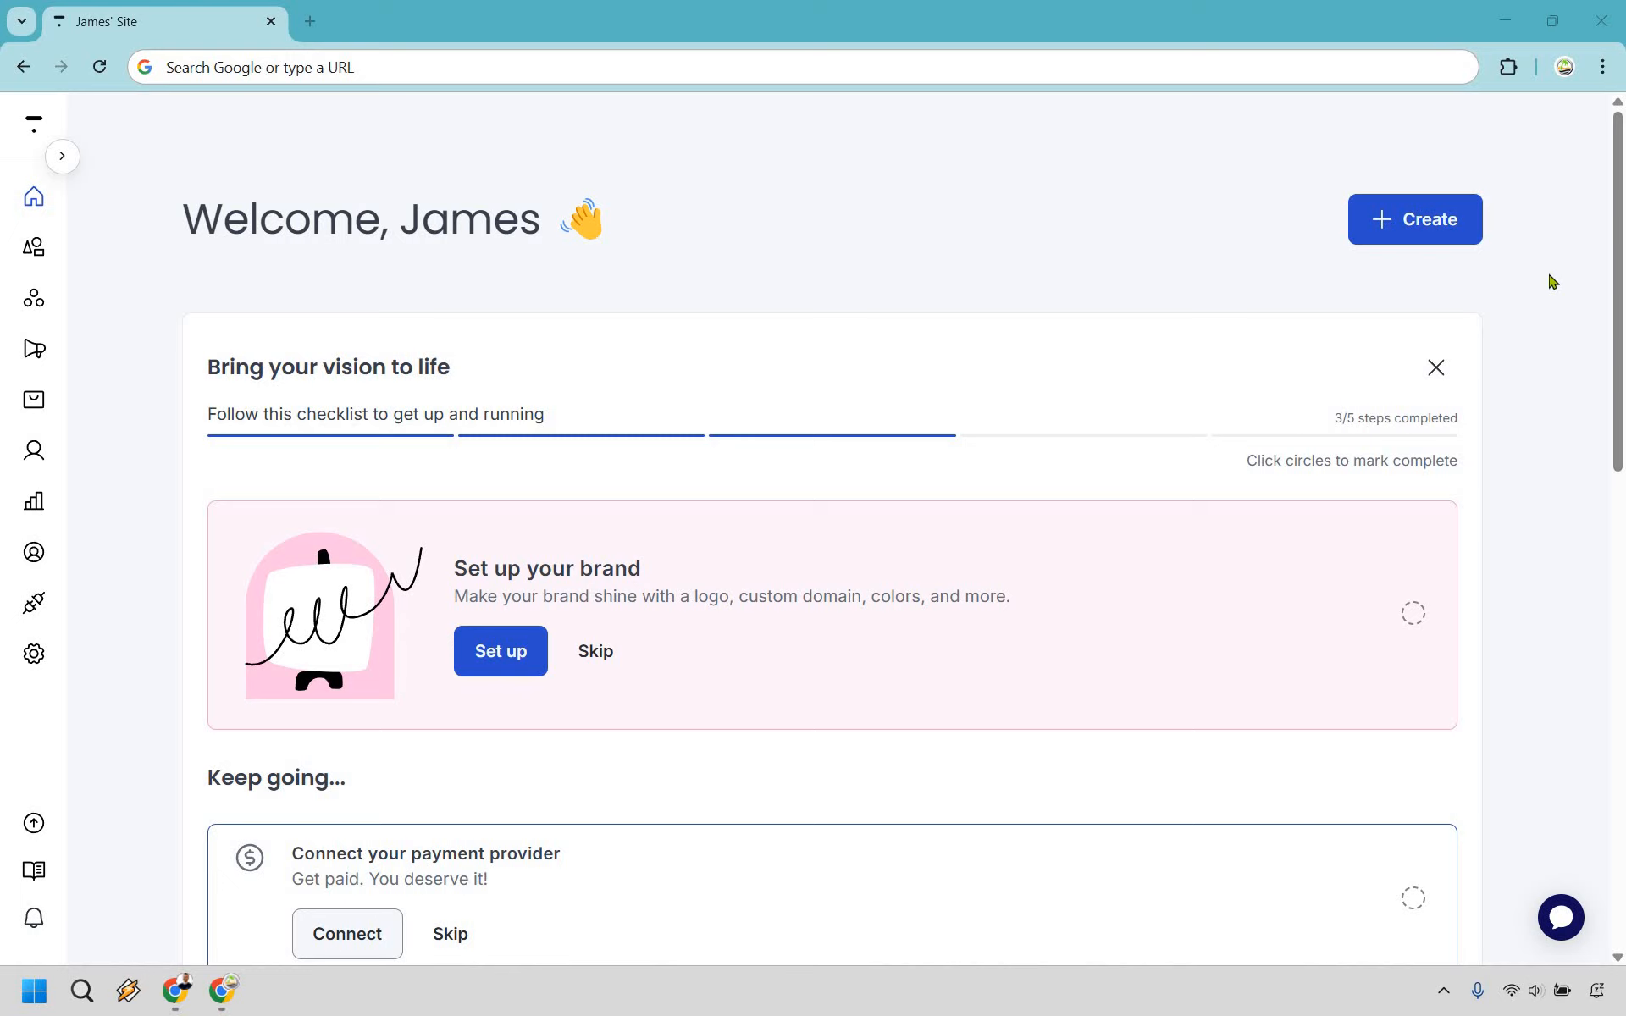
Step: Create a new blank course, skipping the AI-generated outline
click(1417, 225)
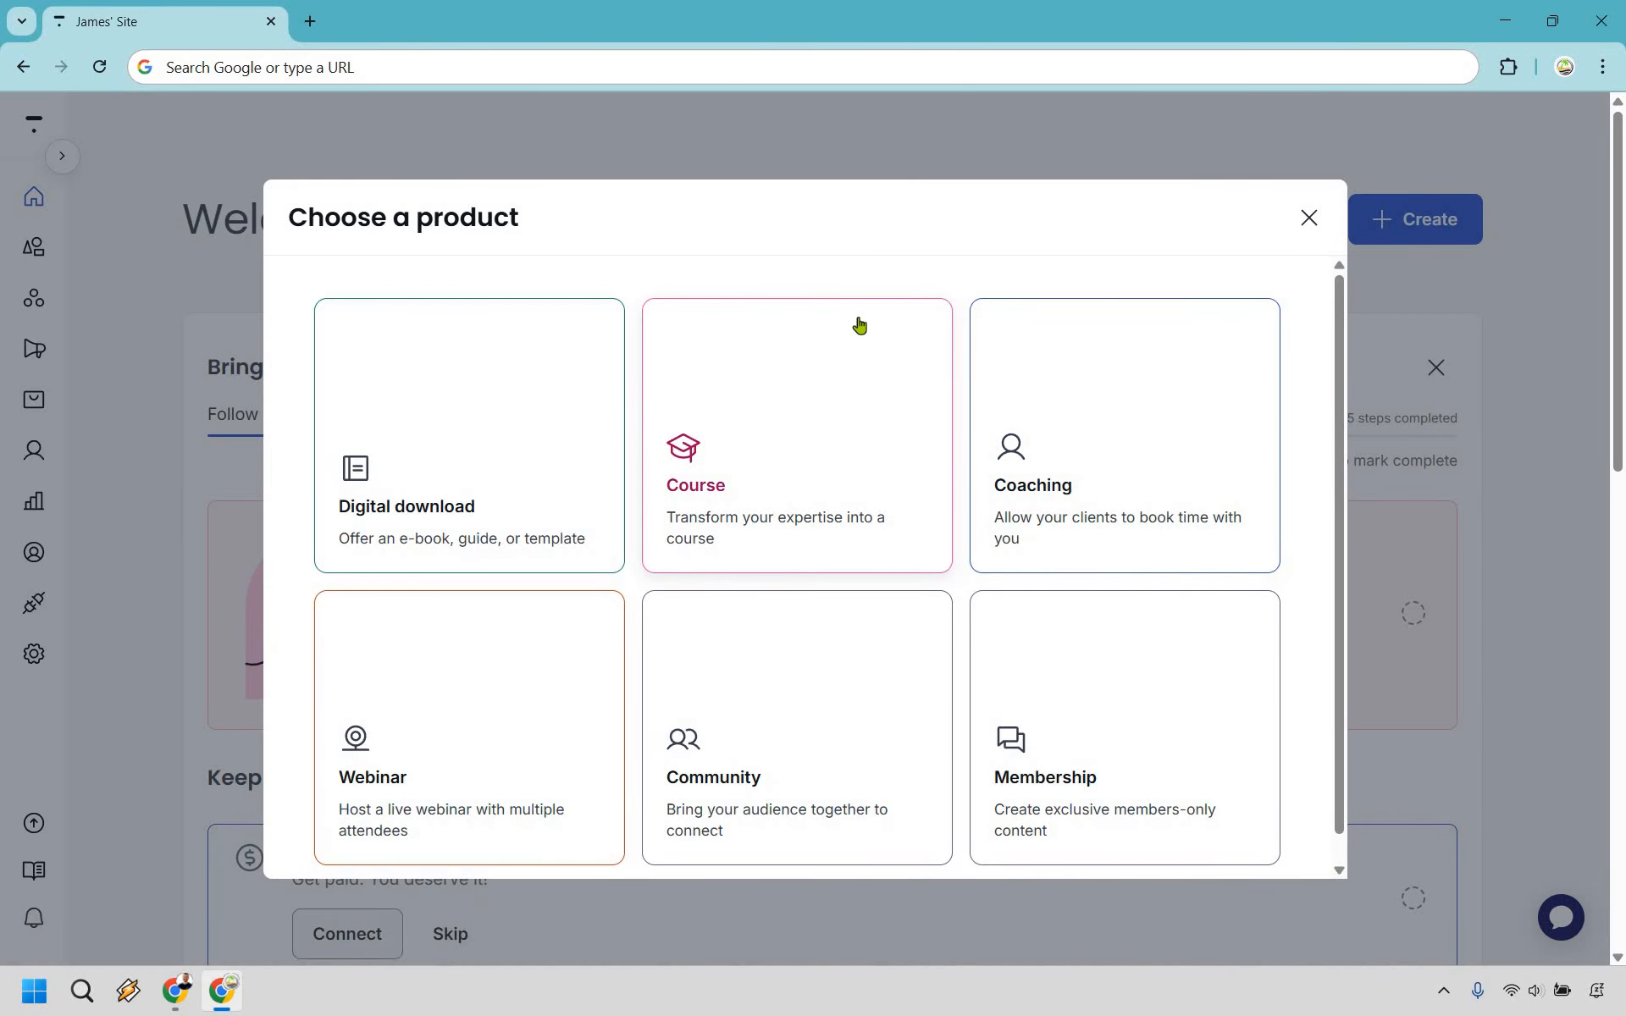
scroll(857, 322, down, 1)
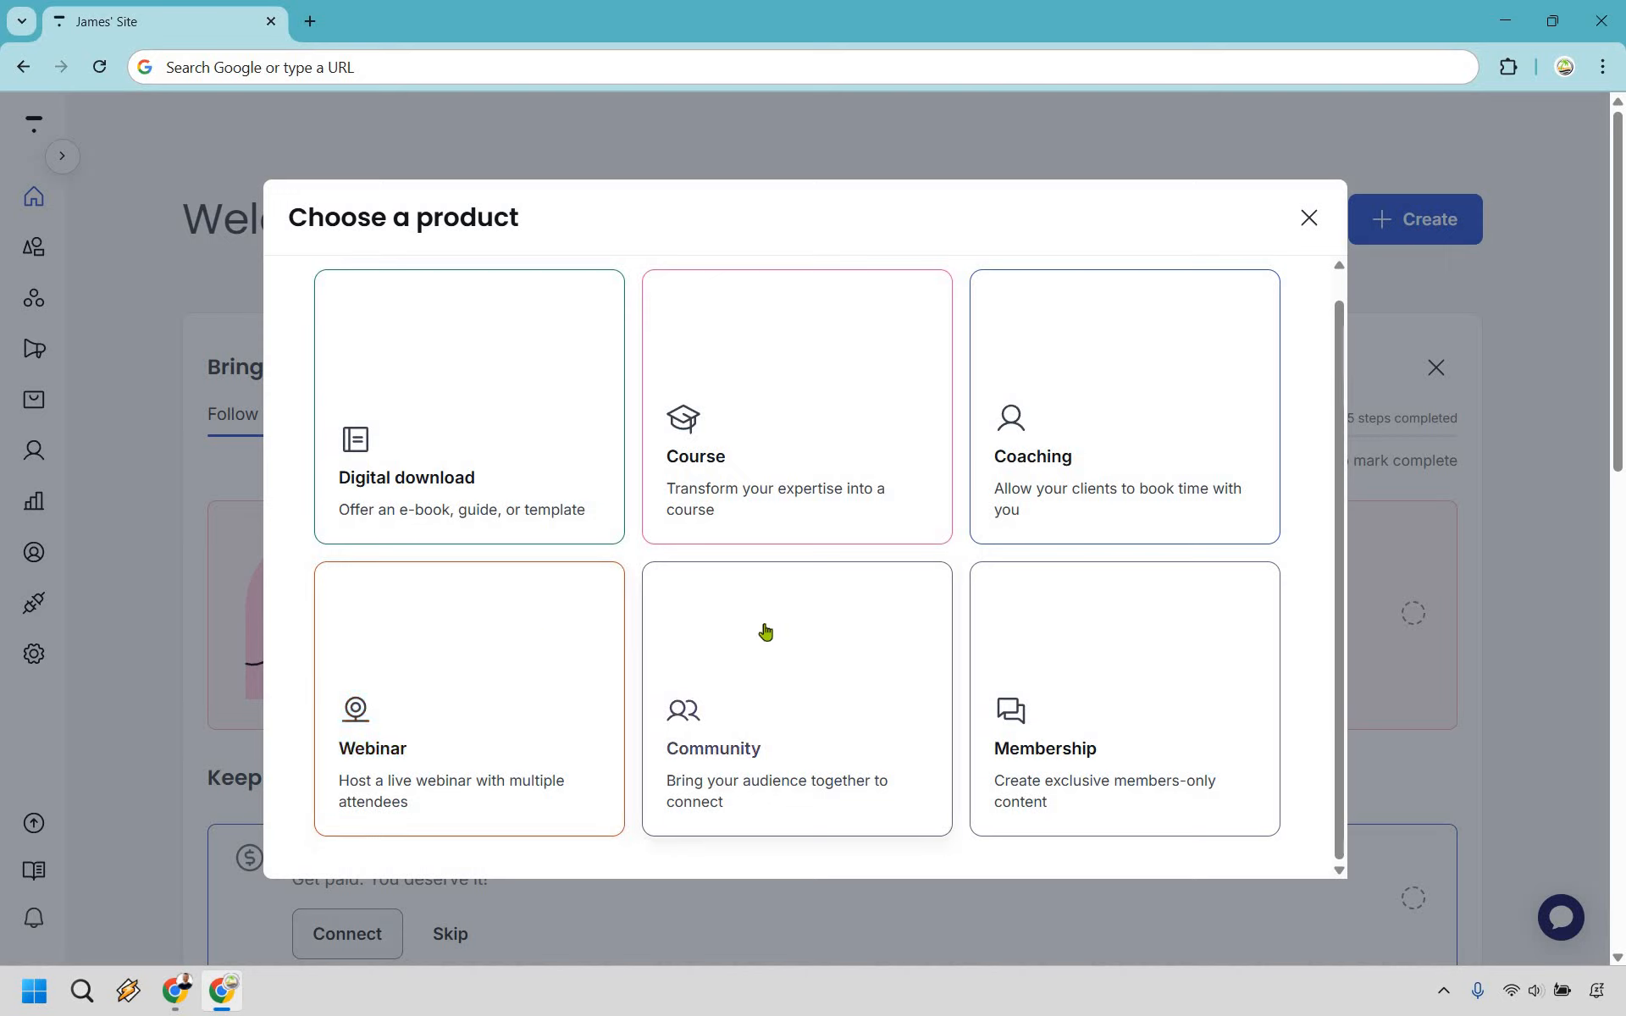
click(763, 377)
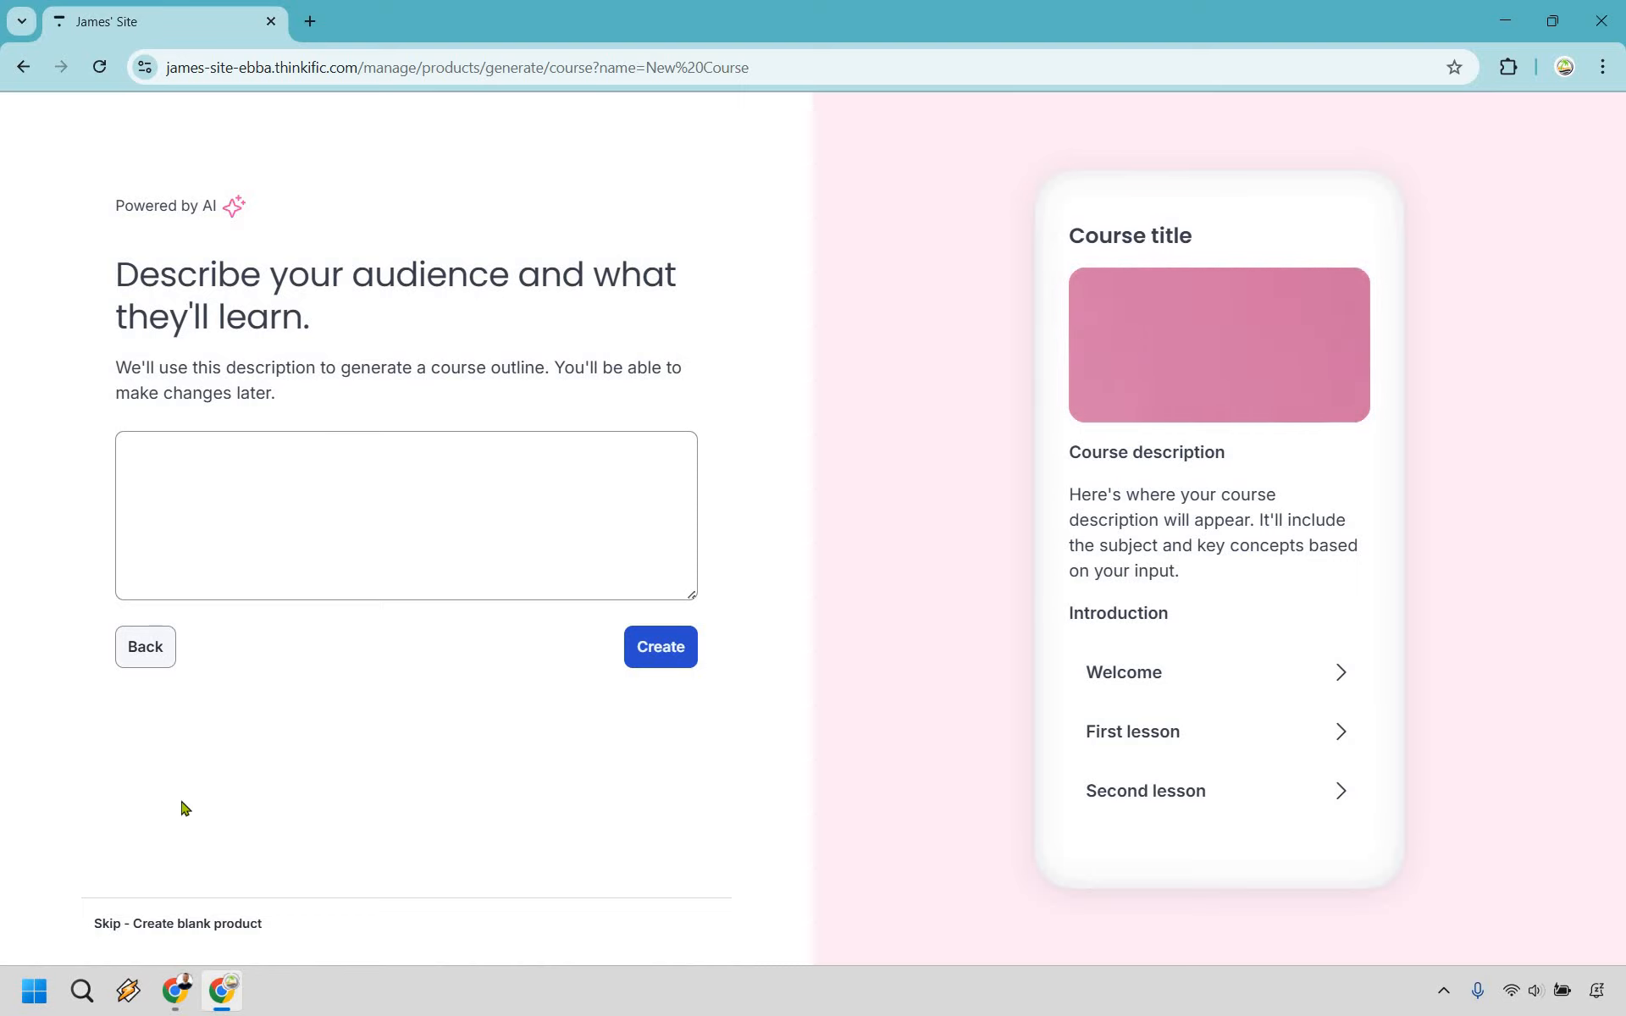
click(137, 932)
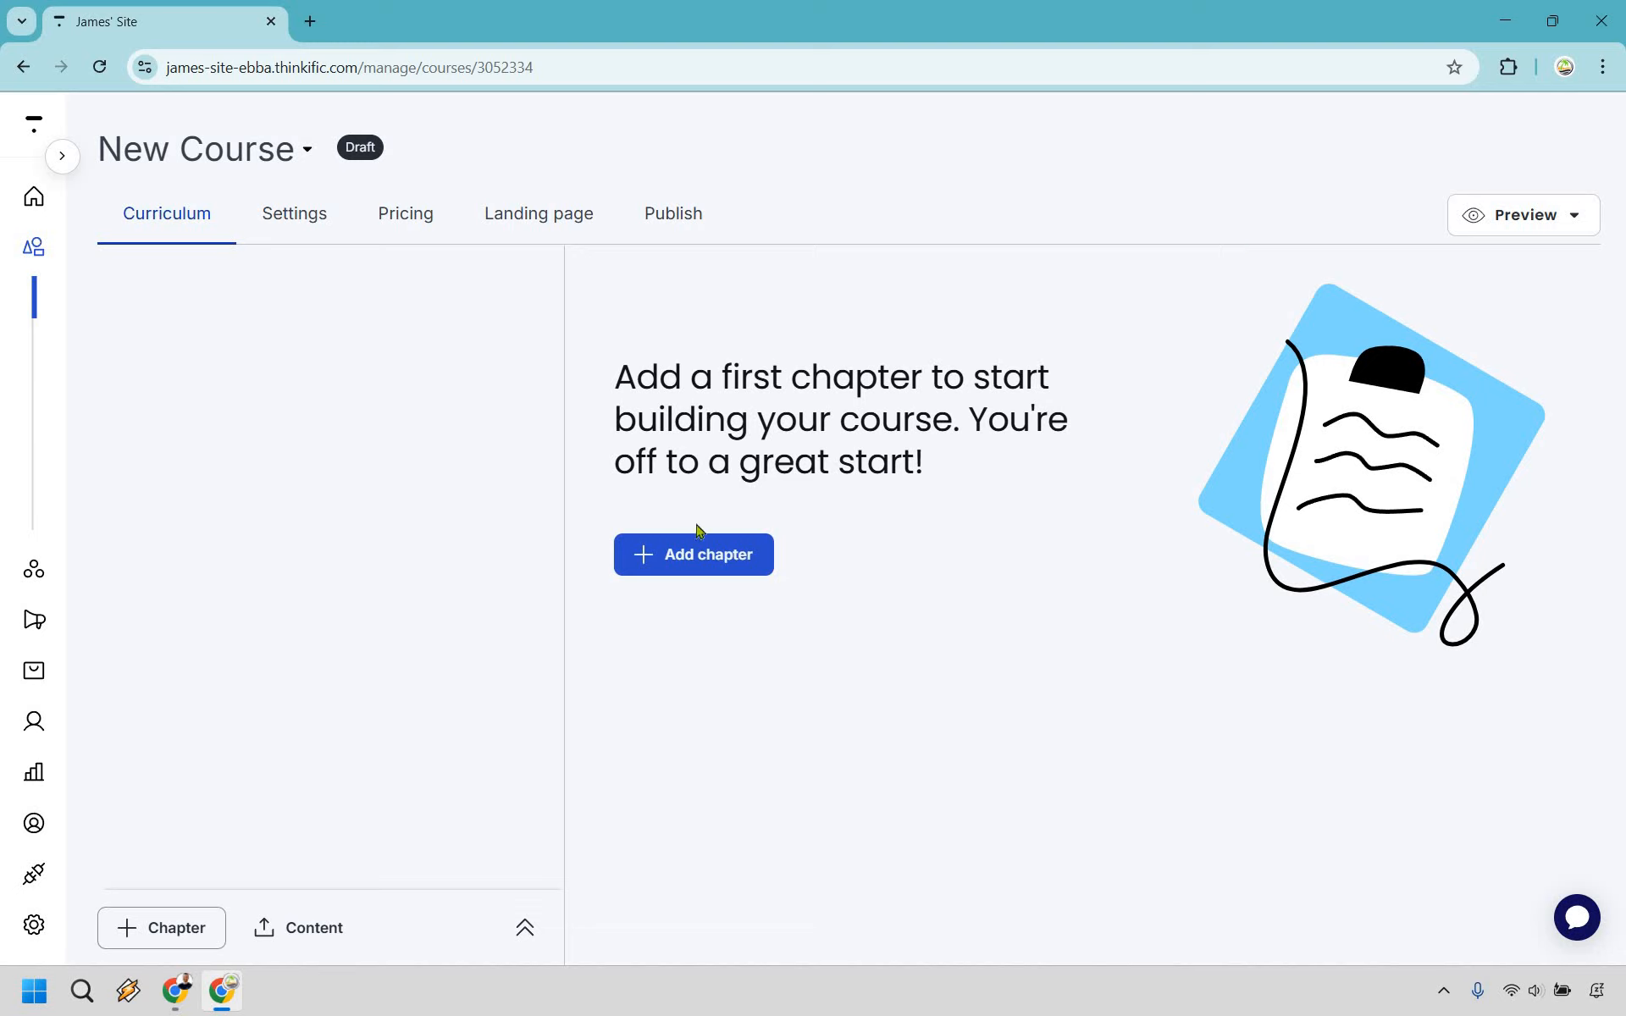
Step: Add a first chapter titled "Introduction" to the course curriculum and save it
click(683, 557)
click(704, 563)
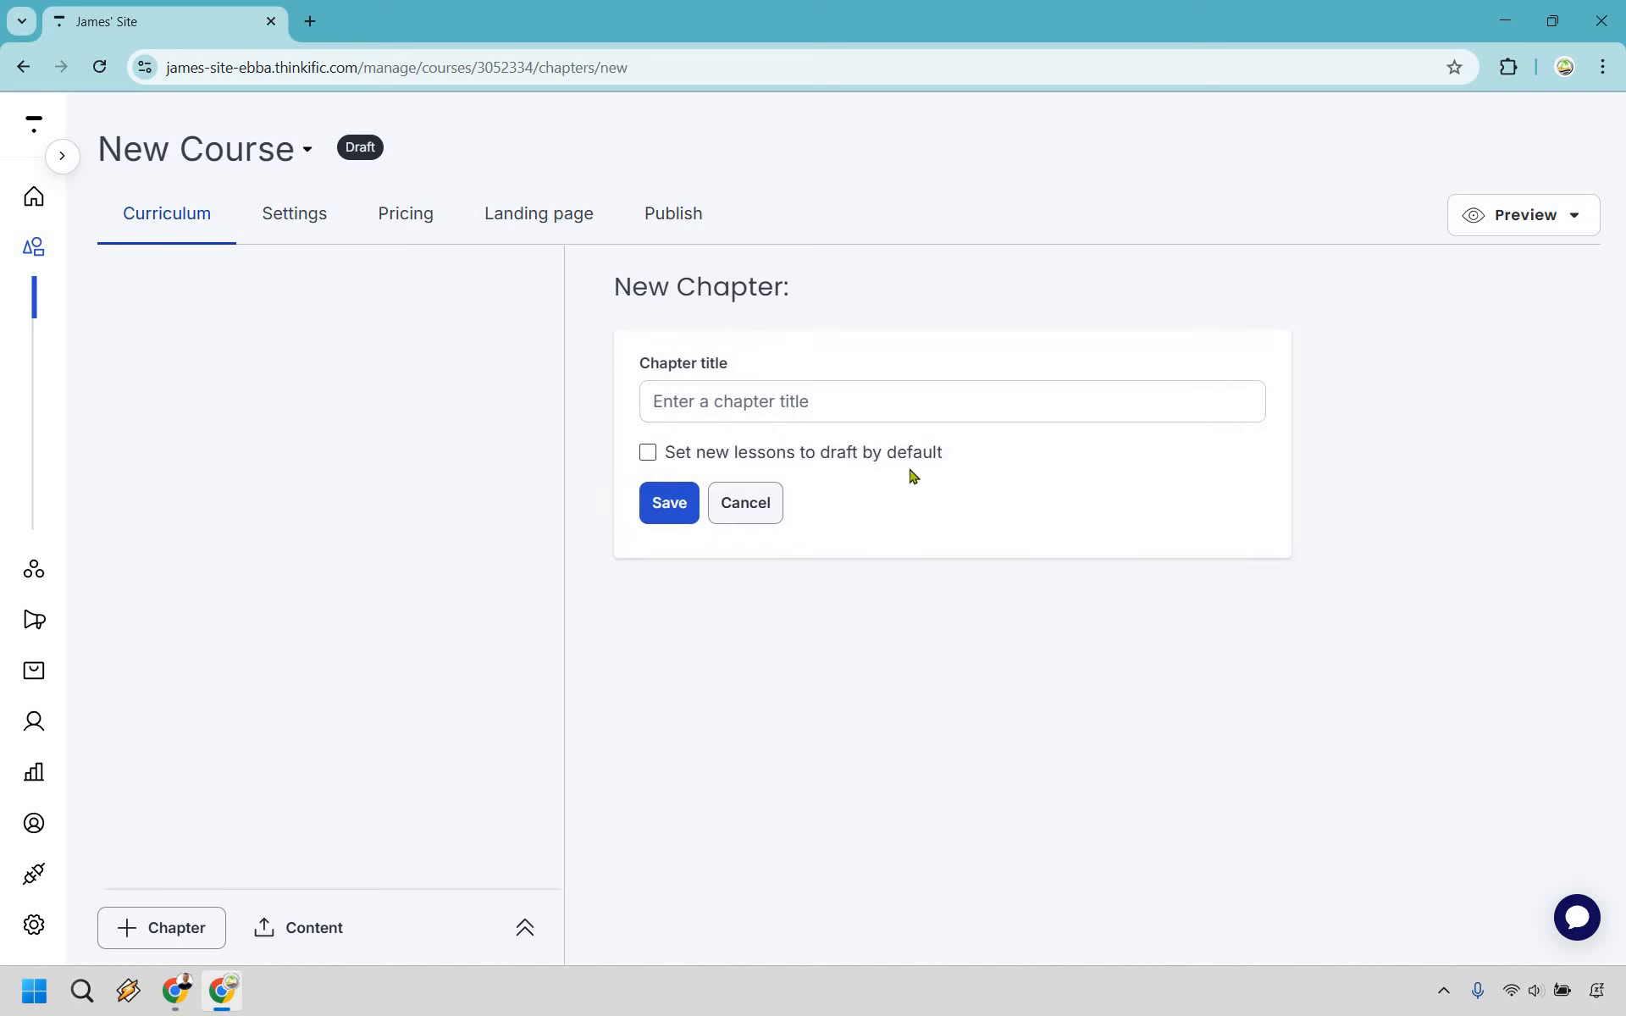
click(899, 405)
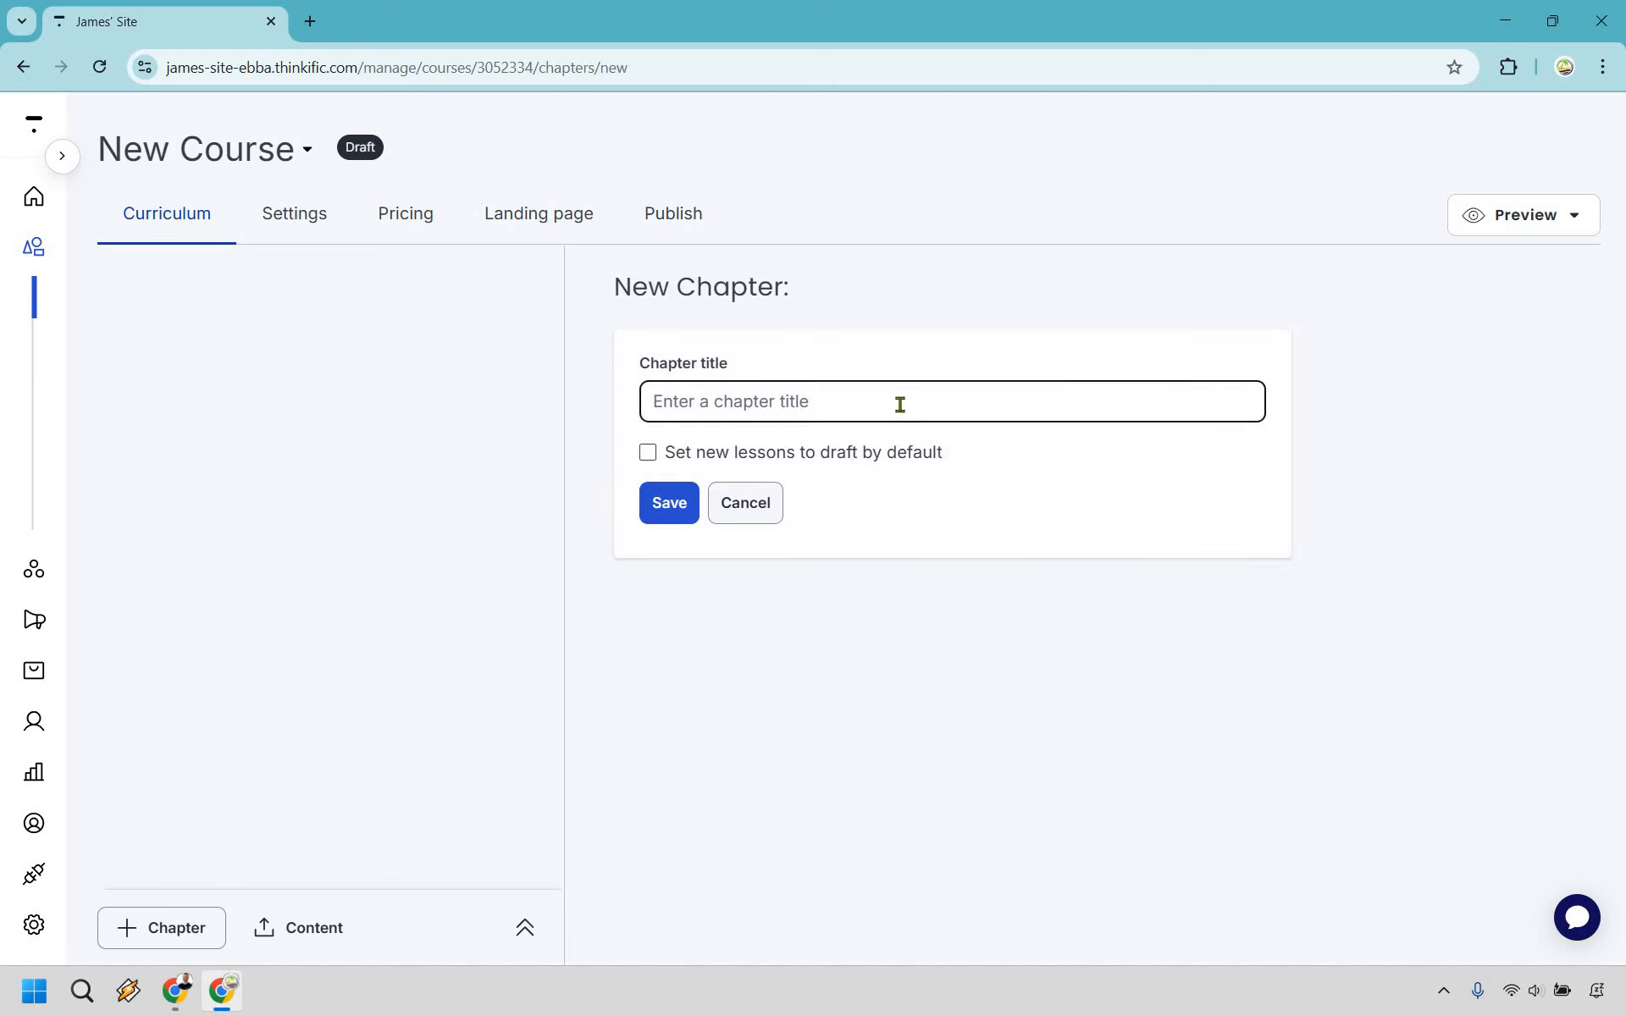
text(Introduc)
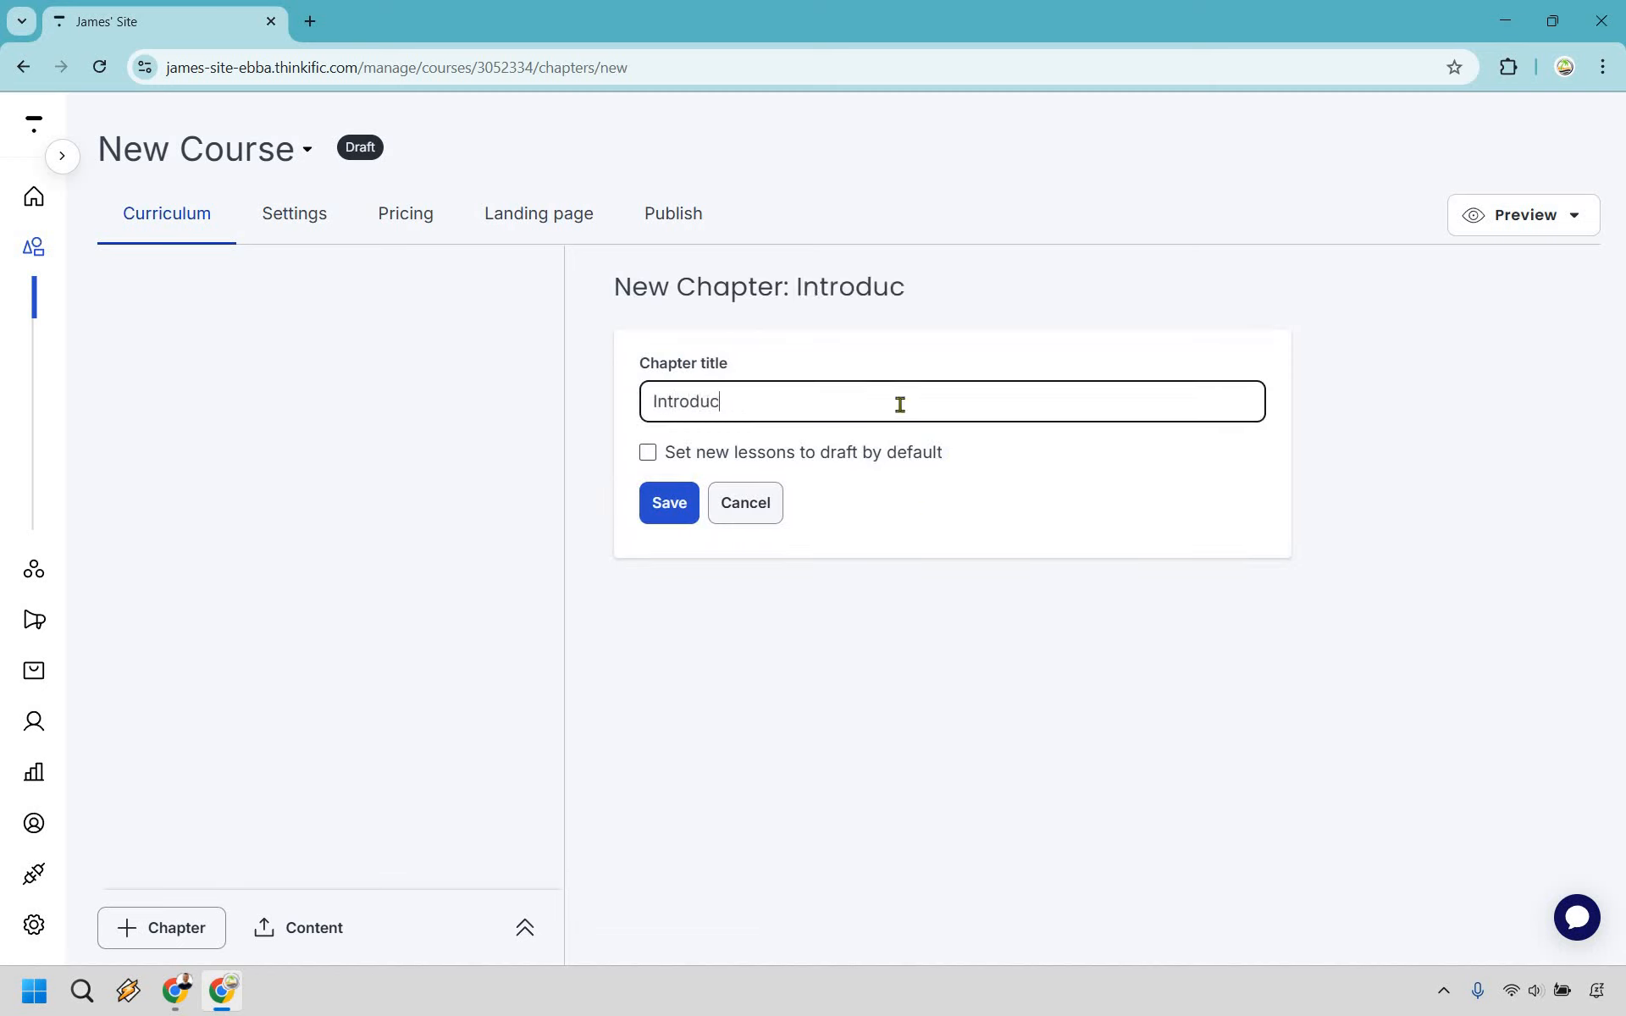
text(tion)
click(669, 505)
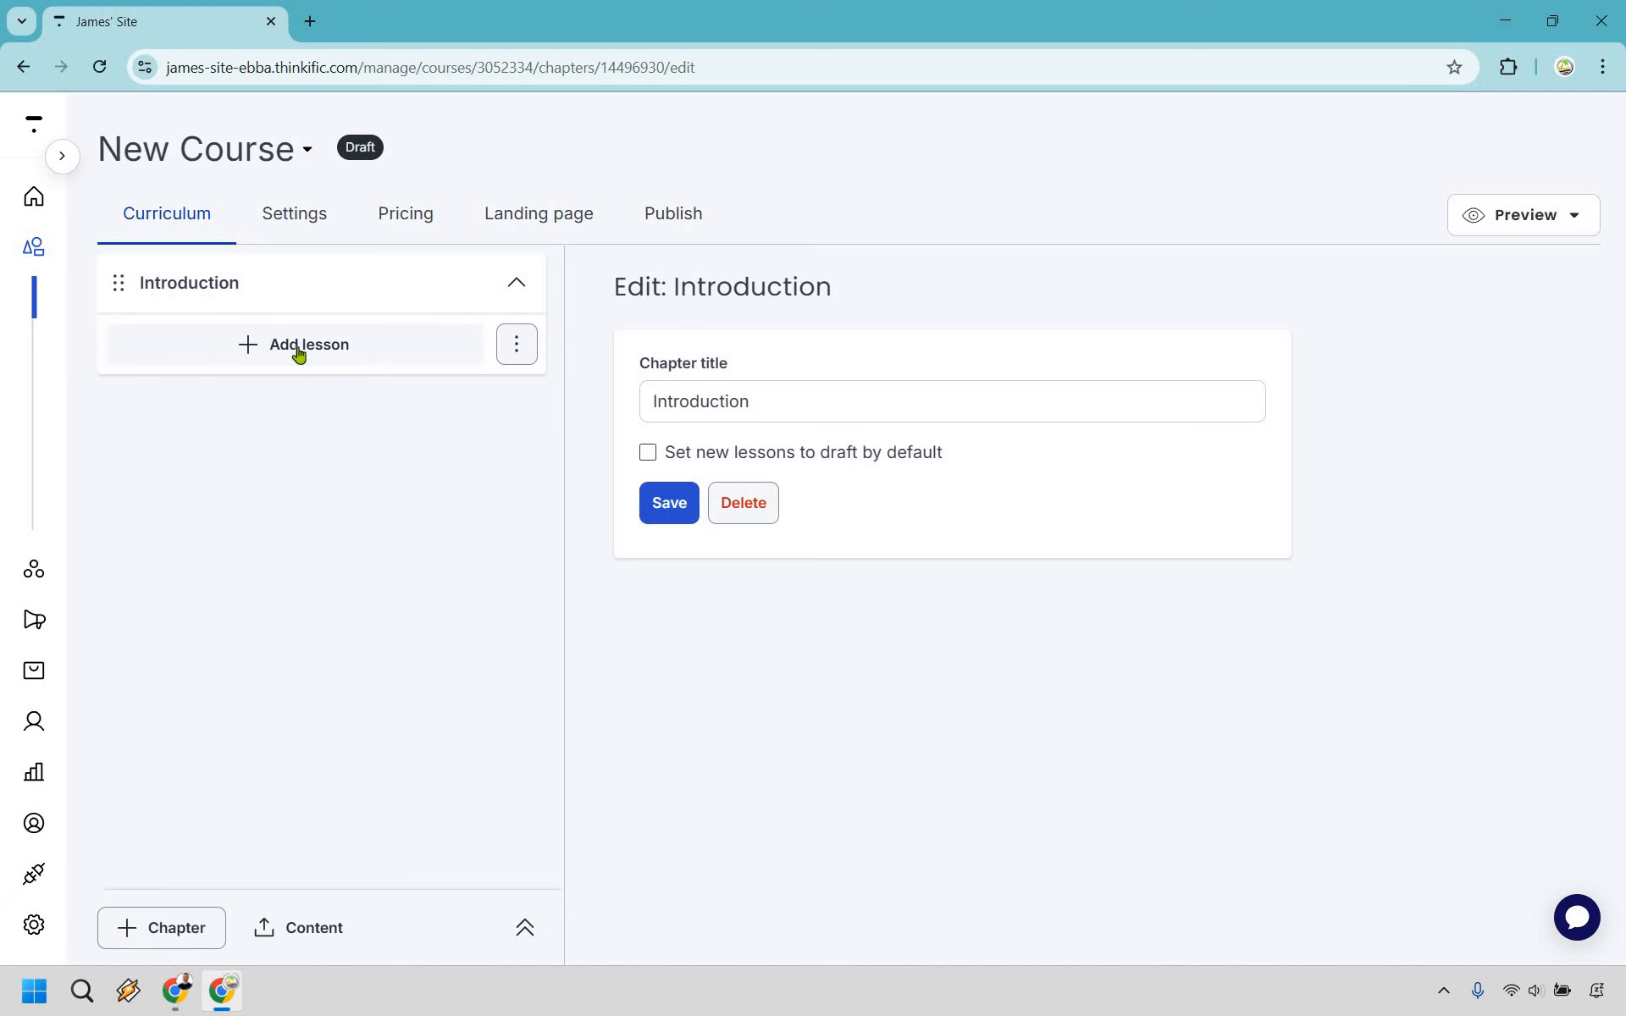
Step: Add a video lesson titled "Introduction" to the Introduction chapter
click(345, 352)
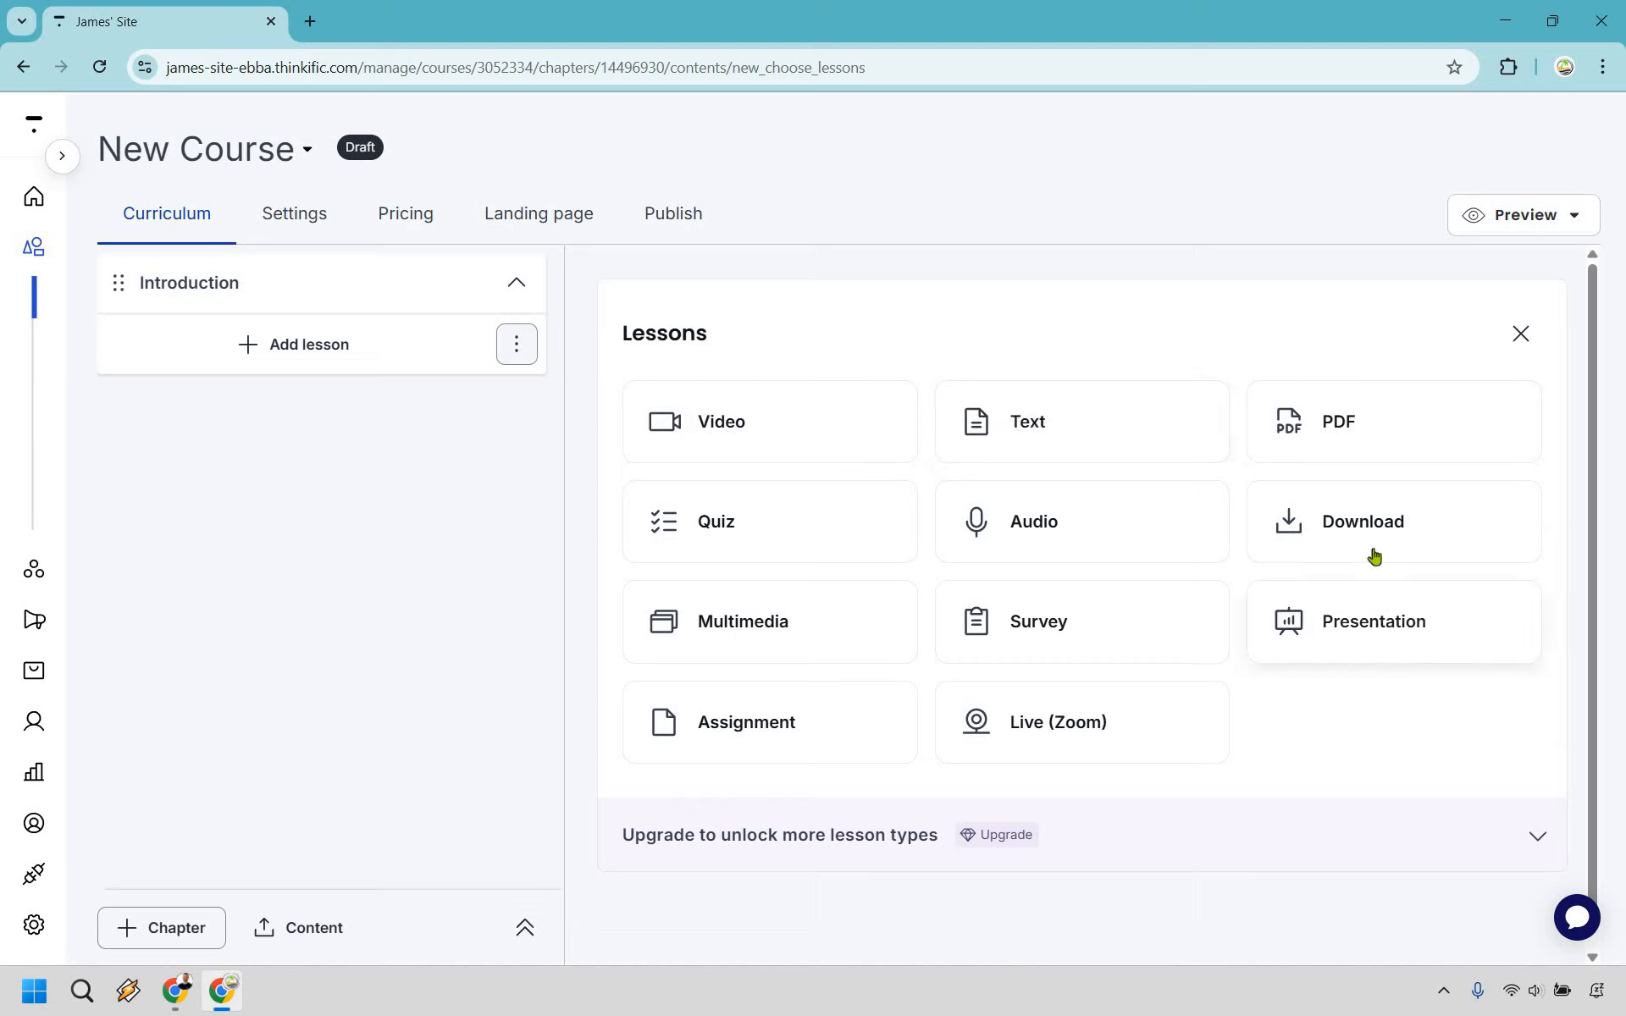
click(735, 415)
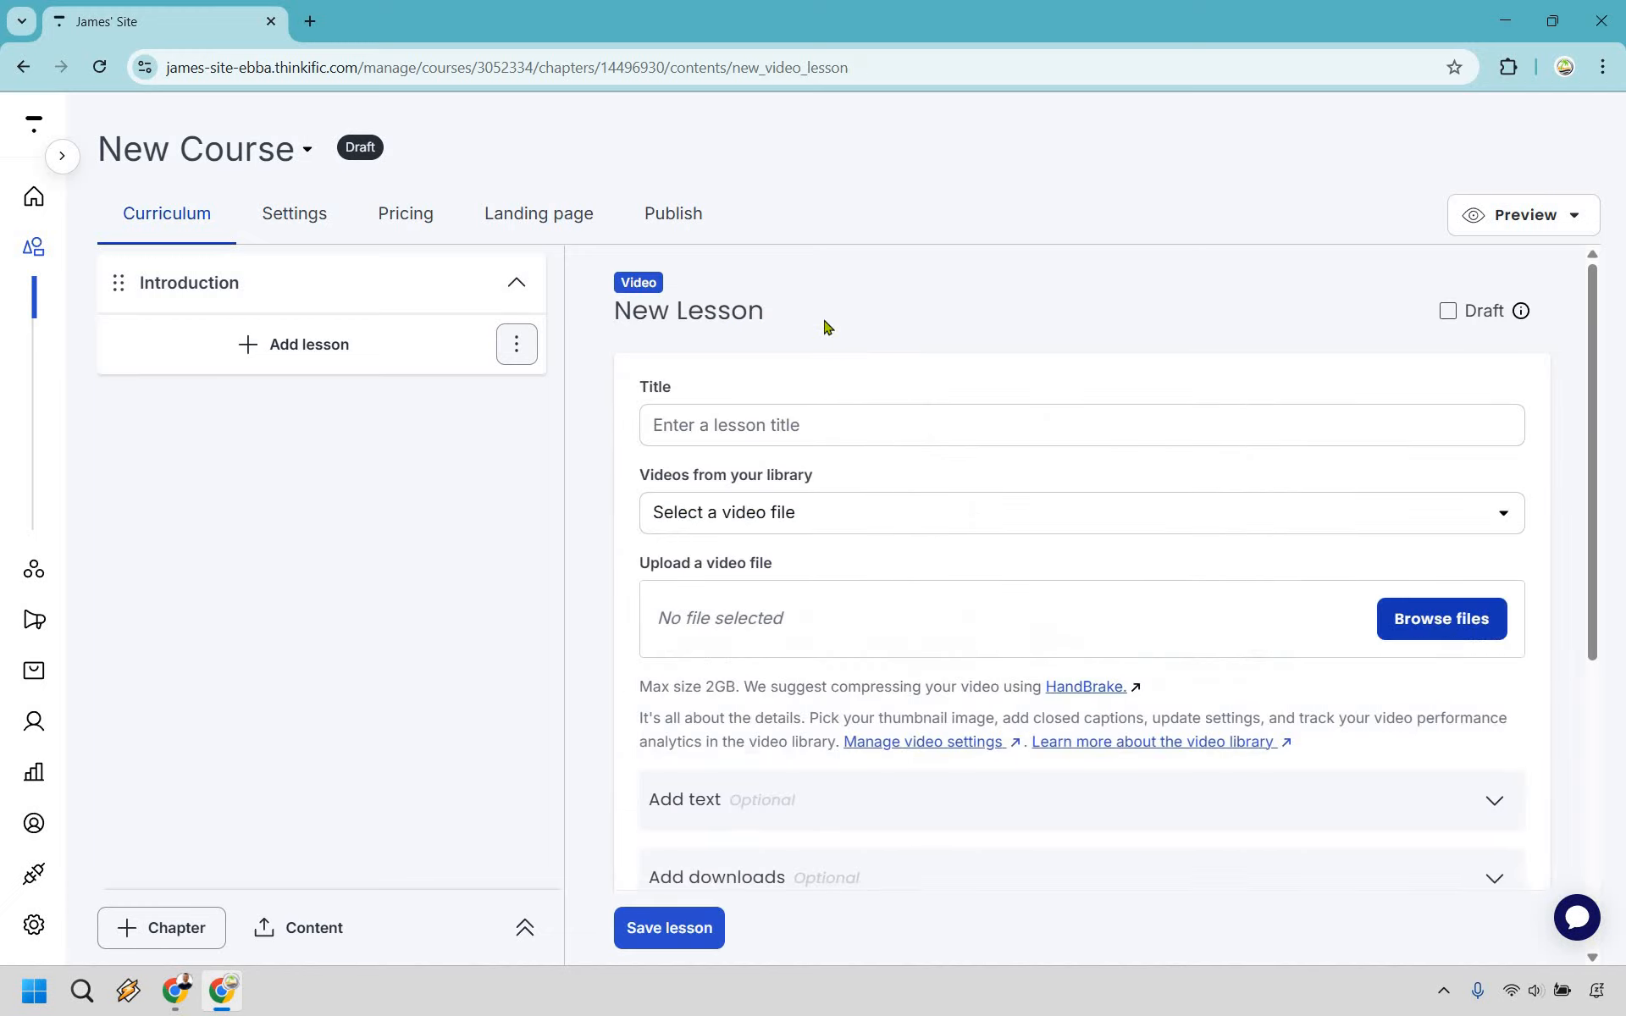
click(849, 431)
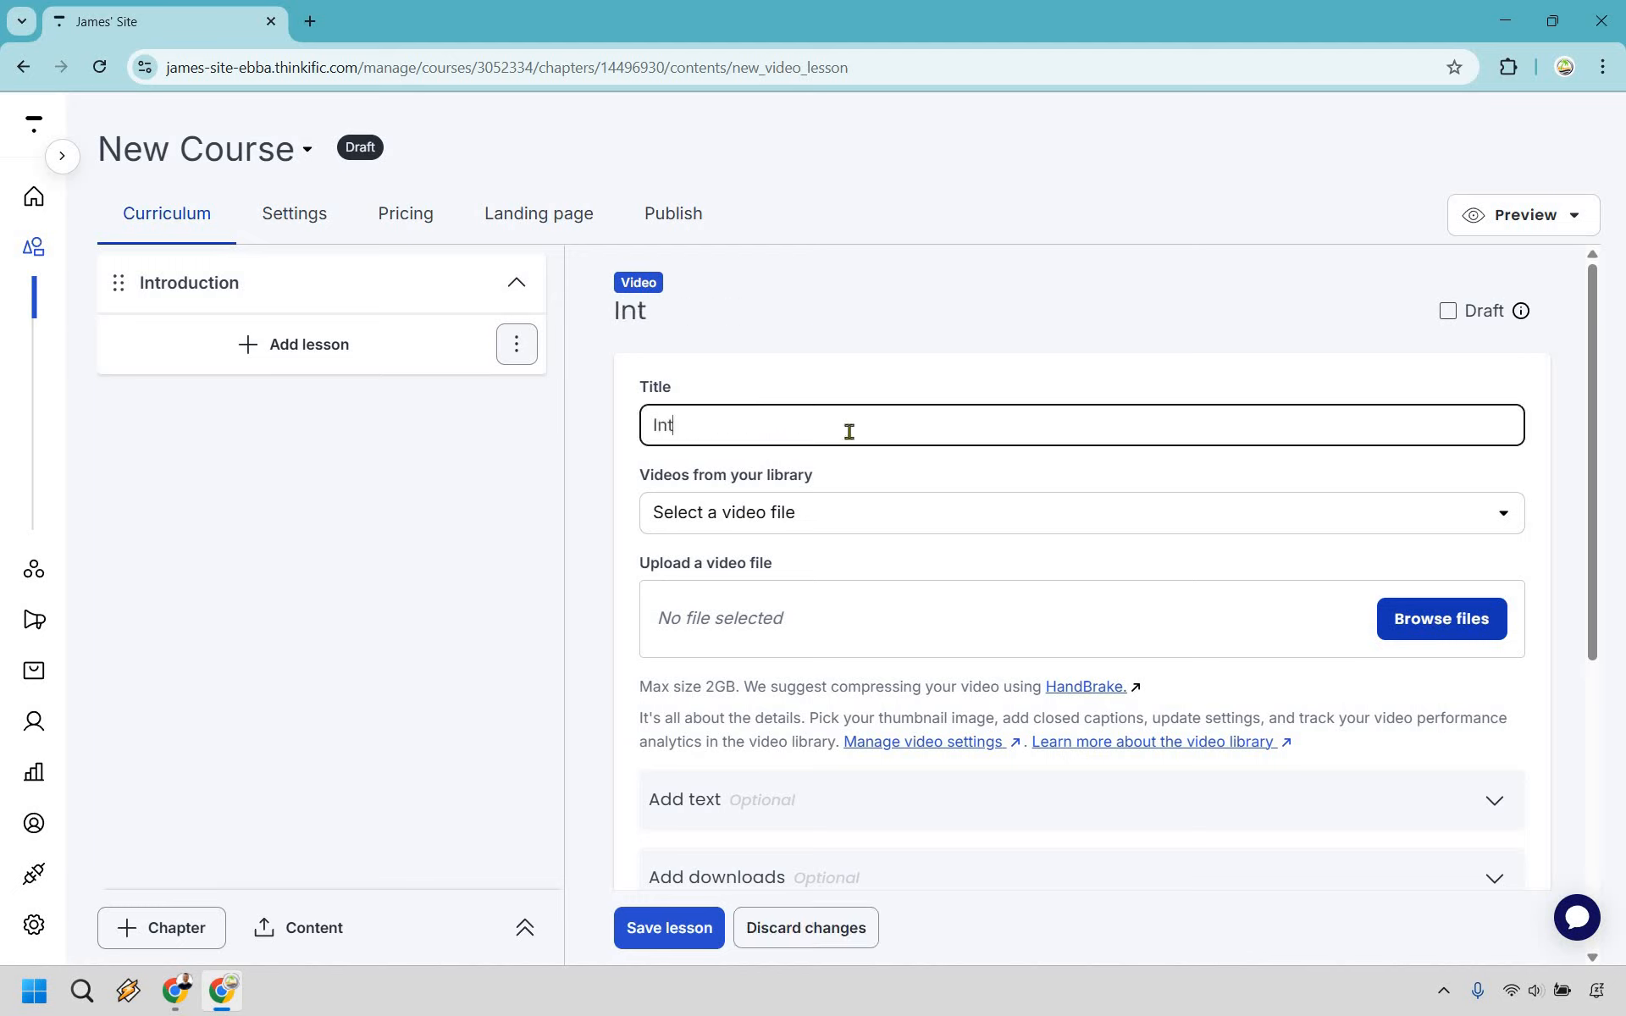
text(Introduction)
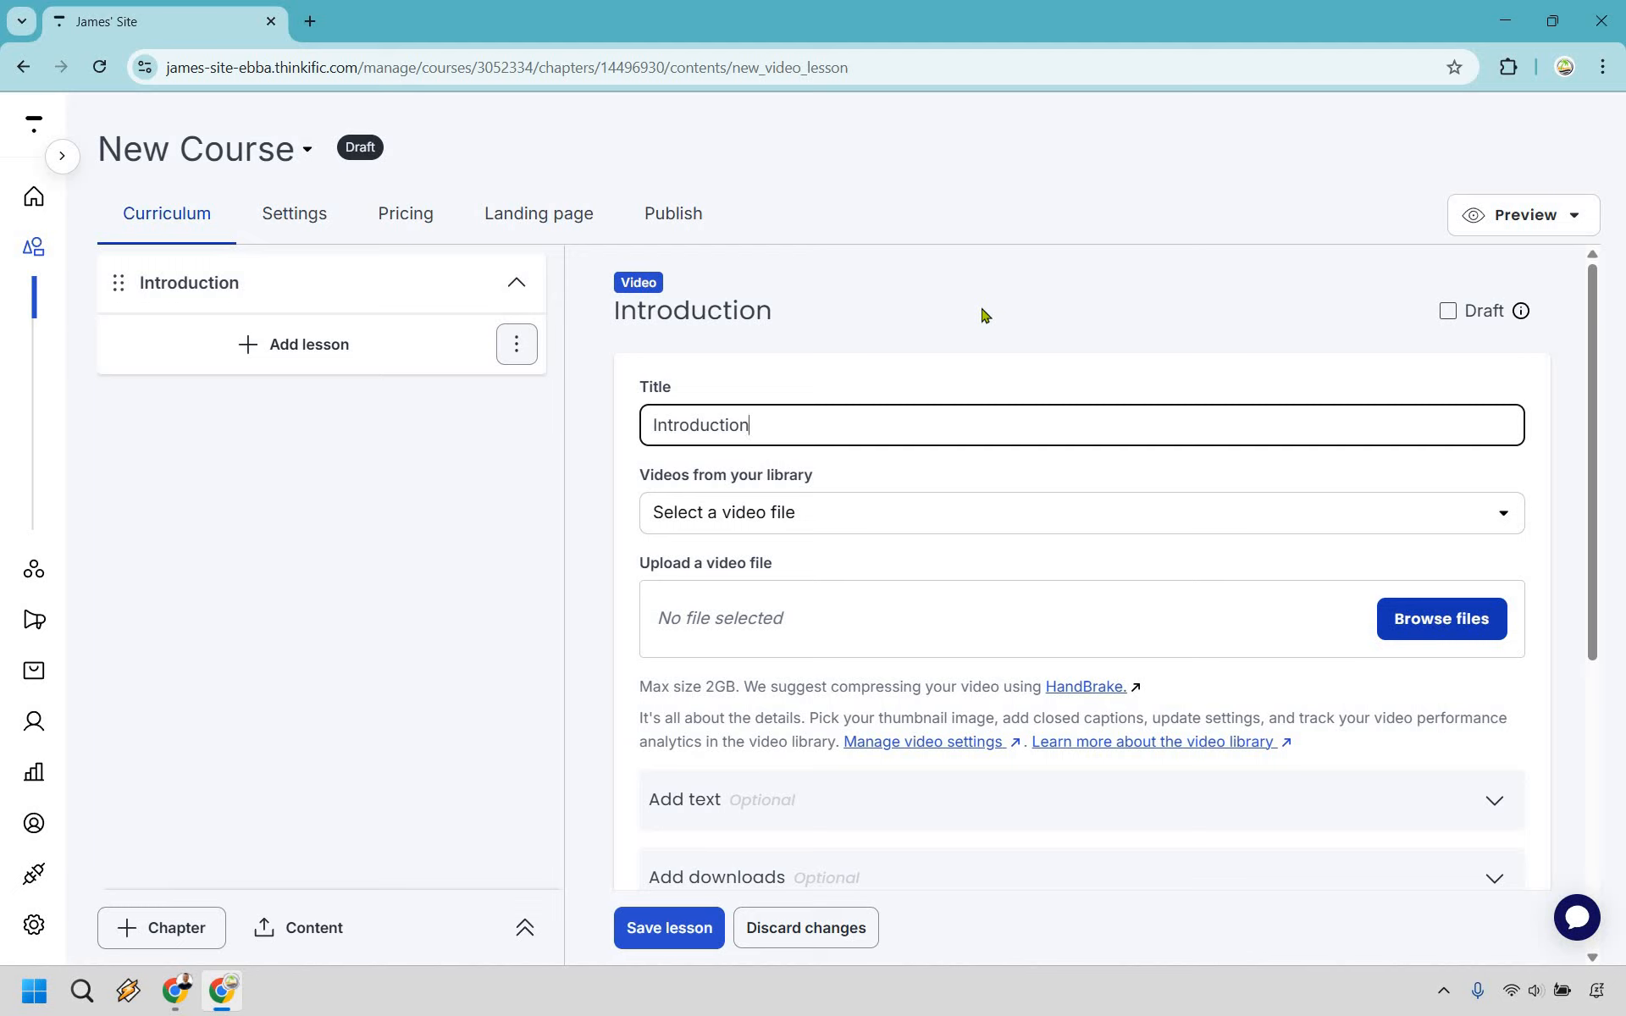
Step: Choose Introduction.mp4 from the video library as the lesson's video
click(864, 530)
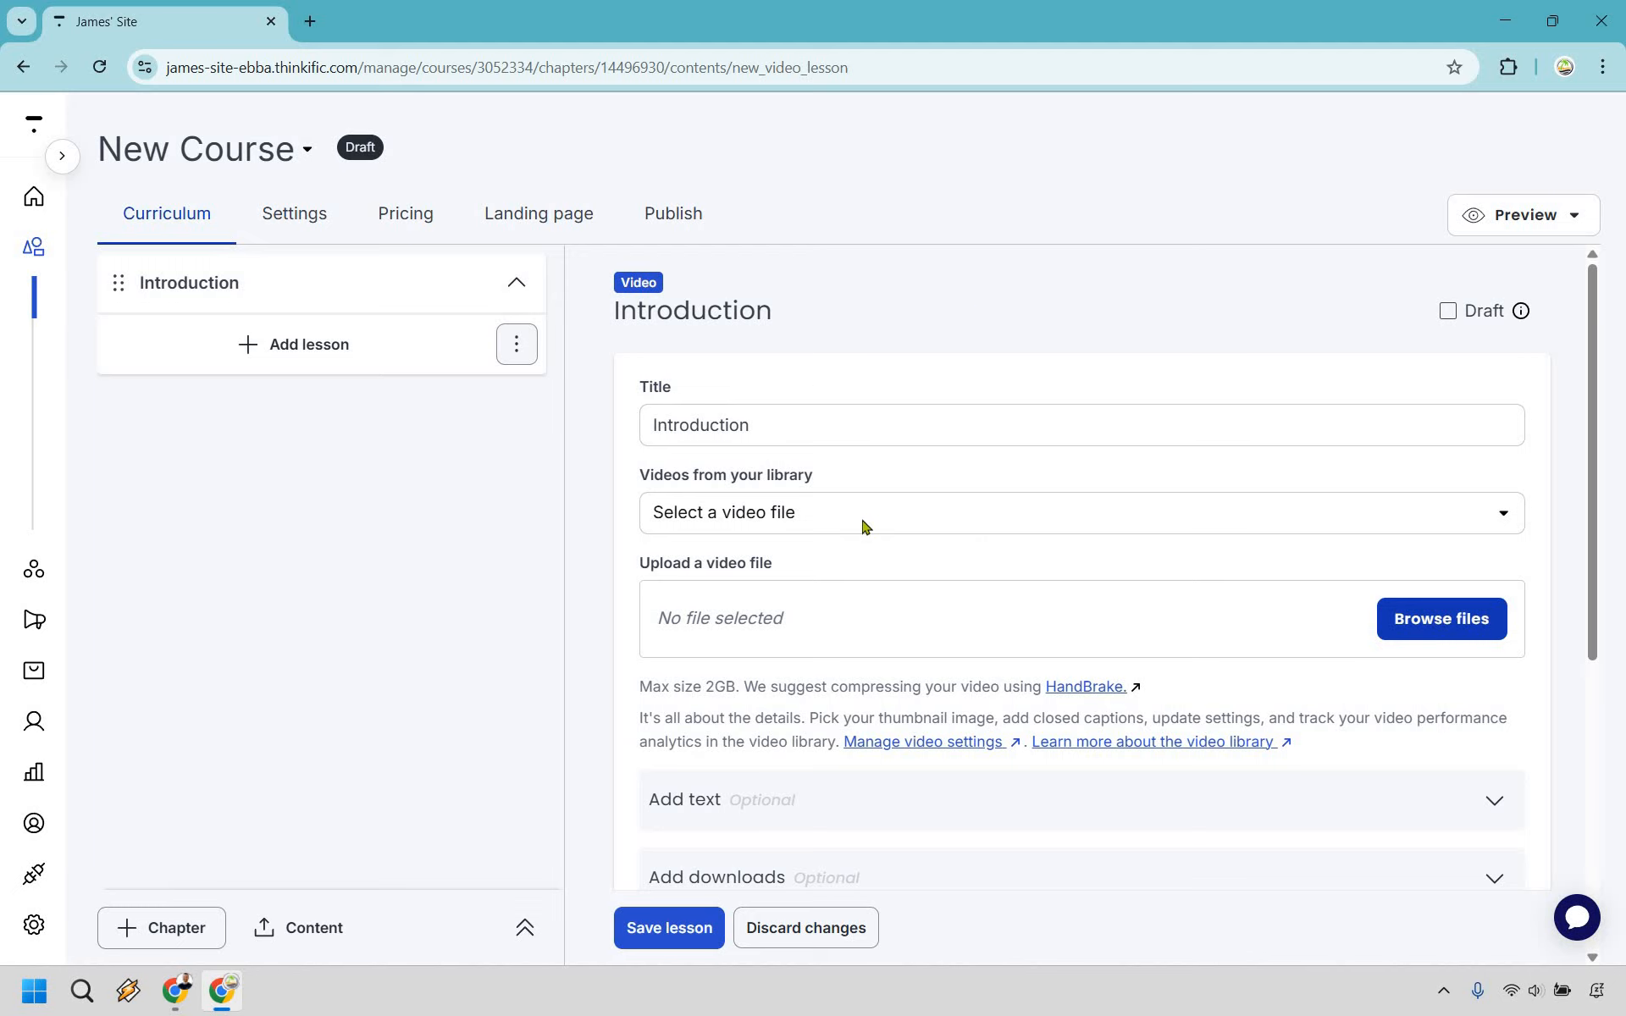
click(864, 526)
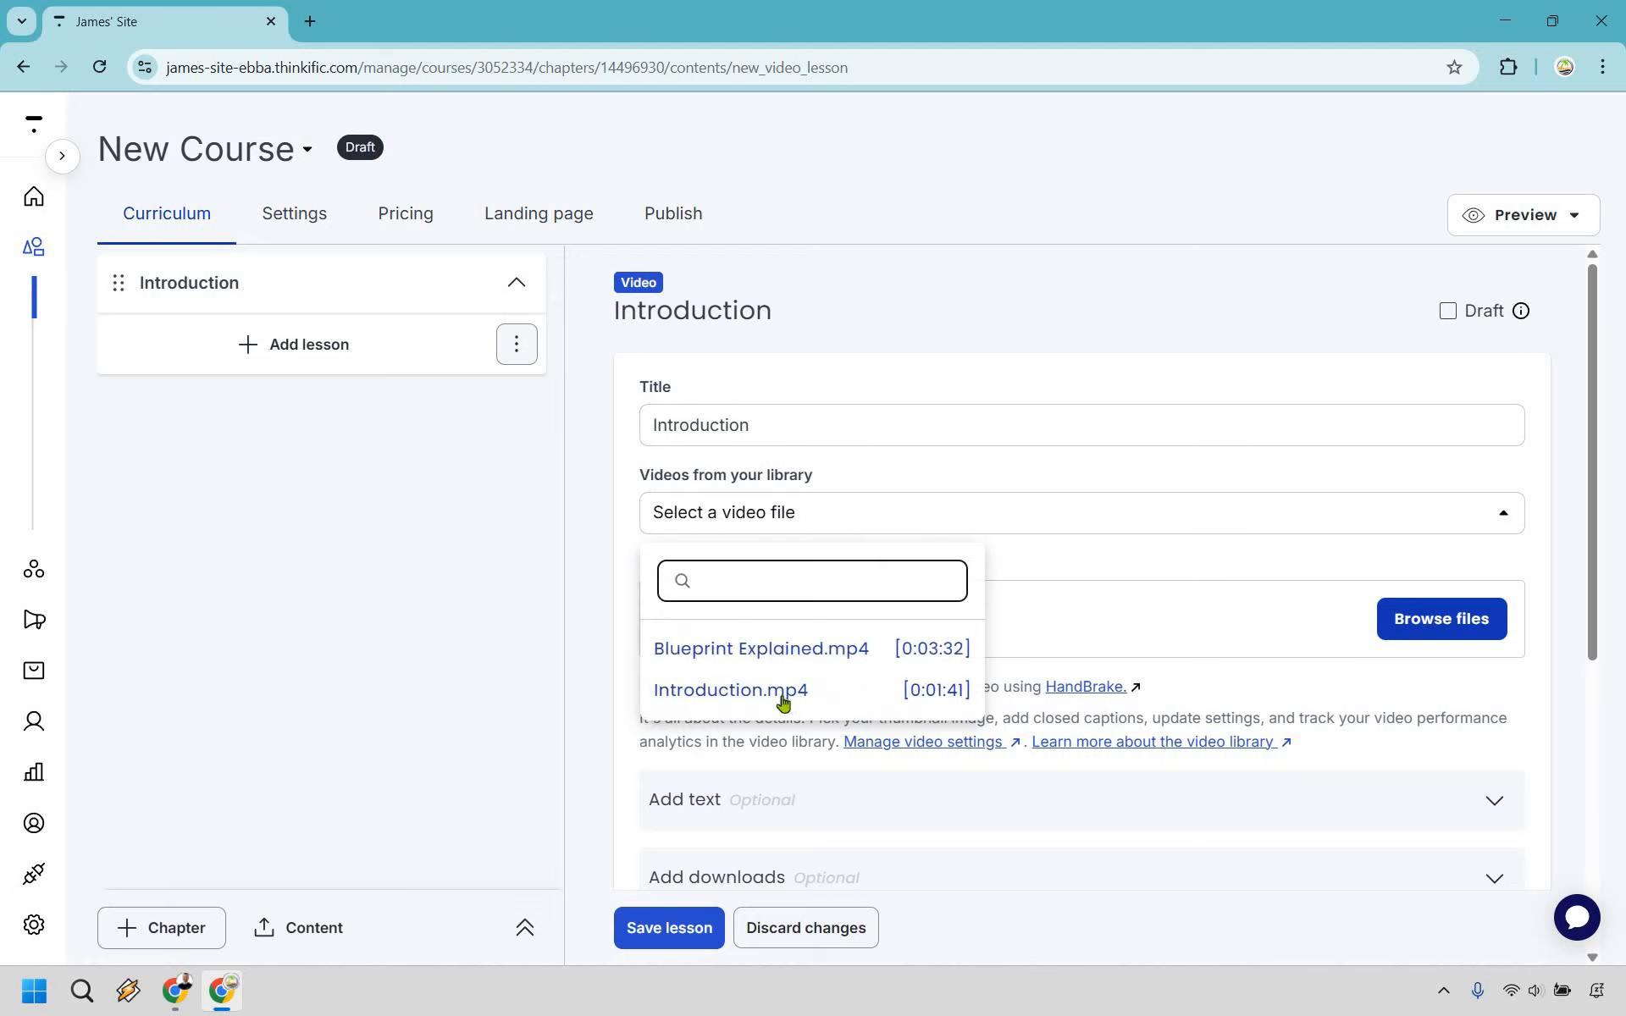
click(983, 364)
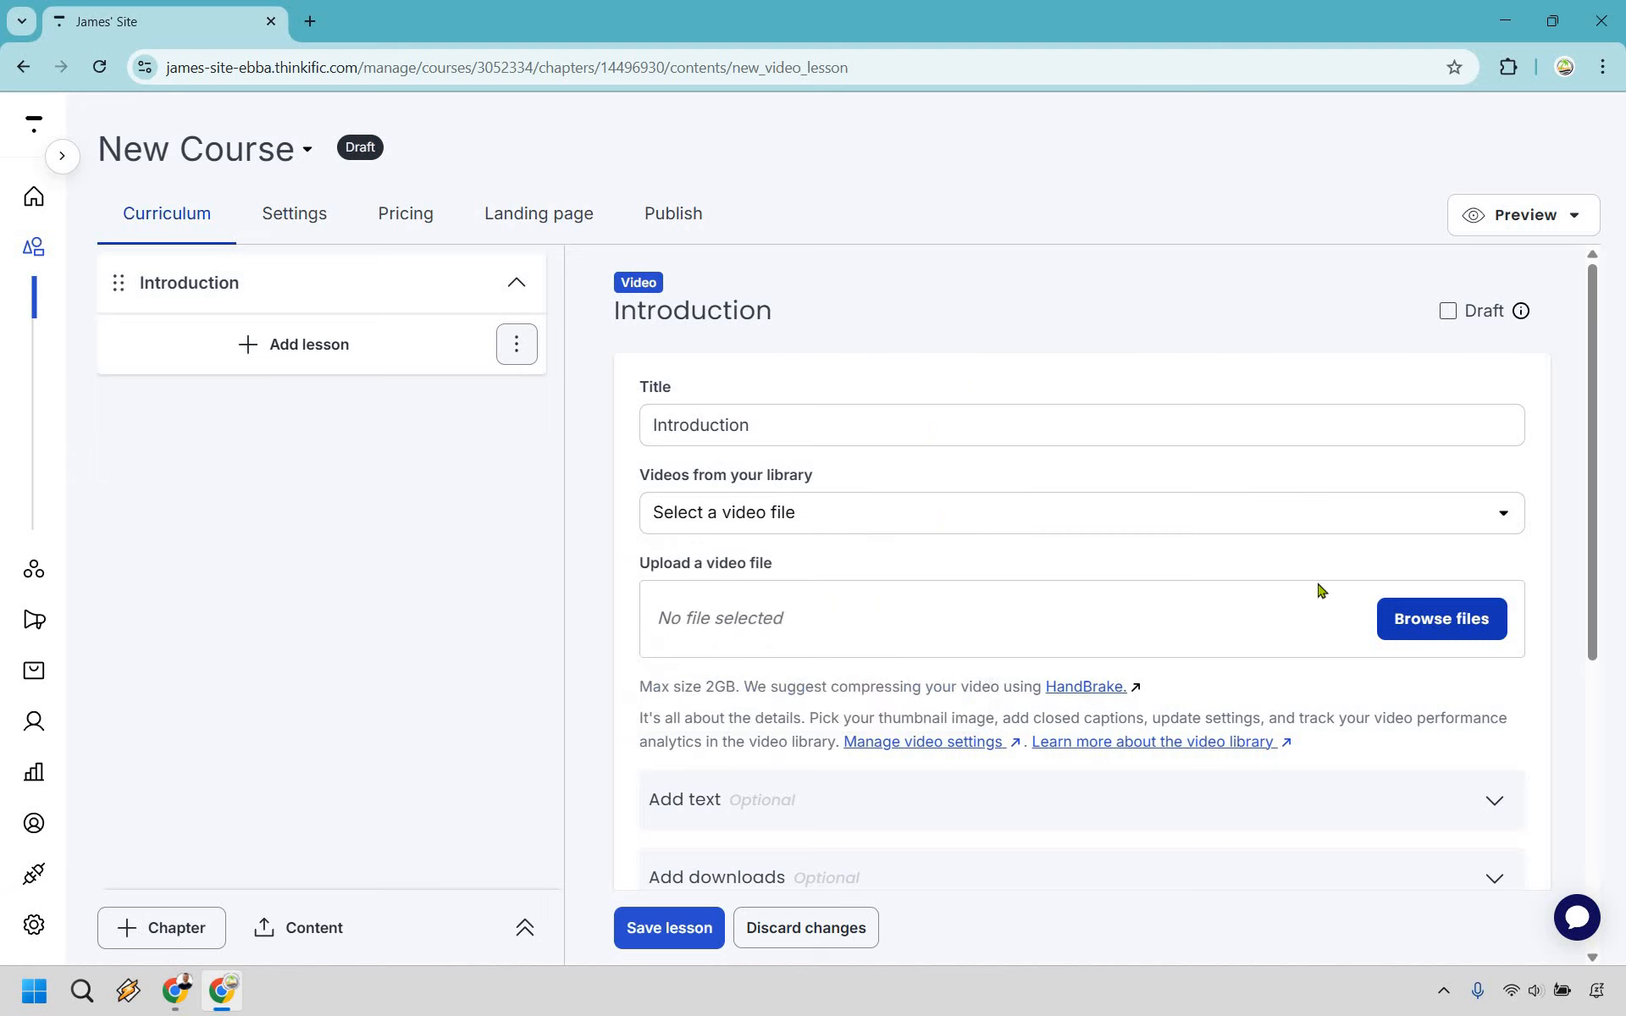
click(1430, 630)
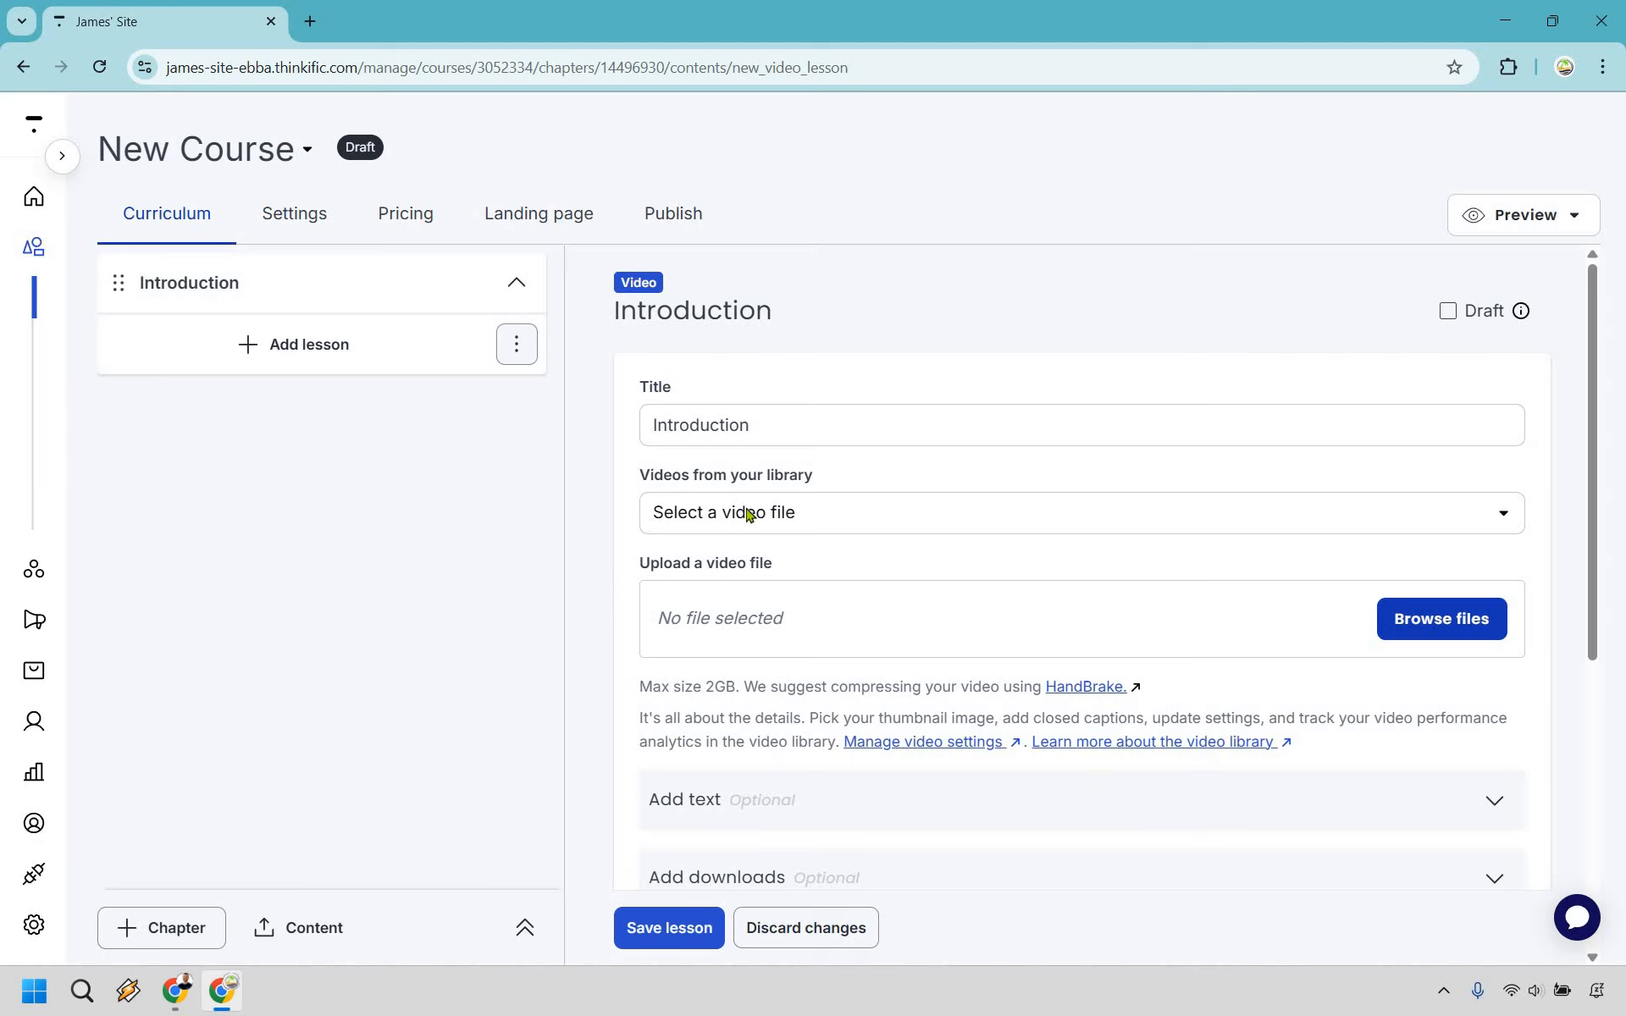
click(748, 513)
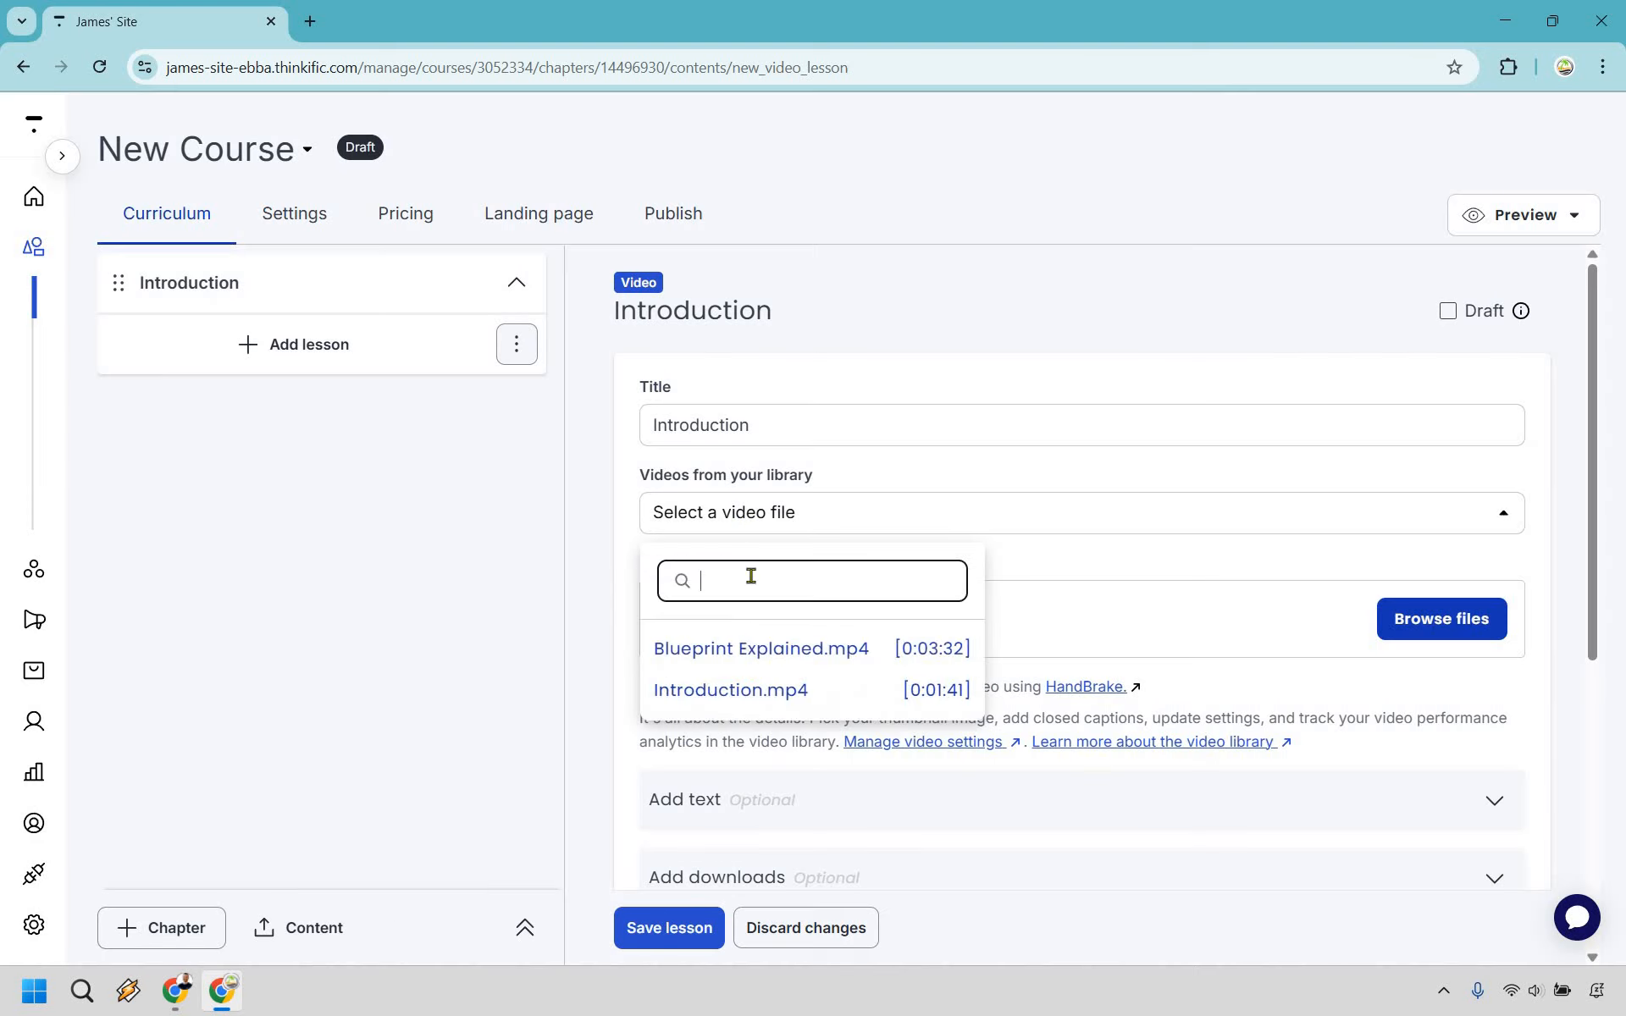
click(733, 690)
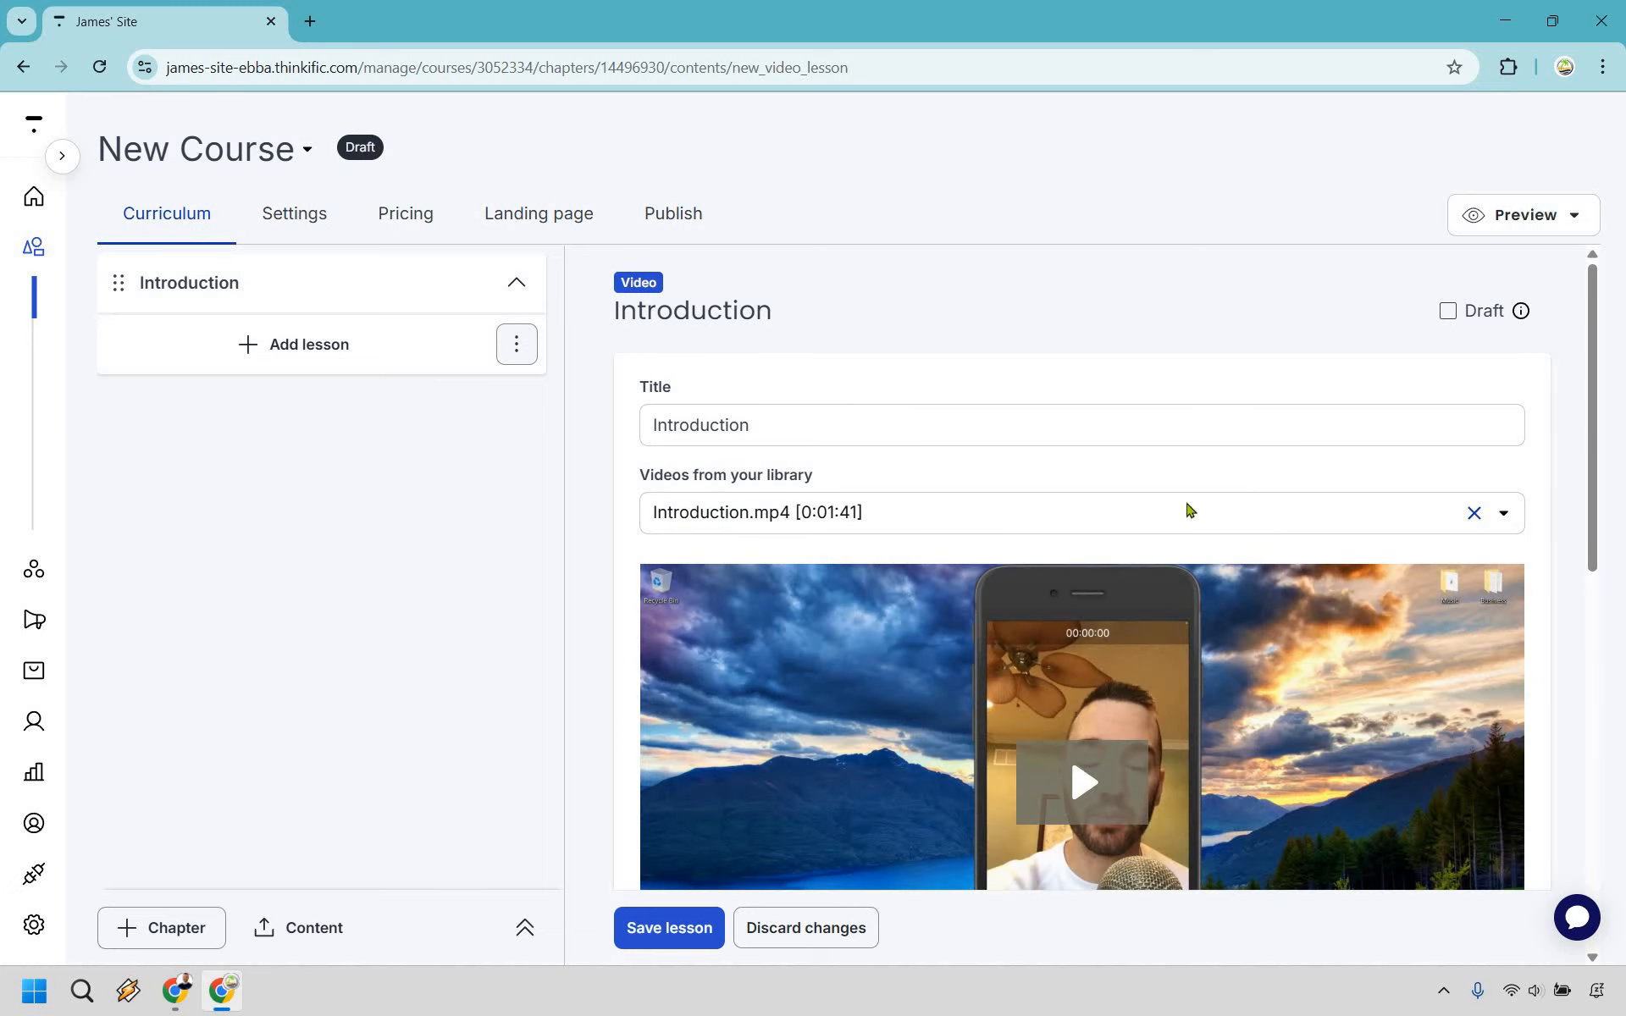
Step: Open the lesson's video settings in the video library and start editing Introduction.mp4
scroll(1209, 546, down, 2)
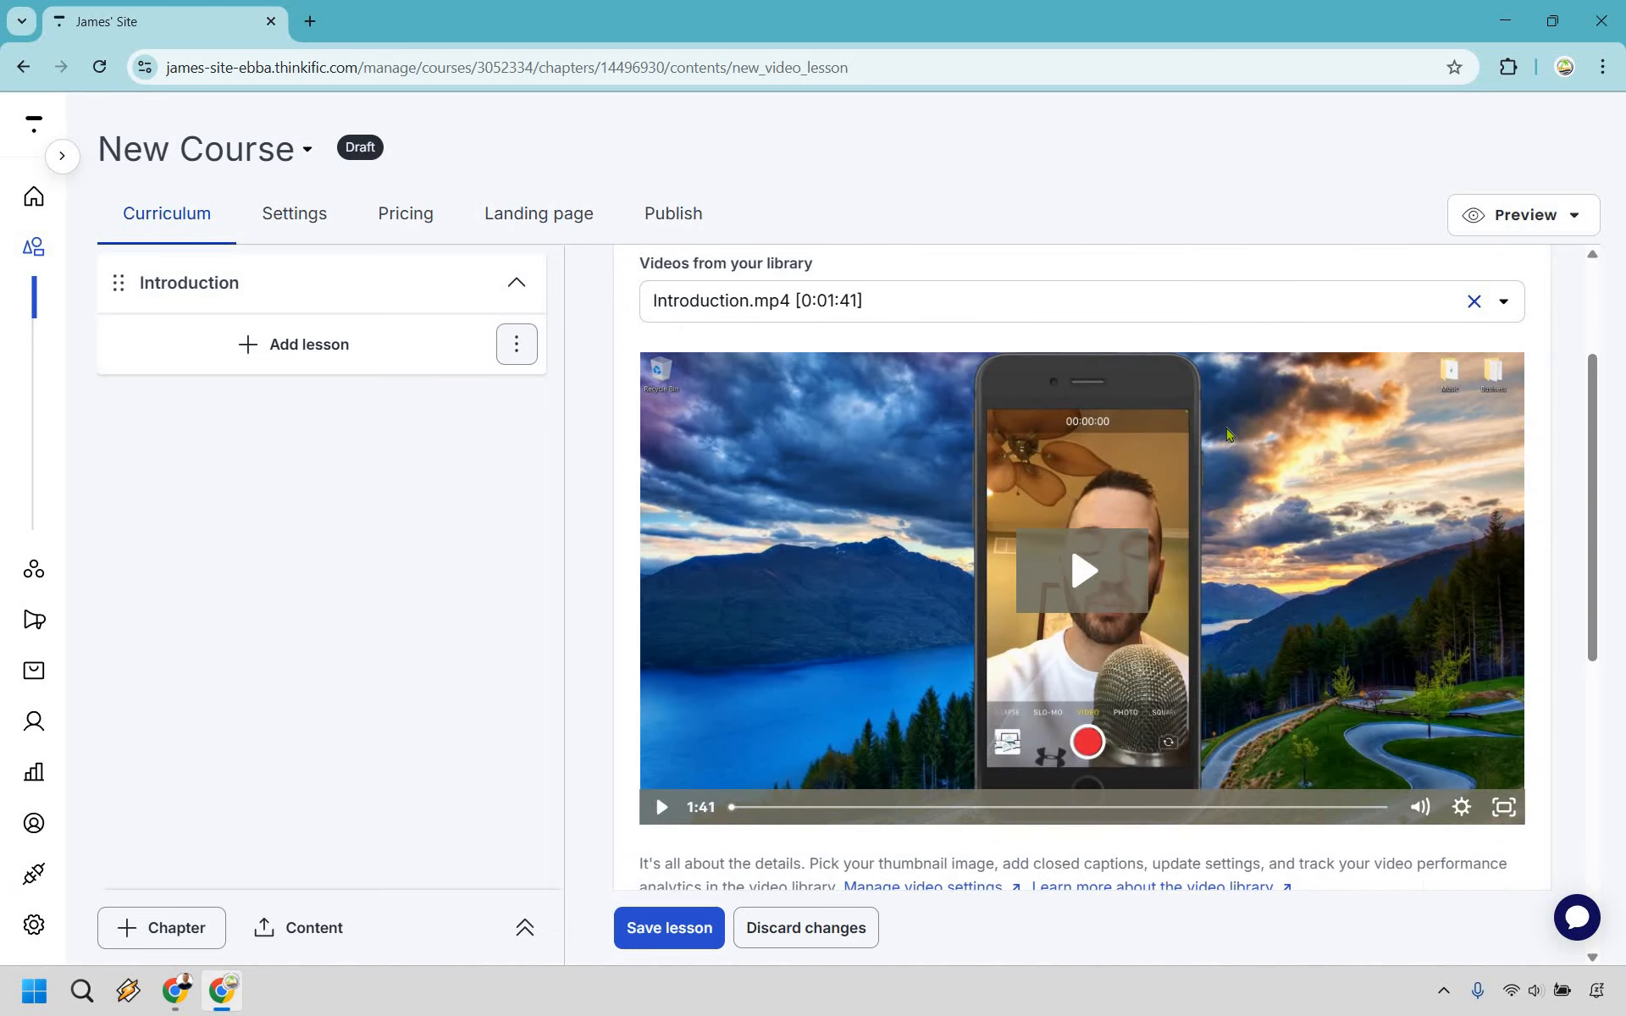
scroll(1230, 435, down, 1)
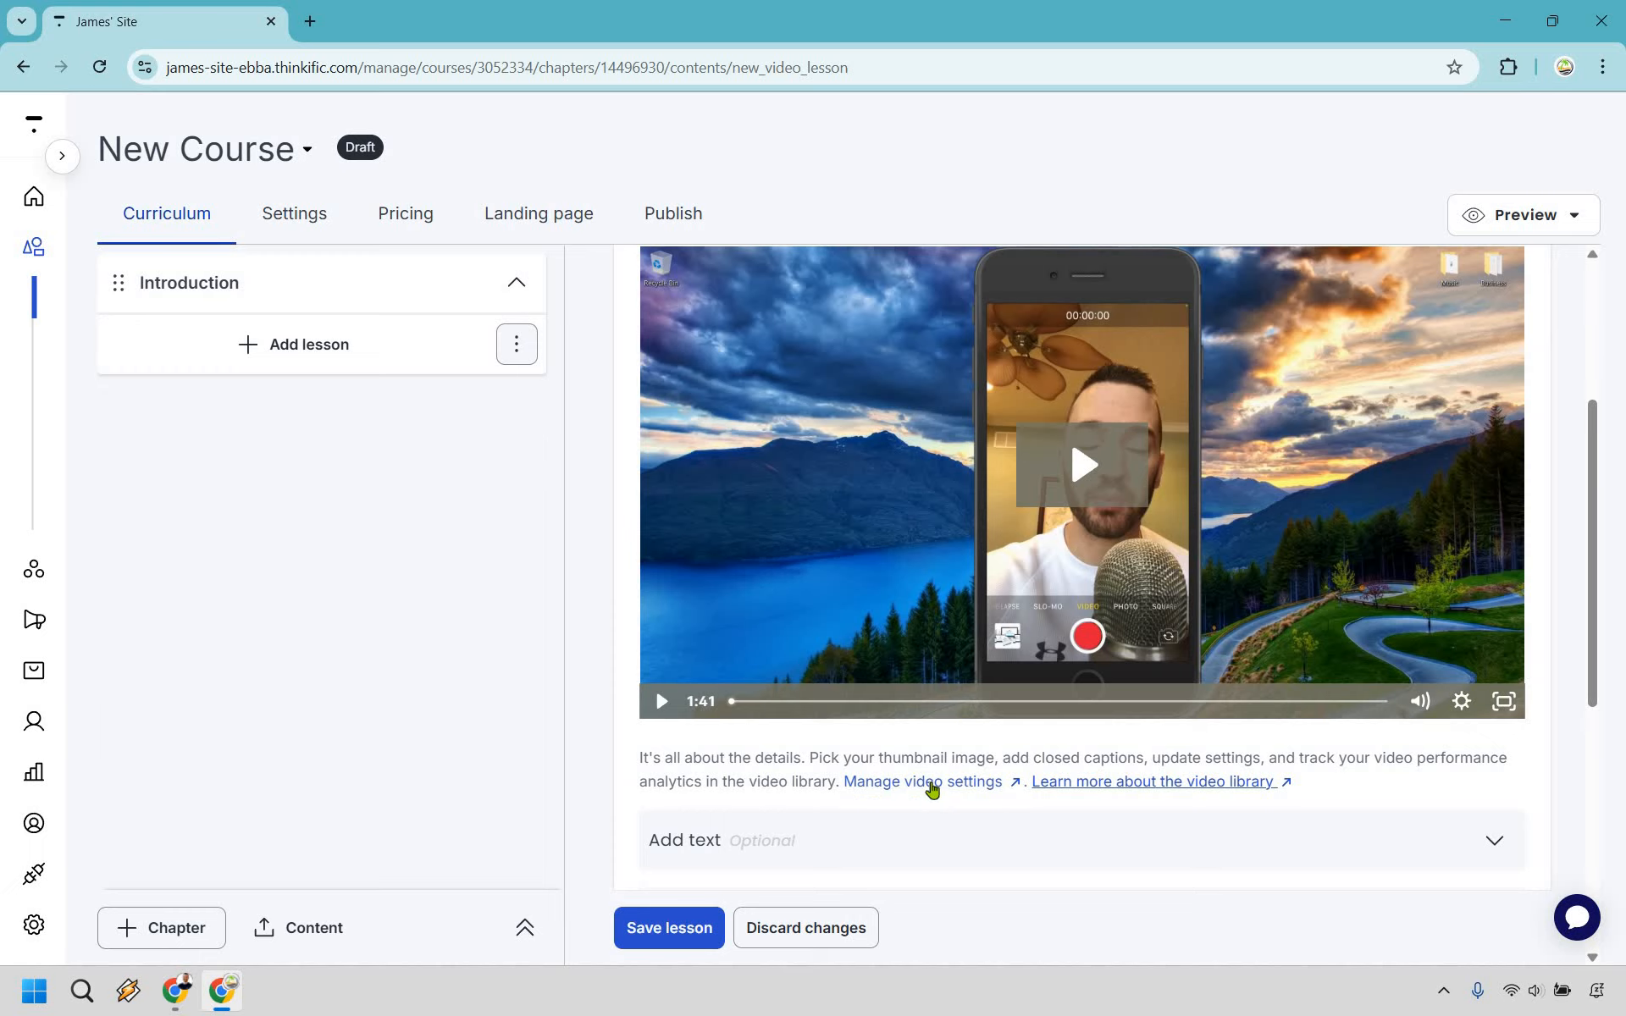
click(931, 784)
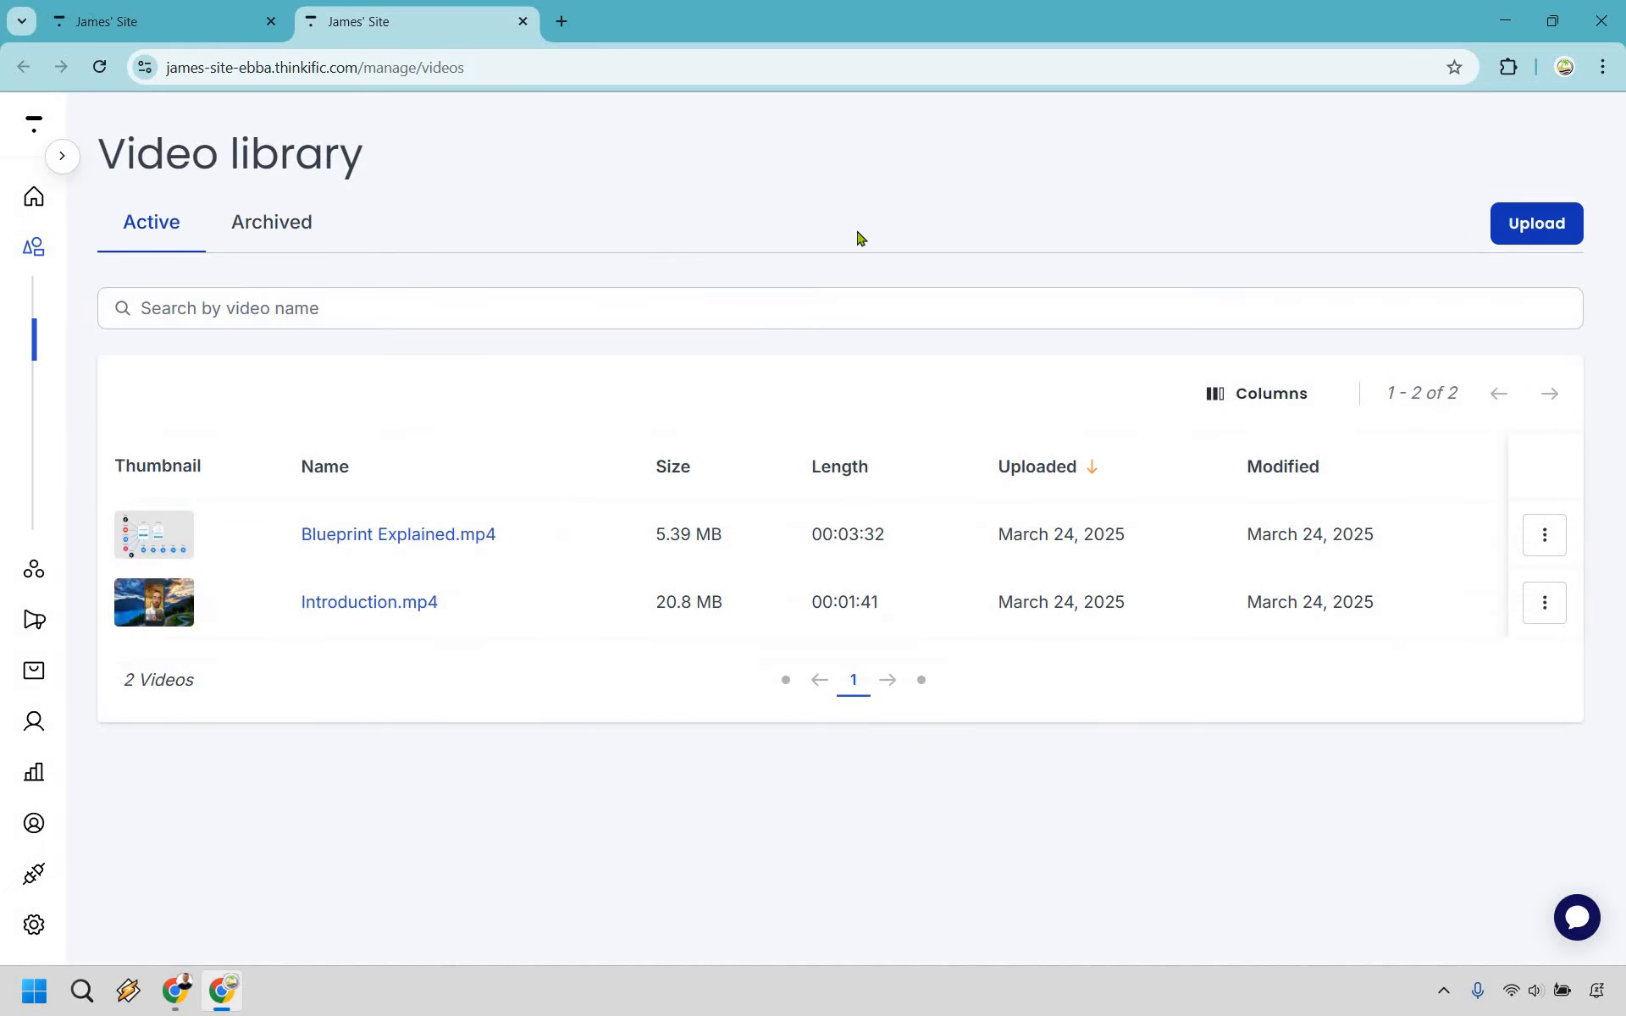
click(1544, 602)
click(1470, 669)
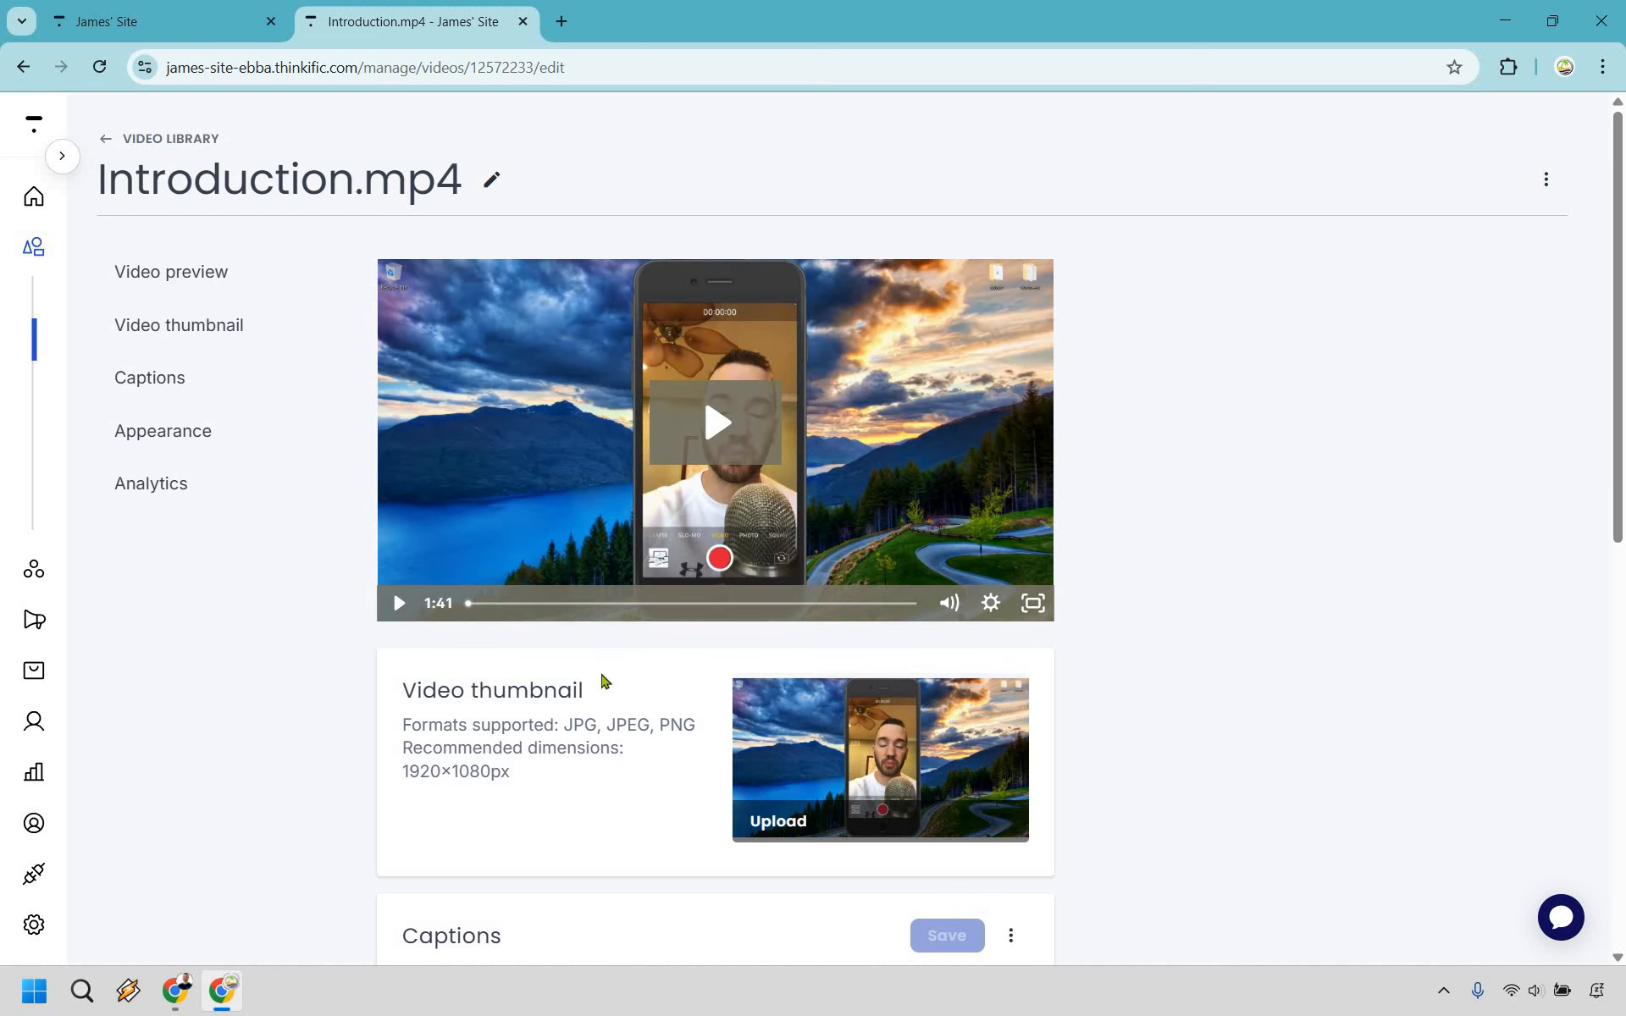
Step: Upload a custom thumbnail image for Introduction.mp4 from the computer
scroll(625, 617, down, 2)
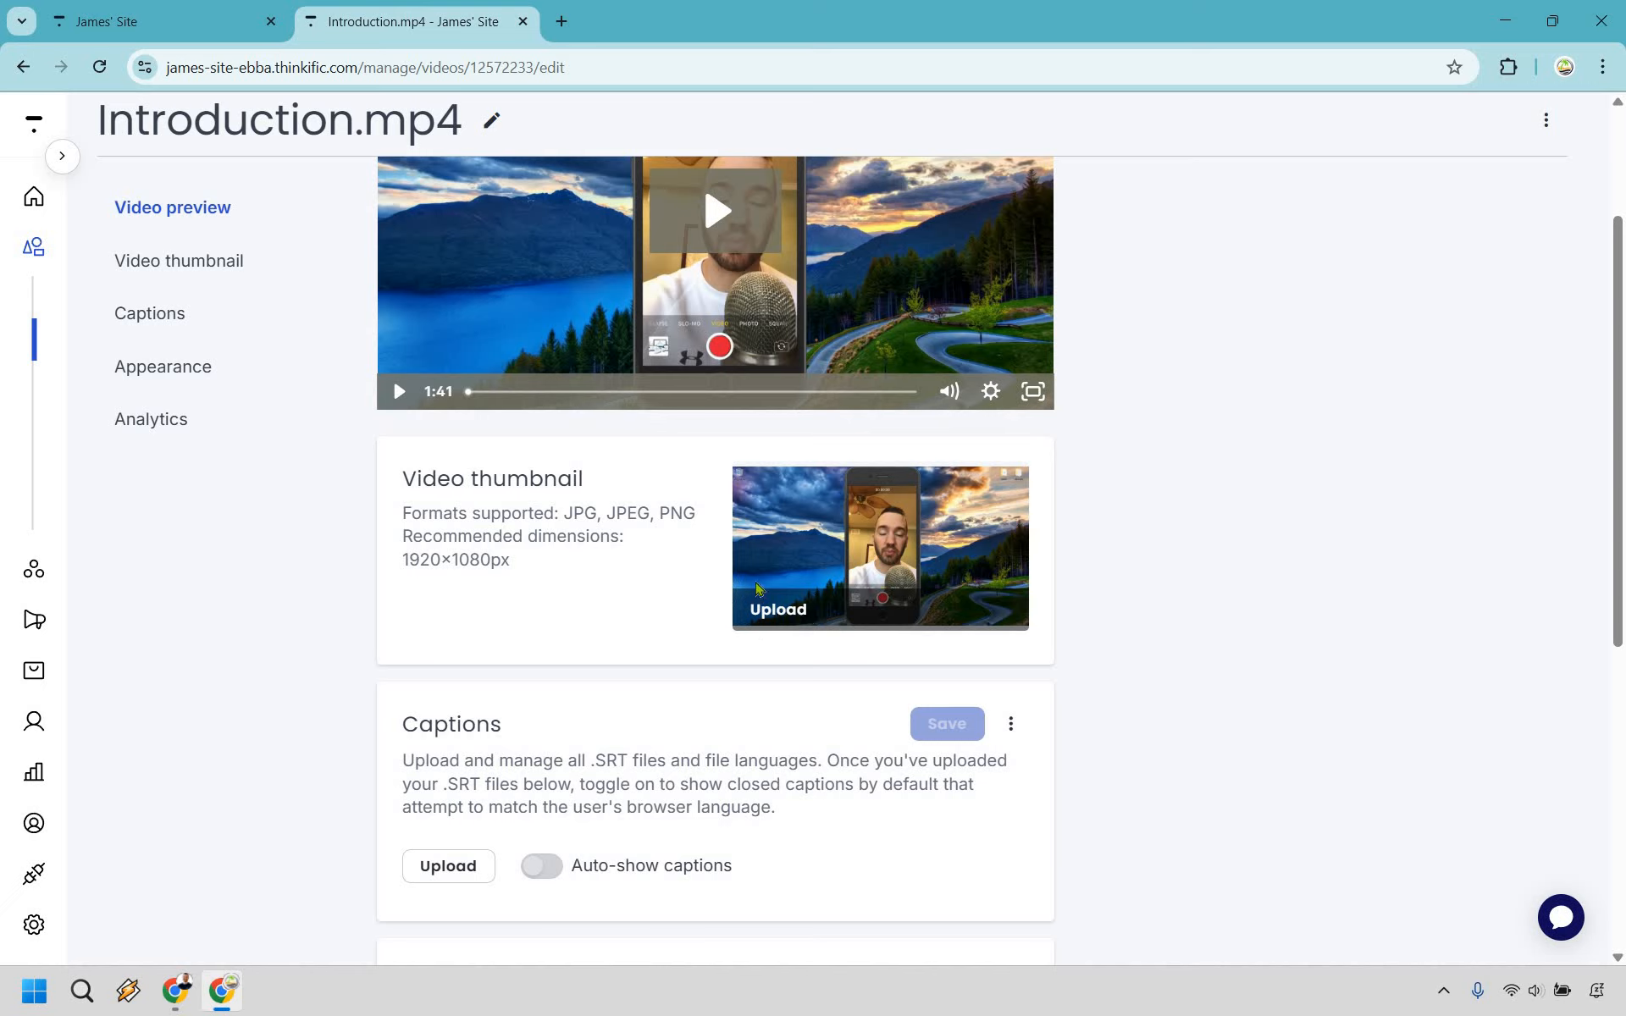
click(779, 611)
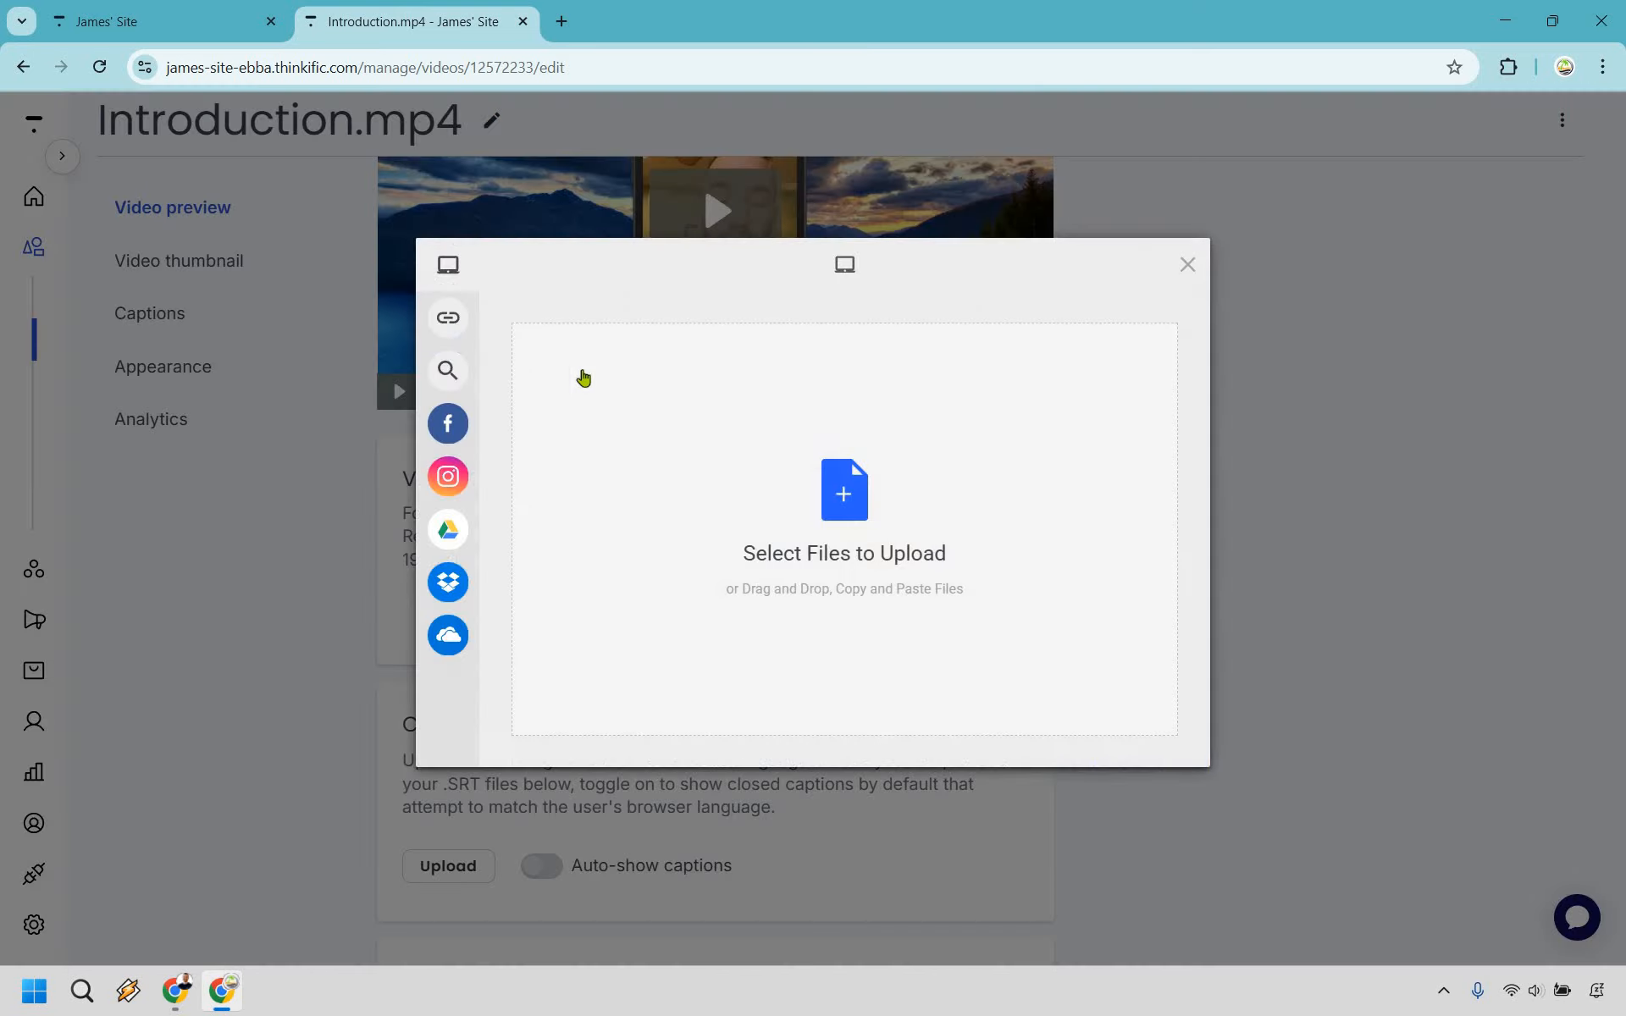
click(860, 499)
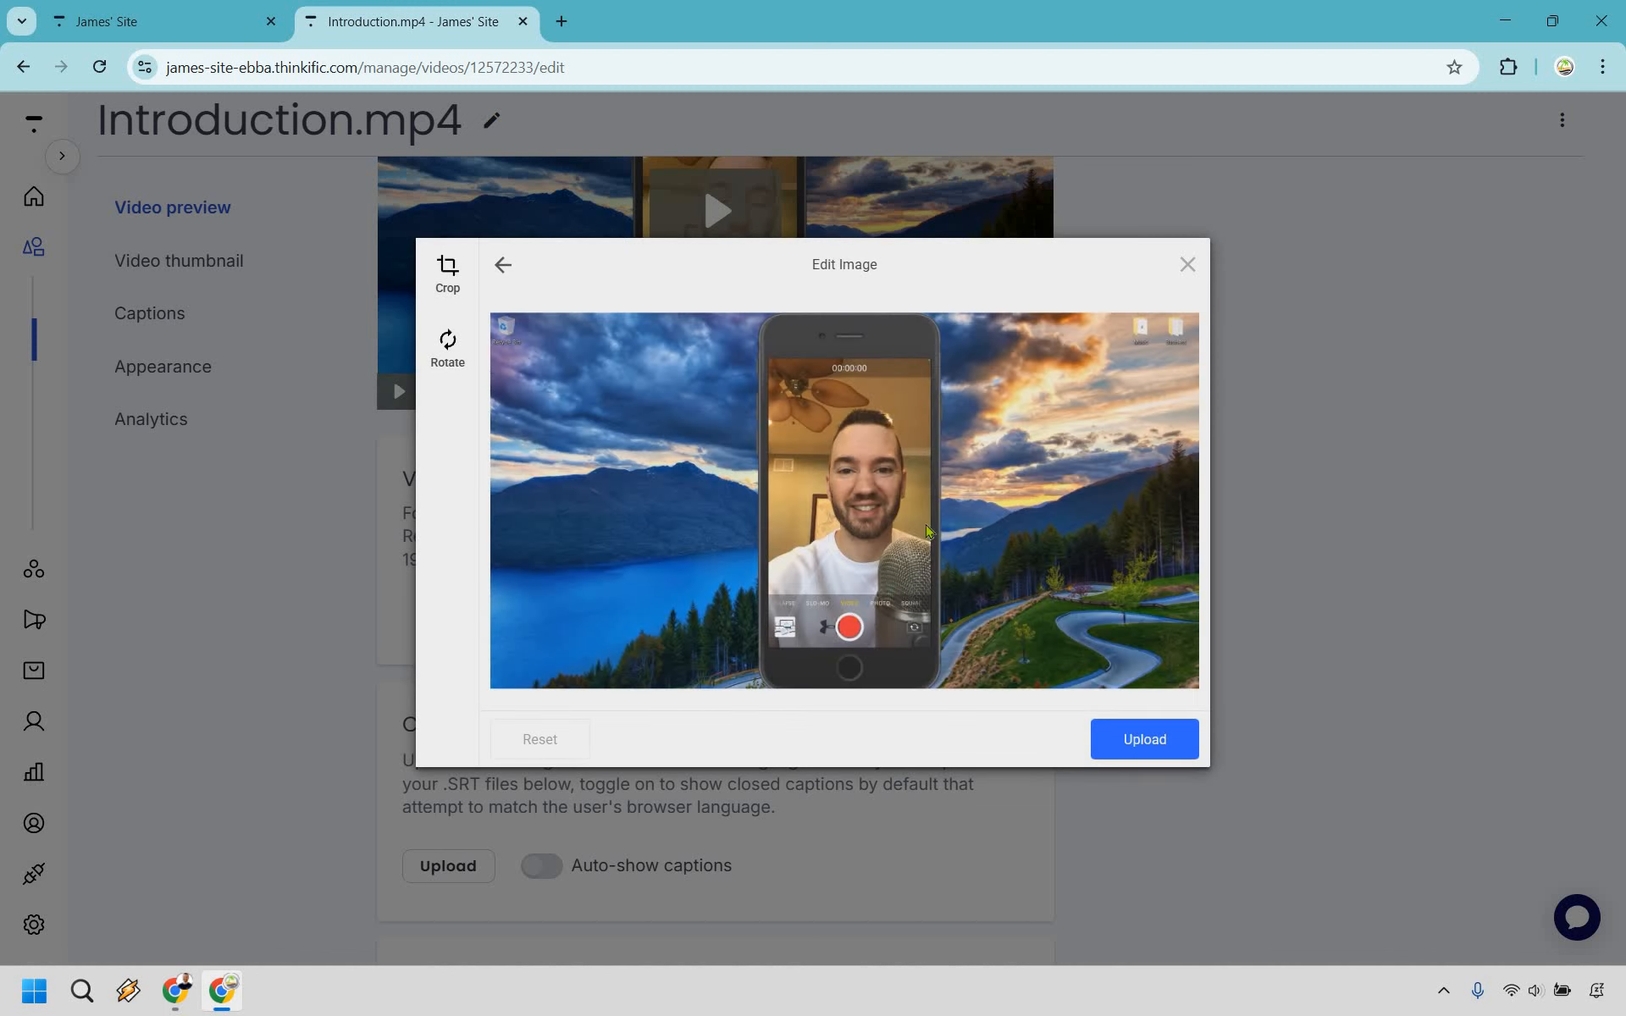
click(1176, 743)
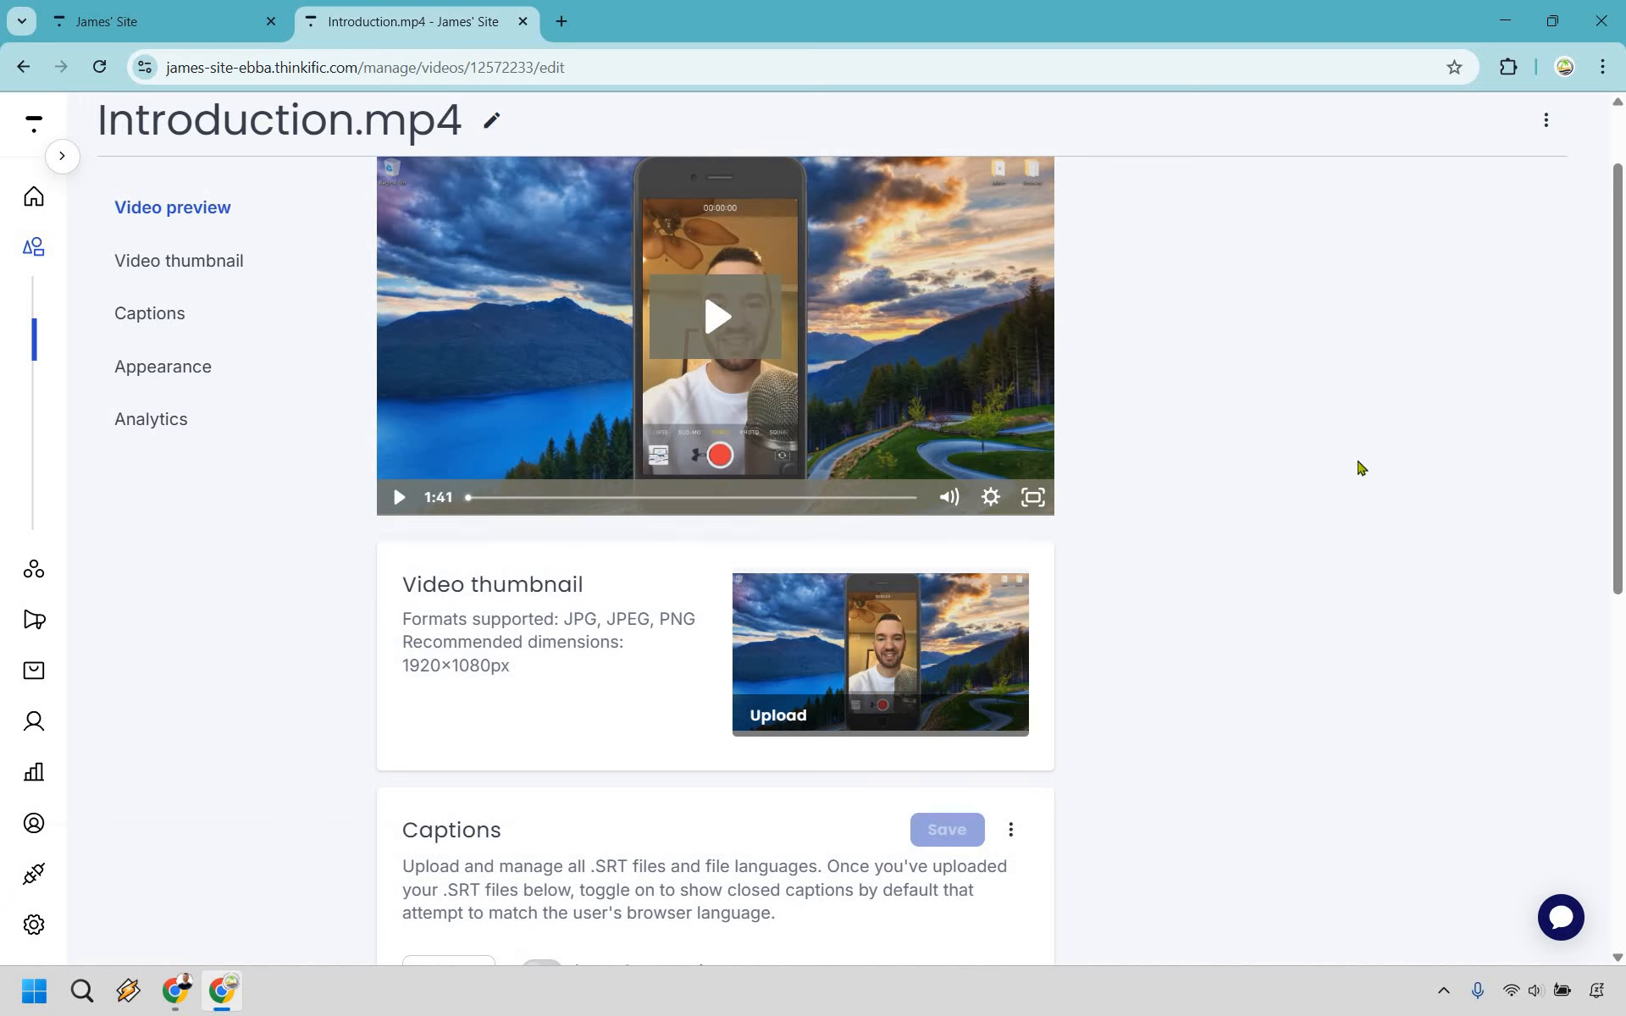
Step: Review the captions, playbar, player color and analytics sections for Introduction.mp4
scroll(1359, 466, down, 3)
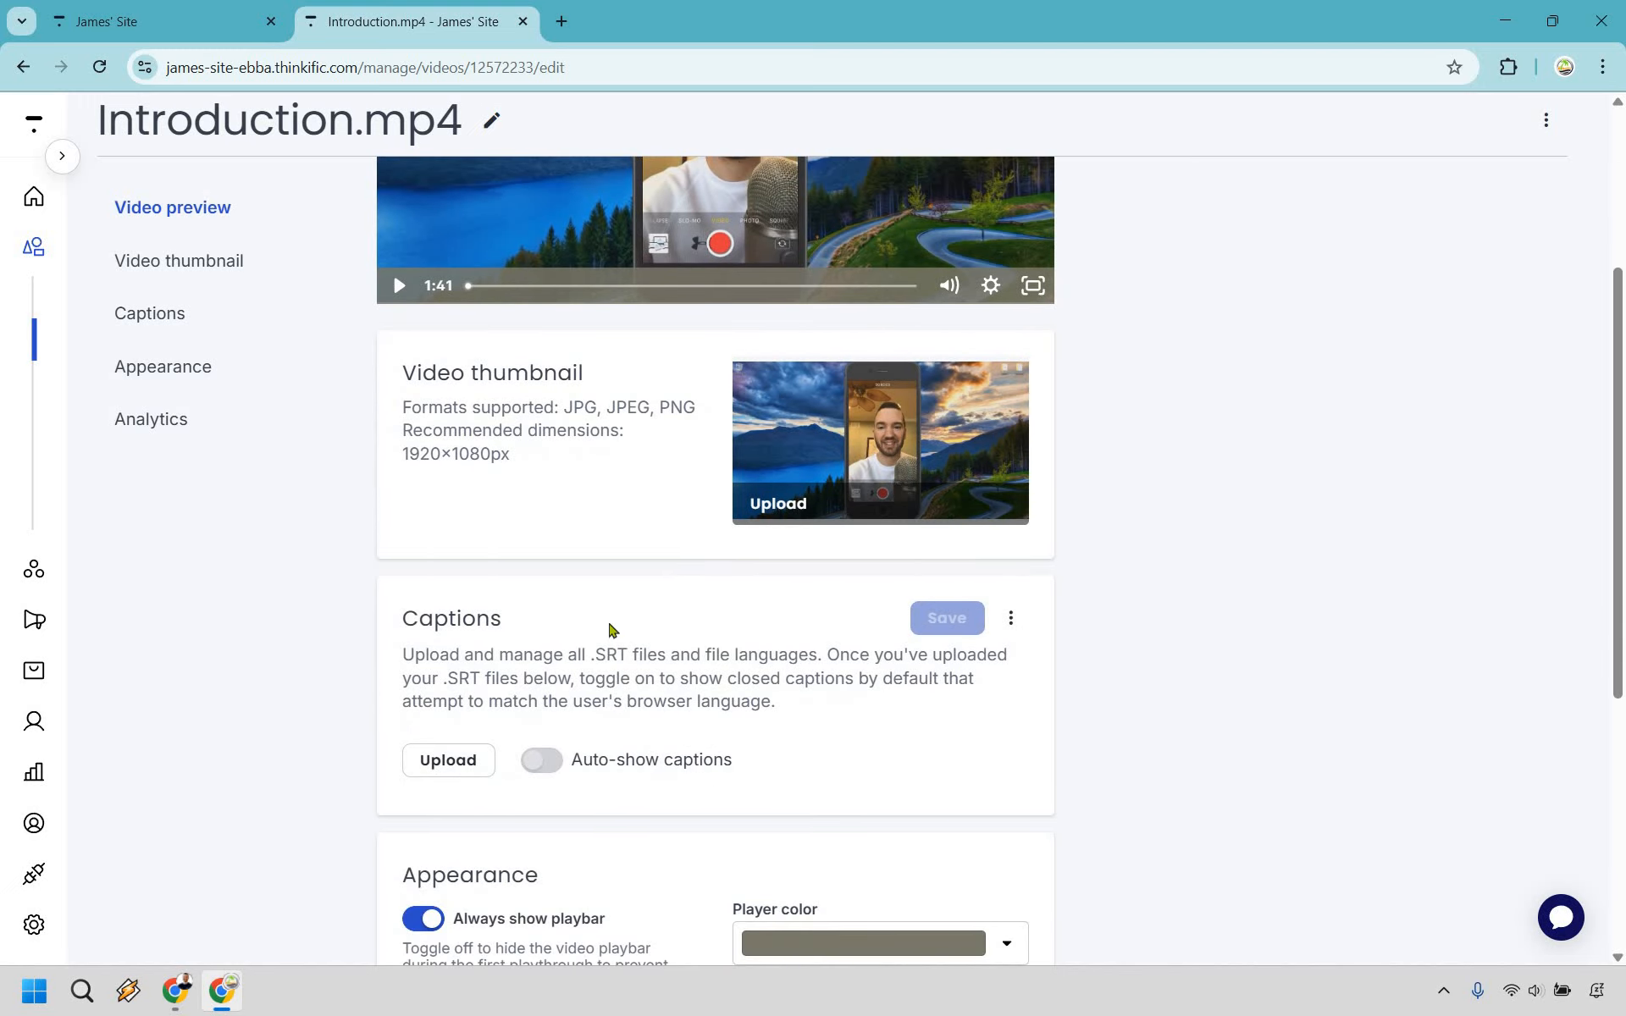
scroll(610, 631, down, 1)
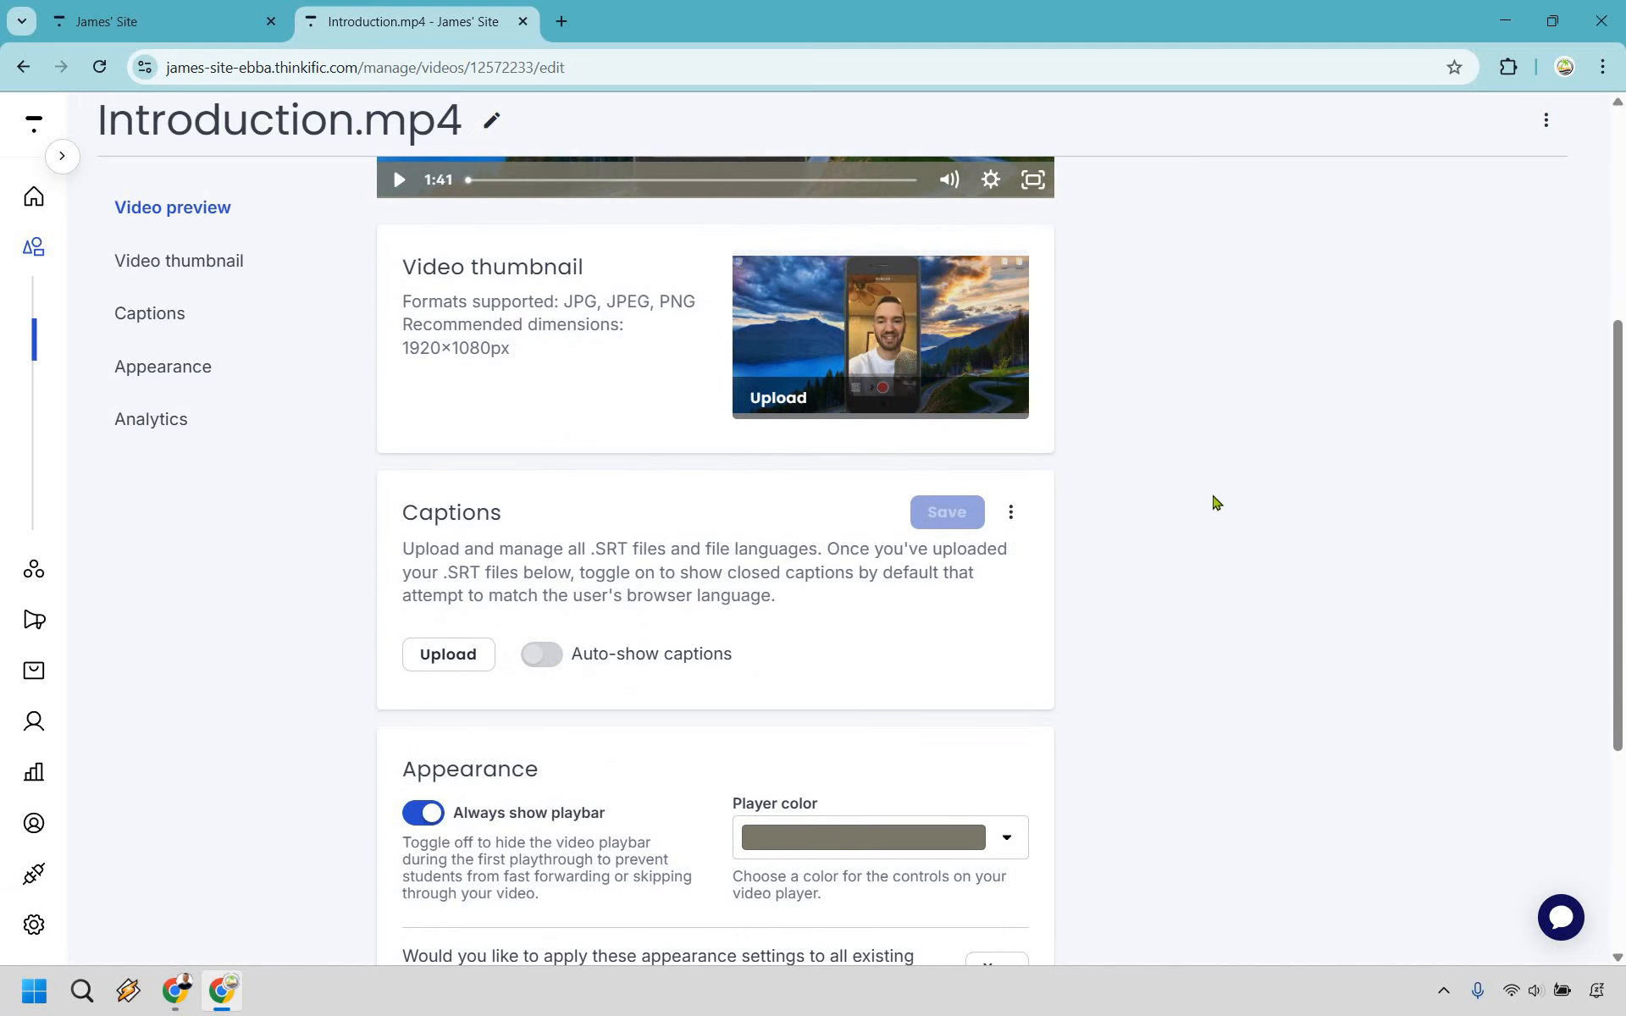
scroll(465, 541, down, 3)
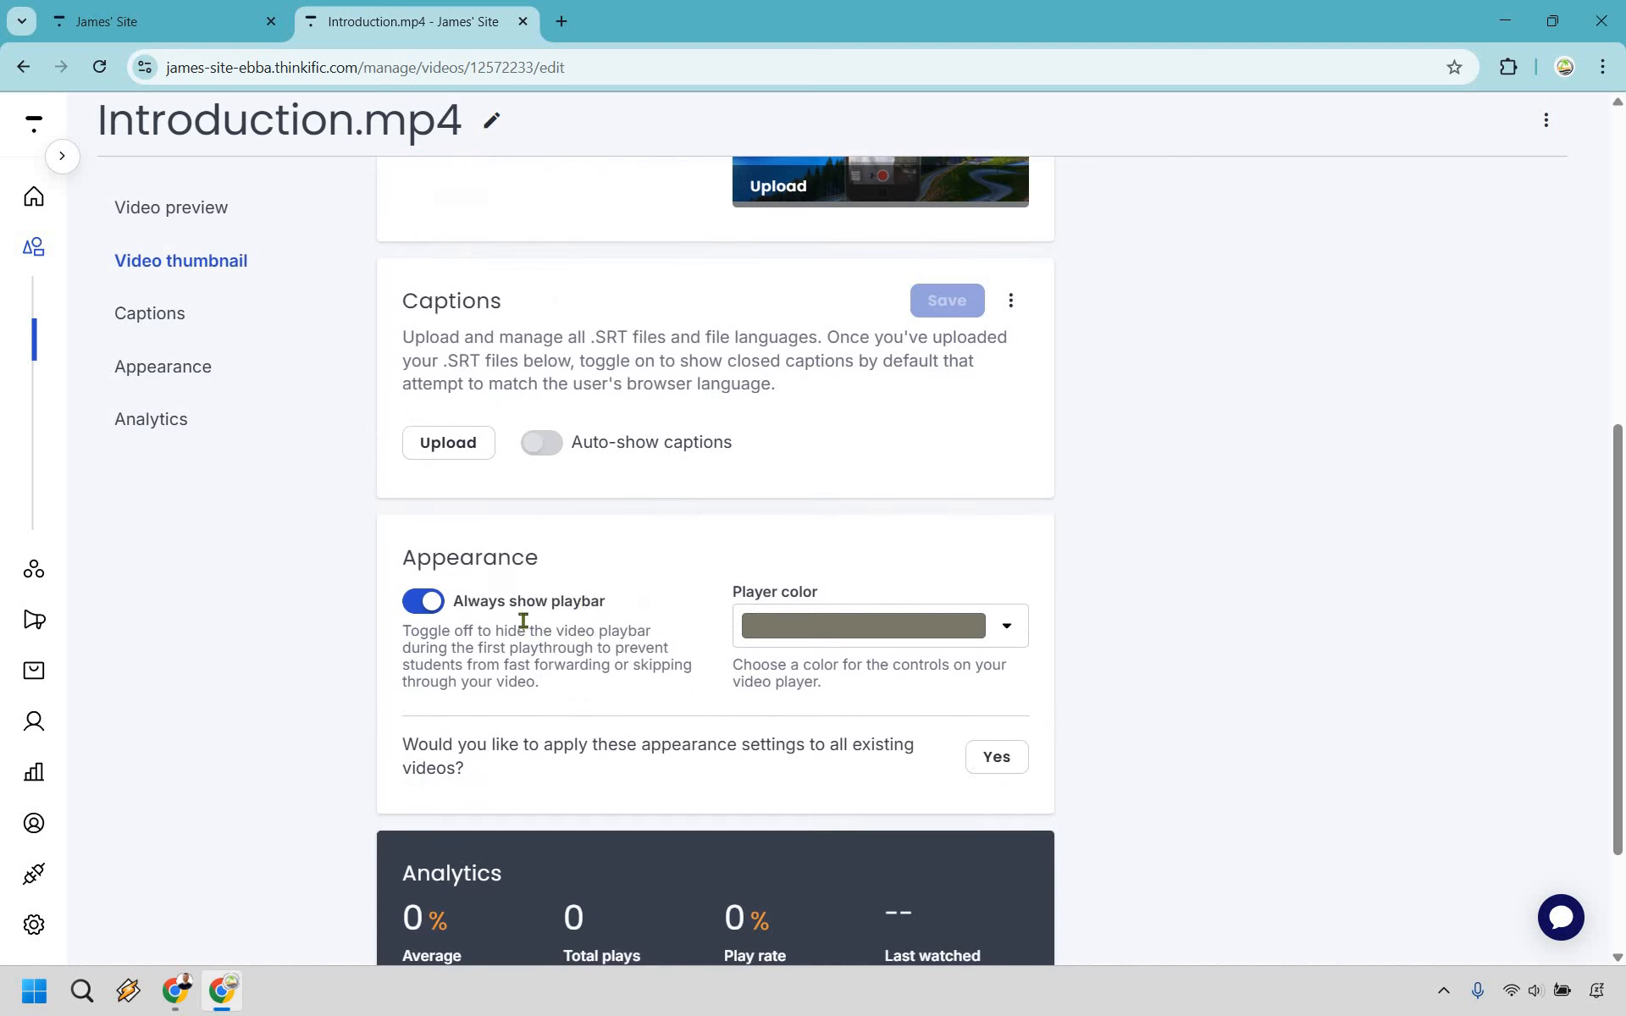
click(1010, 635)
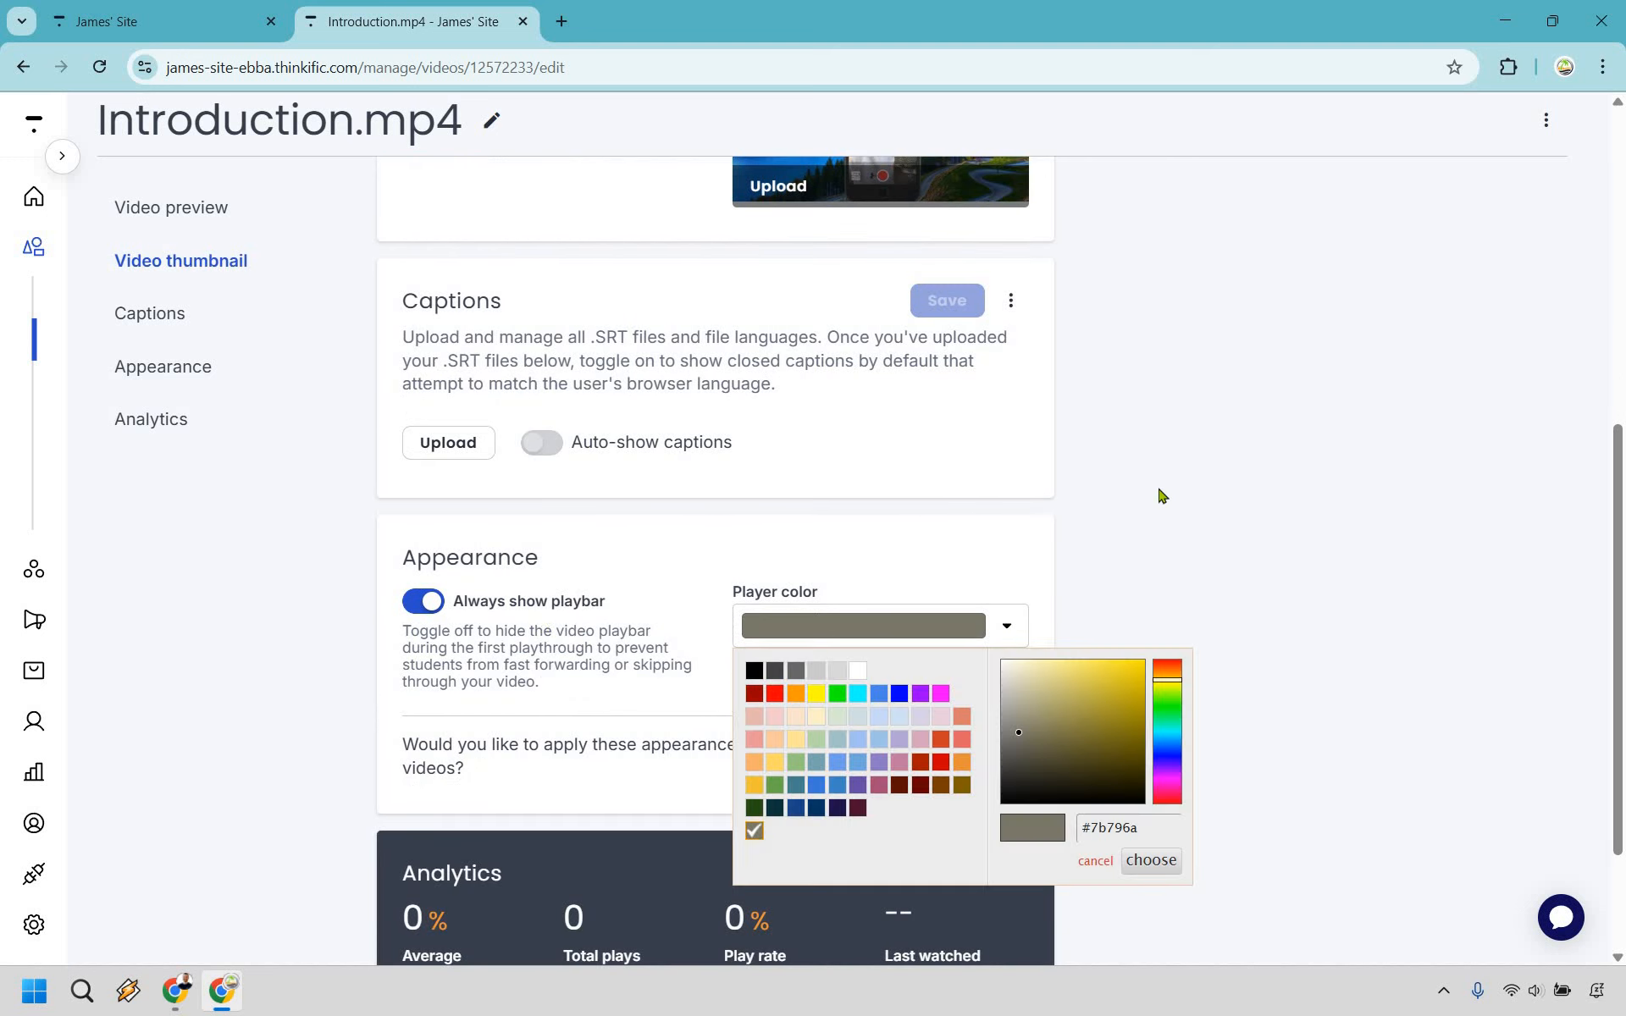
click(1186, 466)
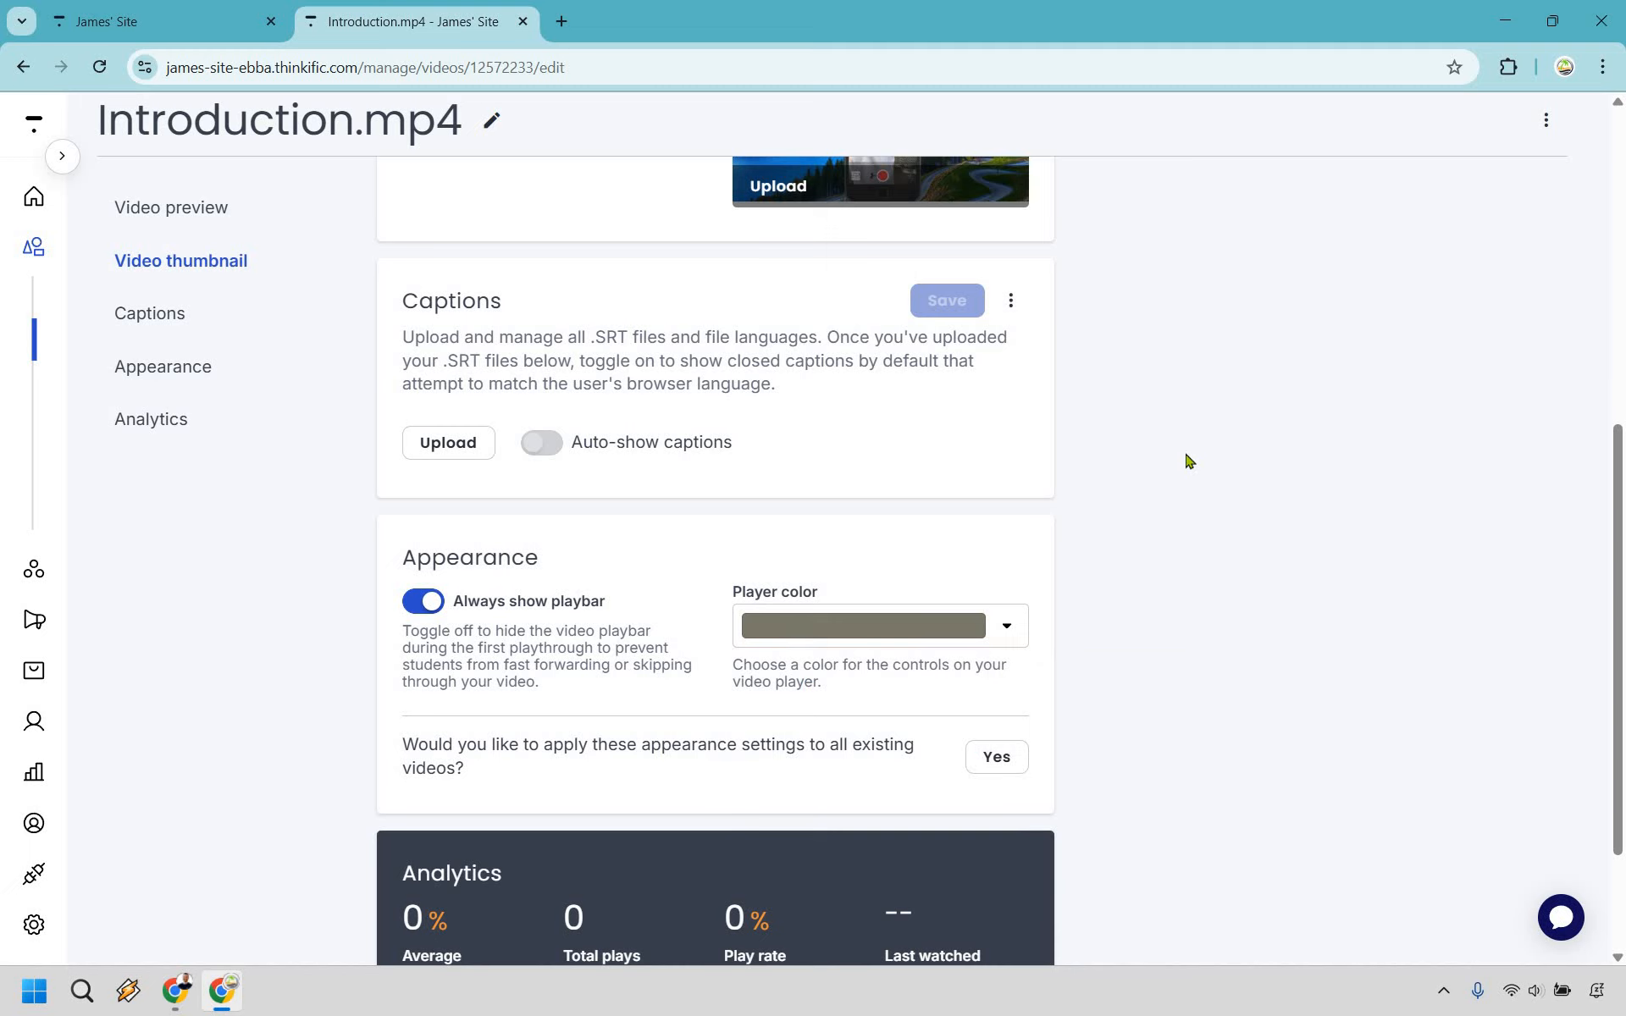
scroll(418, 652, down, 2)
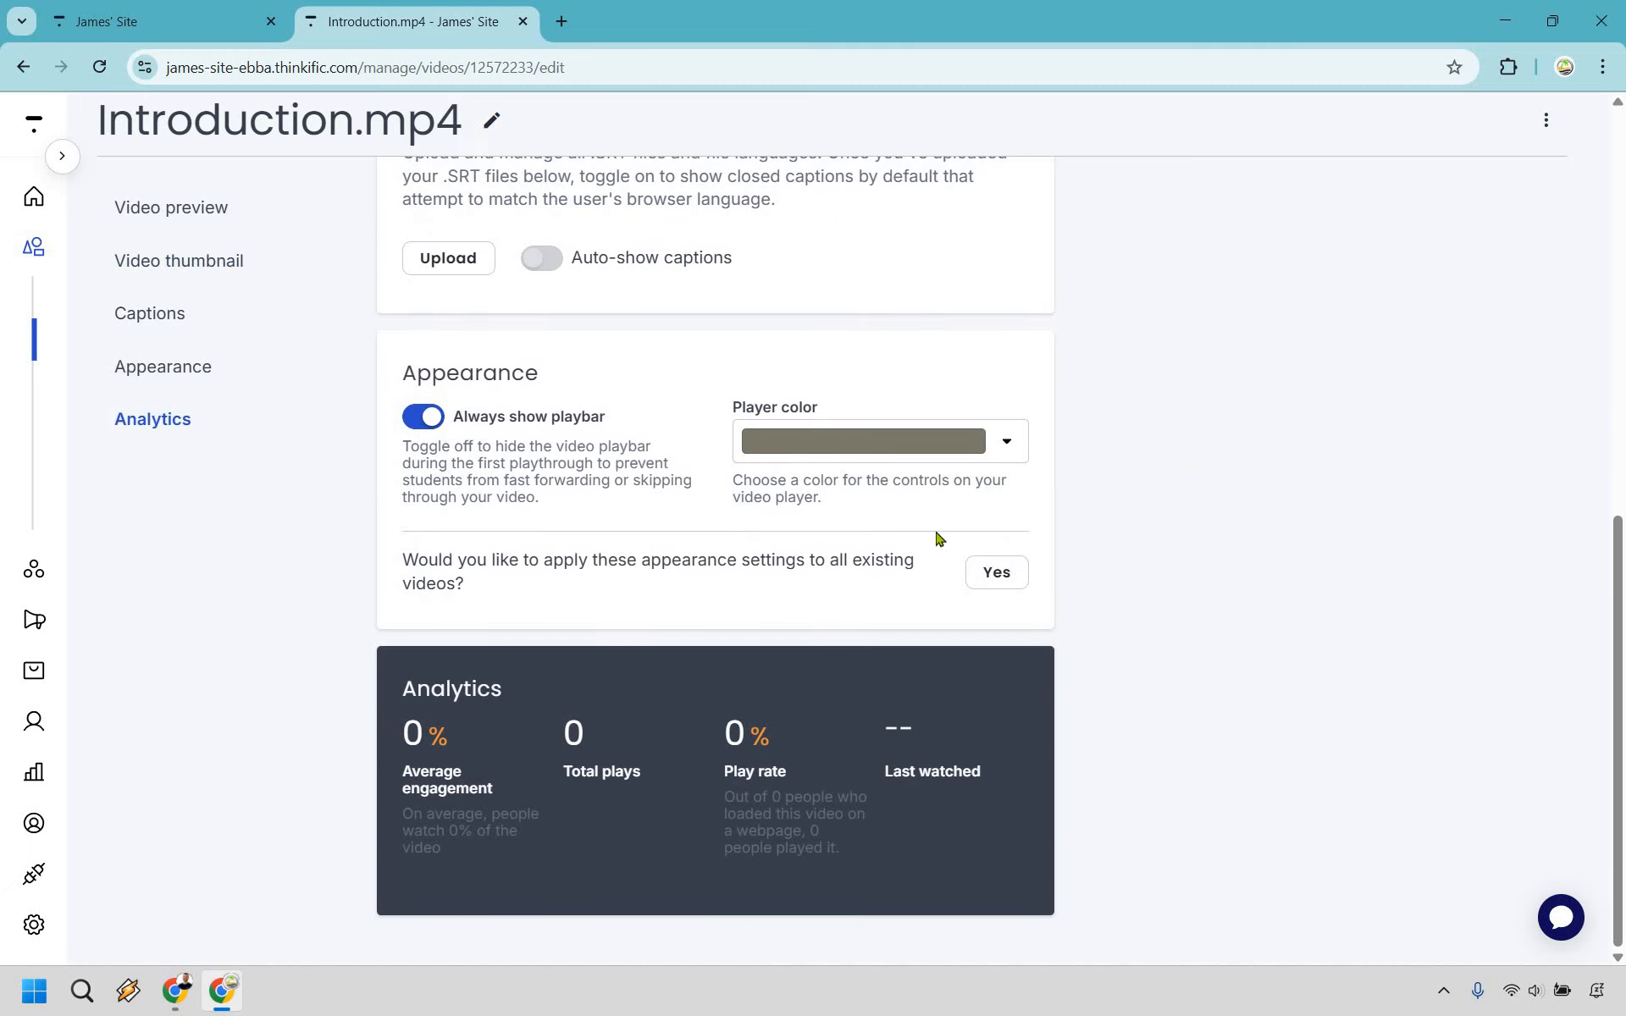
click(1005, 451)
click(1163, 392)
scroll(1447, 630, up, 8)
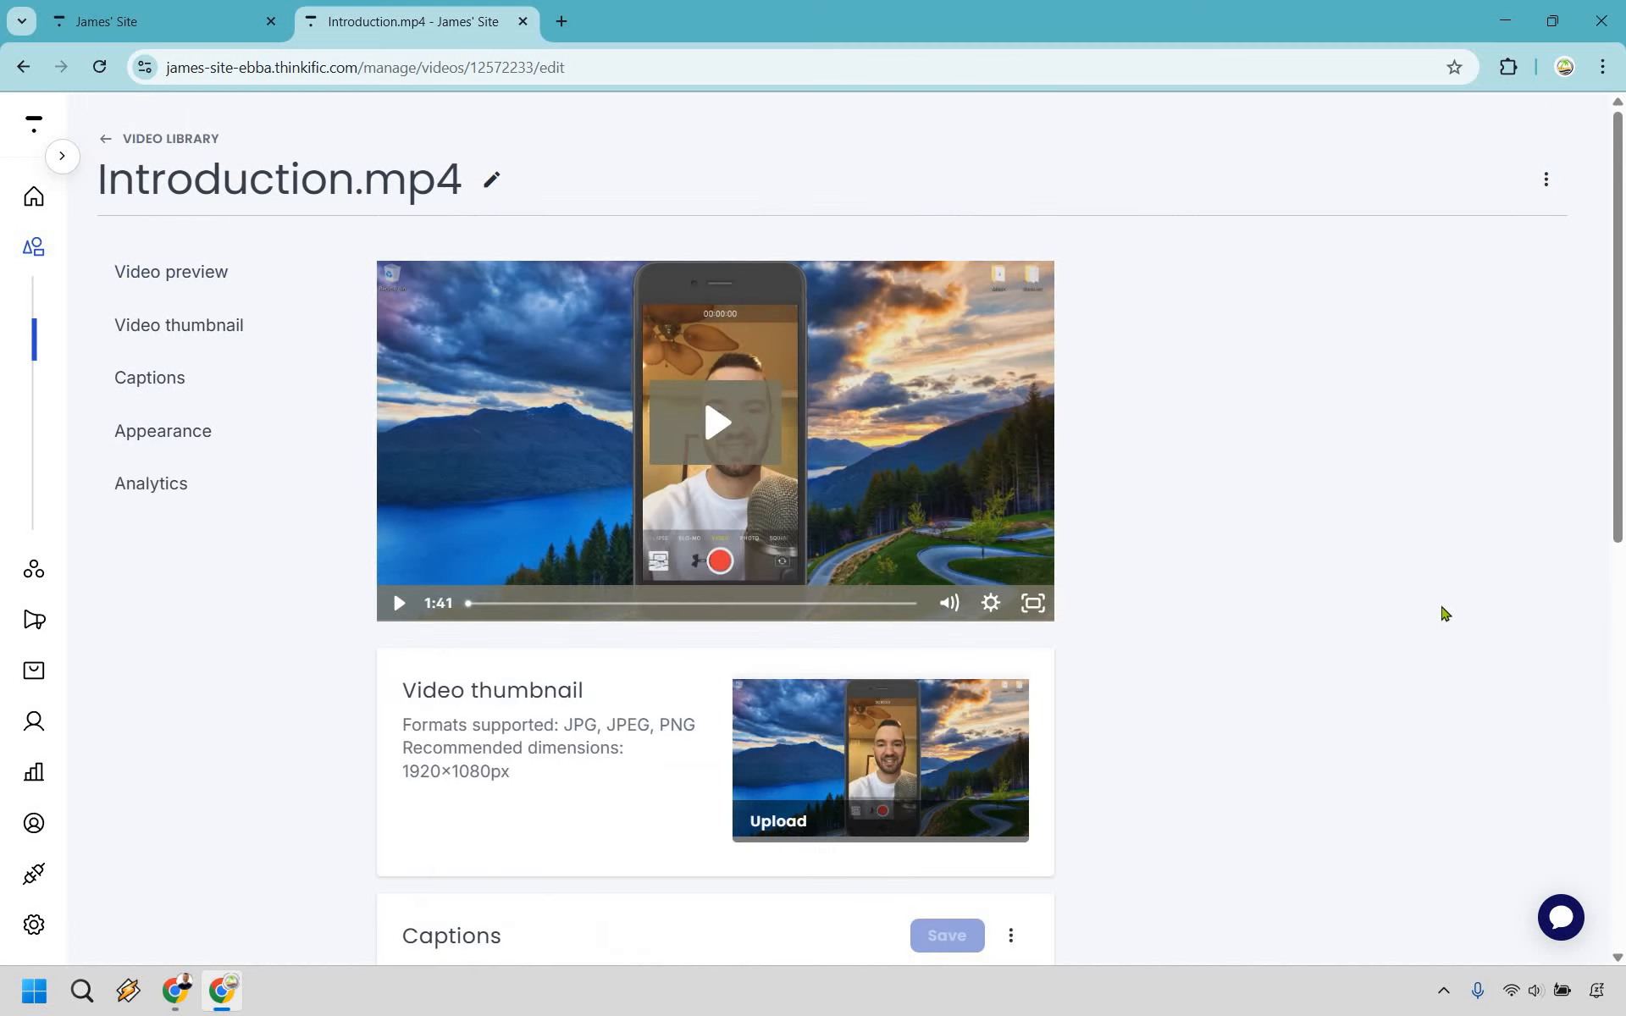
Step: Close the video settings page and add the optional text "Welcome to the course" to the Introduction lesson
click(523, 25)
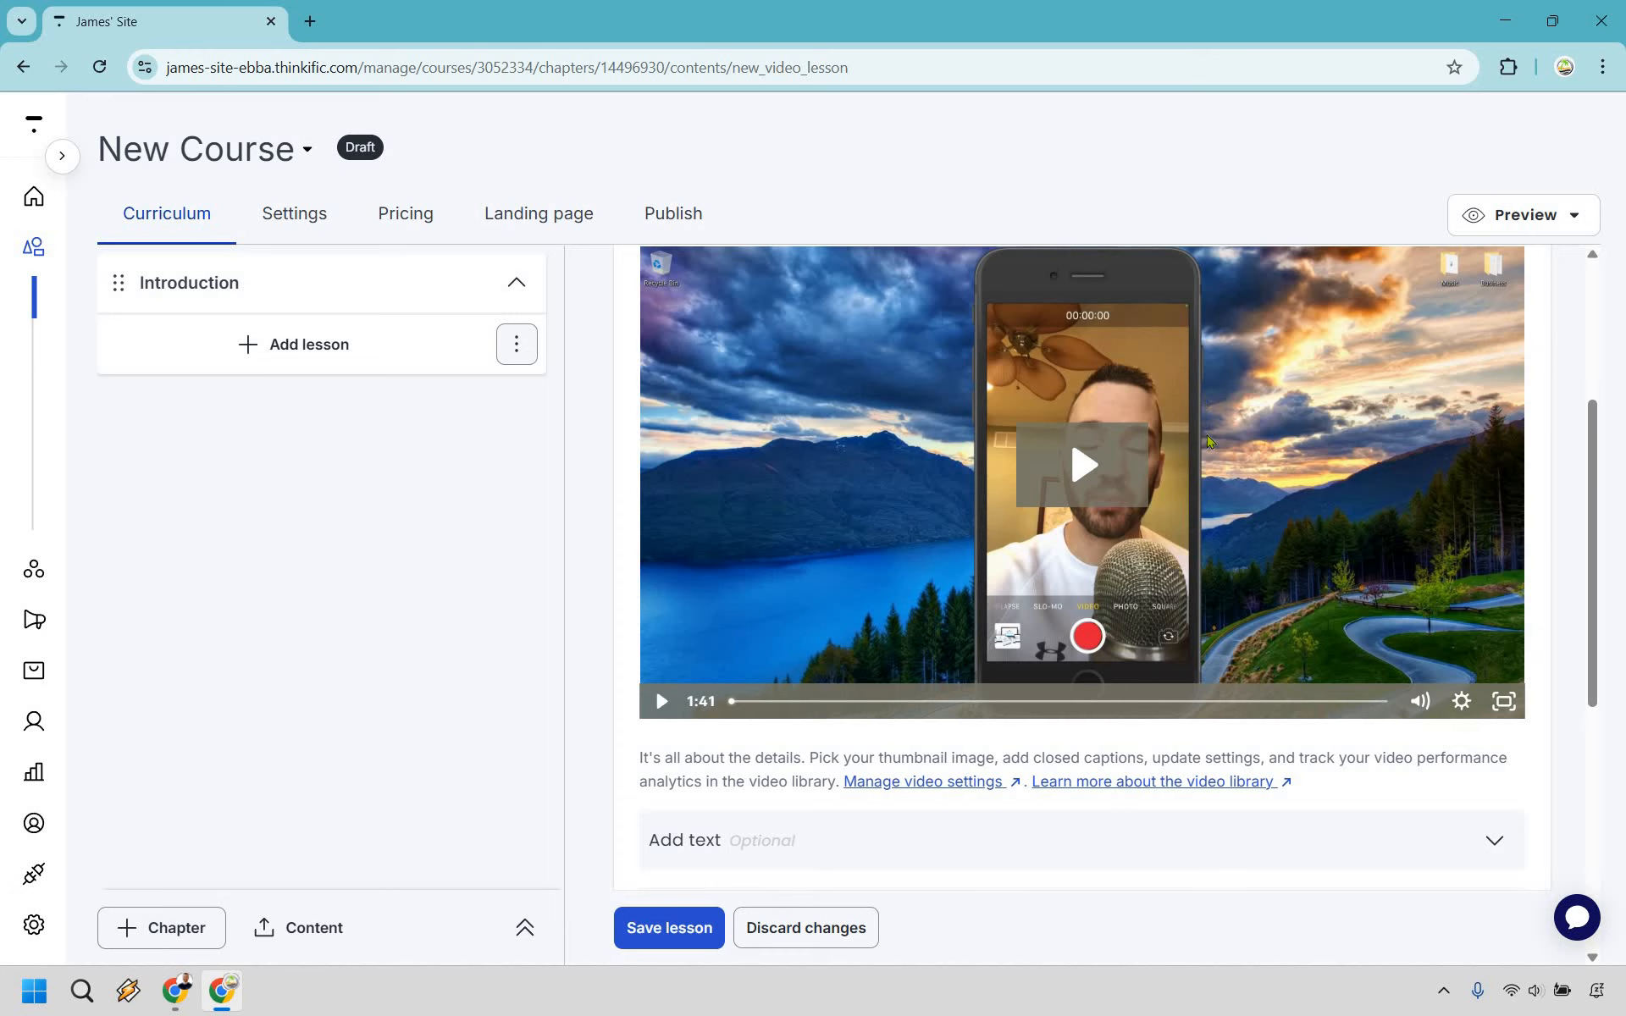
scroll(1478, 546, down, 3)
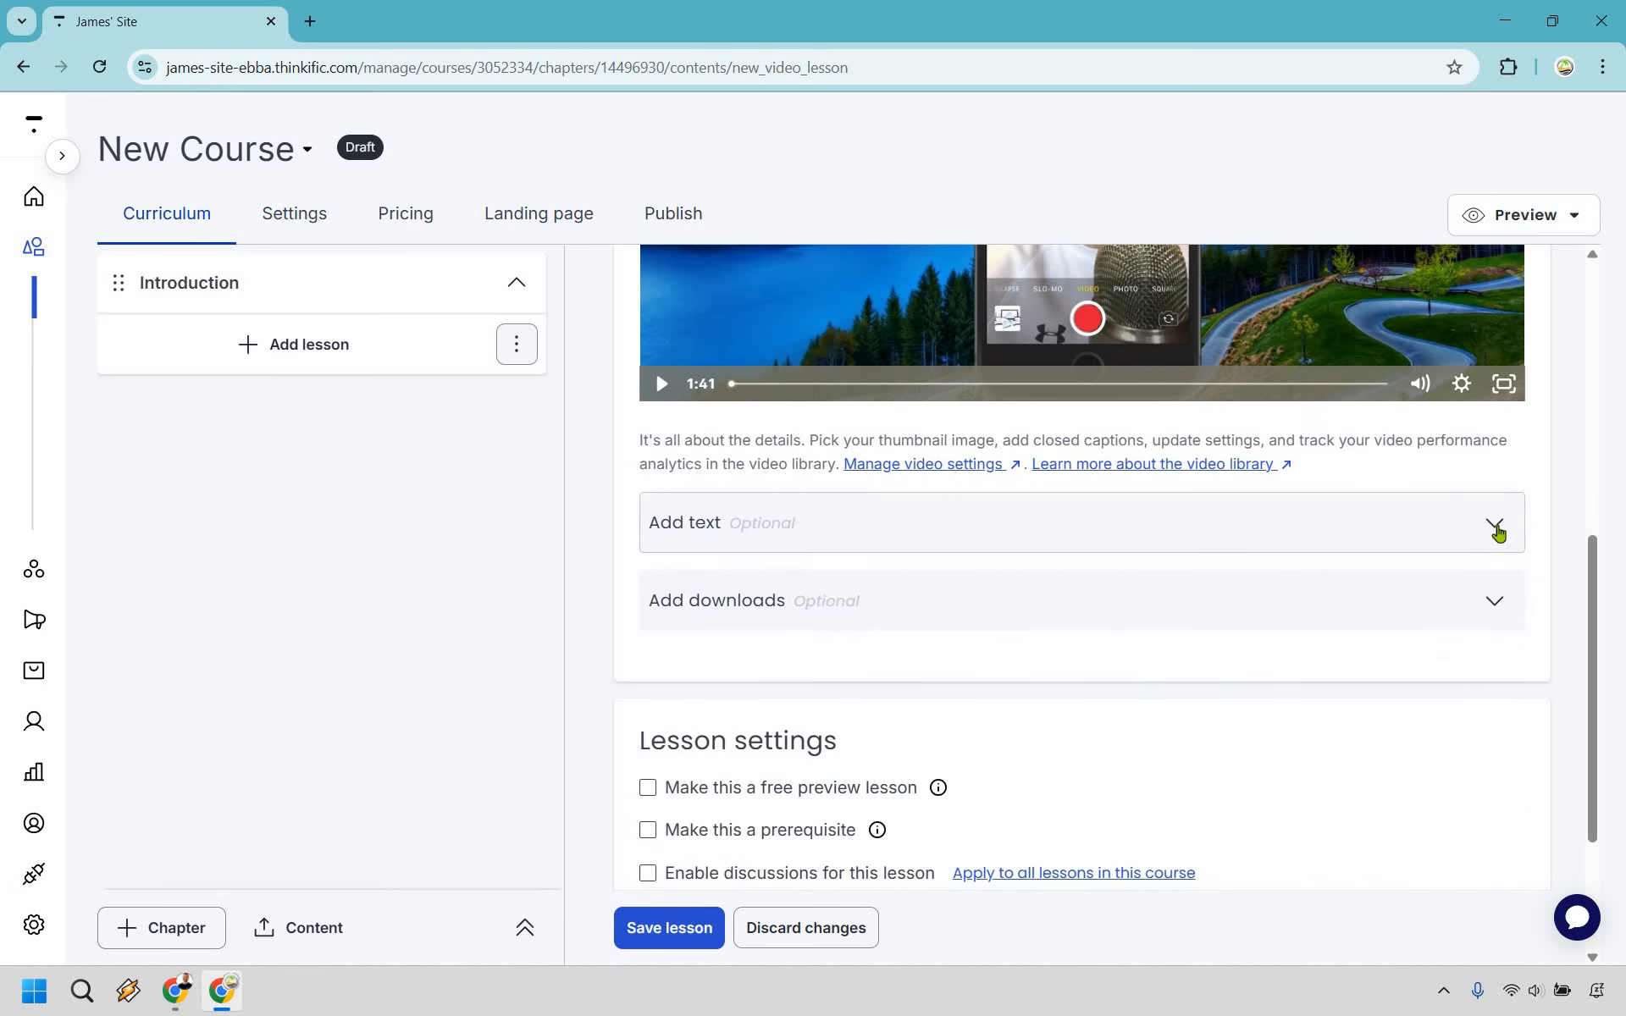
click(1478, 534)
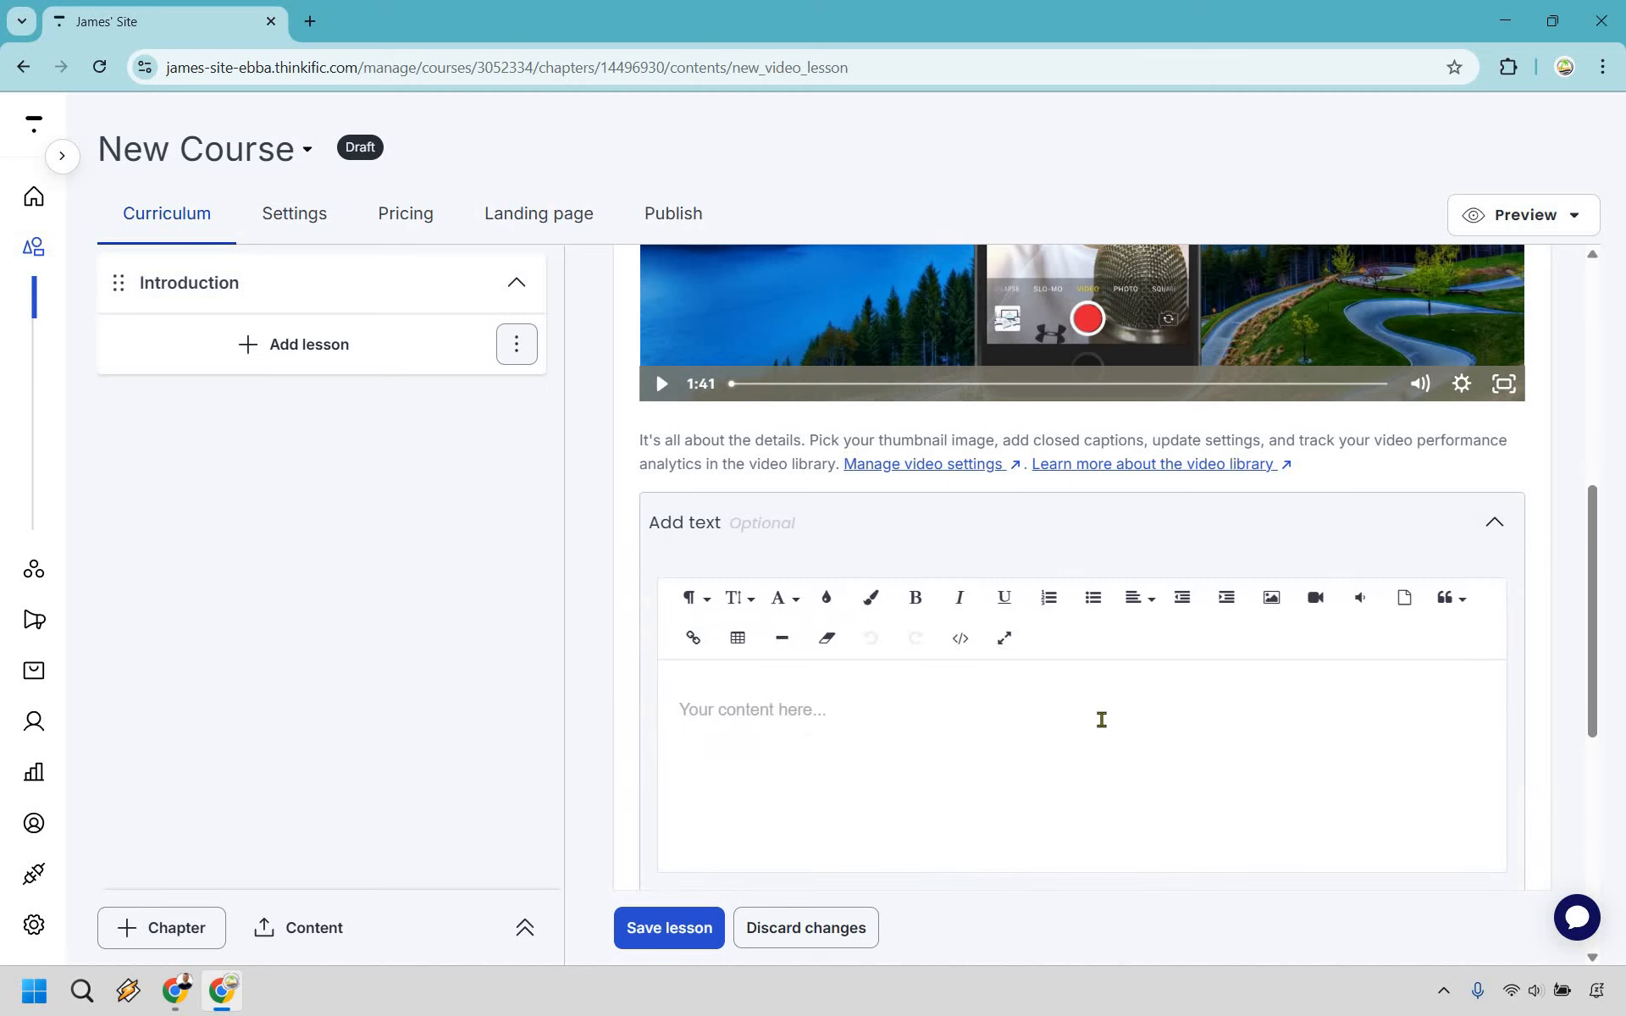
click(1102, 719)
text(Wl)
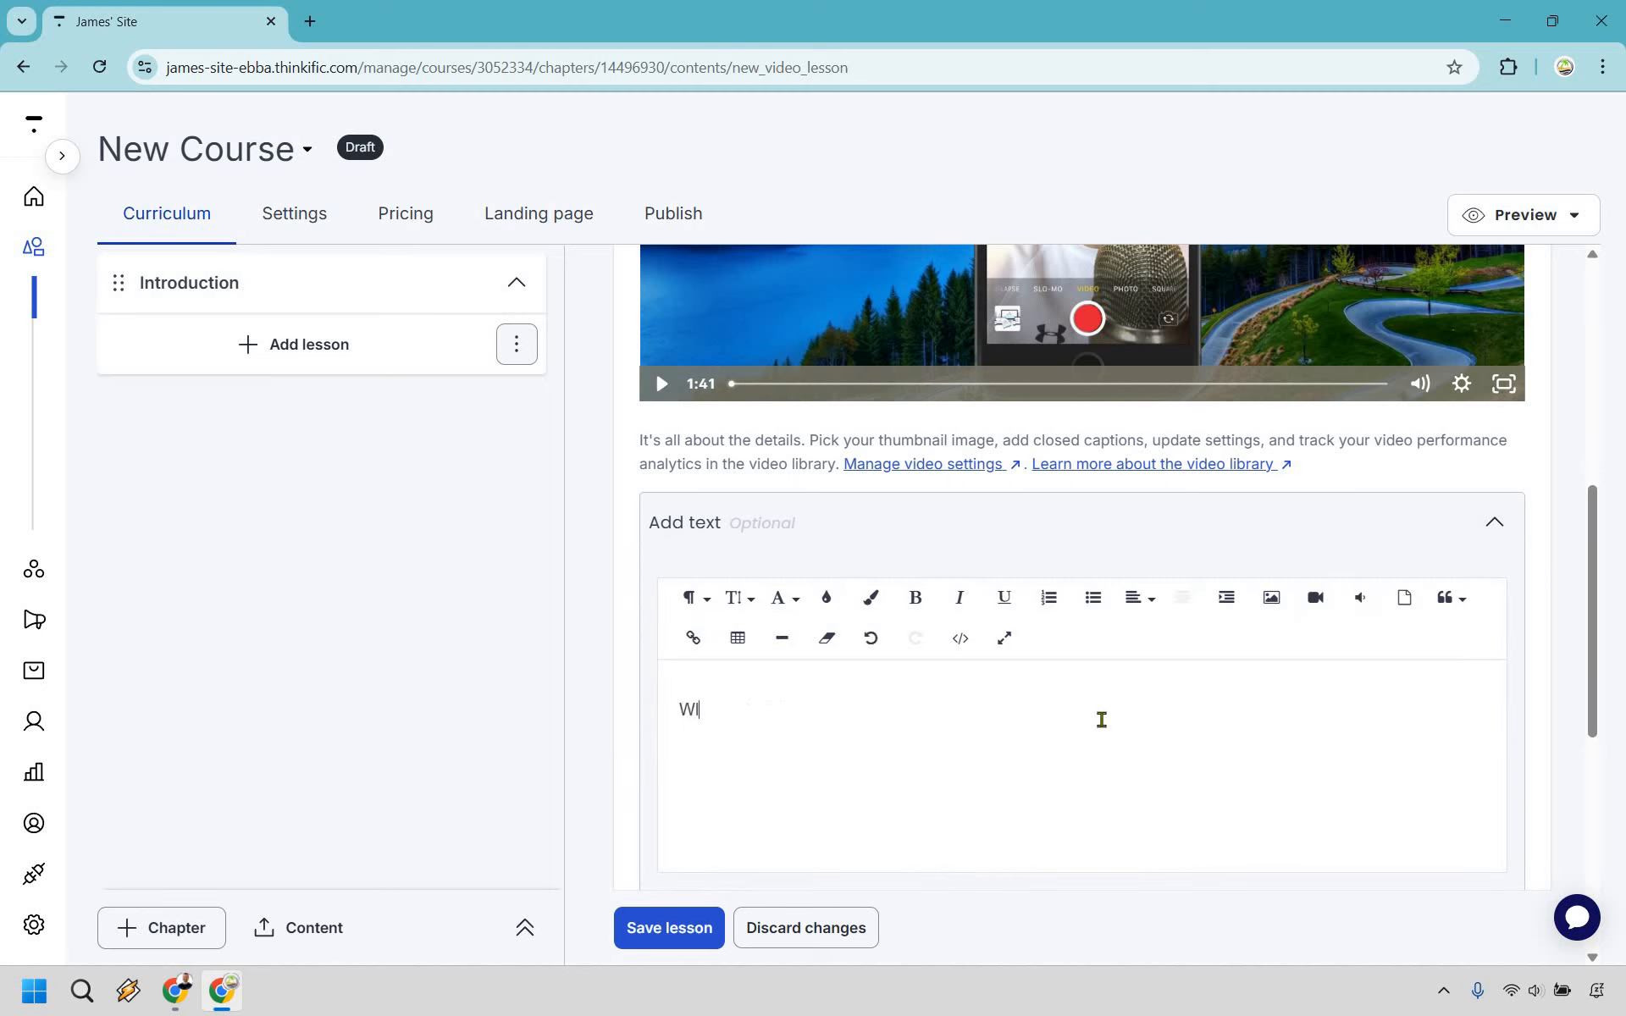
text(lcome to the course)
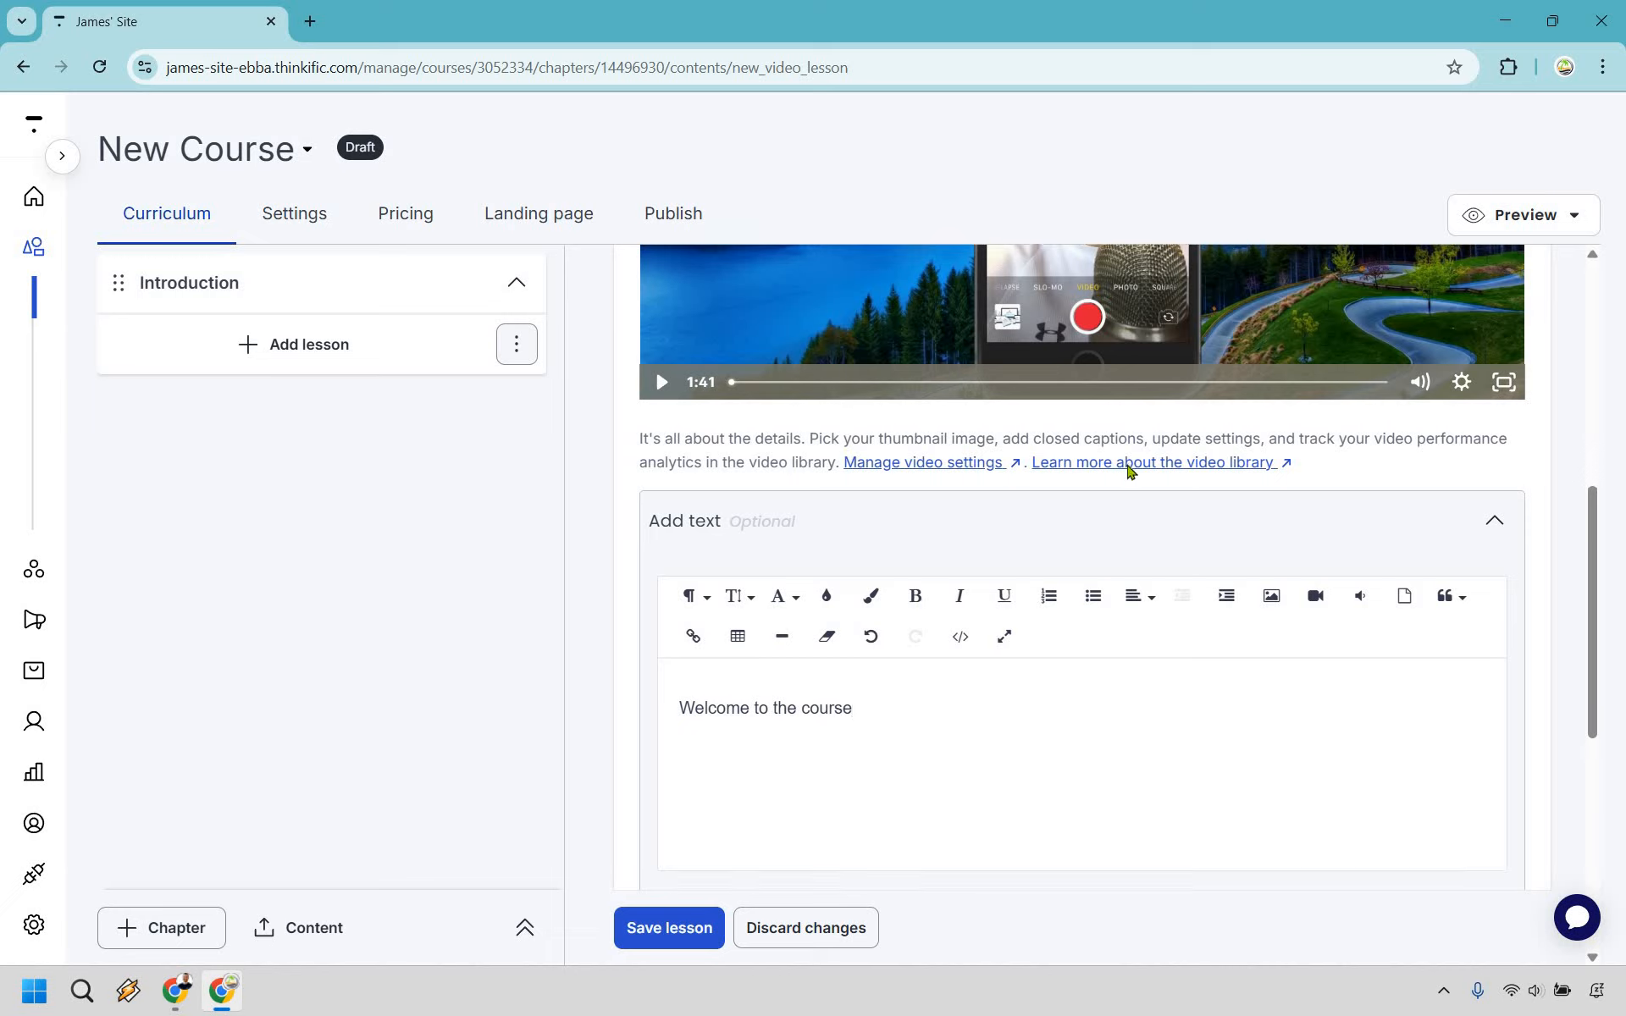
Step: Review the lesson's downloads section and its free preview, prerequisite, discussion and downloadable video settings
scroll(1333, 646, down, 1)
scroll(1488, 641, down, 2)
click(1488, 641)
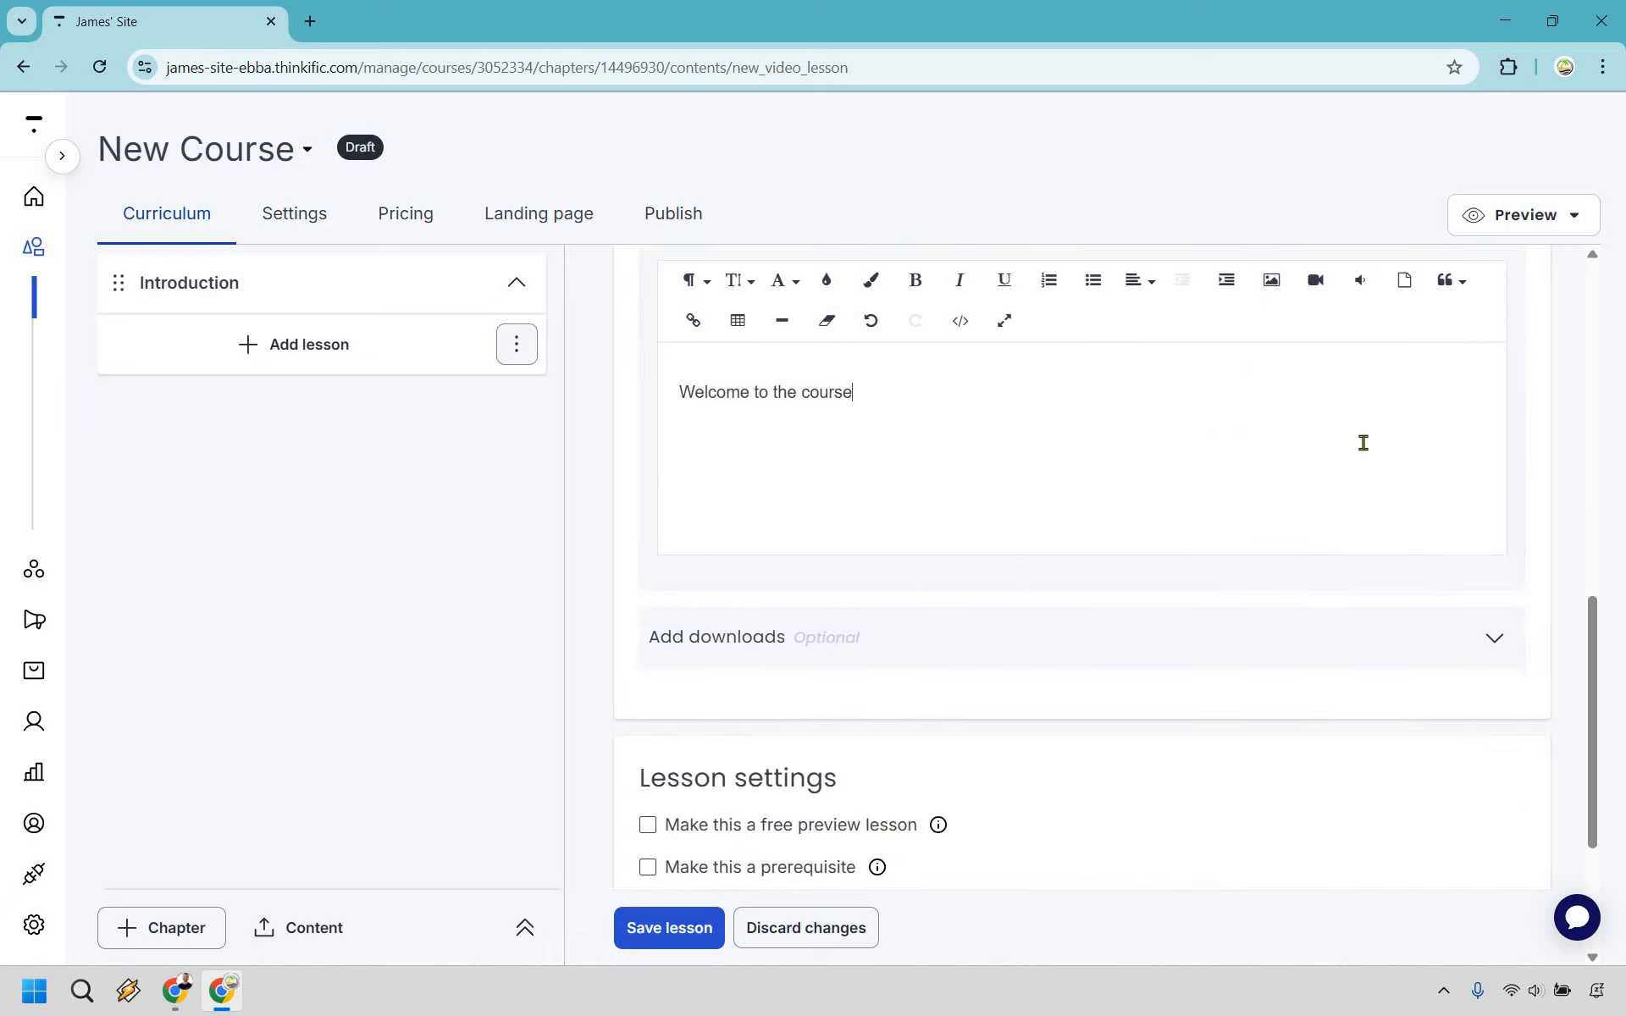
scroll(1271, 567, down, 2)
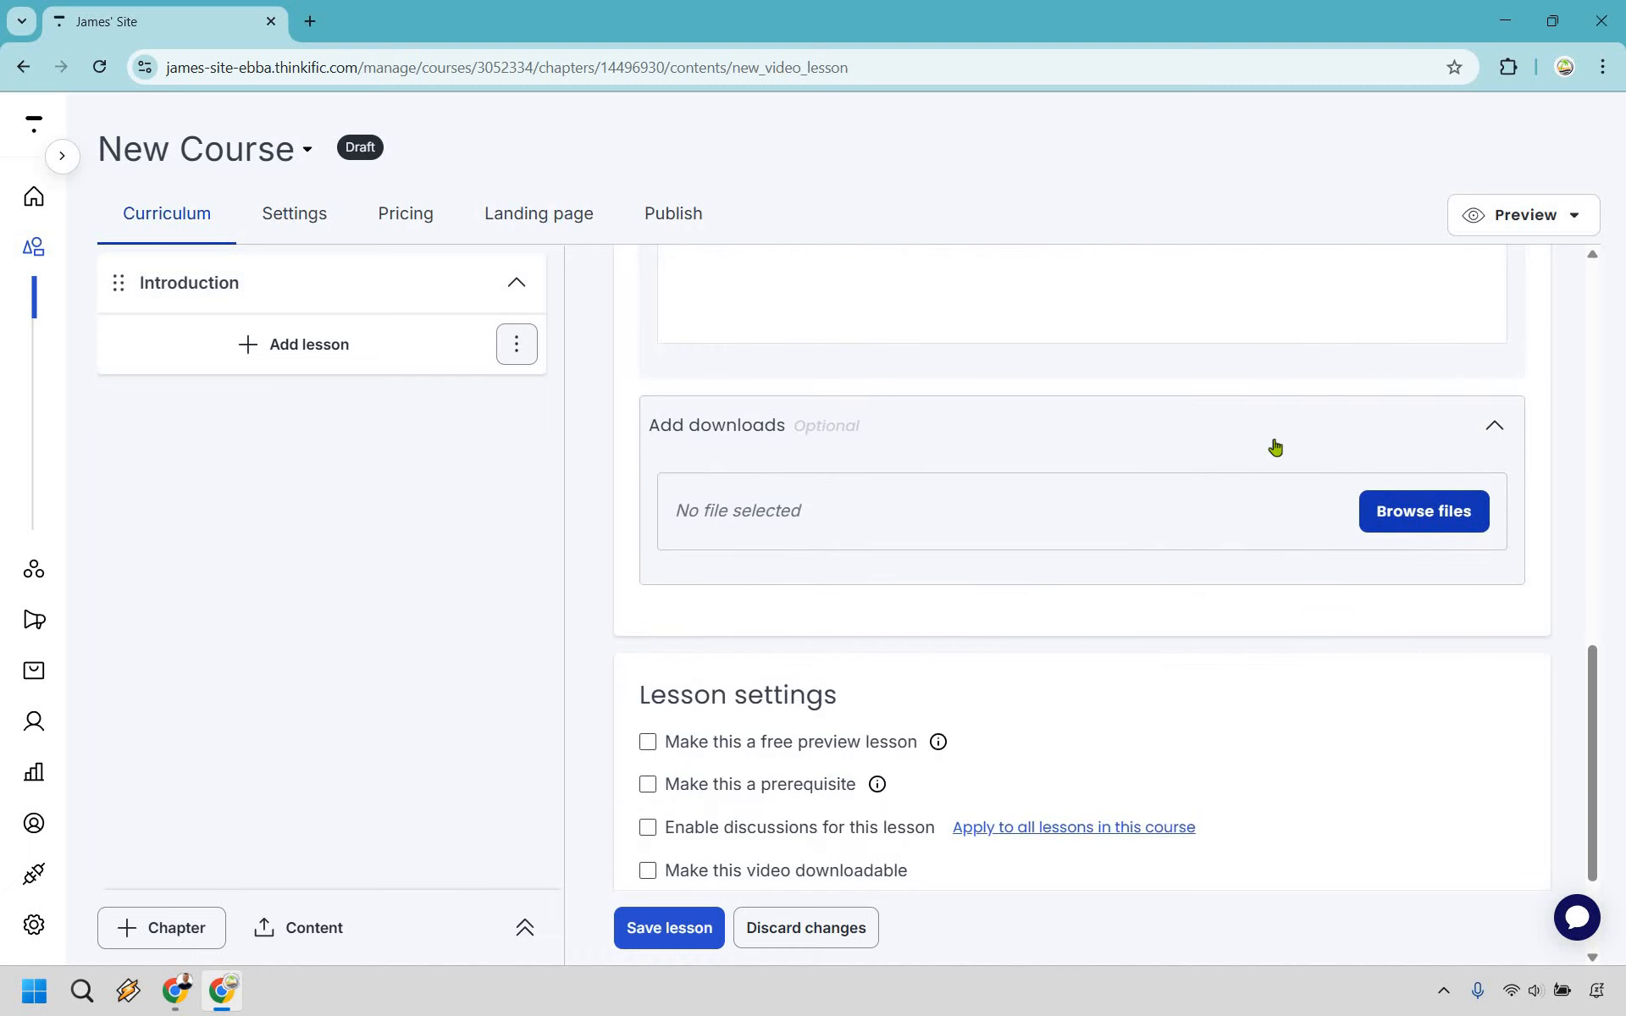
scroll(1419, 560, down, 2)
scroll(1420, 536, down, 1)
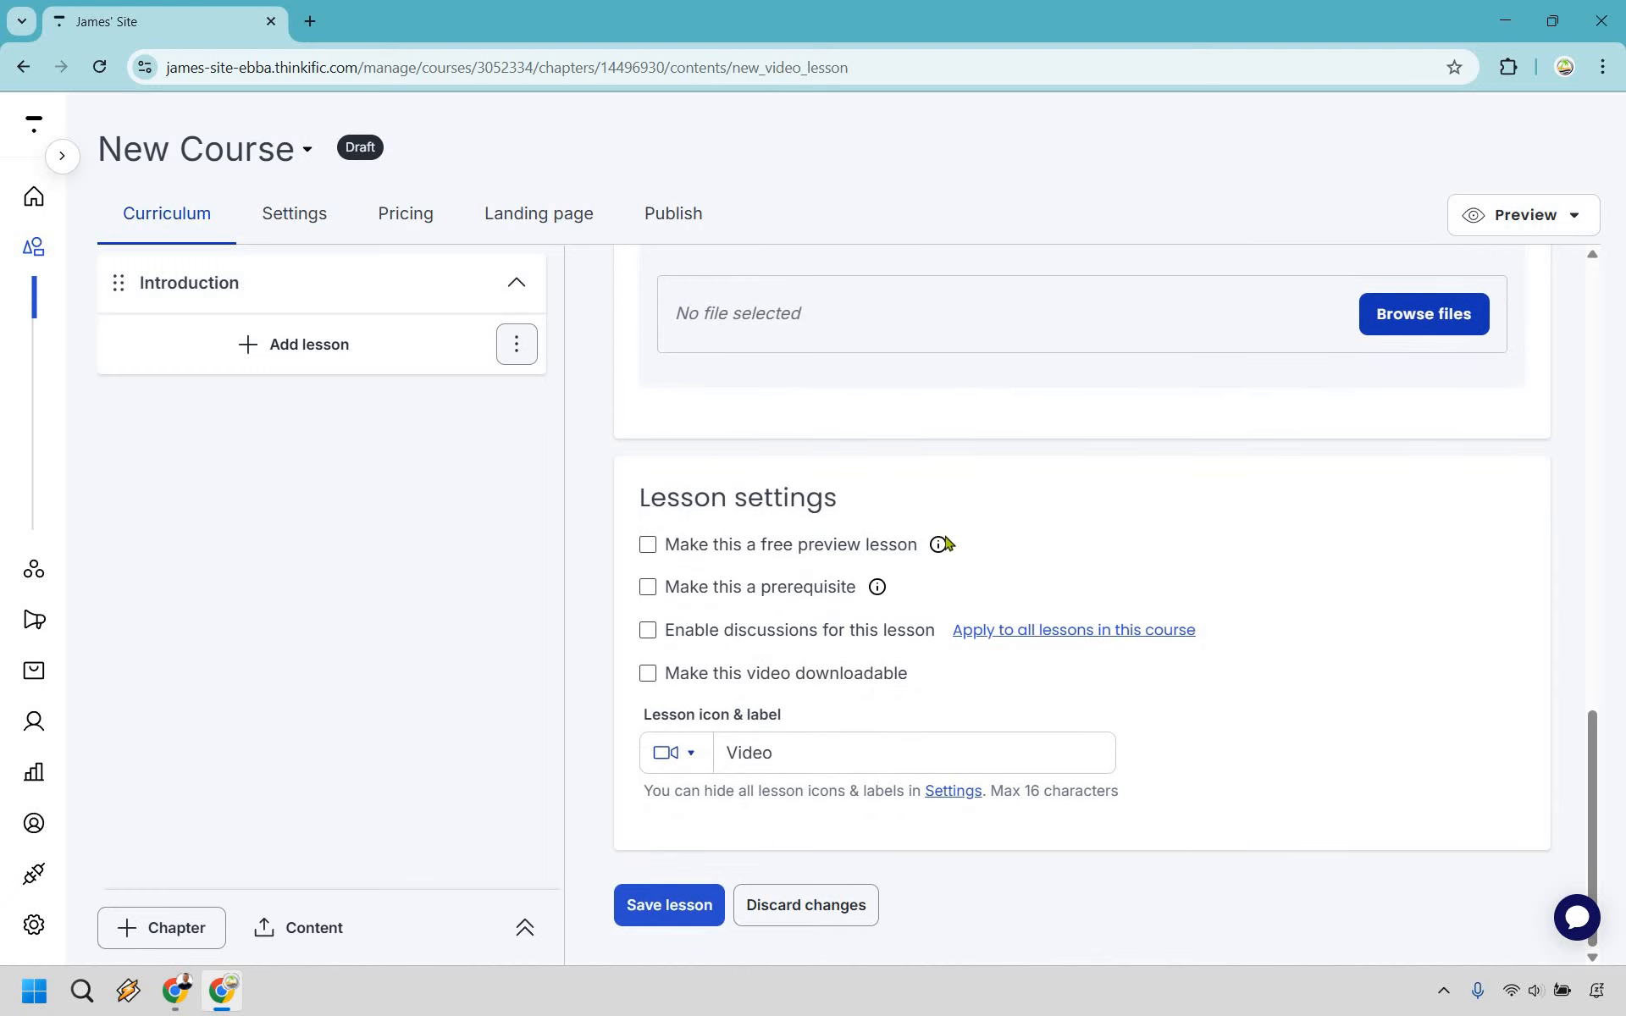
mouse_move(943, 549)
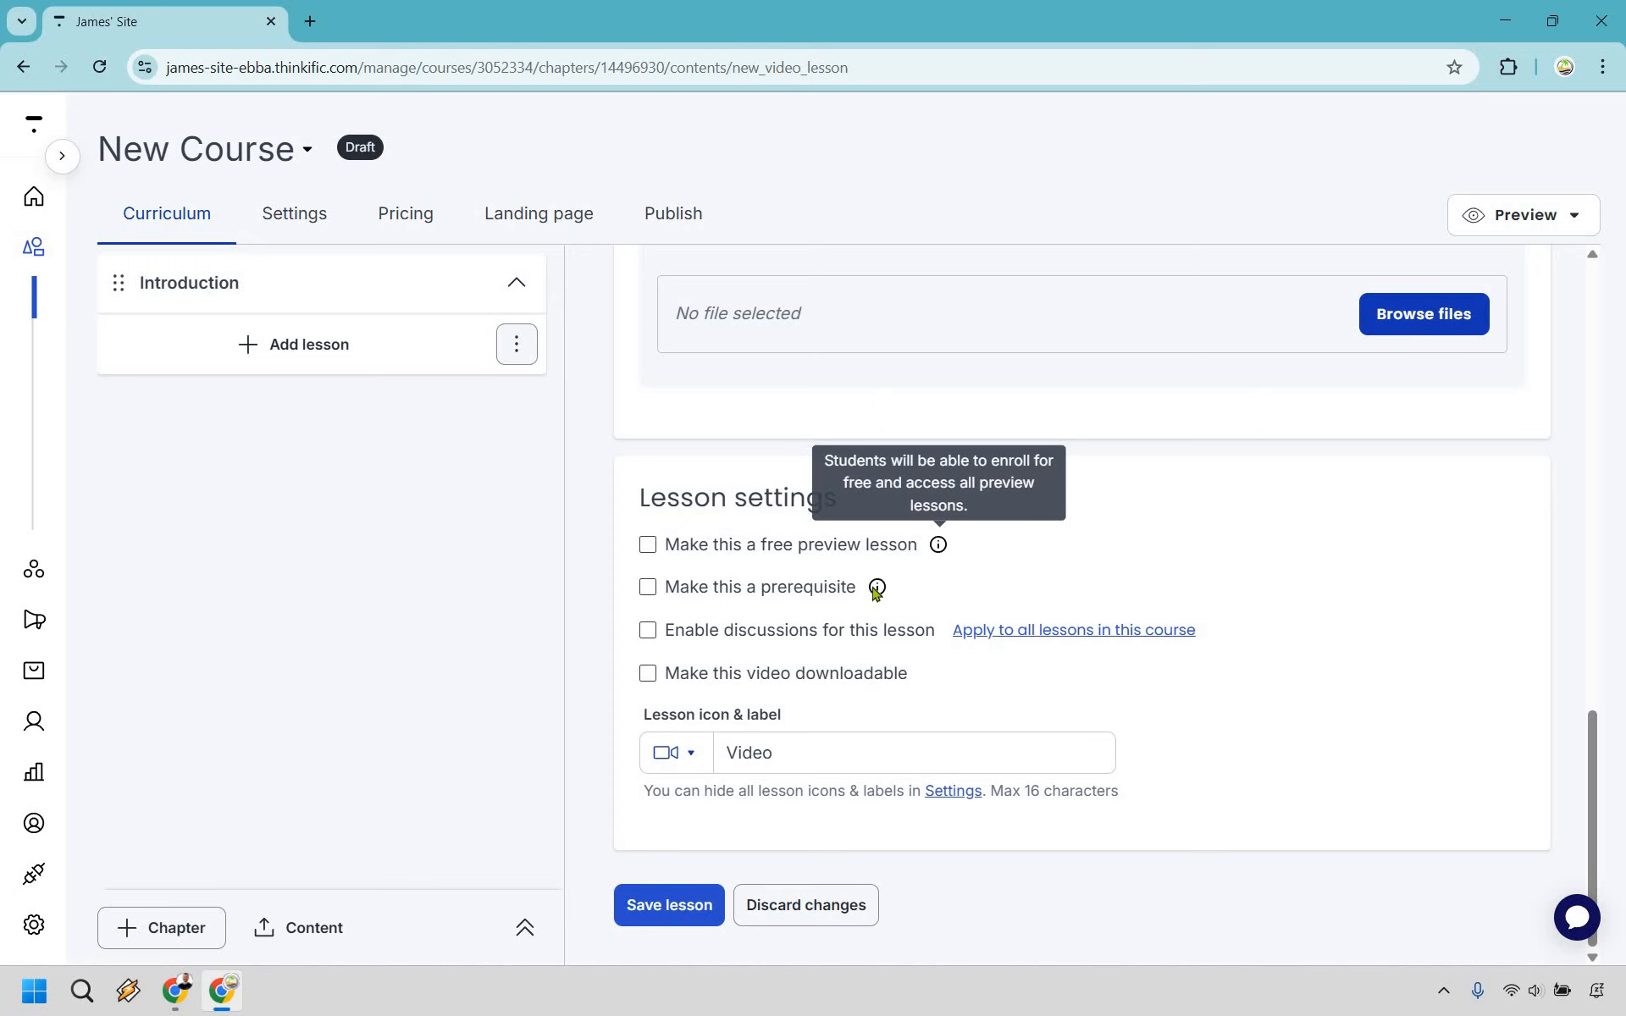
mouse_move(875, 591)
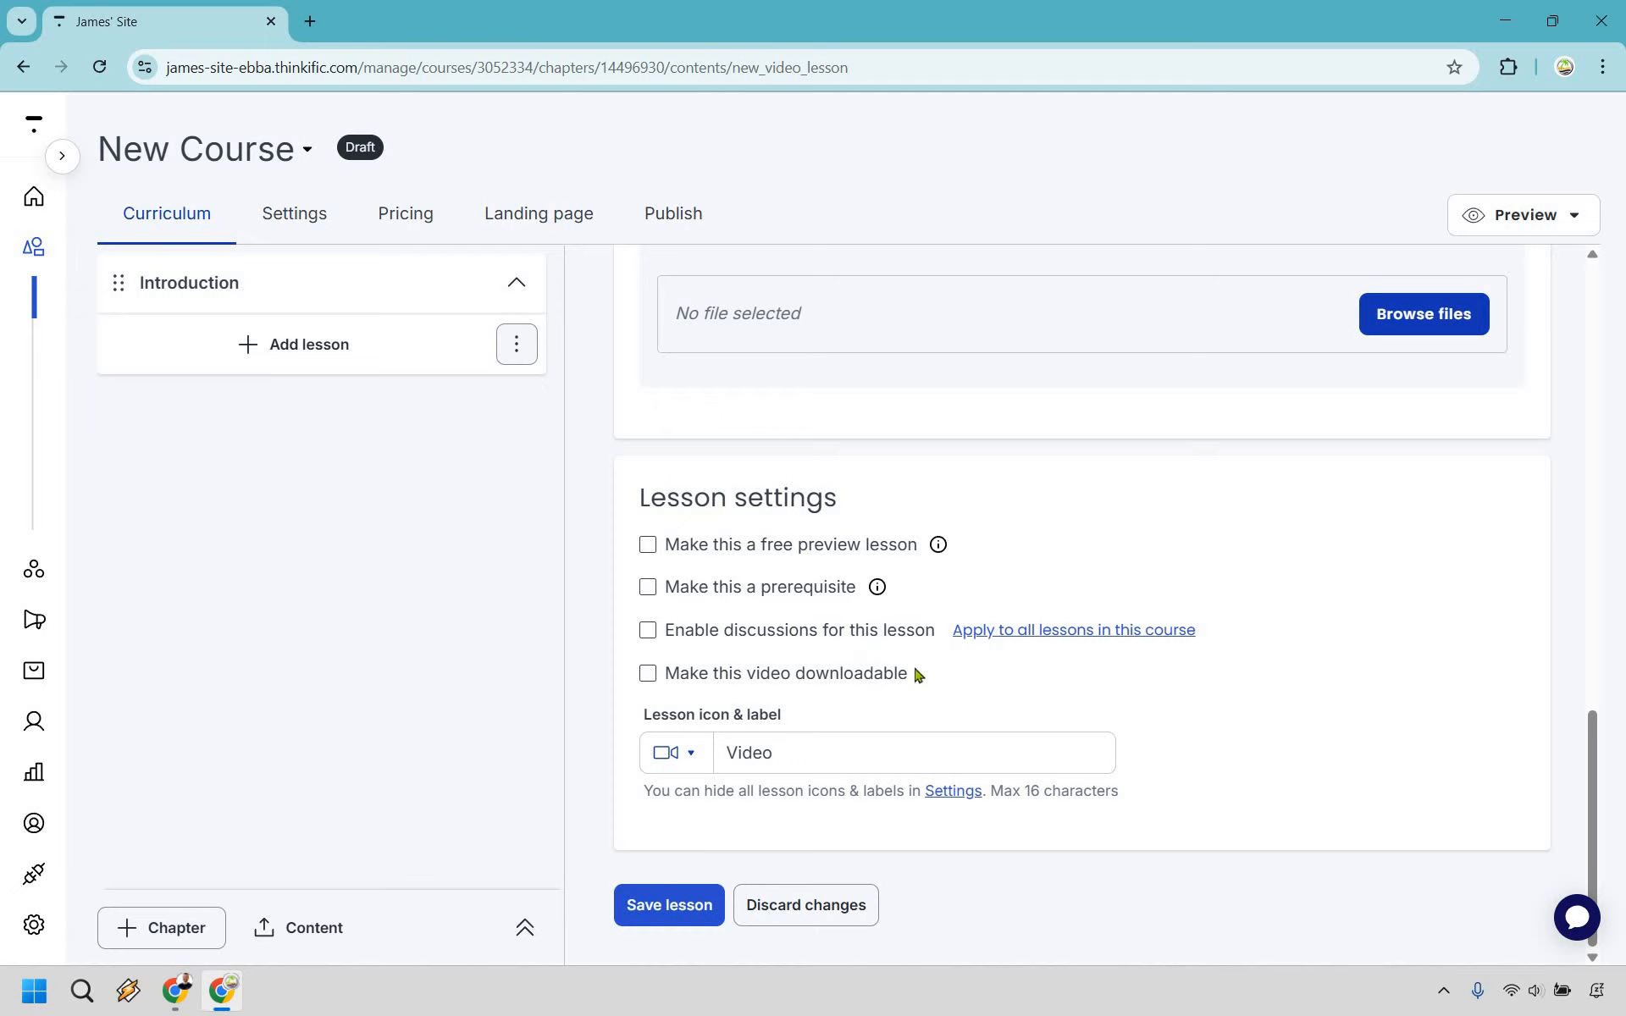
drag(911, 677, 664, 675)
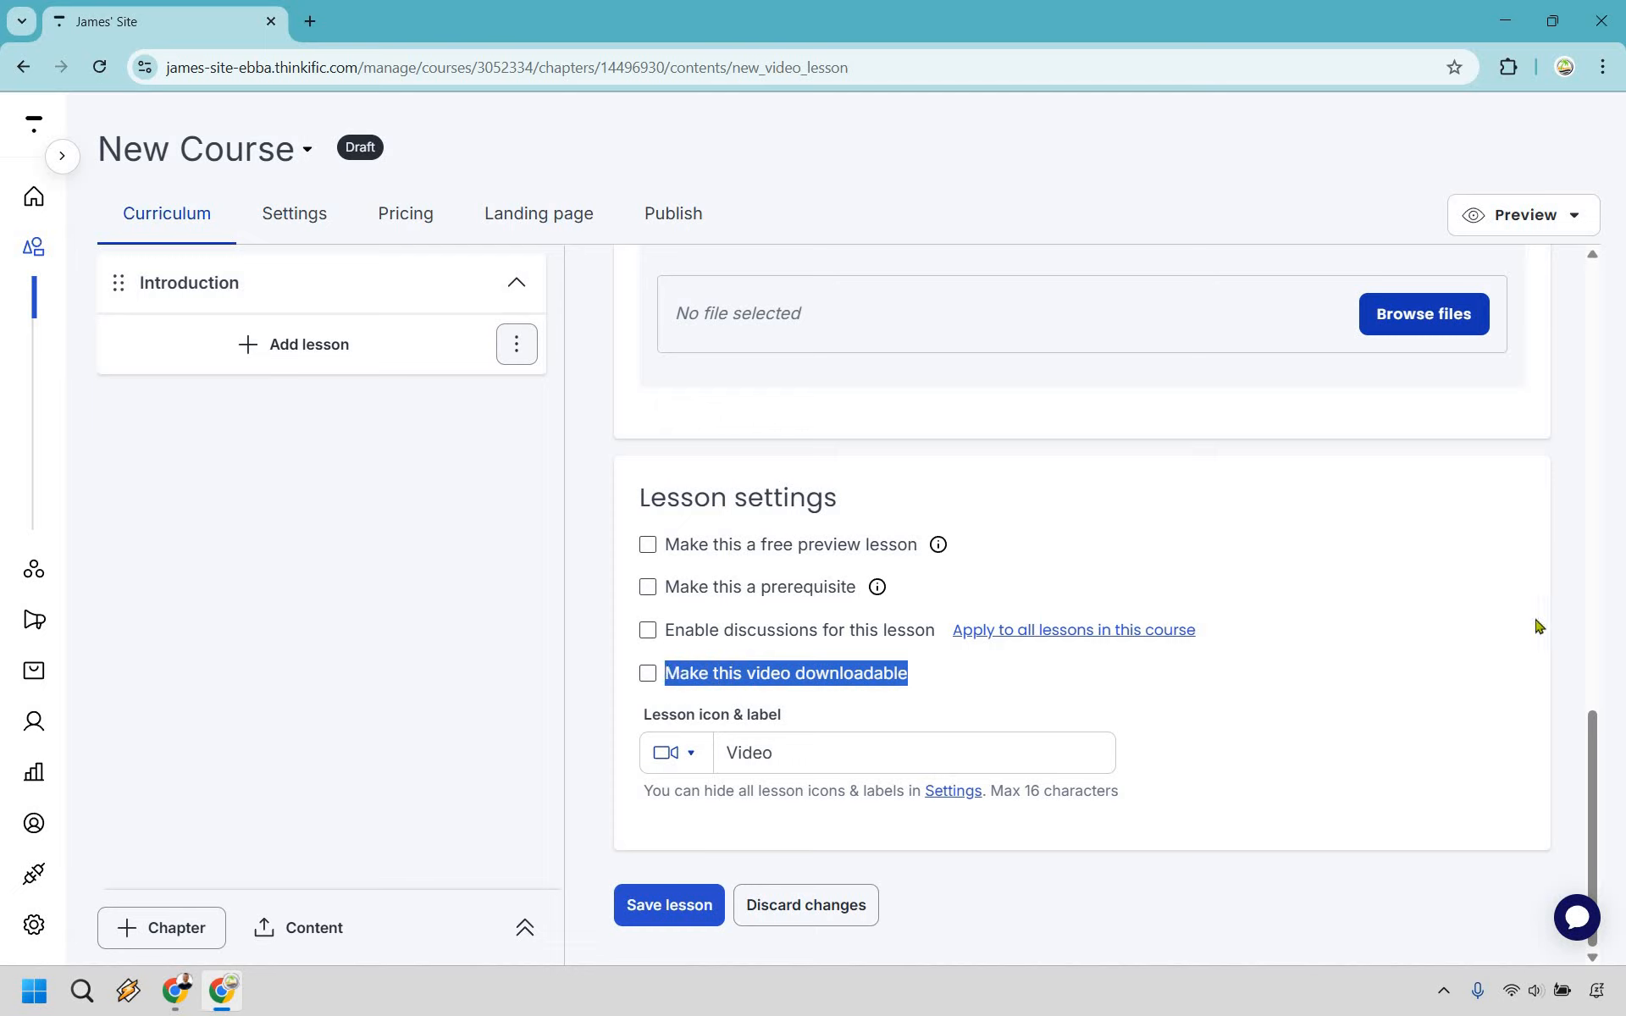
click(1517, 609)
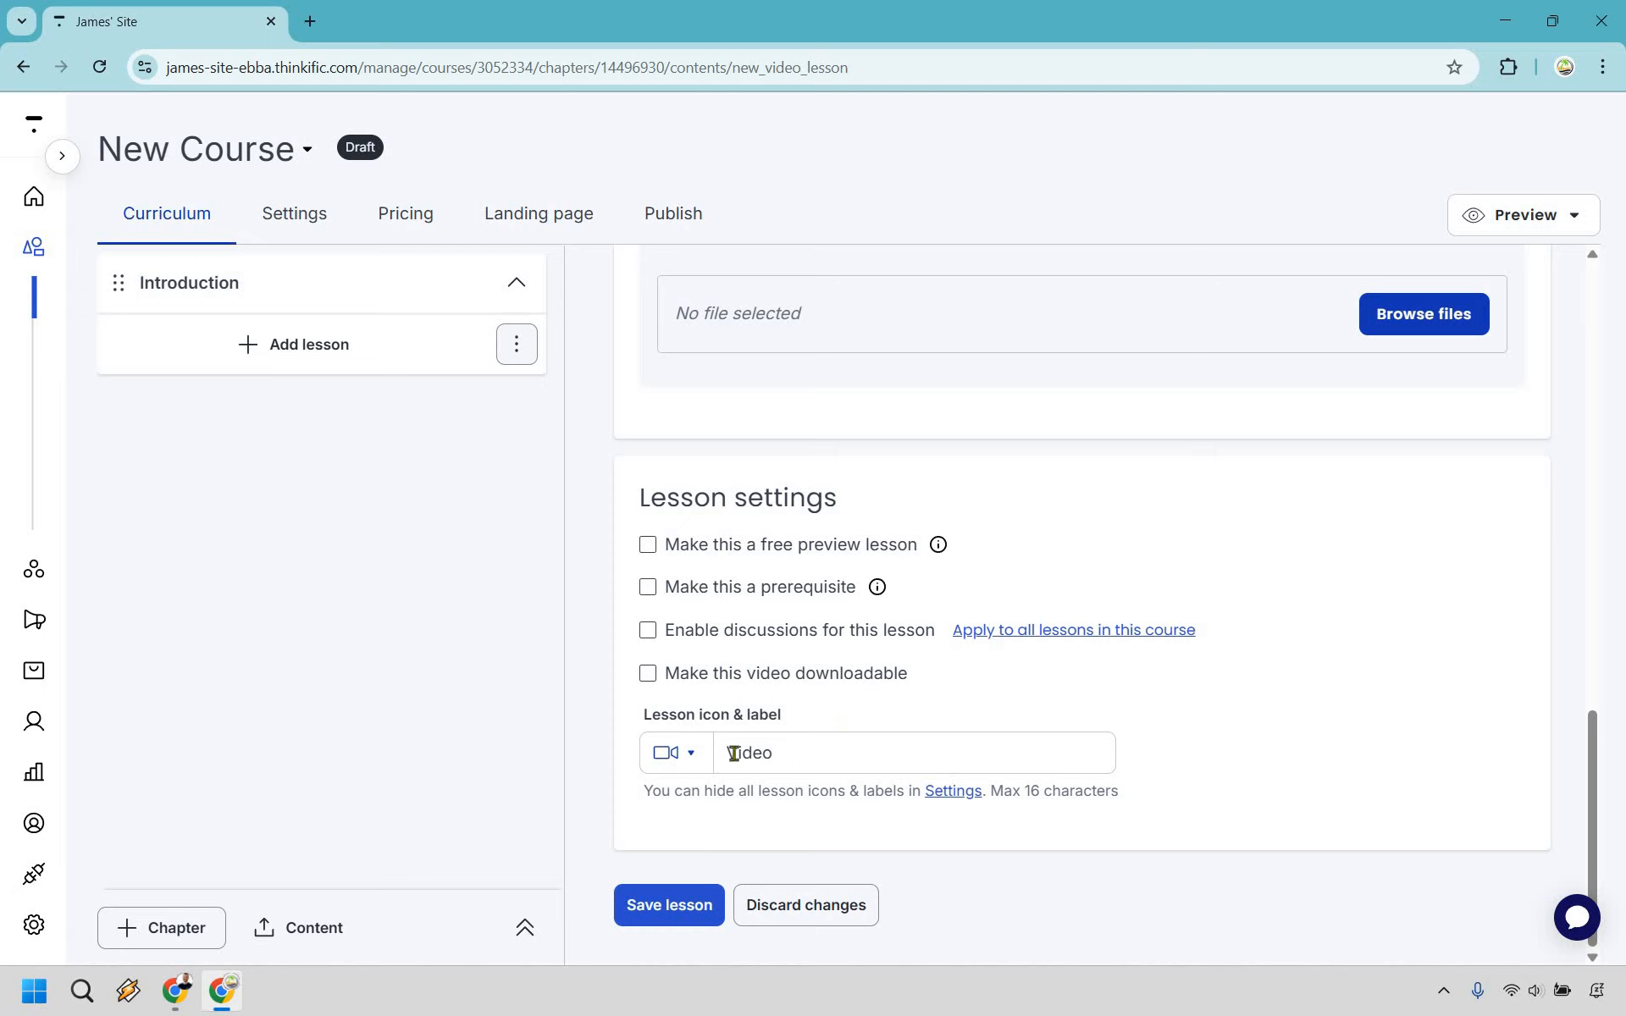
Step: Check the lesson icon and label options, keep the Video label, and save the Introduction lesson
click(683, 761)
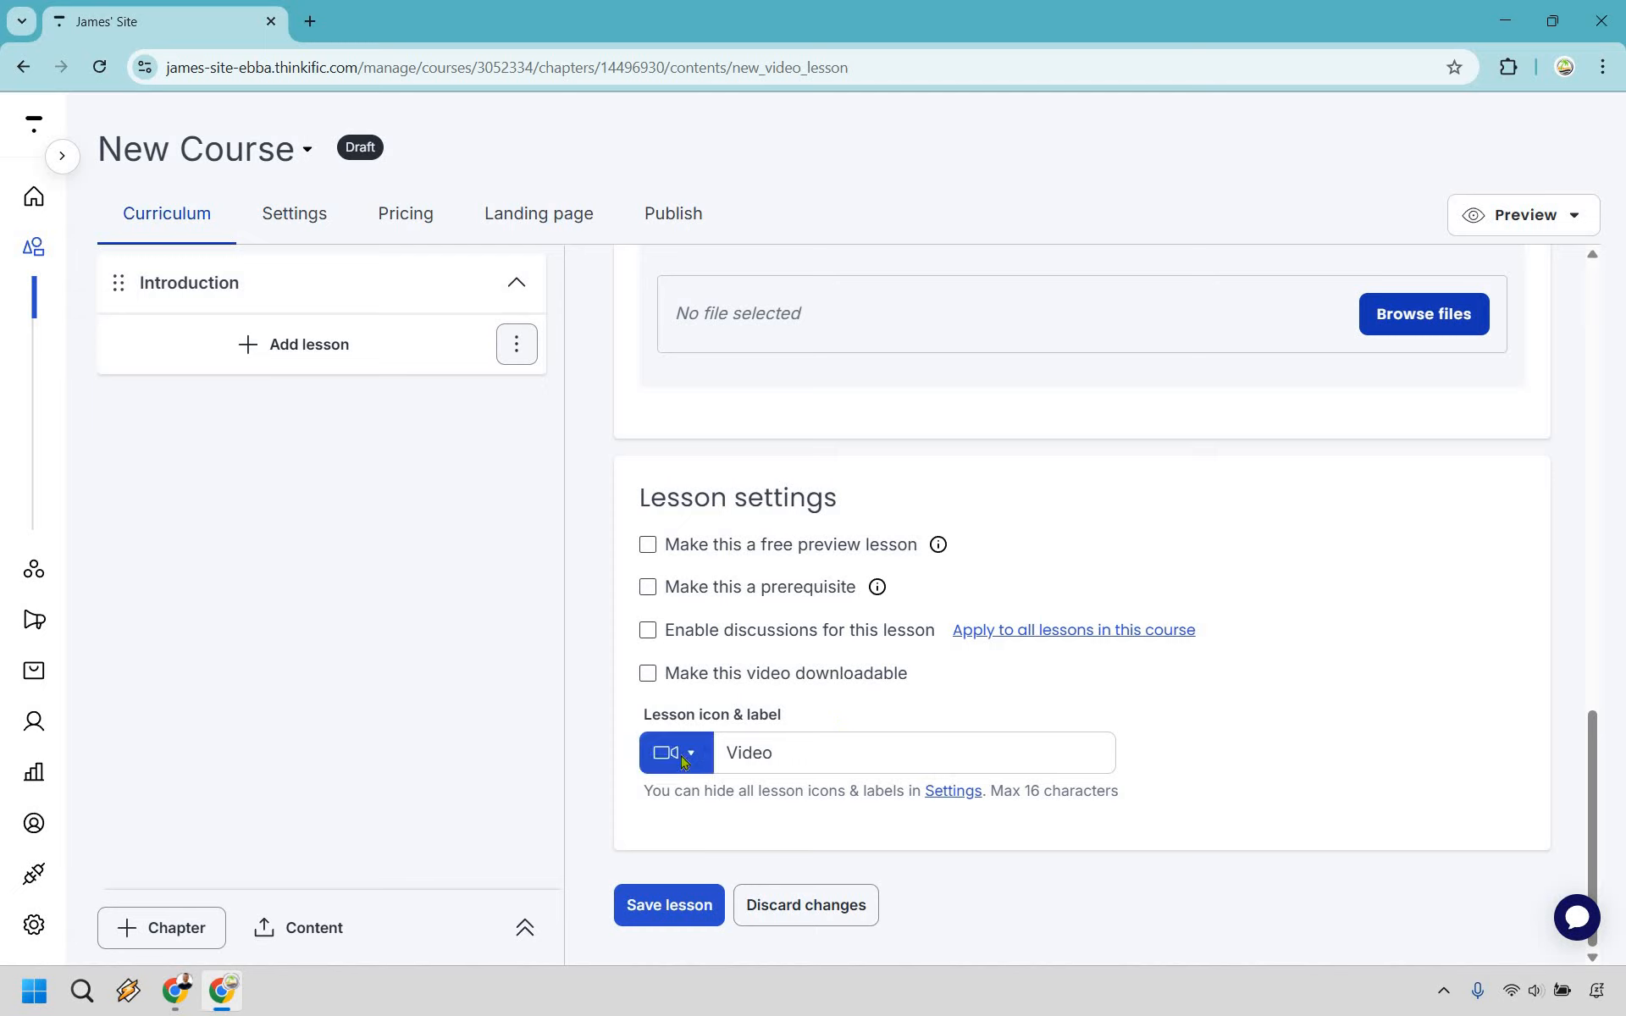
click(785, 748)
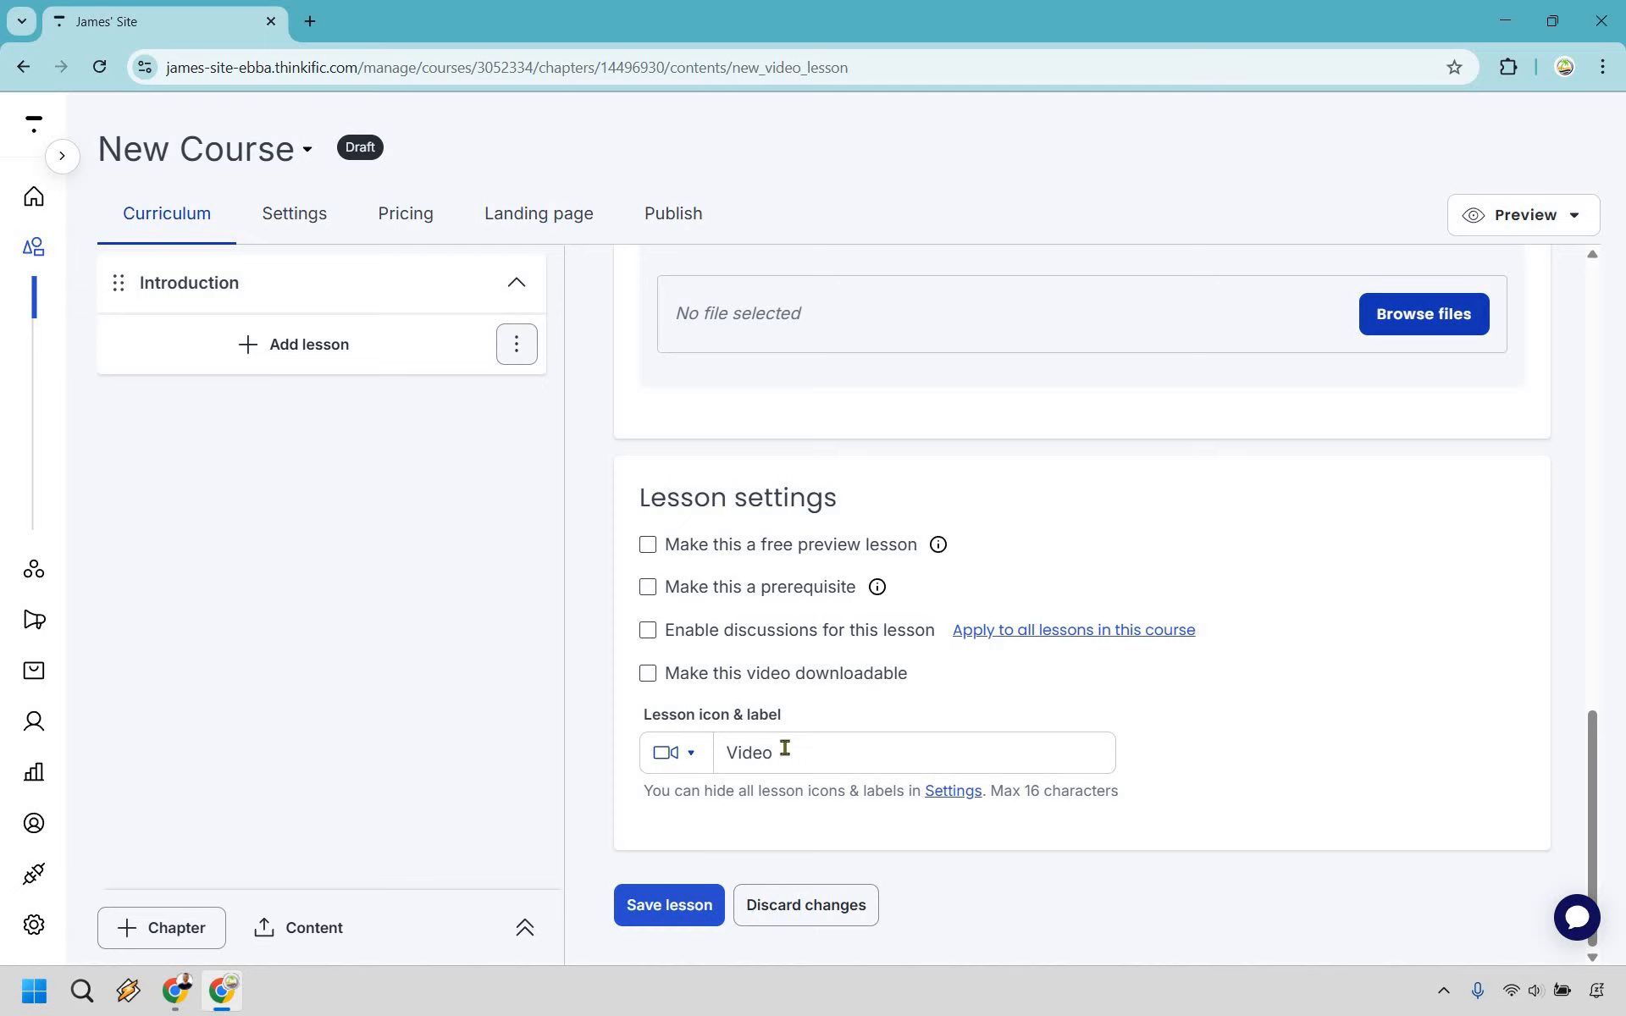
click(786, 748)
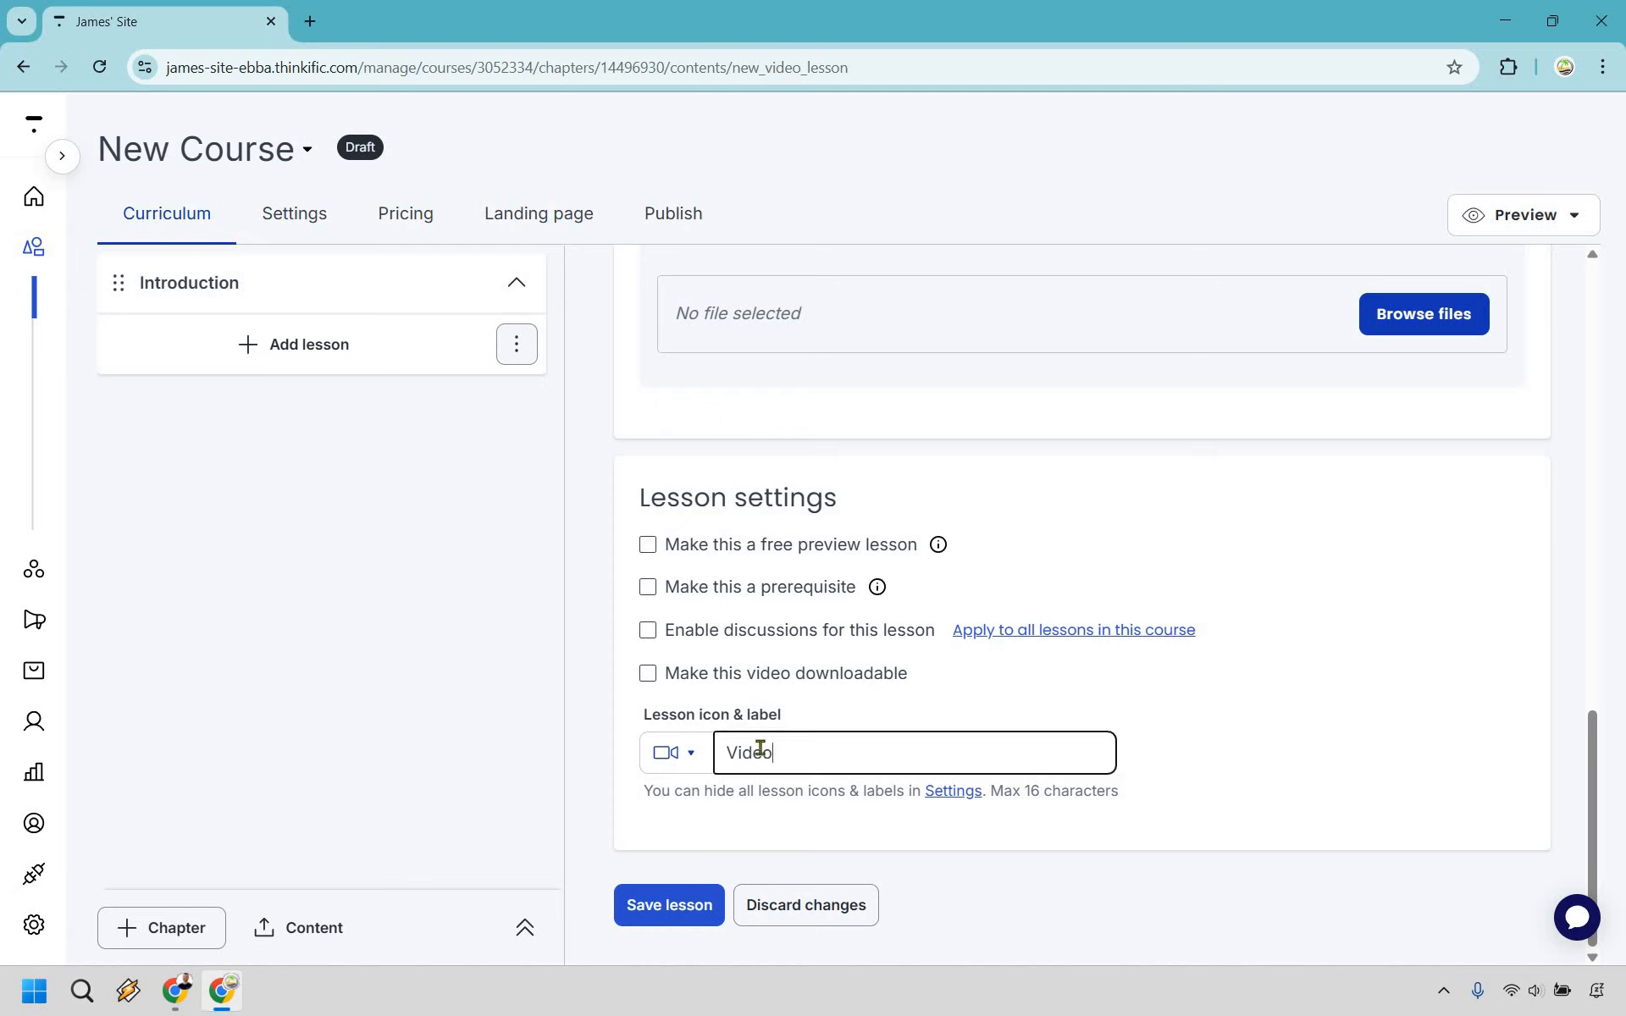
click(668, 911)
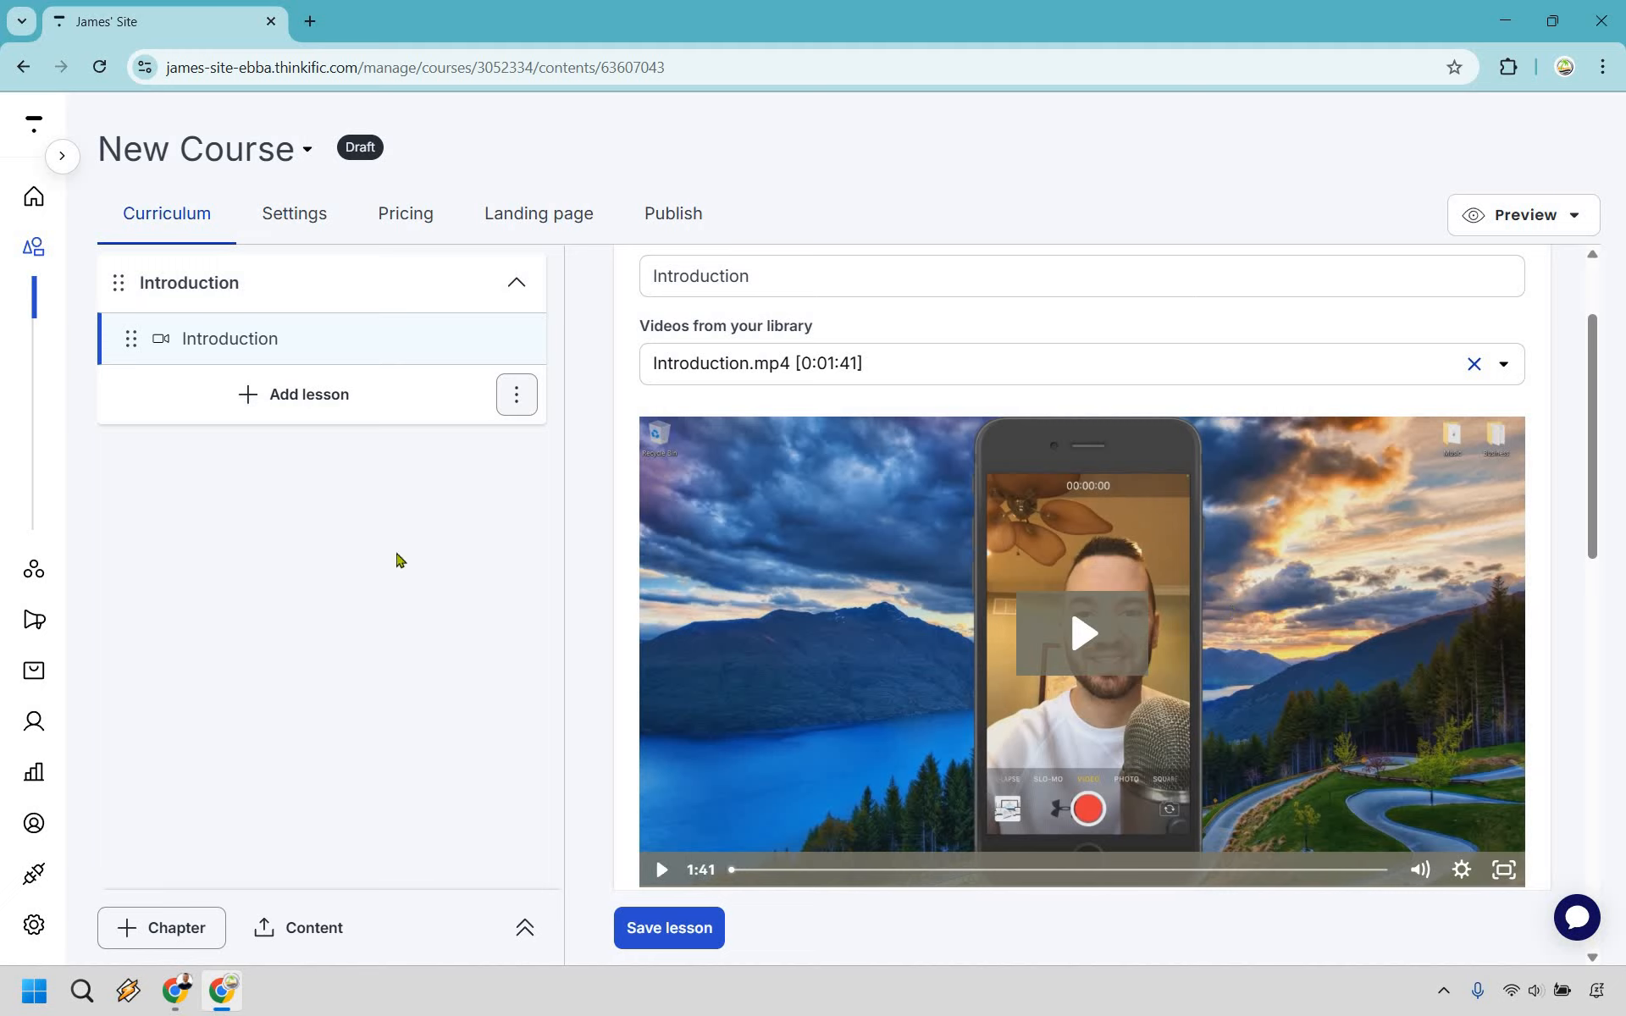
Step: Add a second video lesson to the Introduction chapter and title it "Blueprint Explained"
click(303, 403)
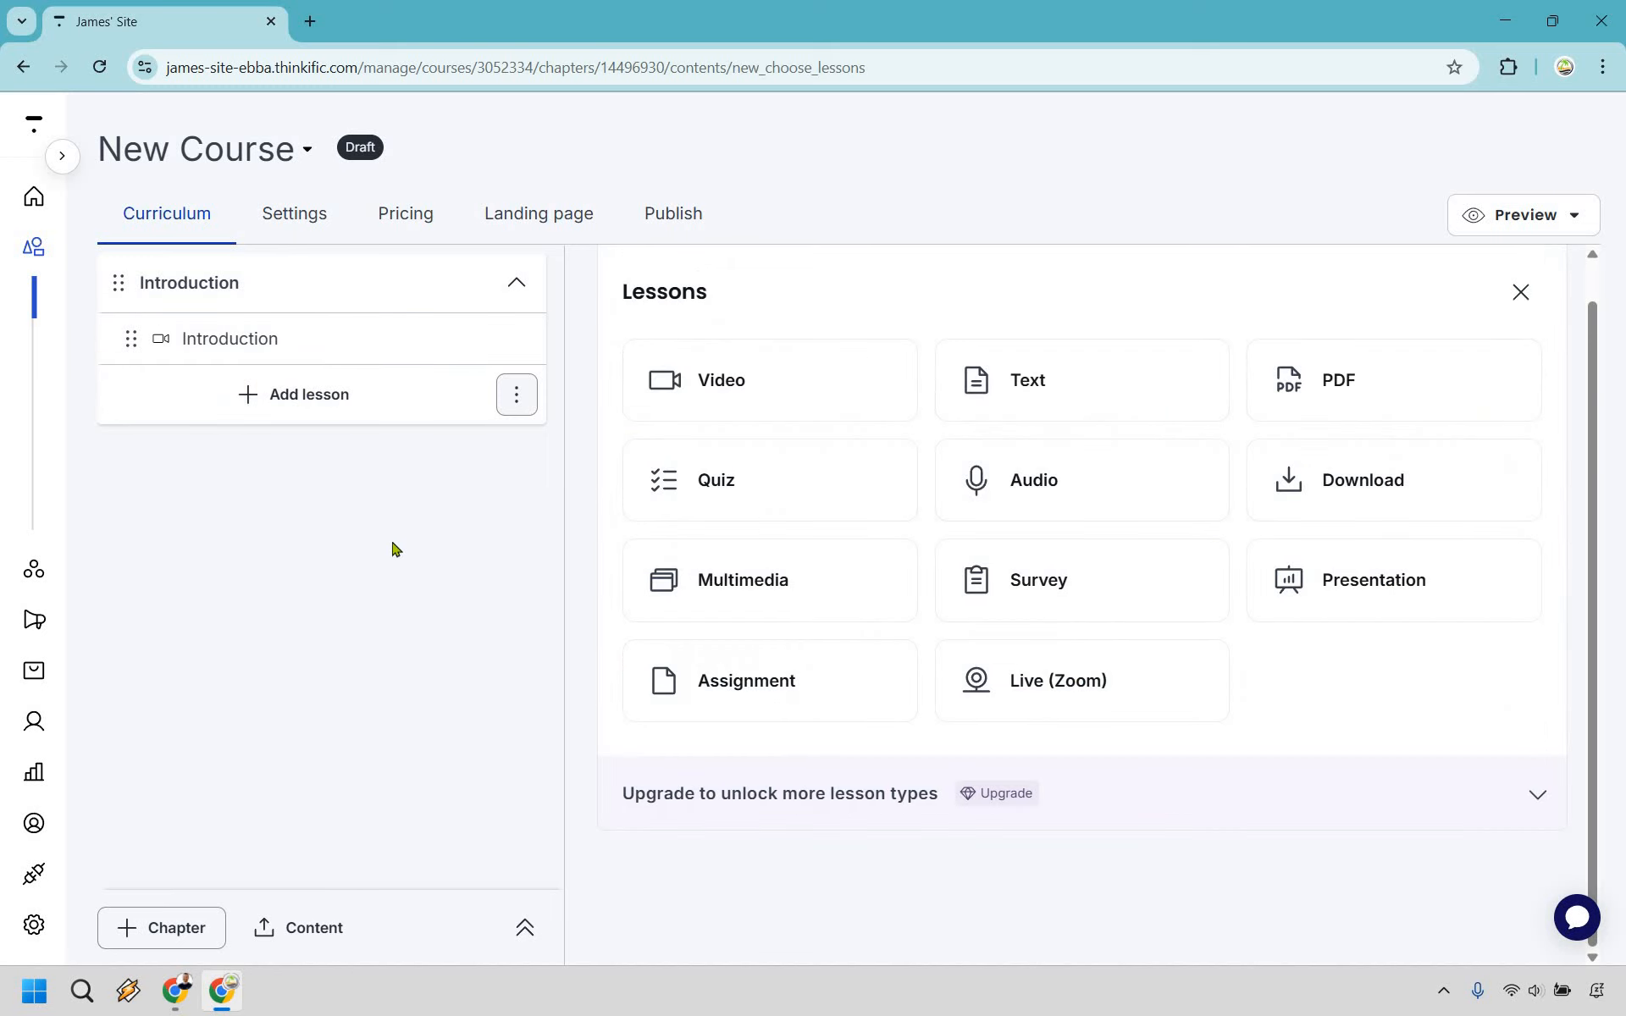
click(725, 381)
click(726, 381)
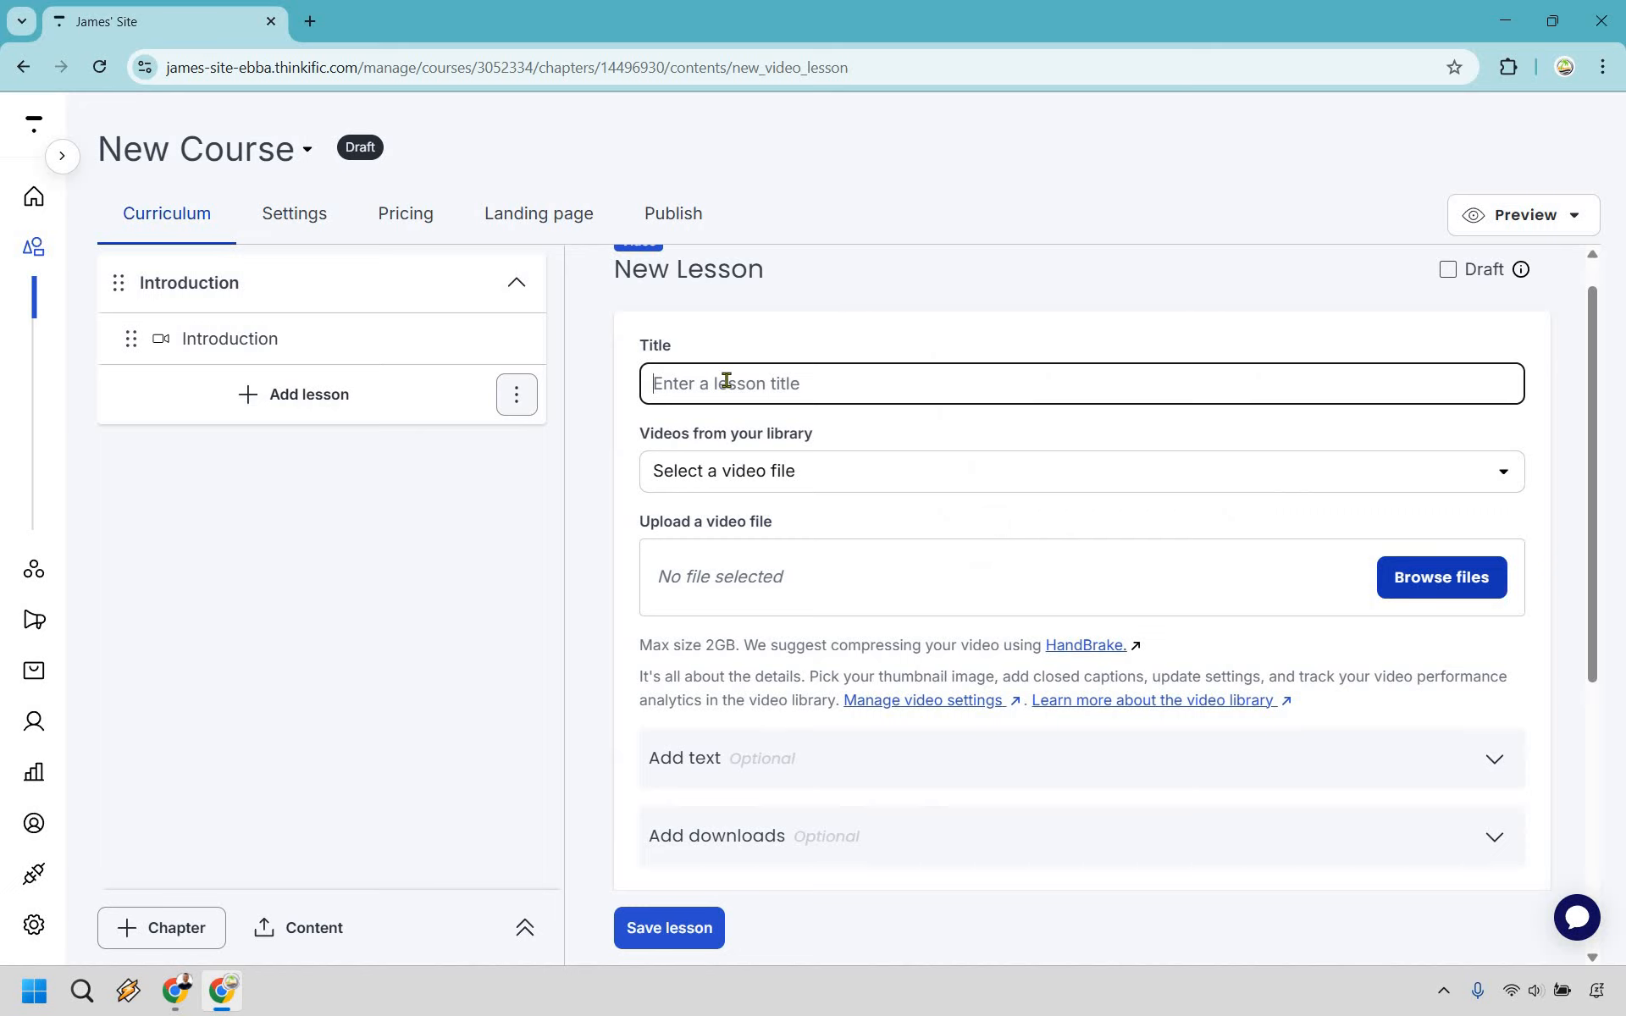
text(Bluepri)
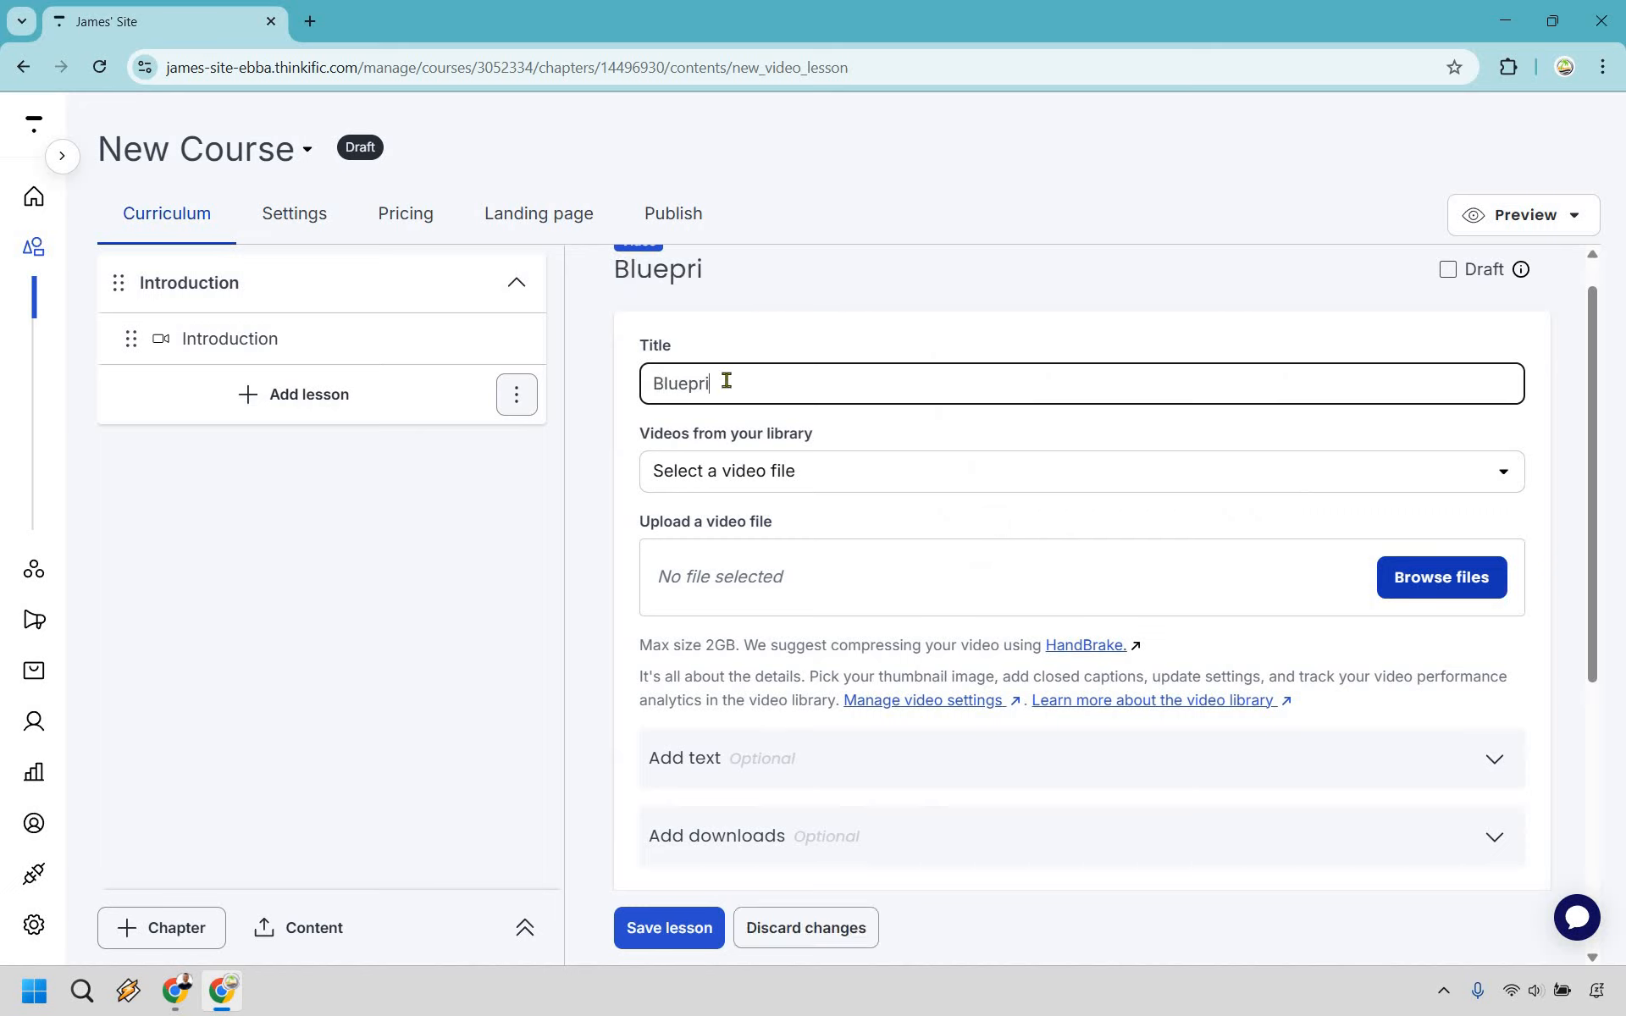
text(nt Explained)
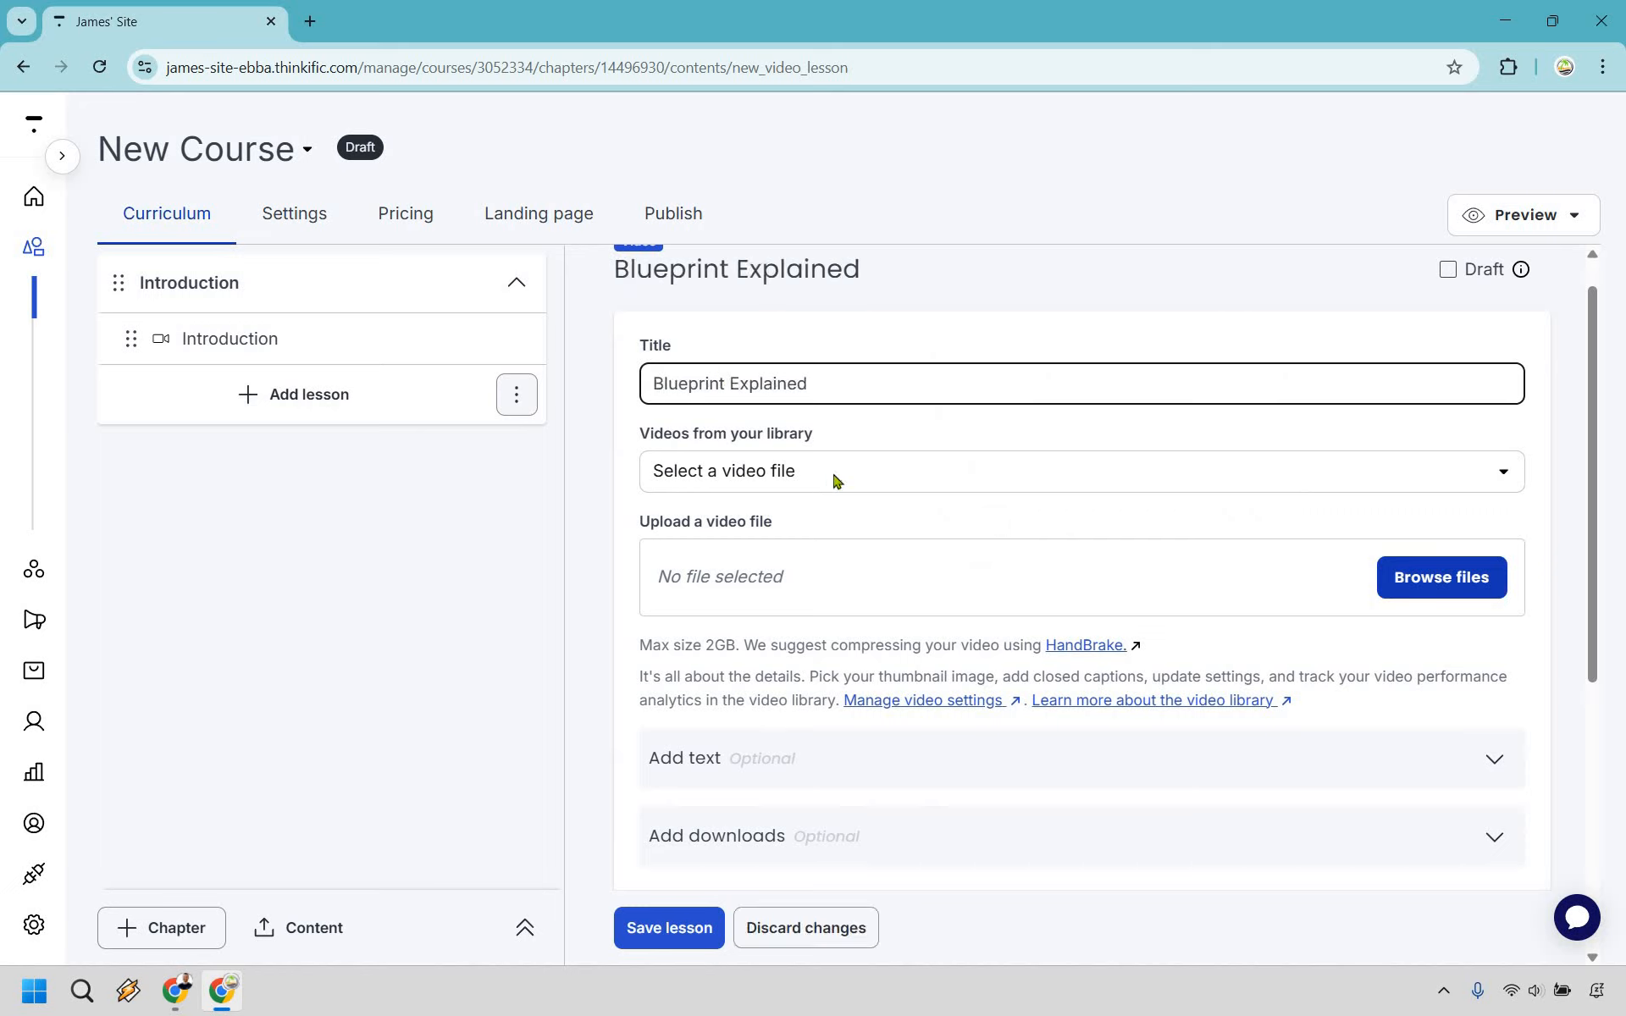
Step: Choose Blueprint Explained.mp4 from the video library for the new lesson and save the lesson
click(806, 472)
click(809, 598)
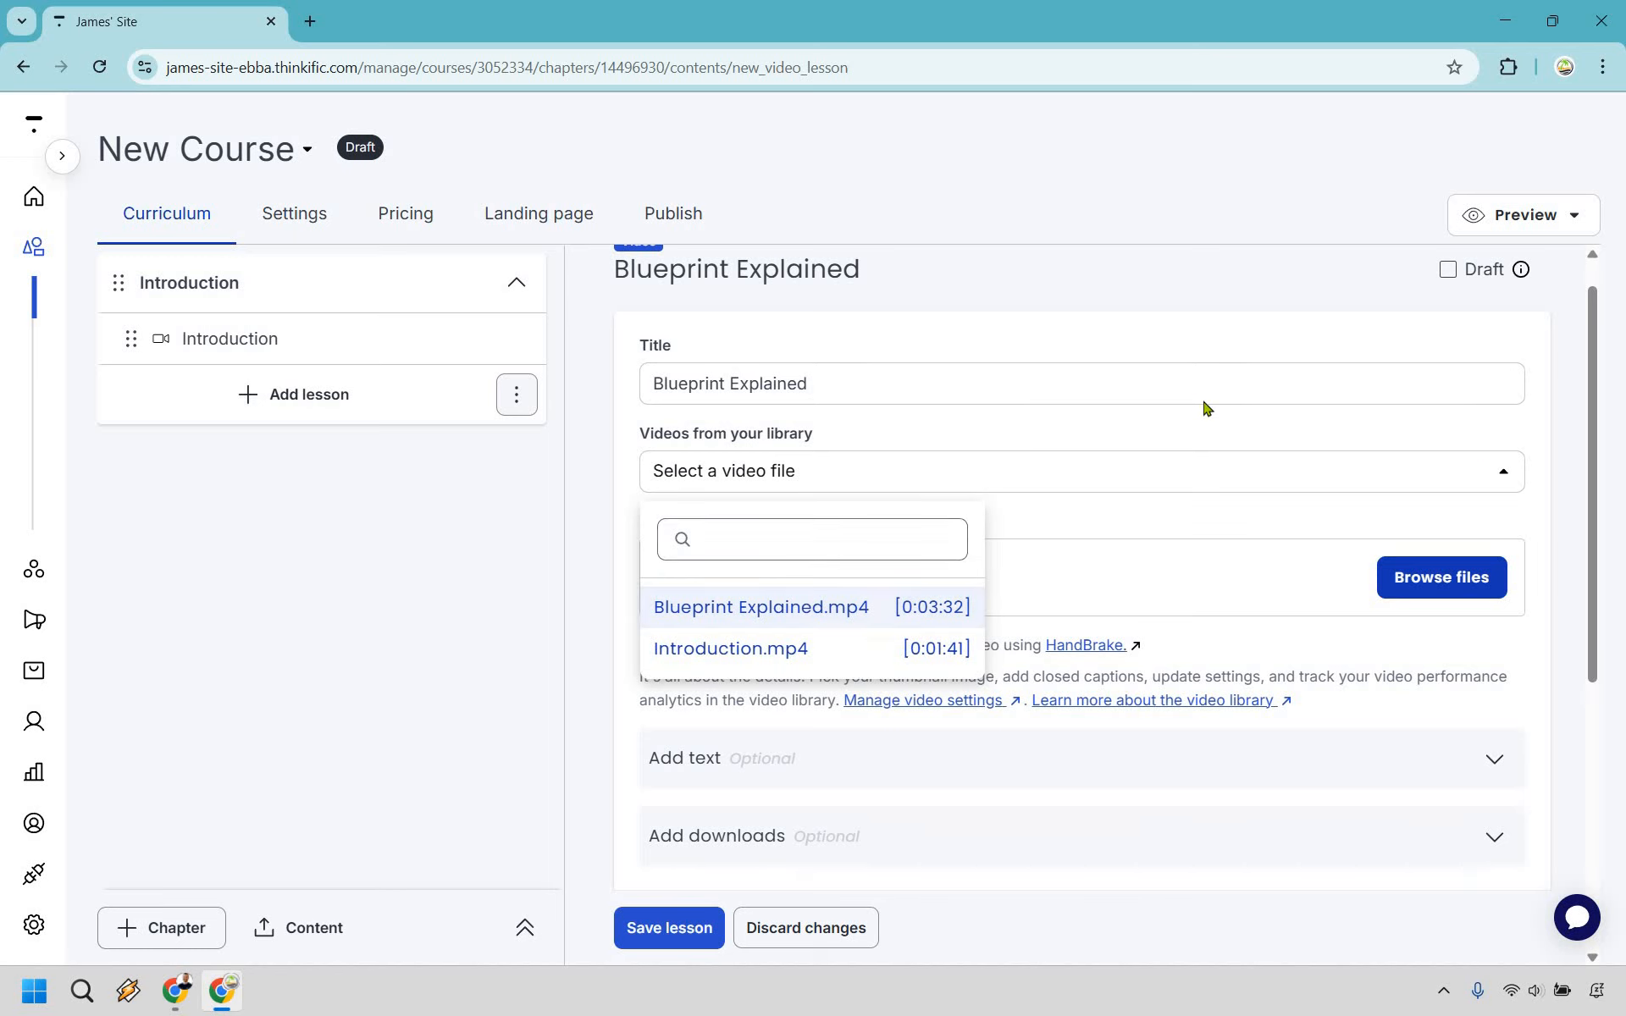
scroll(1206, 408, down, 7)
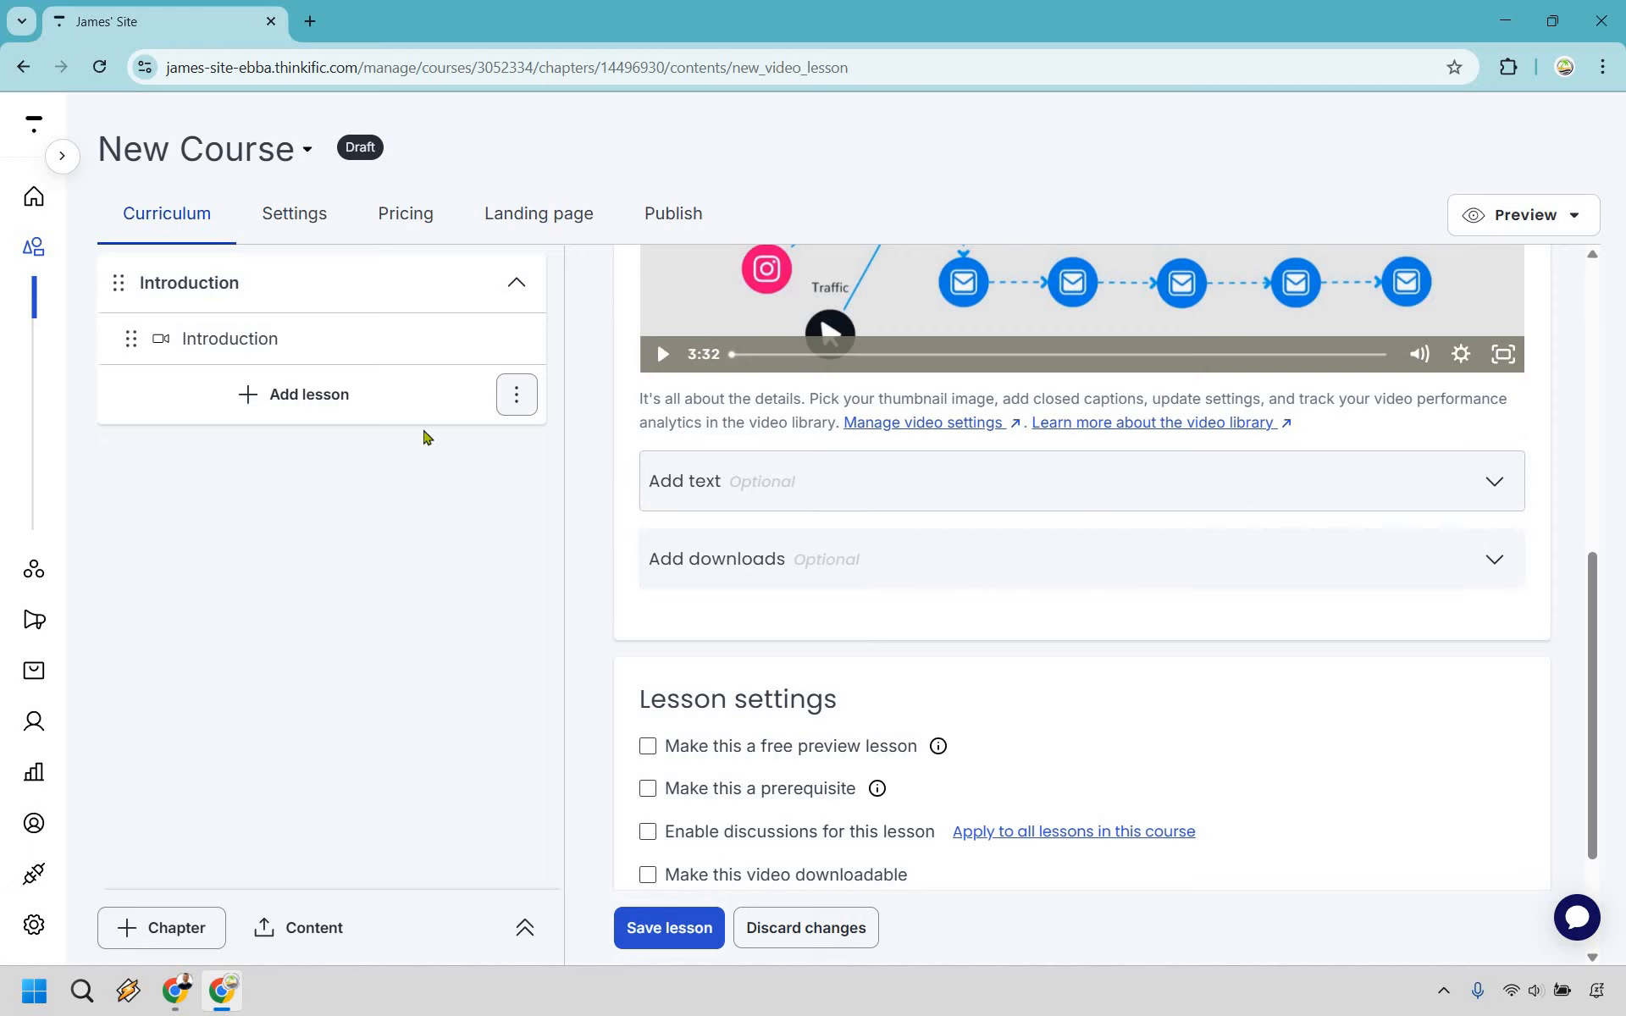
scroll(1055, 419, down, 2)
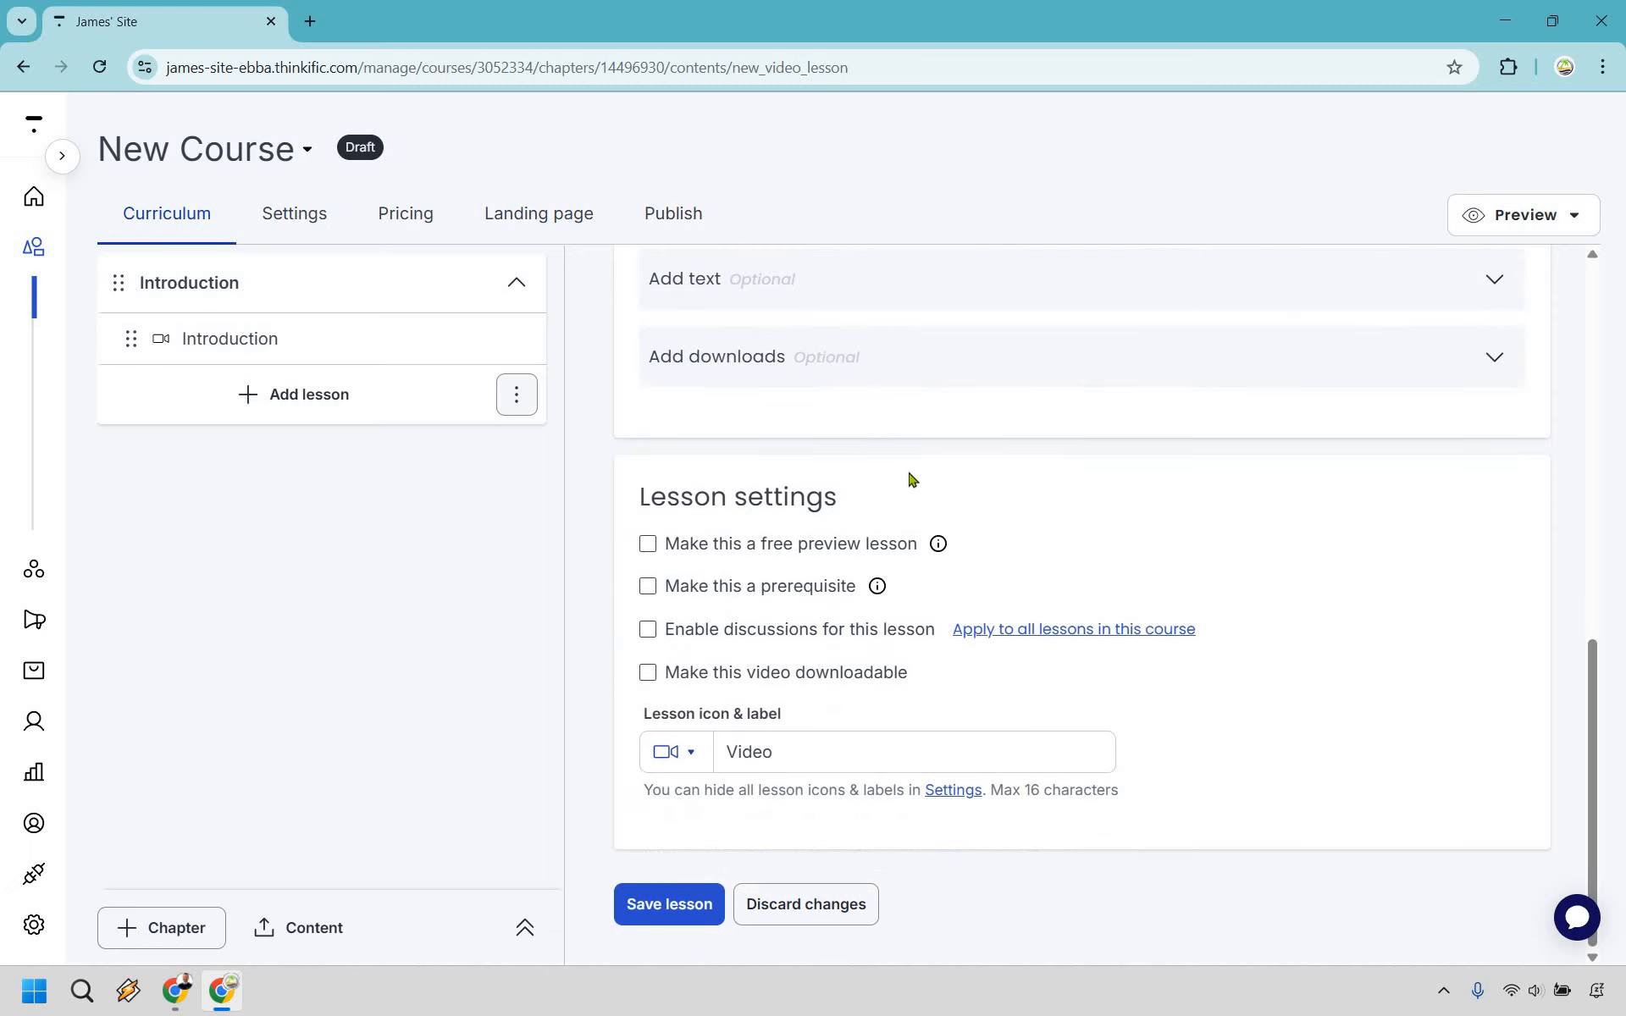
click(666, 905)
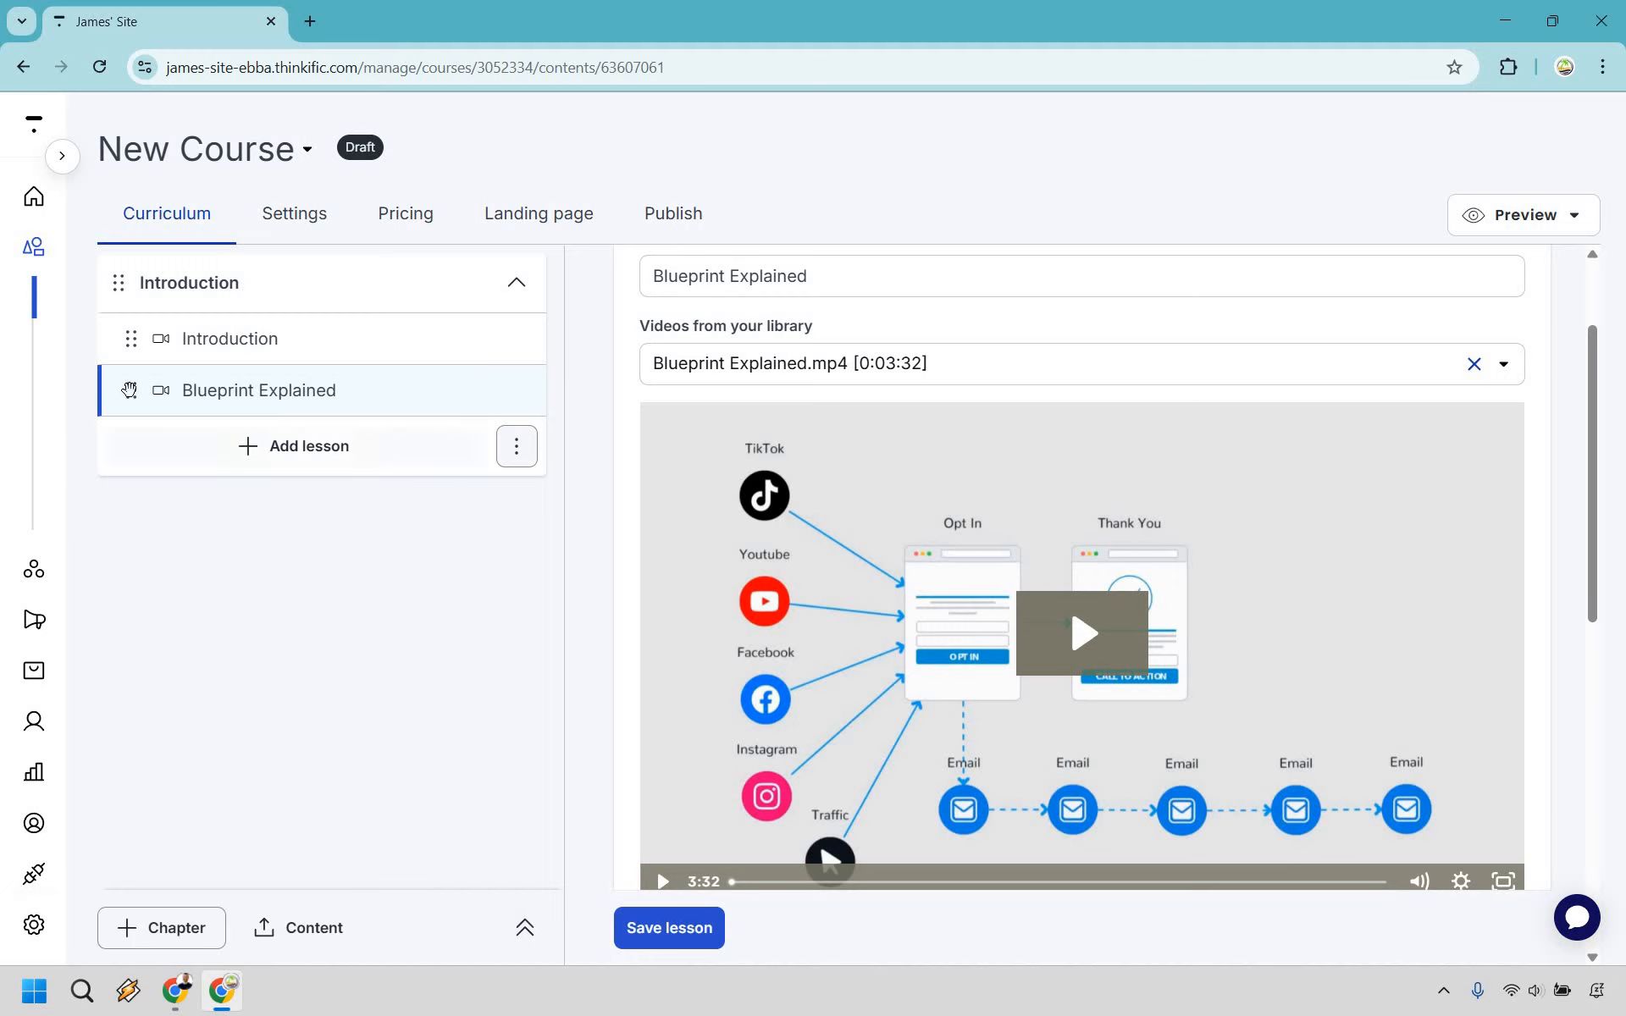
mouse_move(129, 391)
mouse_down()
mouse_move(132, 336)
mouse_move(130, 389)
mouse_up()
Step: Add a new chapter titled "Step 1" to the curriculum and save it
click(166, 931)
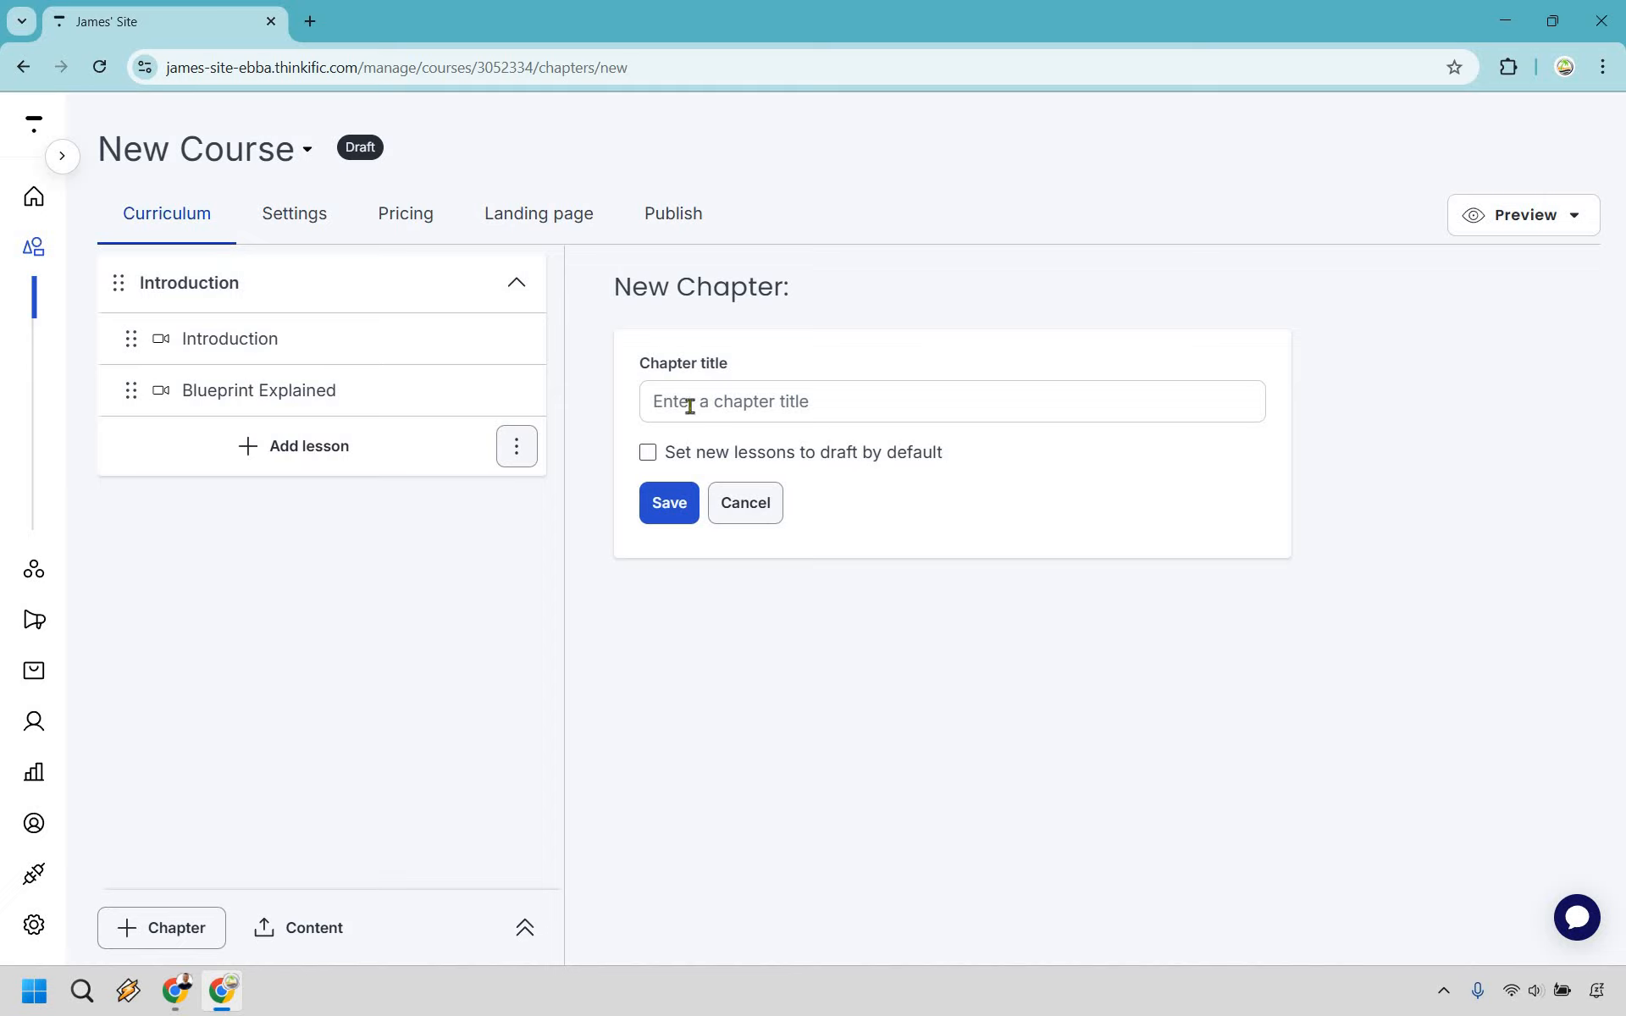
click(754, 401)
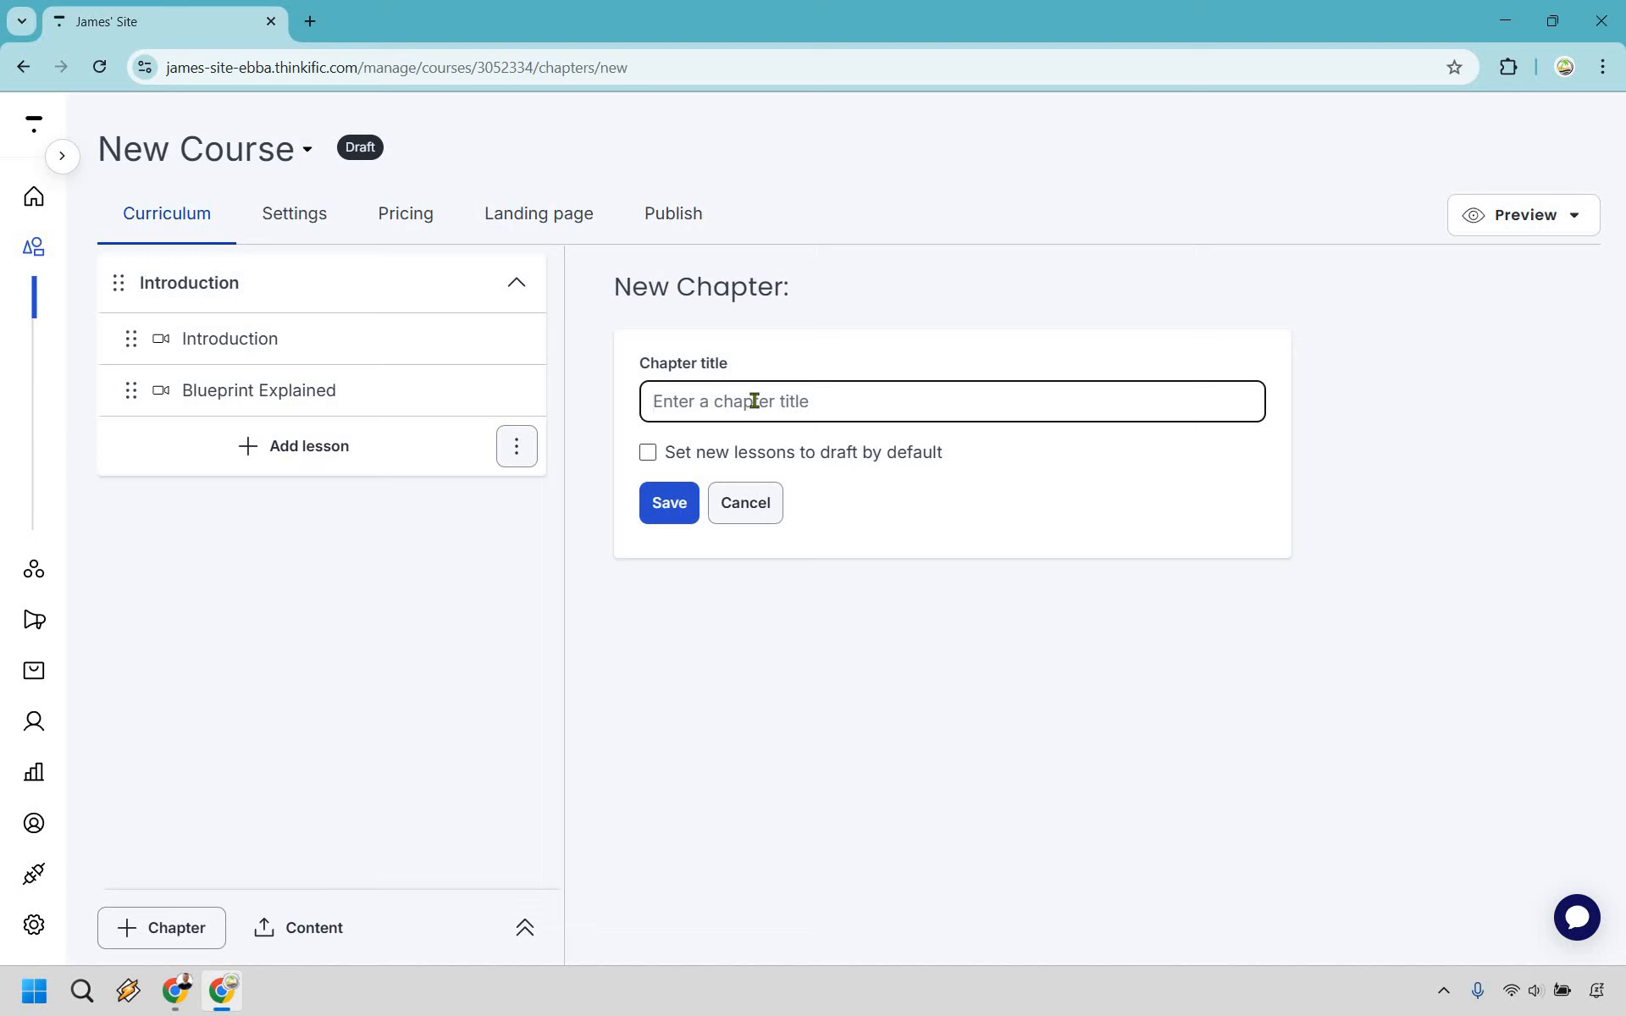
text(Step 1)
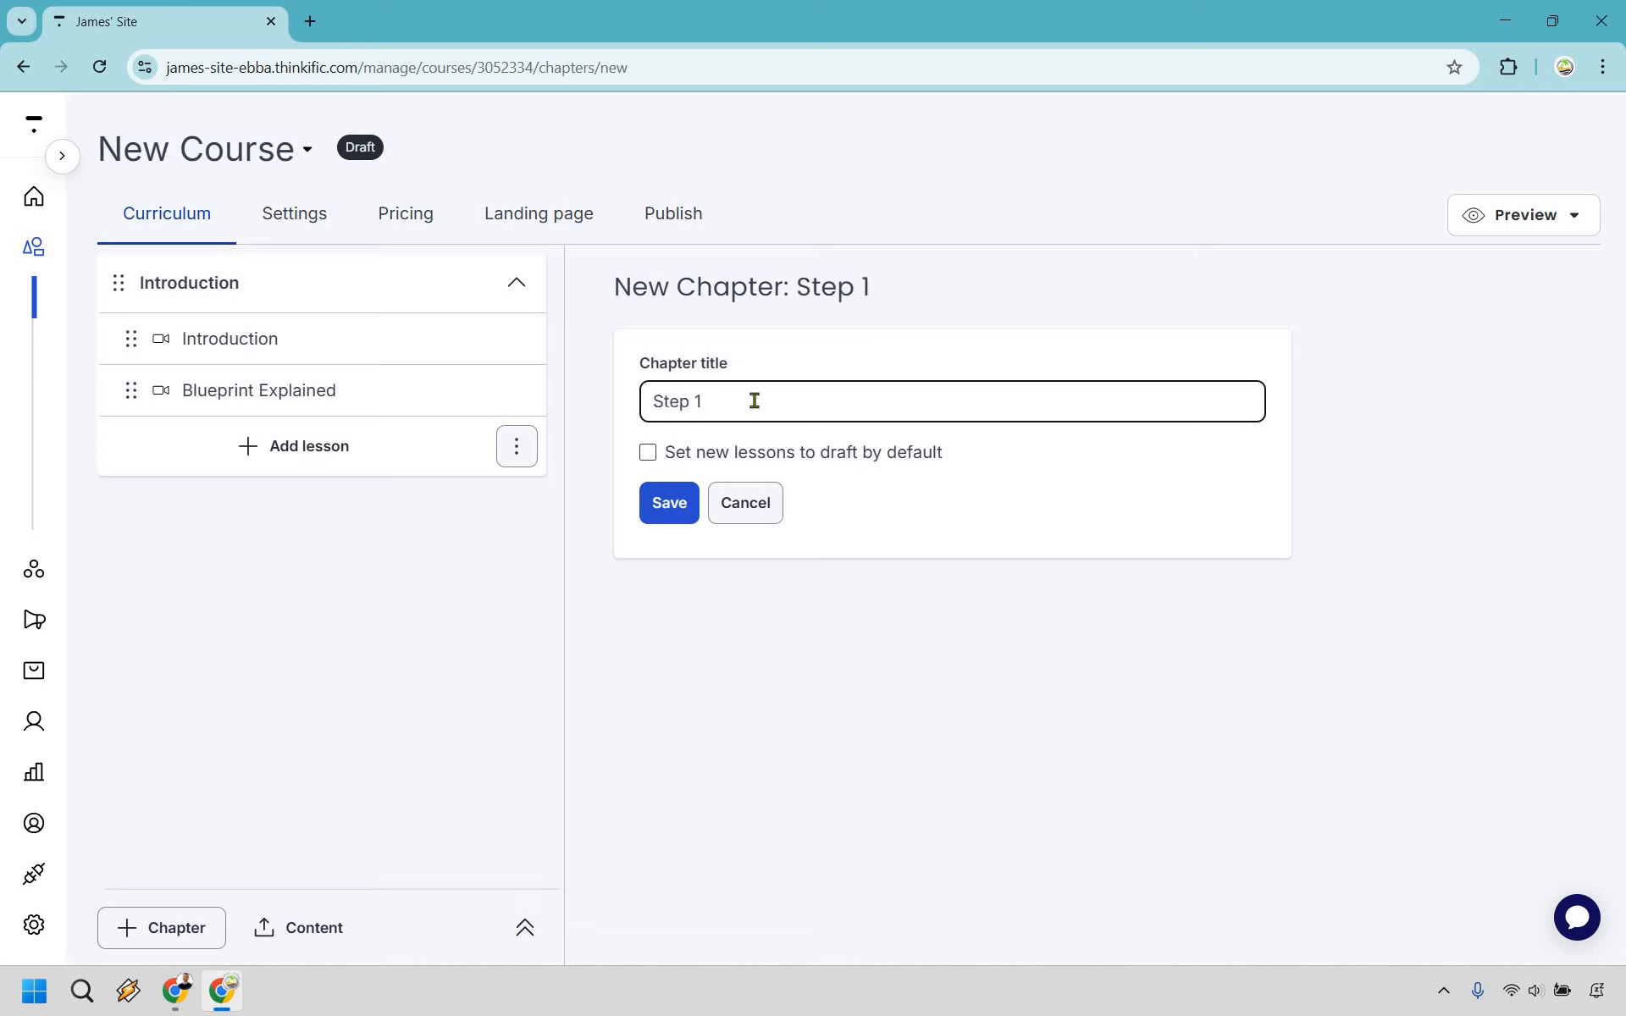
click(672, 506)
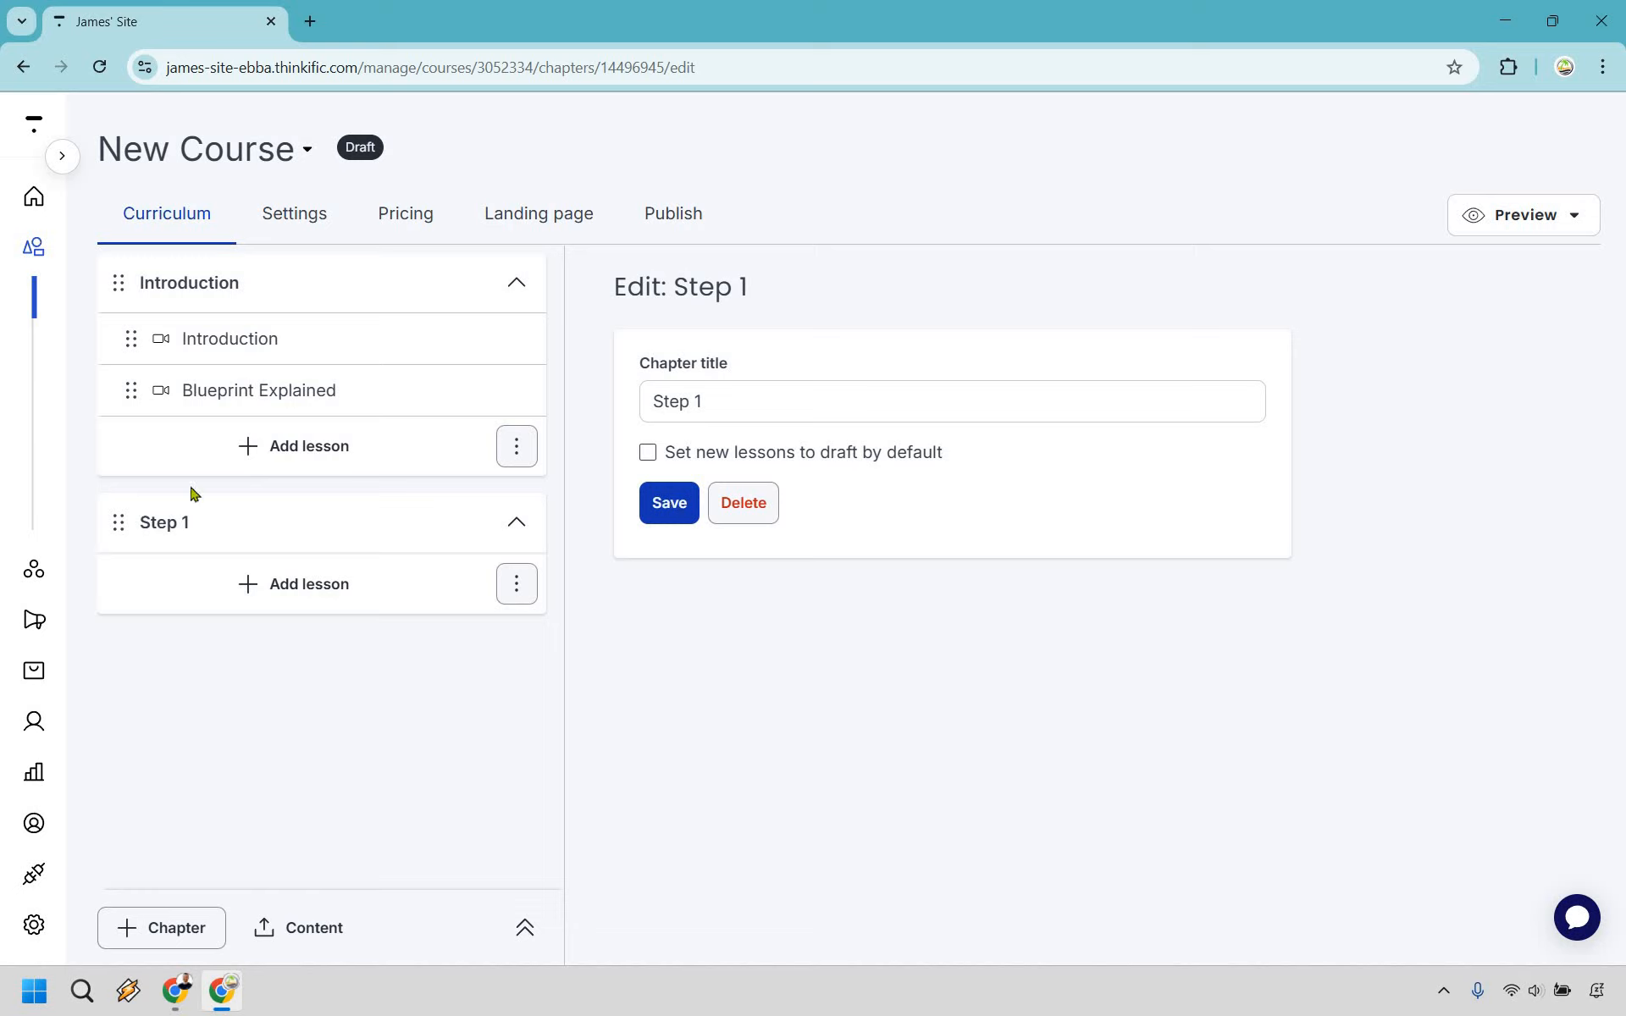
Step: Create another chapter titled "Step 2" below Step 1 and save it
click(780, 399)
text(Step 2)
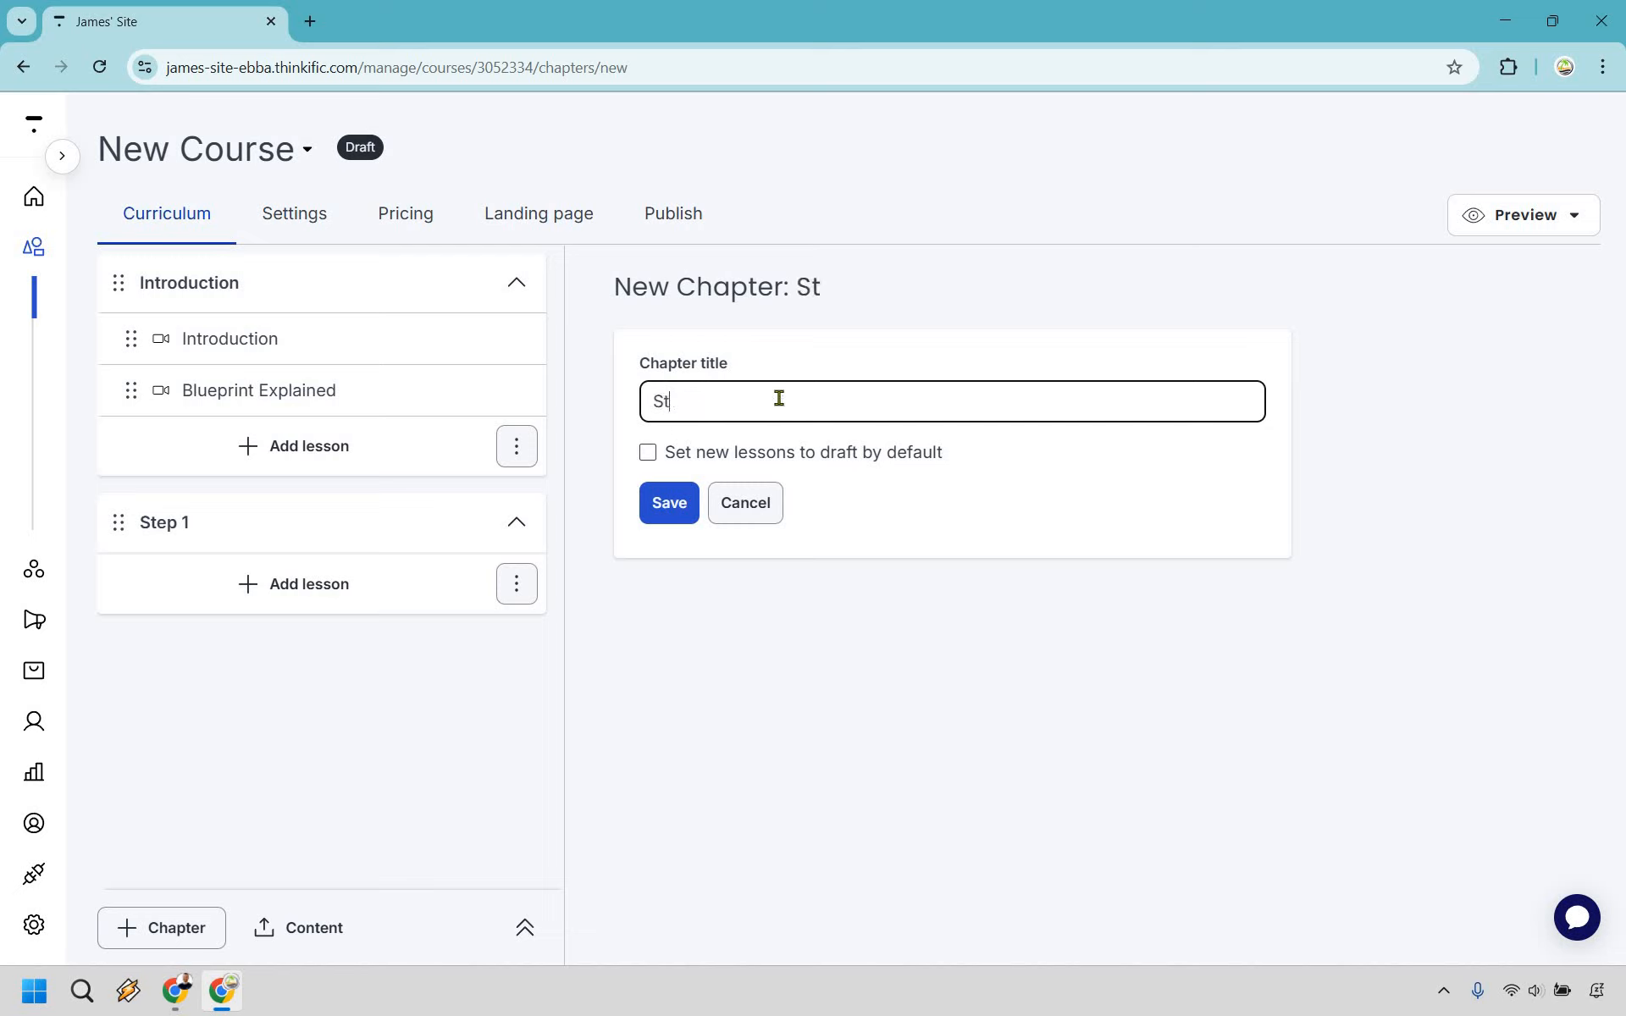
click(679, 513)
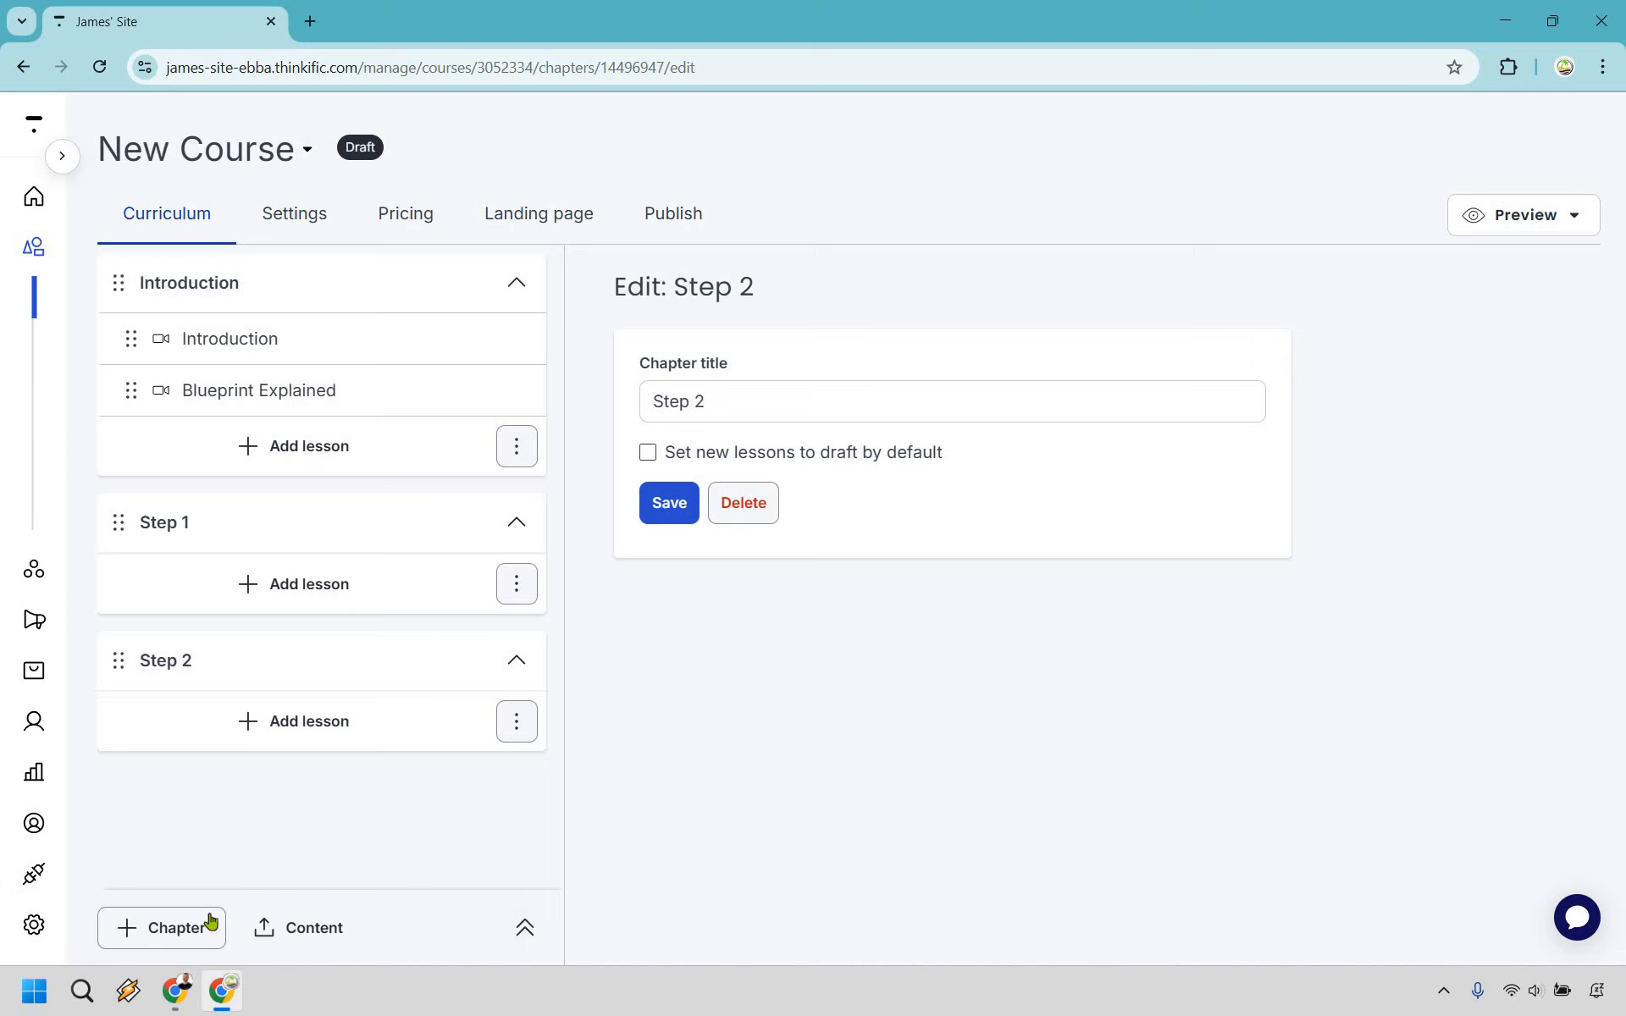
Step: Create a further chapter titled "Step 3" below Step 2 and save it
click(716, 404)
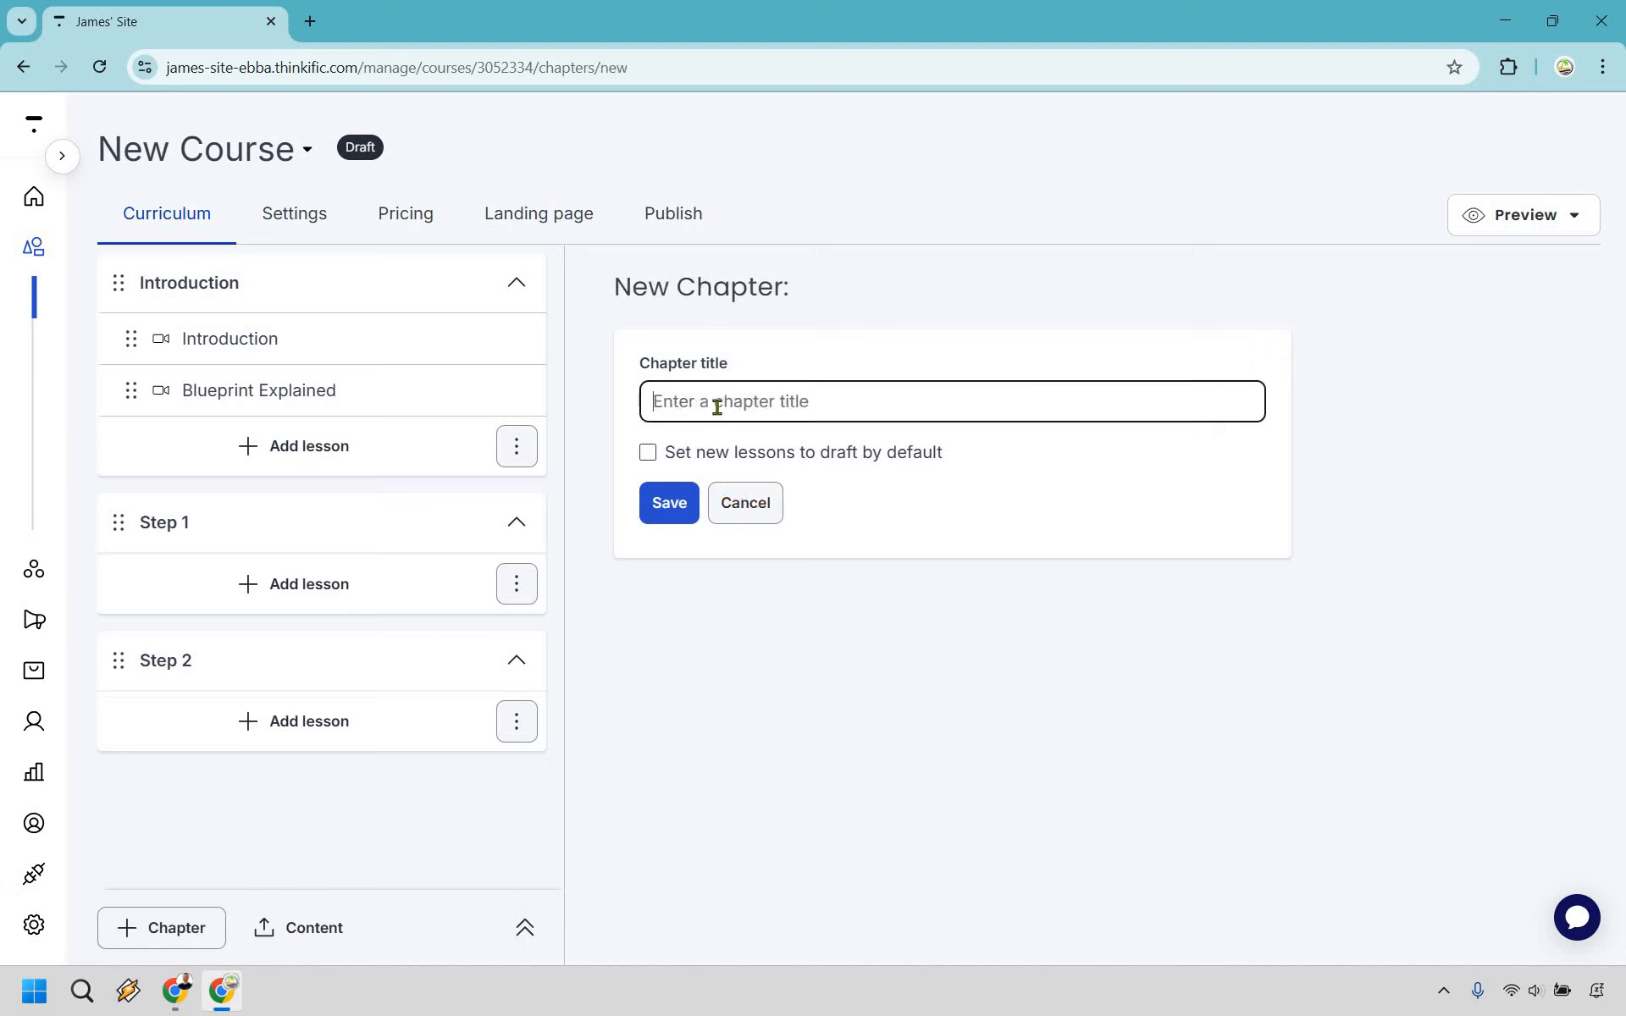
text(Step 3)
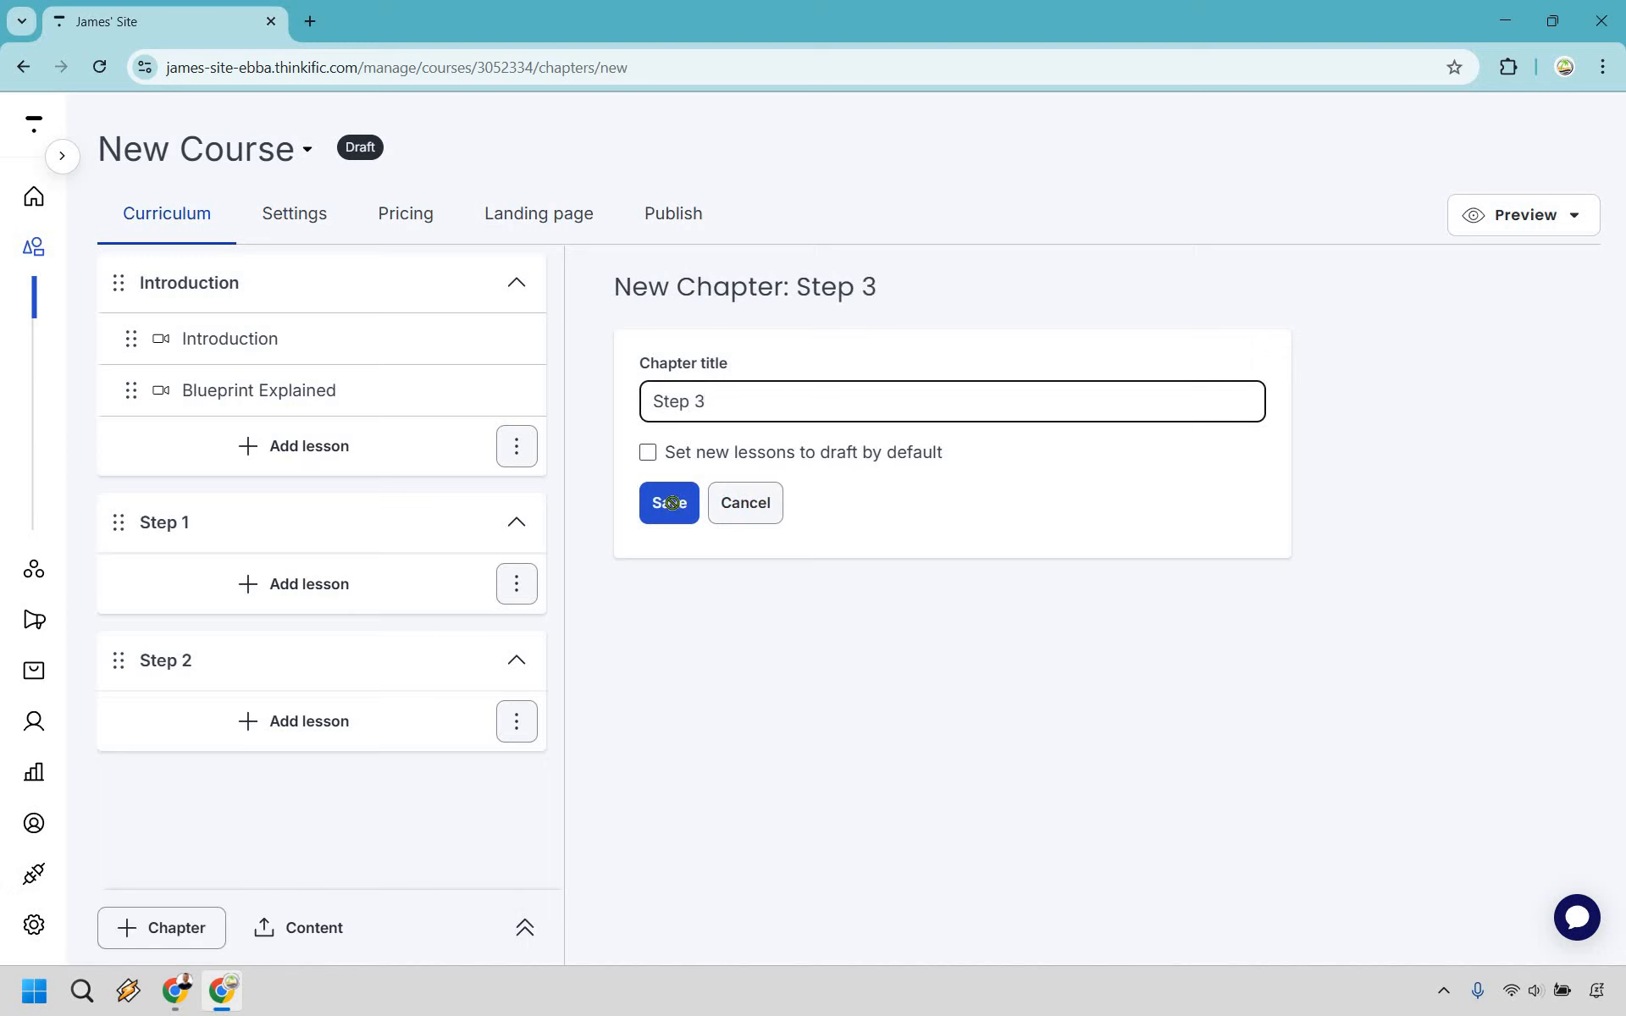
key(Return)
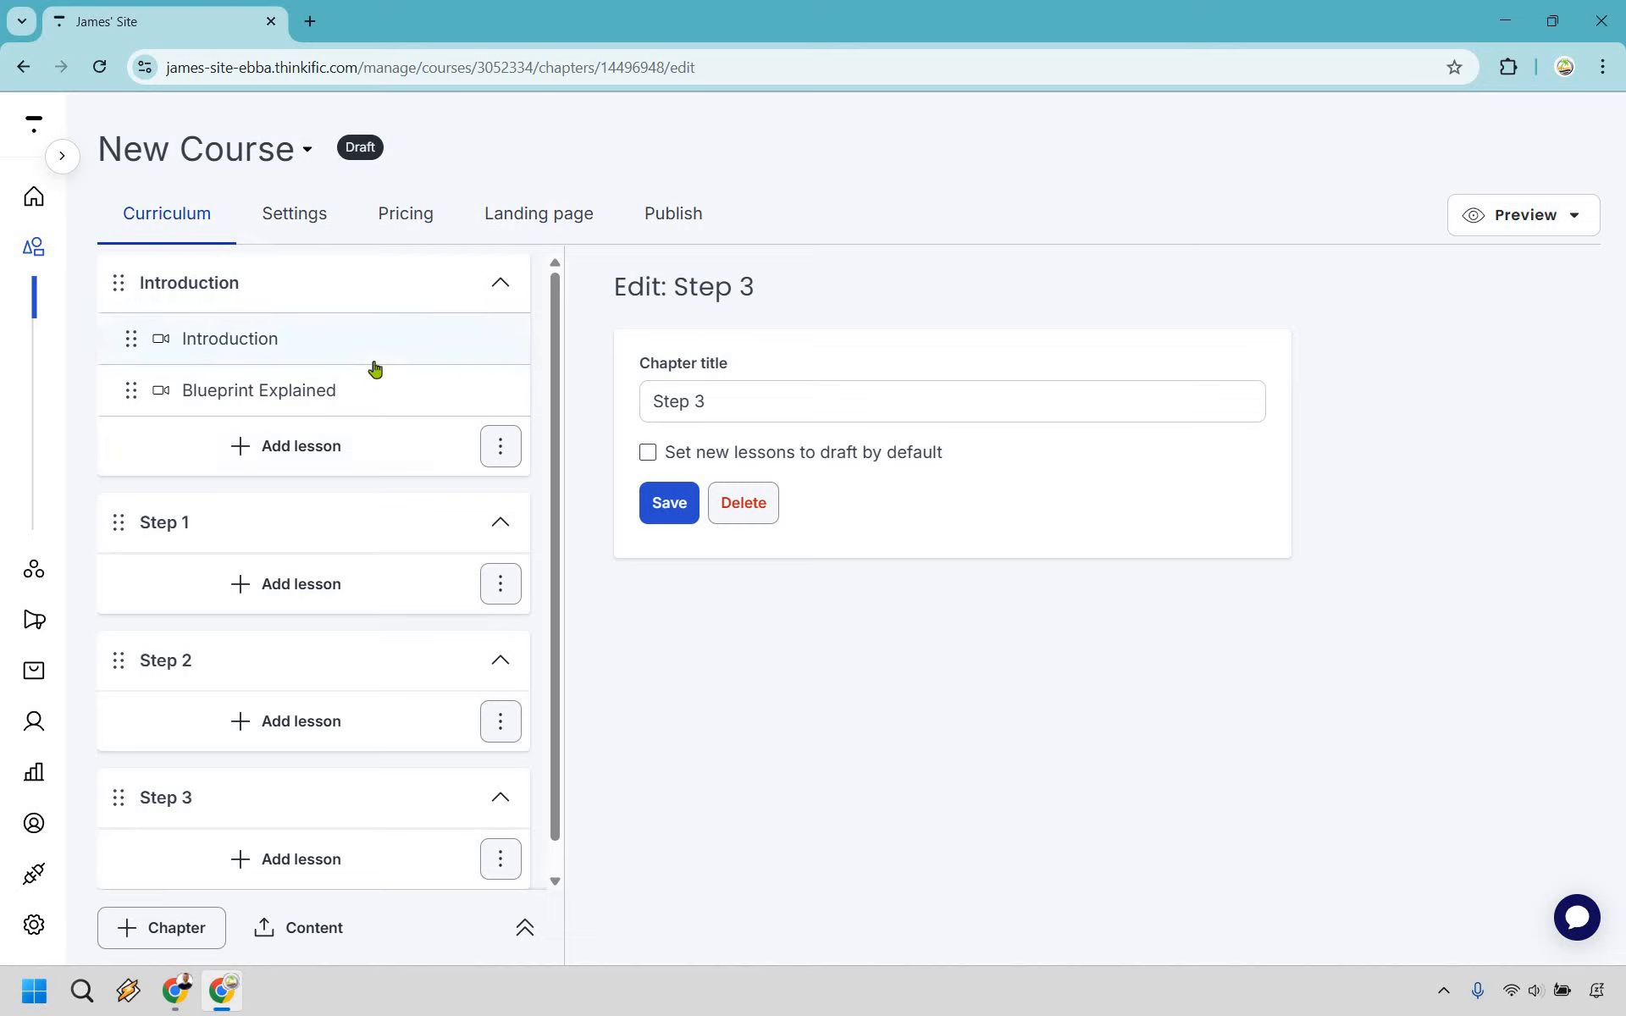
Step: Add a text lesson titled "Creating Chapters" with the content "Text" to the Step 1 chapter and save it
scroll(375, 367, down, 1)
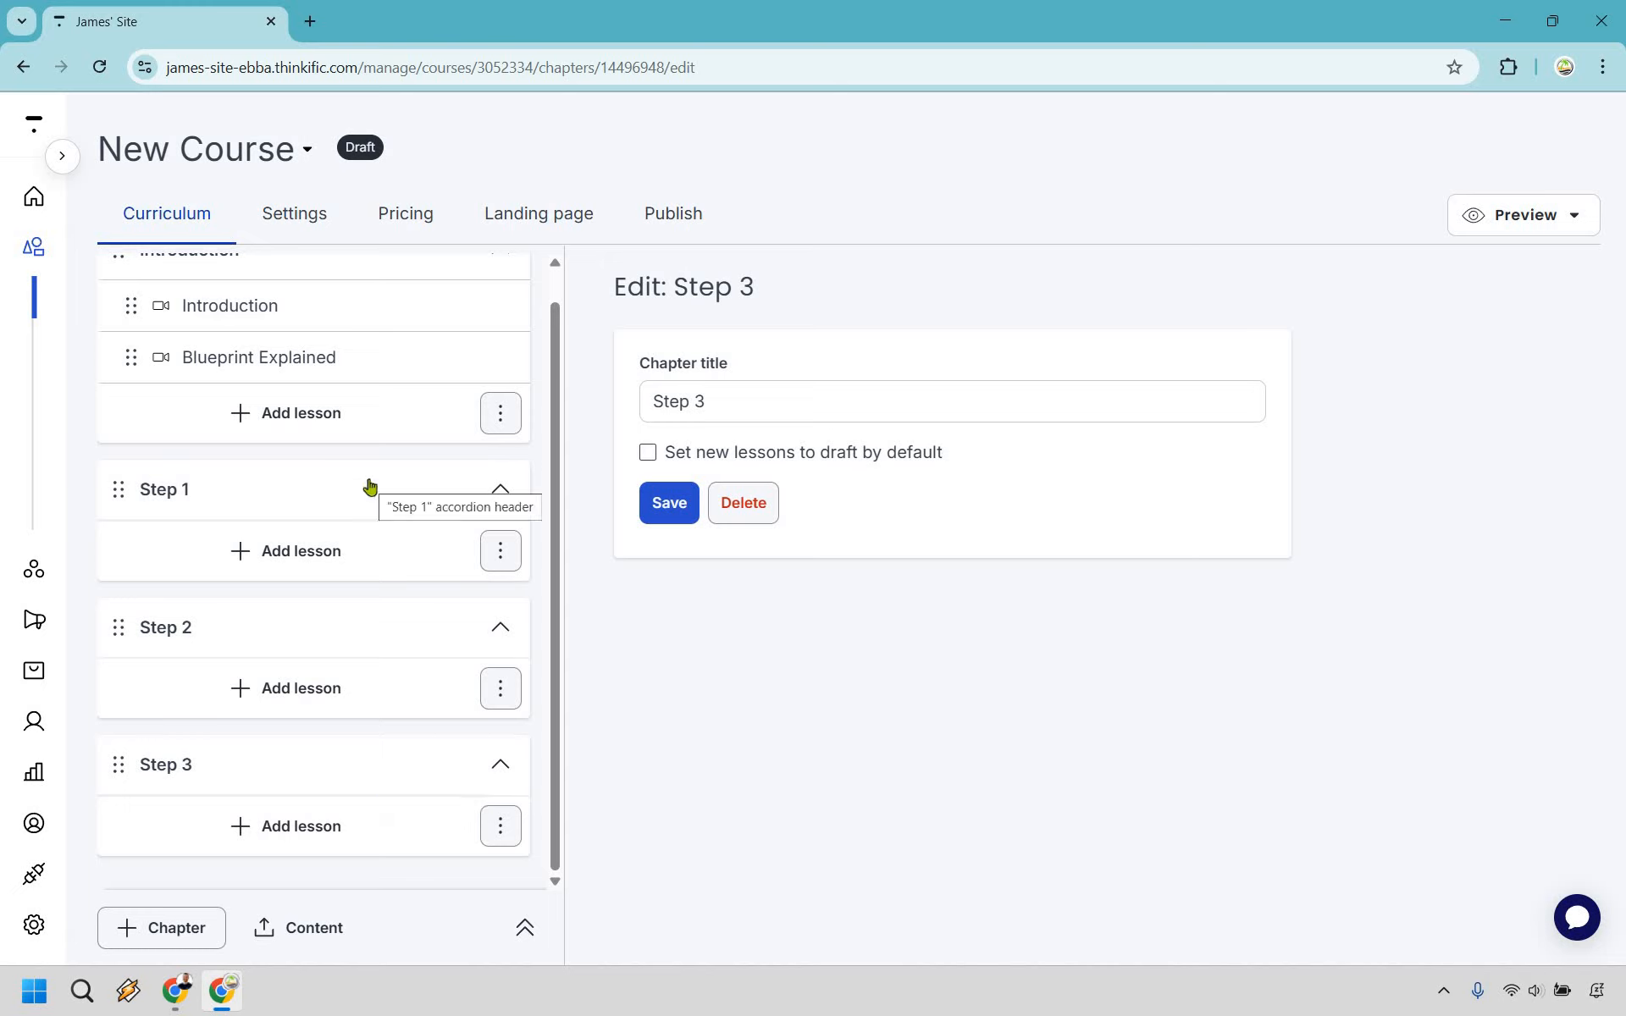
click(323, 556)
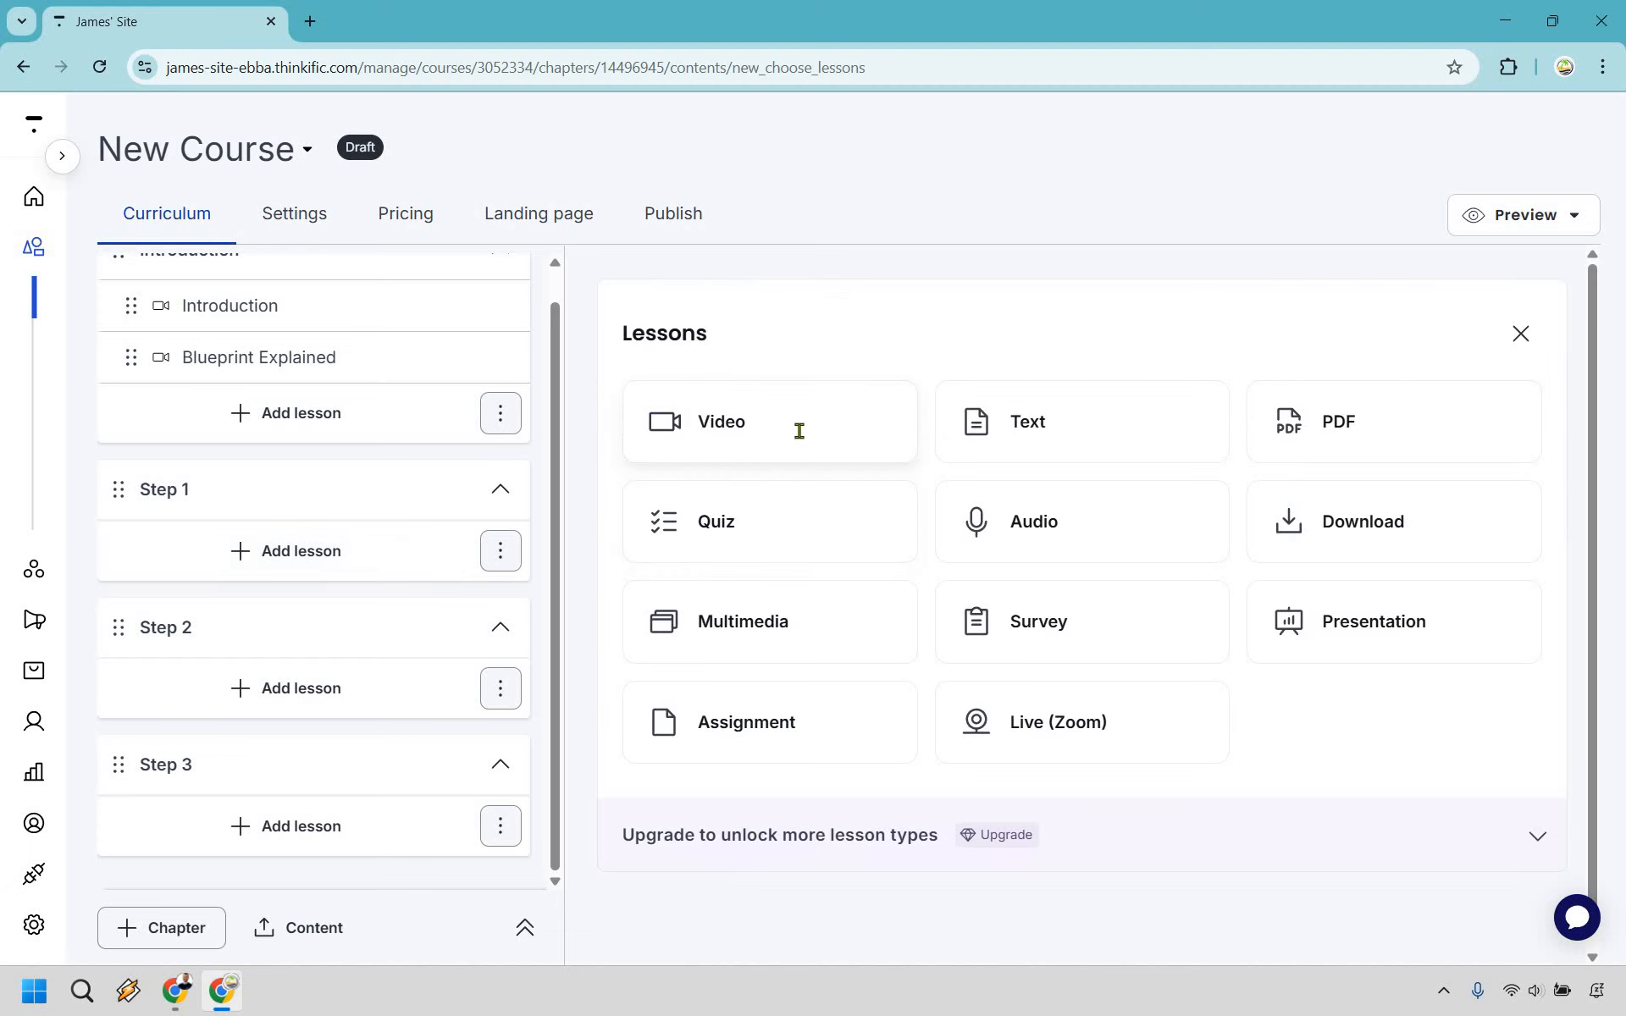
click(799, 430)
text(Cr)
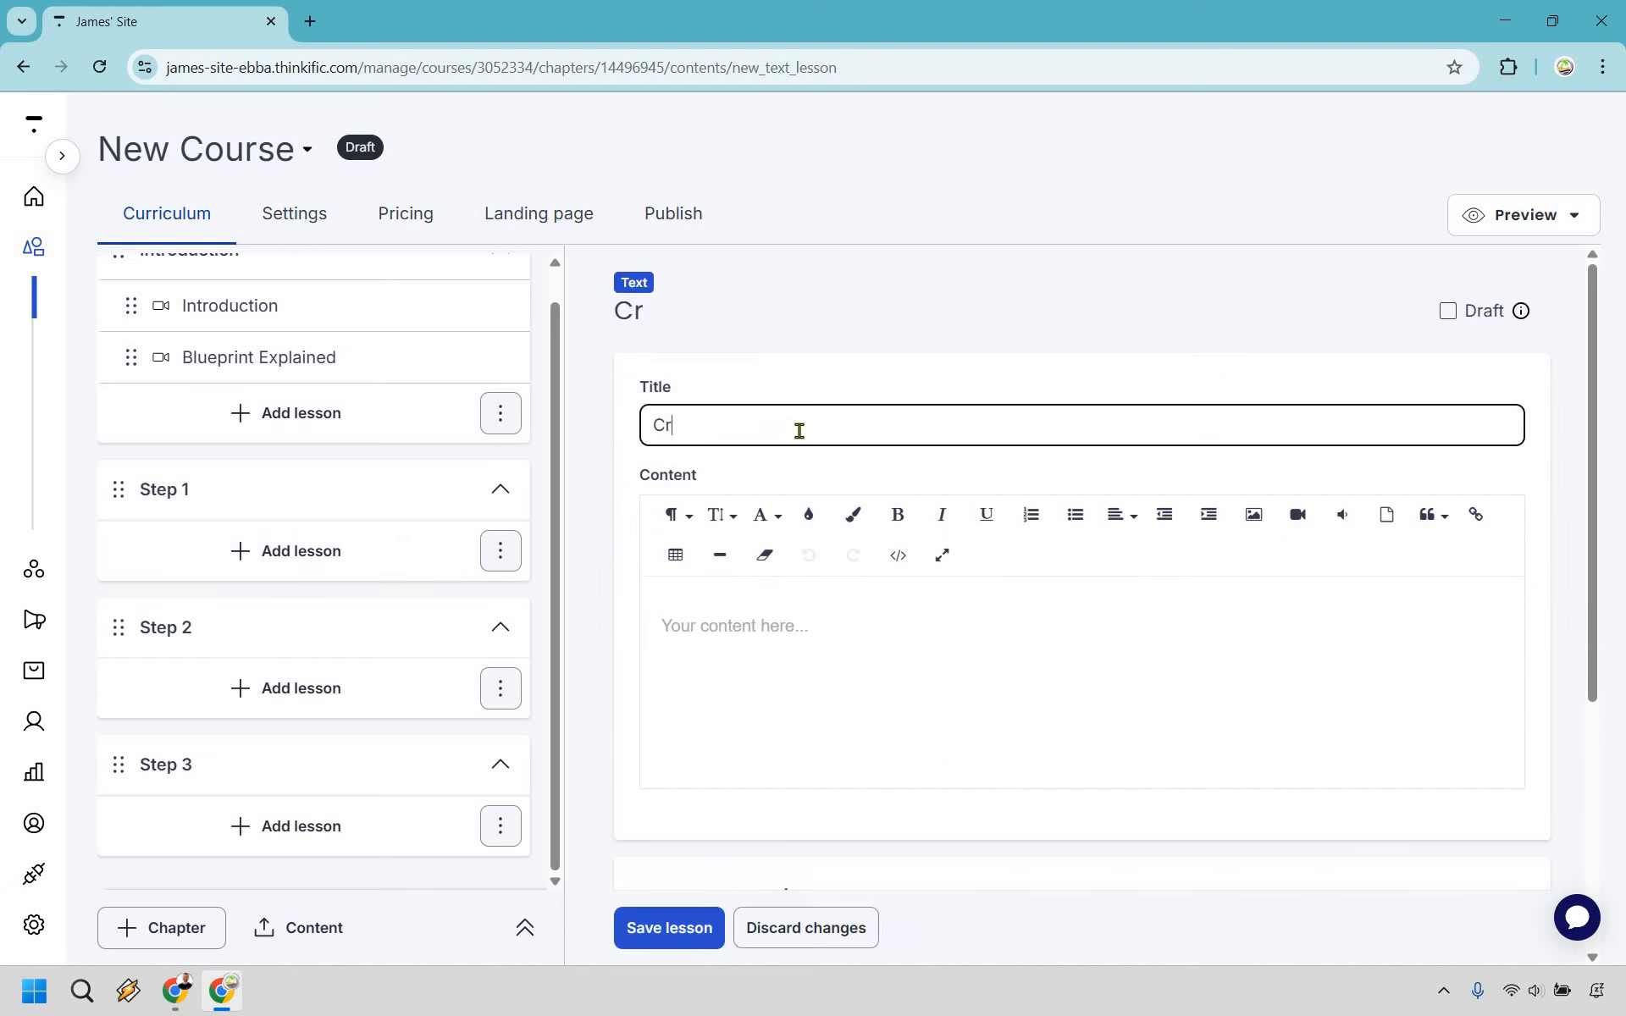
text(eating Chapters)
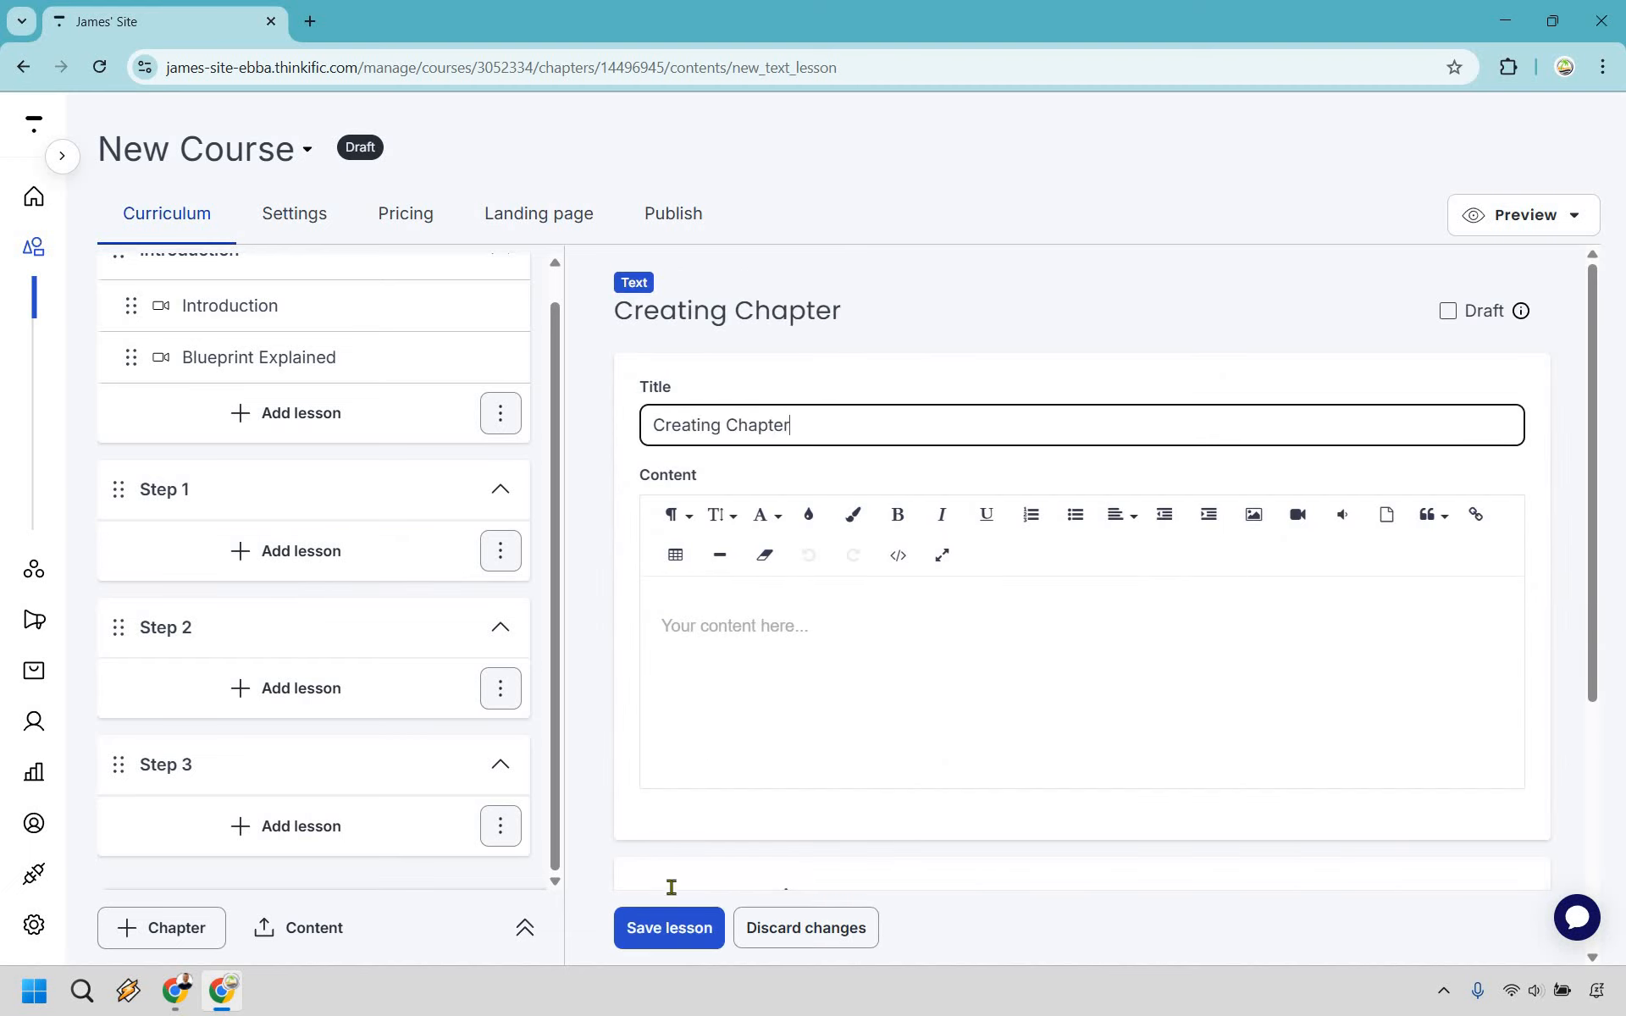
click(675, 935)
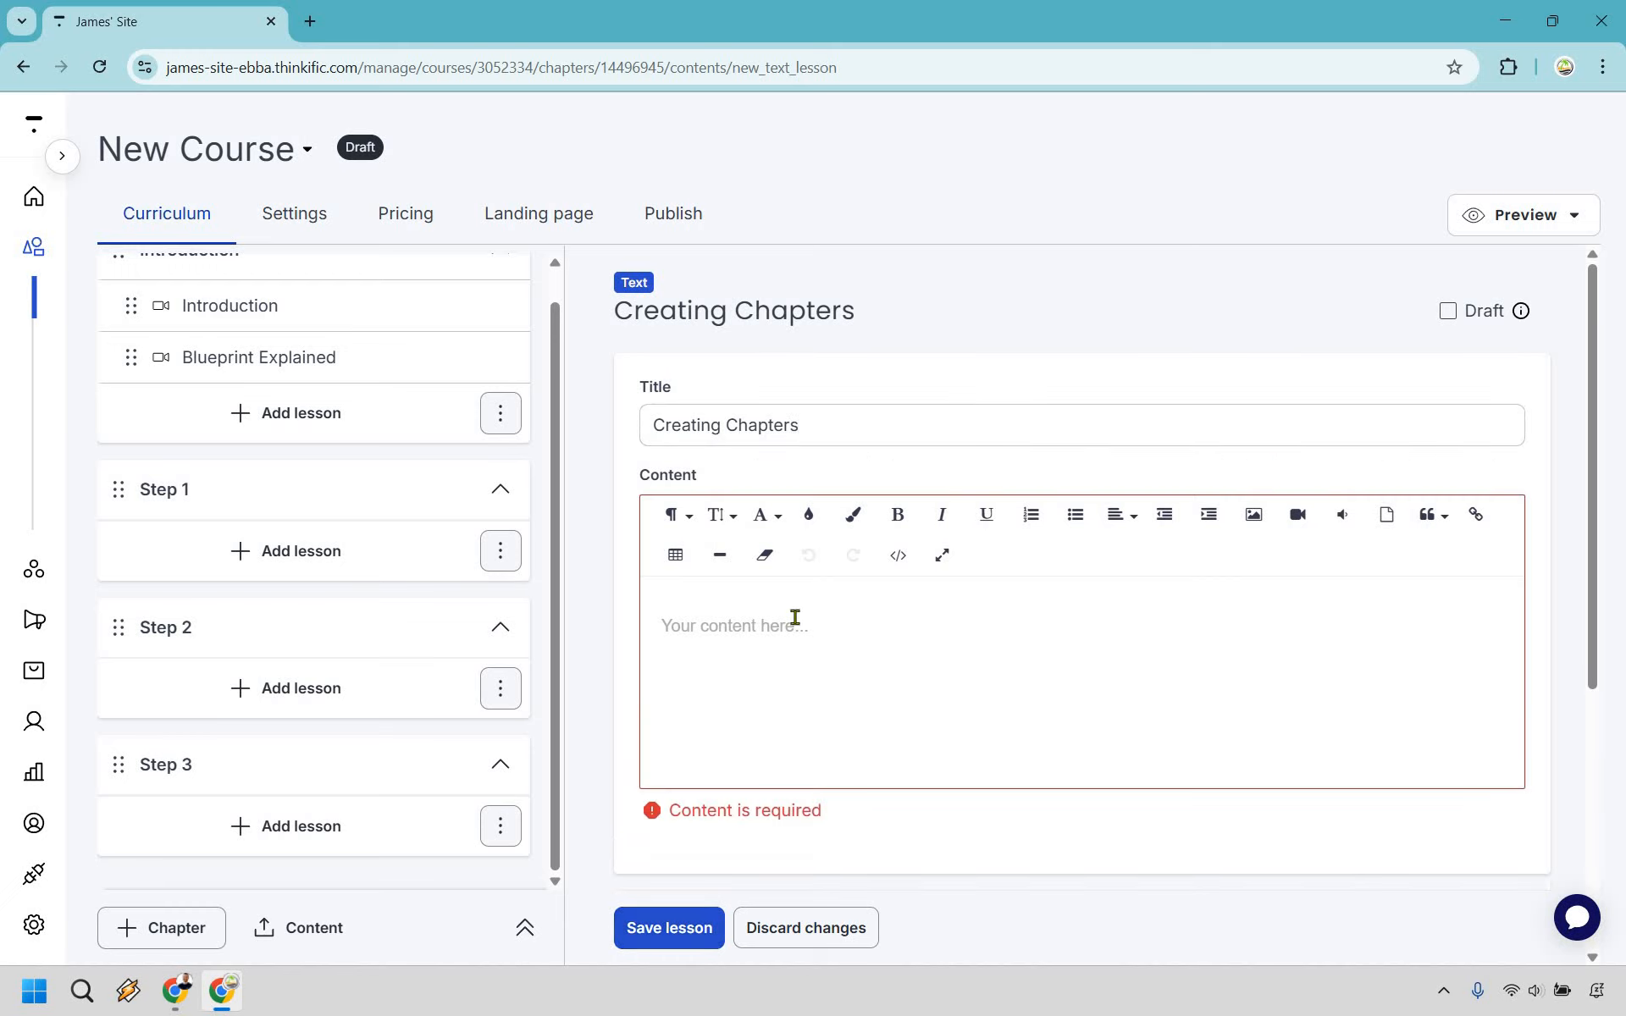
text(Text)
click(669, 930)
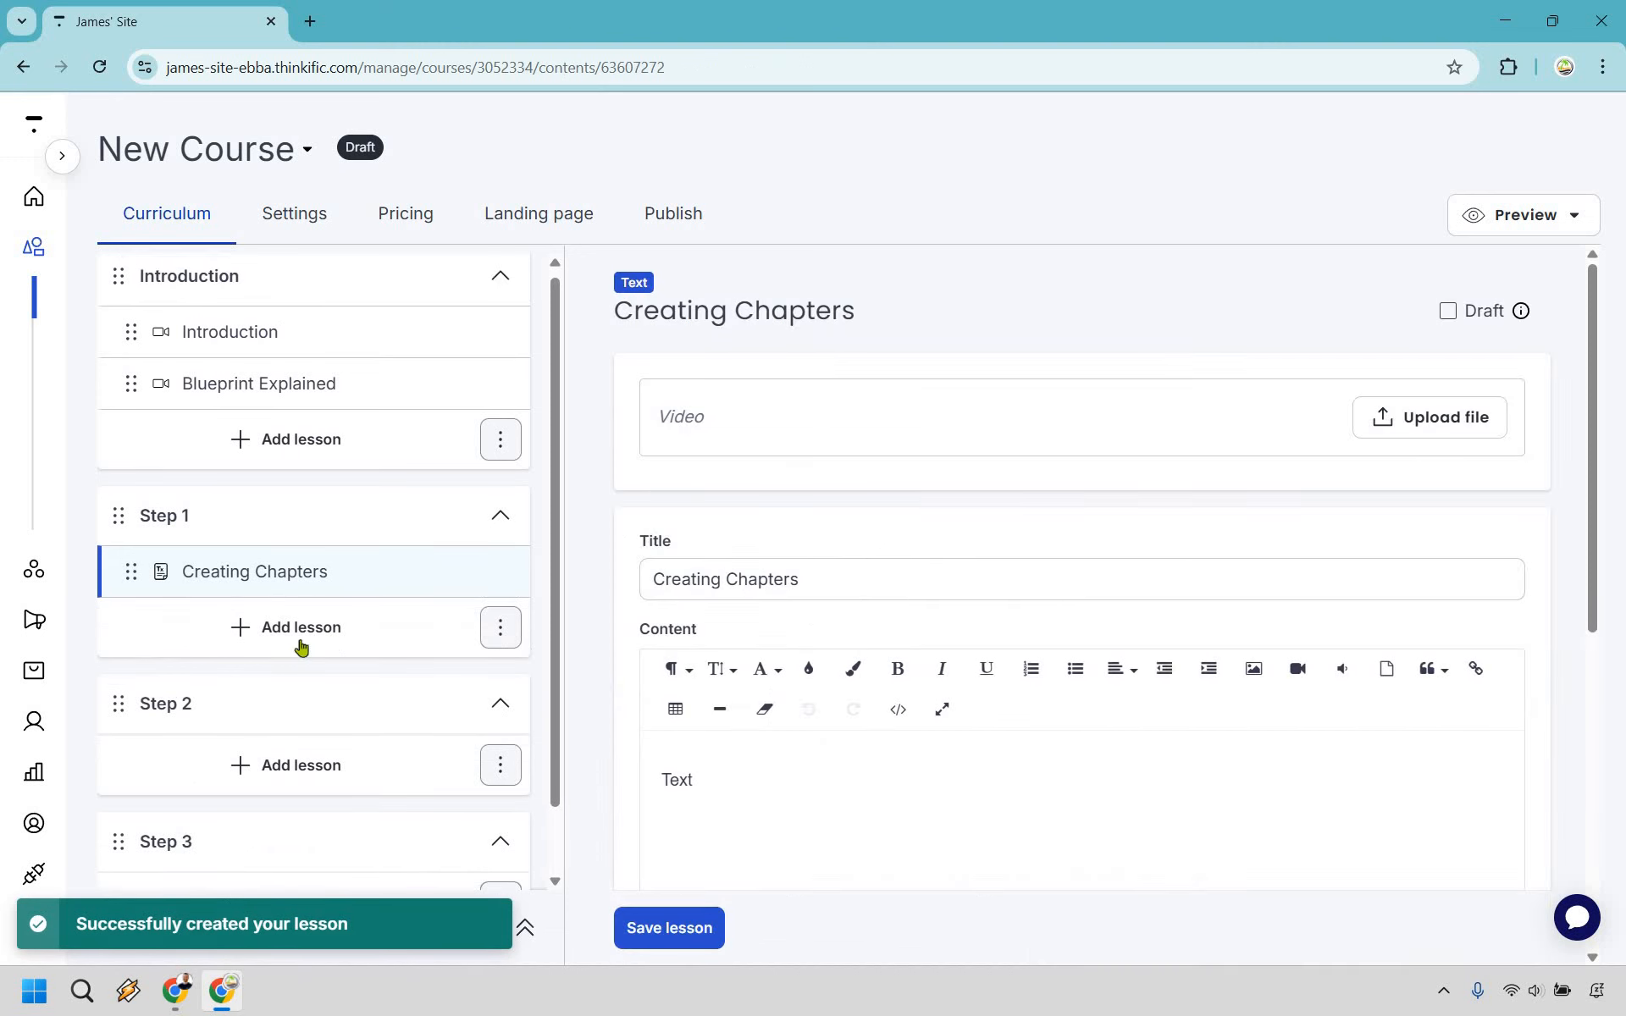
Step: Add a second text lesson to Step 1 titled "Creating Lessons" with the content "Text" and save it
click(1006, 418)
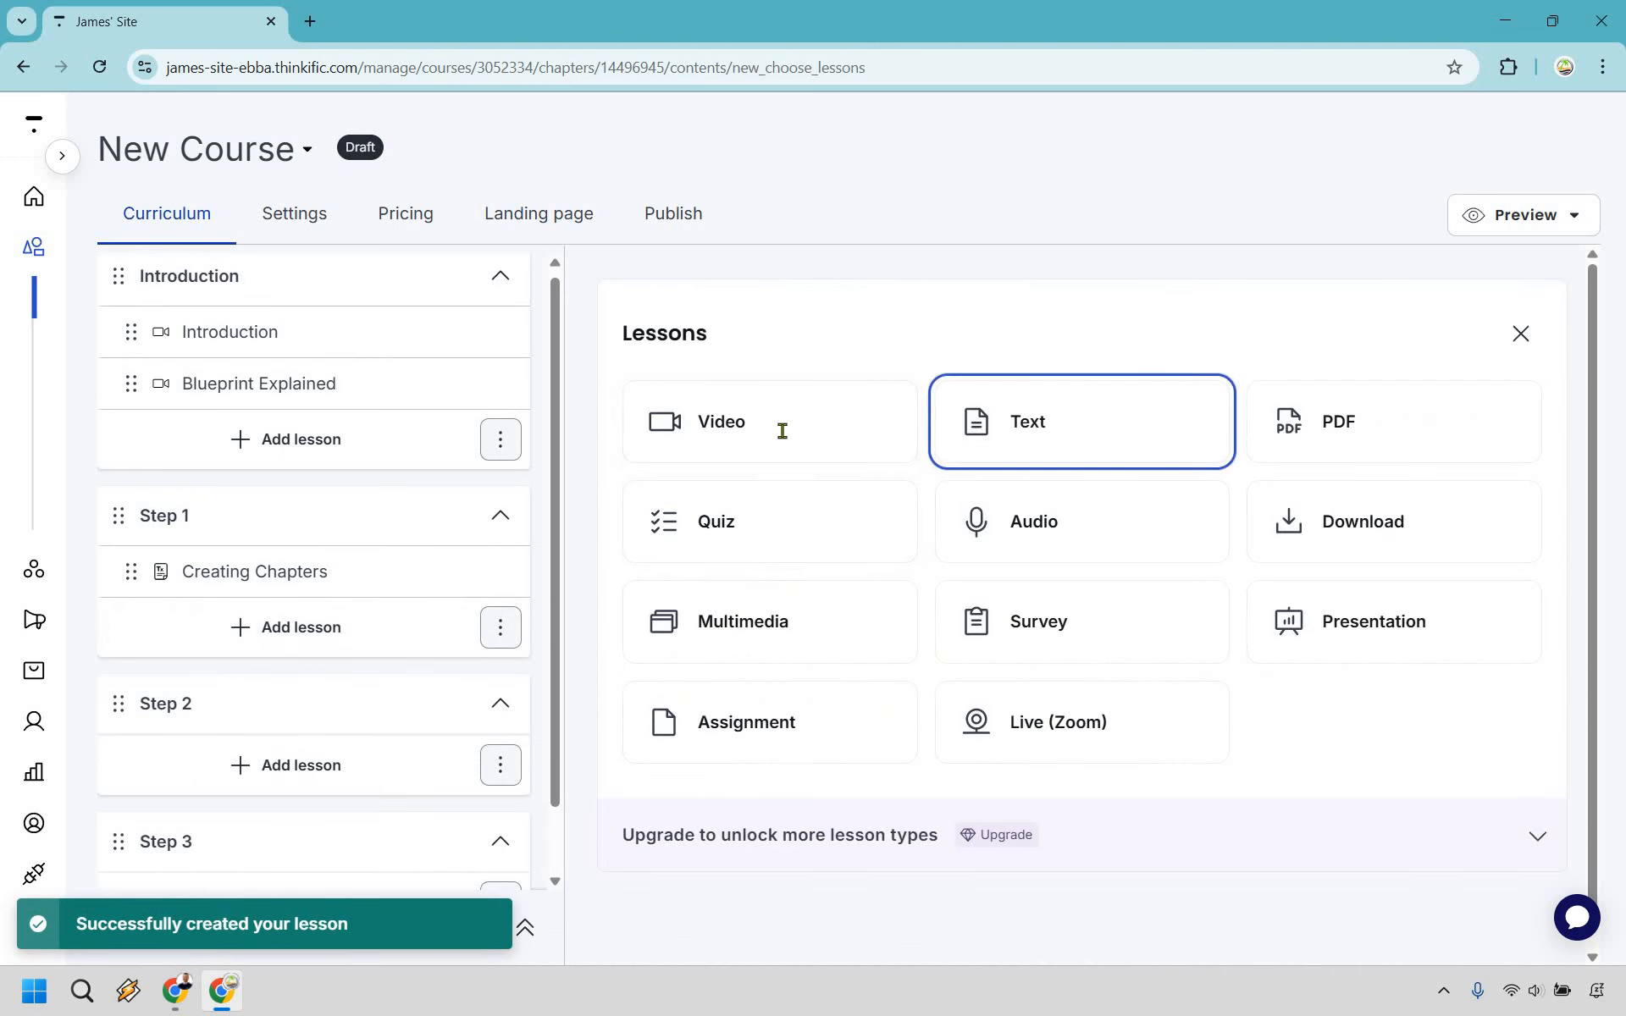
click(782, 431)
text(Creating)
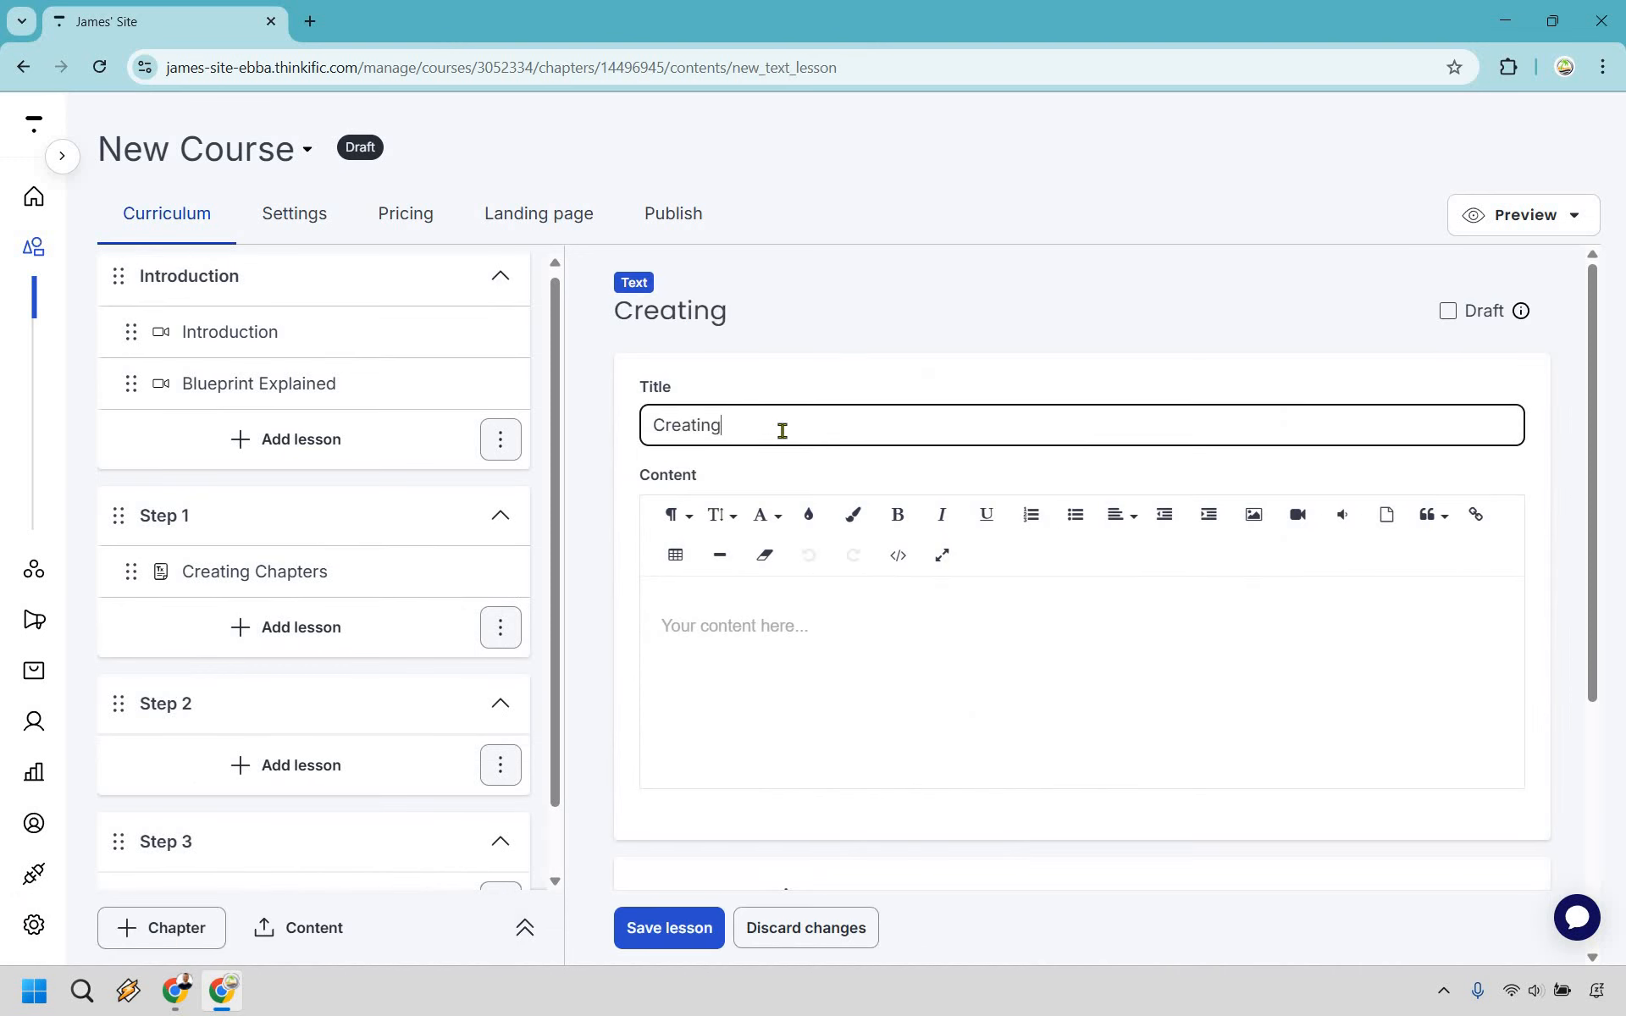
text( Lessons)
click(866, 639)
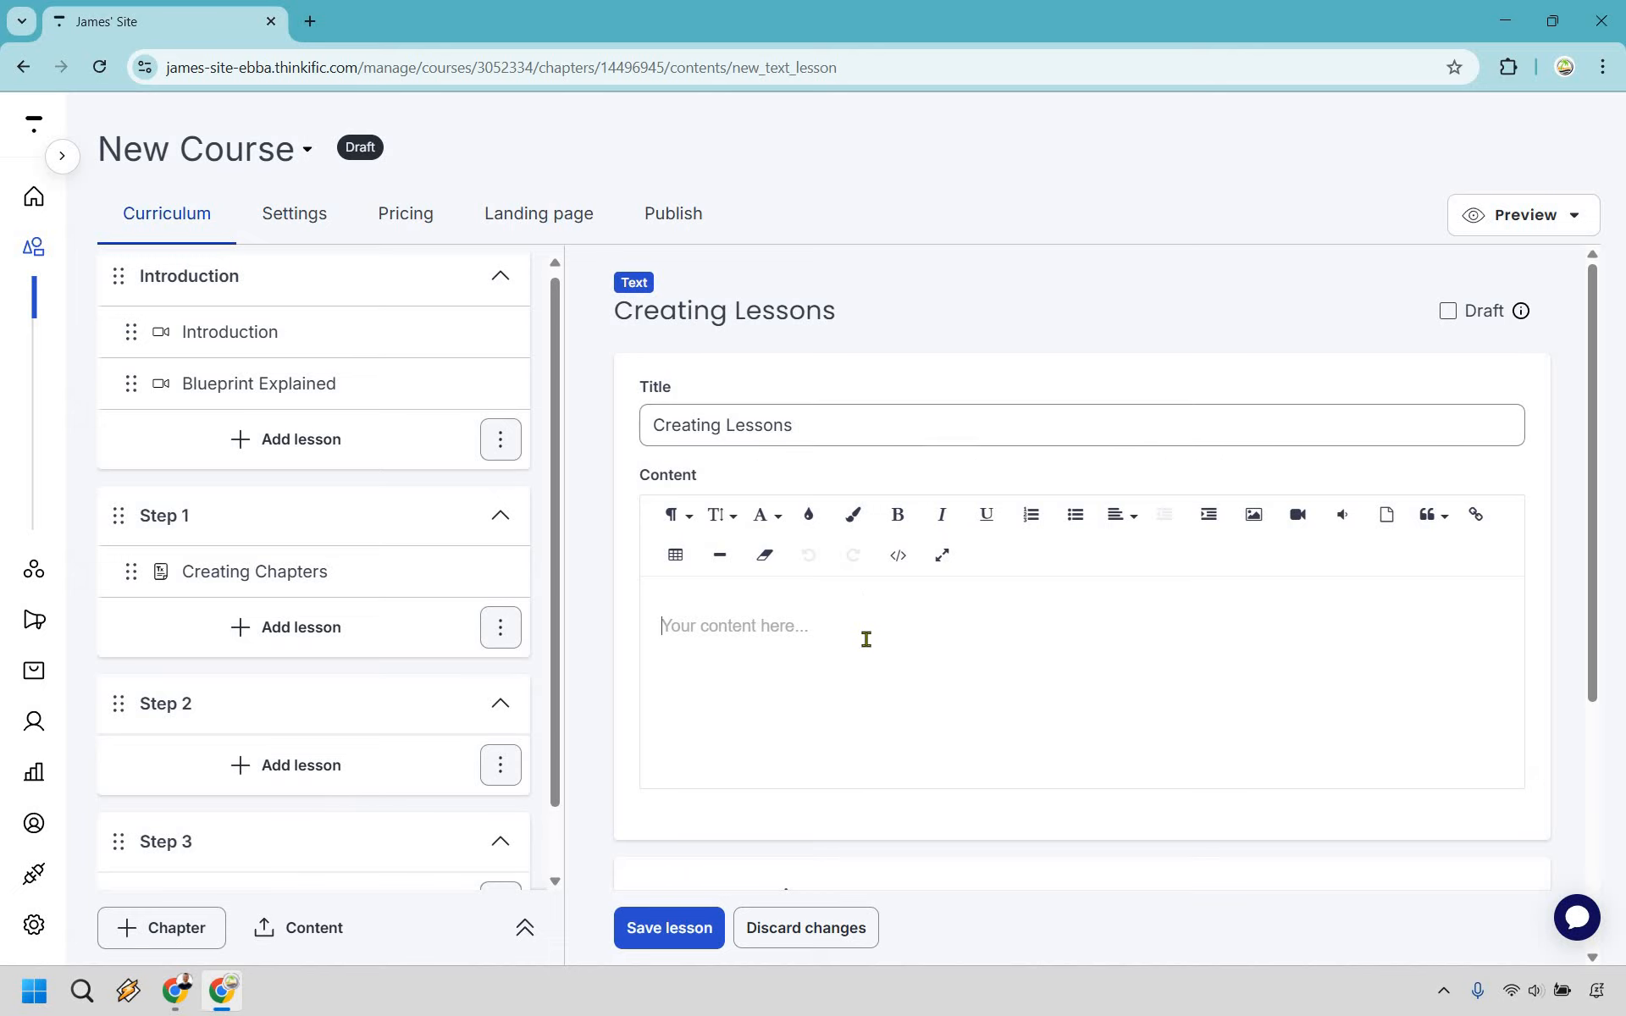
text(Text)
click(656, 929)
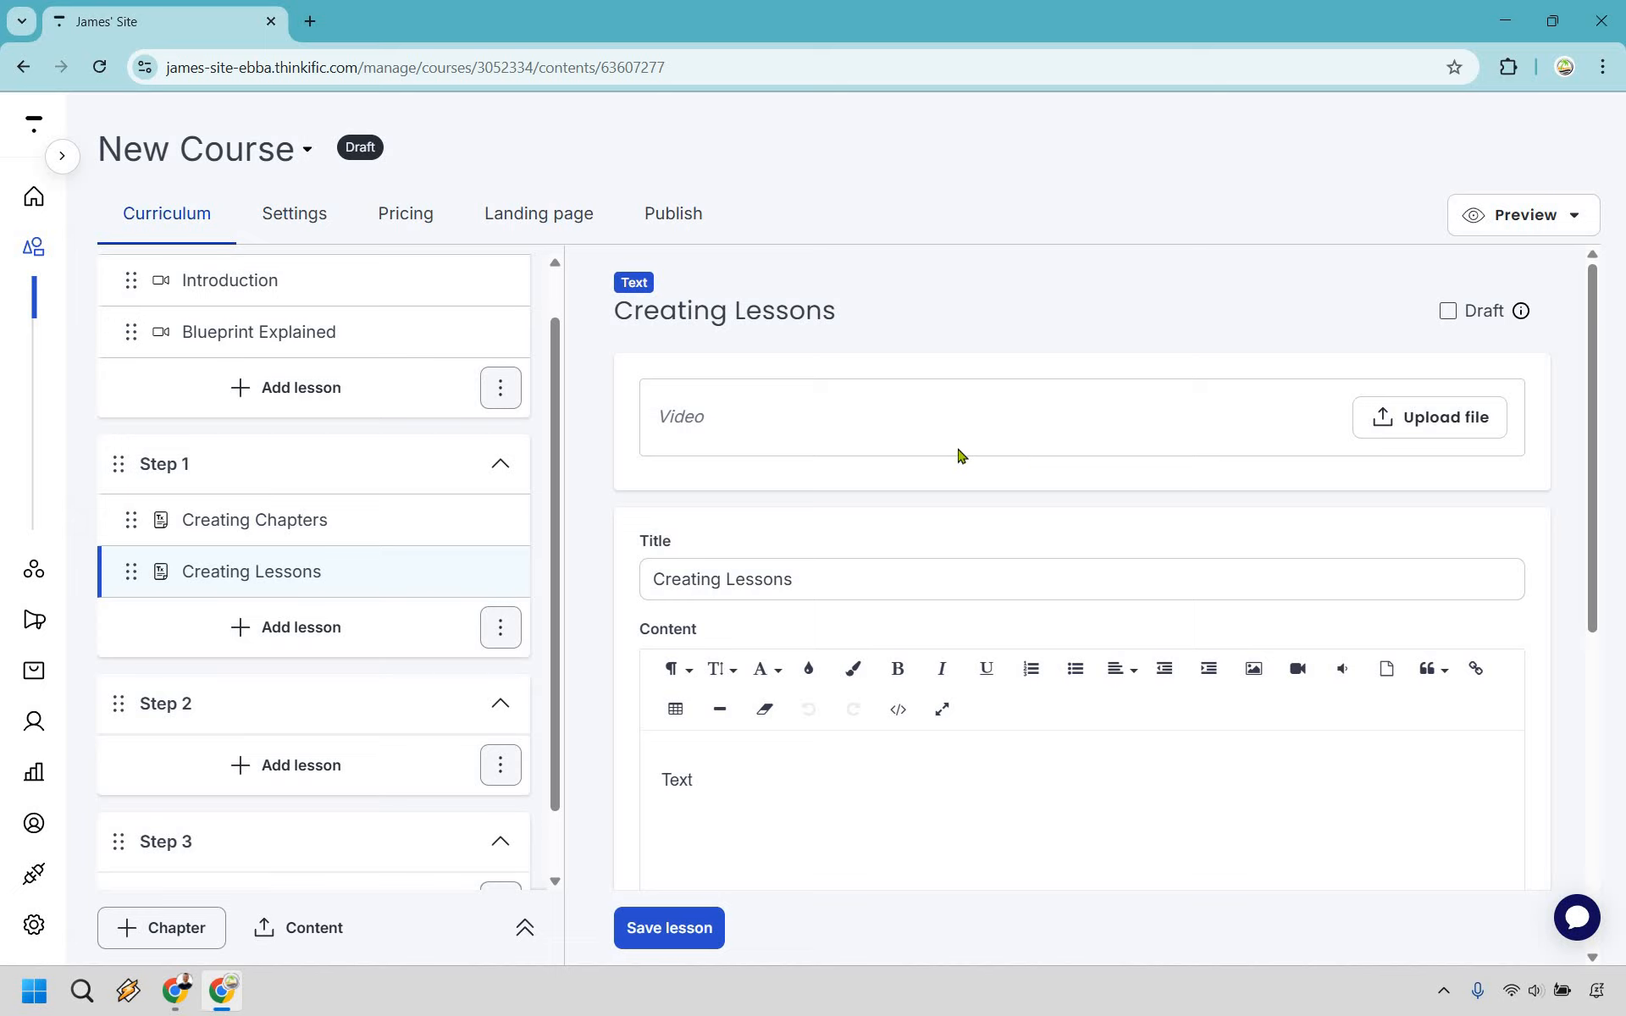
Step: Start a quiz lesson in the Step 2 chapter and title it "How To Setup Your Course"
scroll(385, 462, up, 1)
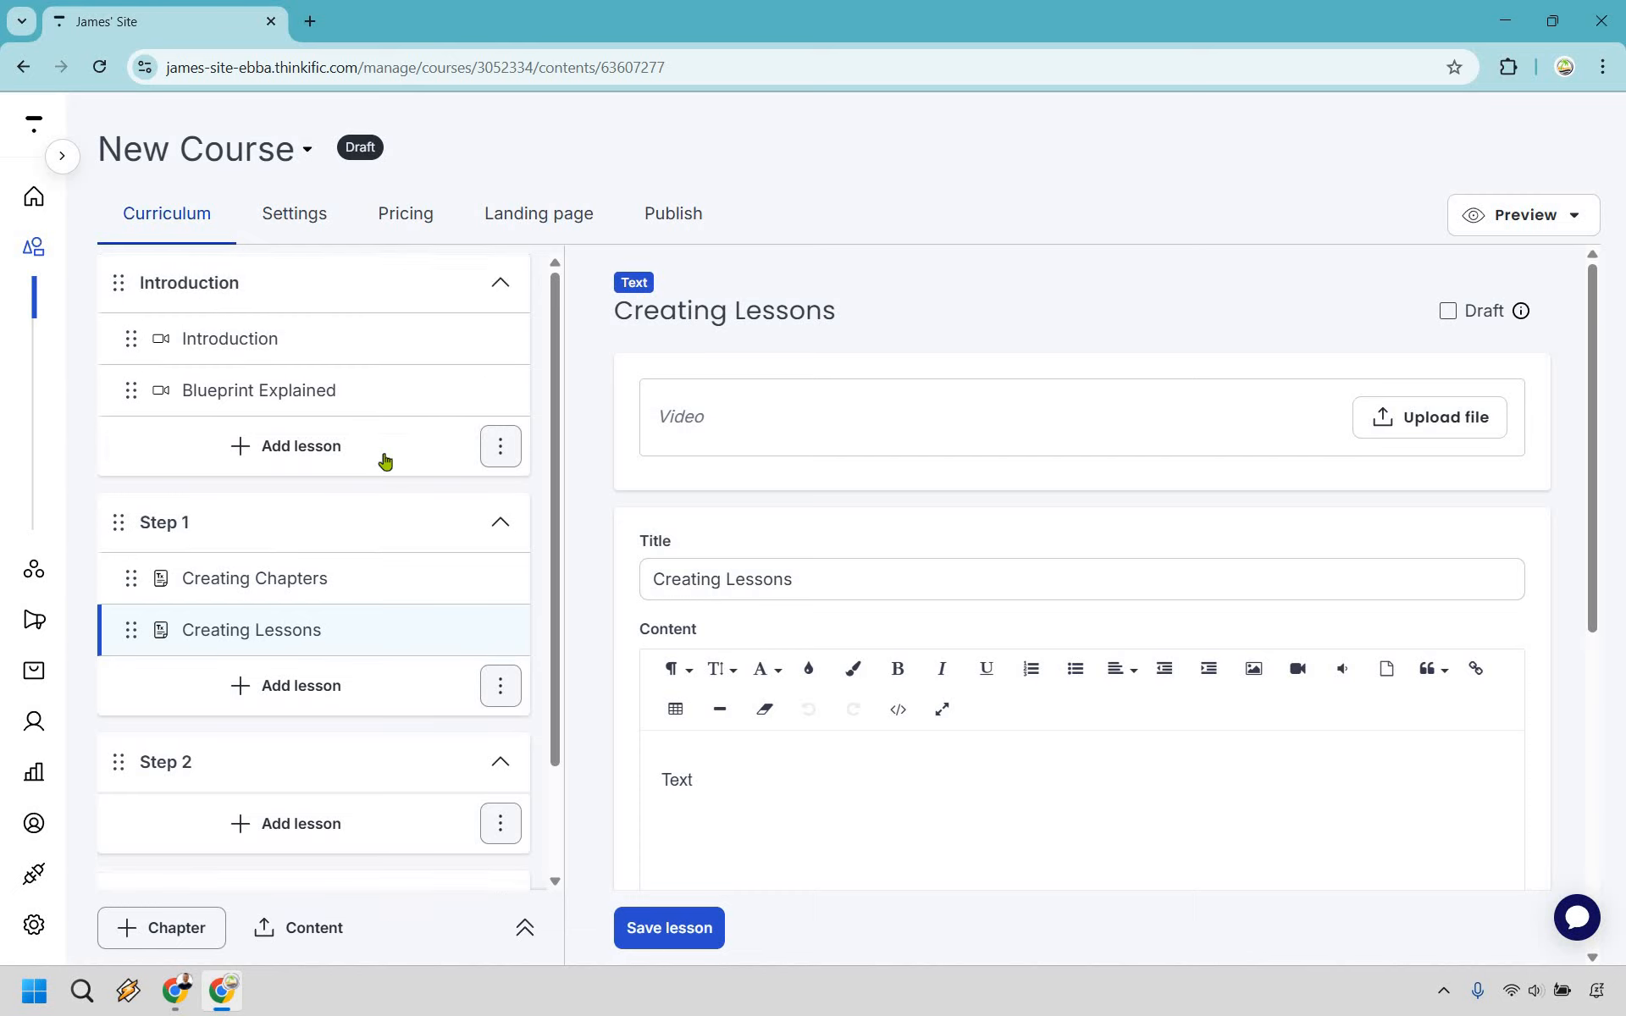
scroll(246, 329, down, 1)
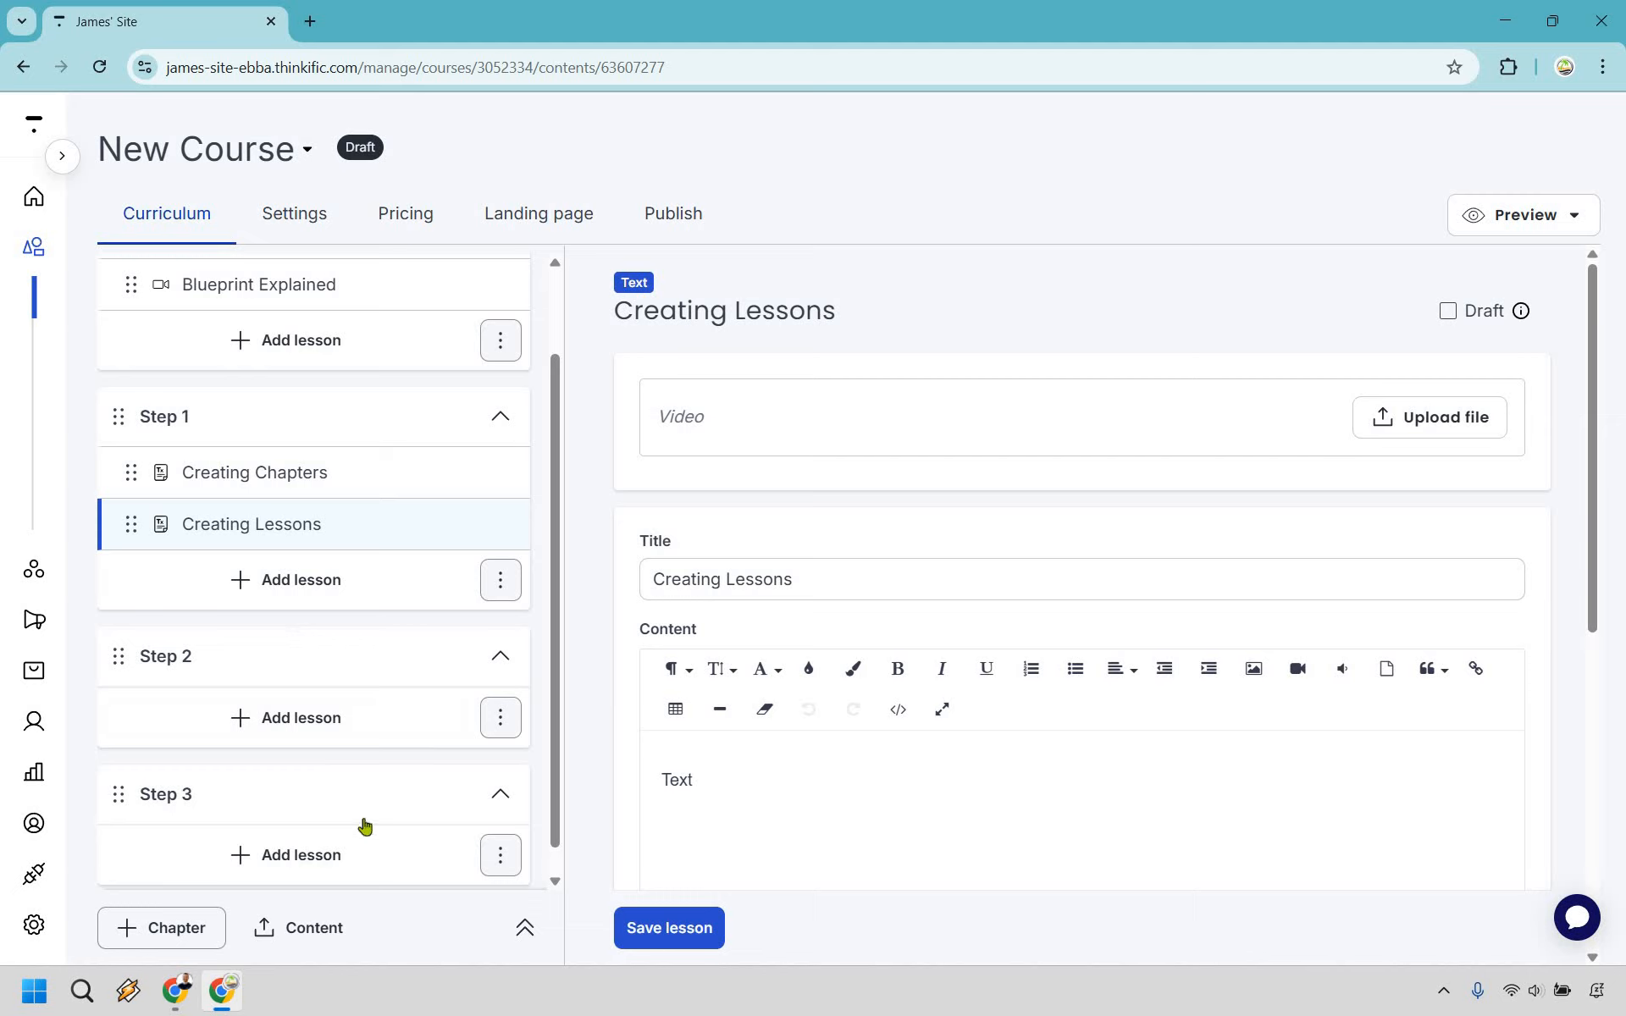
scroll(362, 815, down, 1)
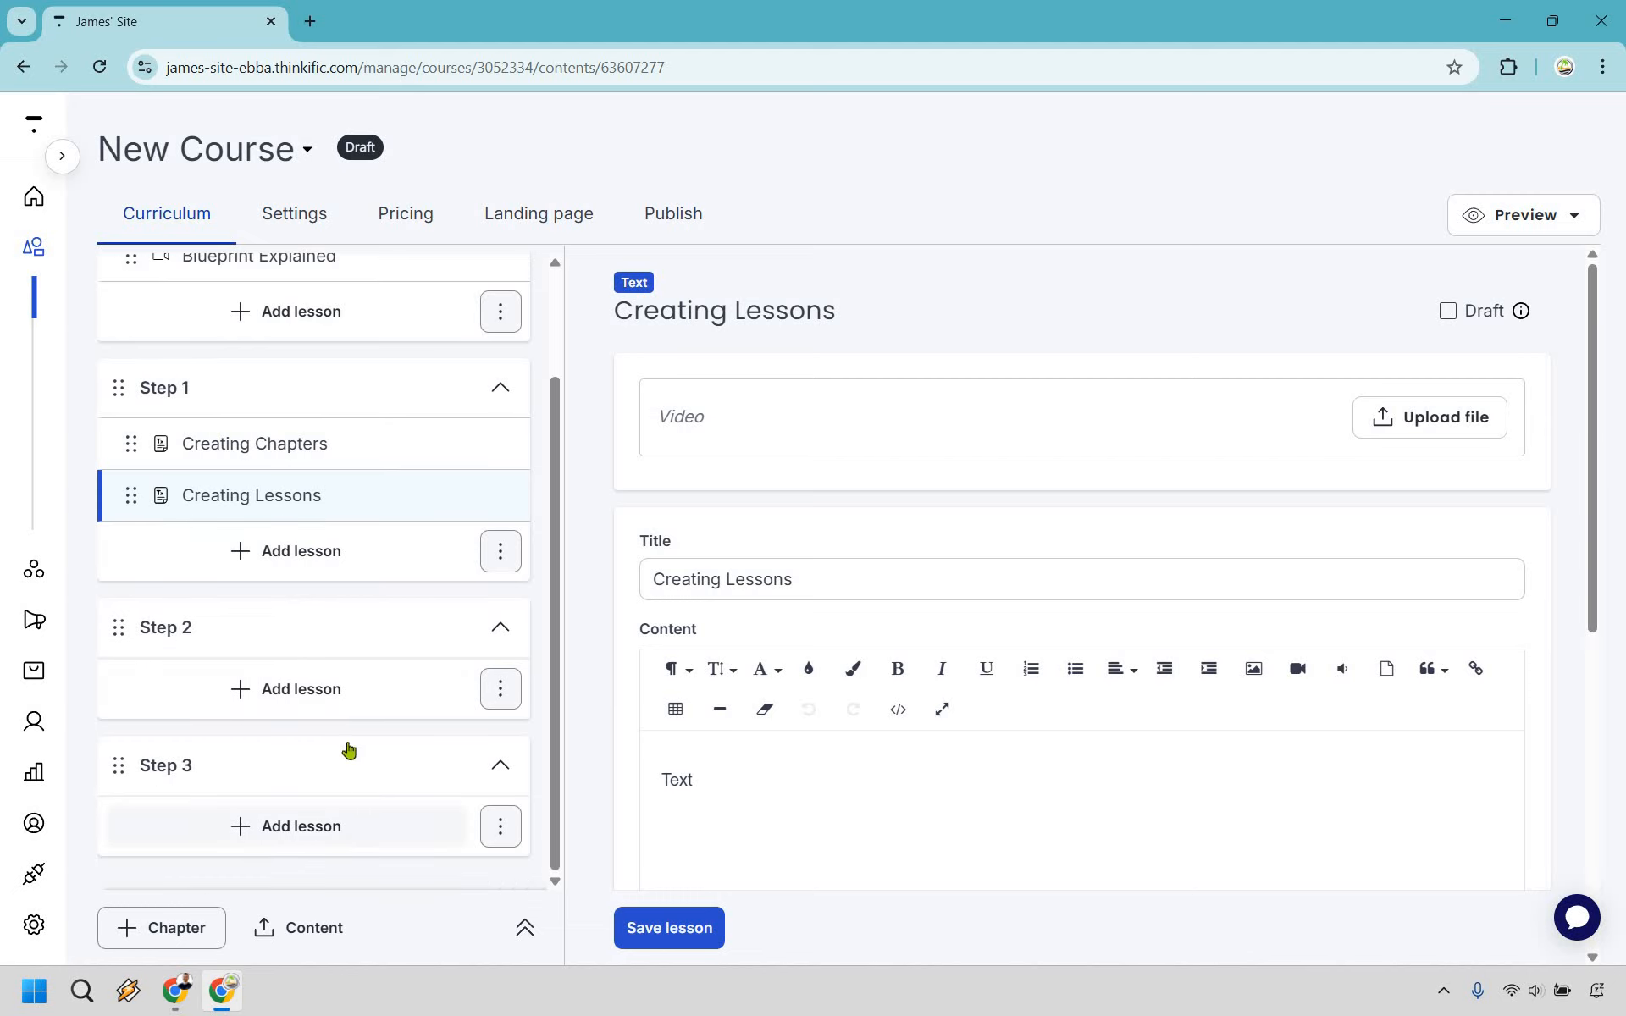
scroll(345, 751, up, 1)
scroll(338, 708, down, 1)
scroll(330, 698, down, 1)
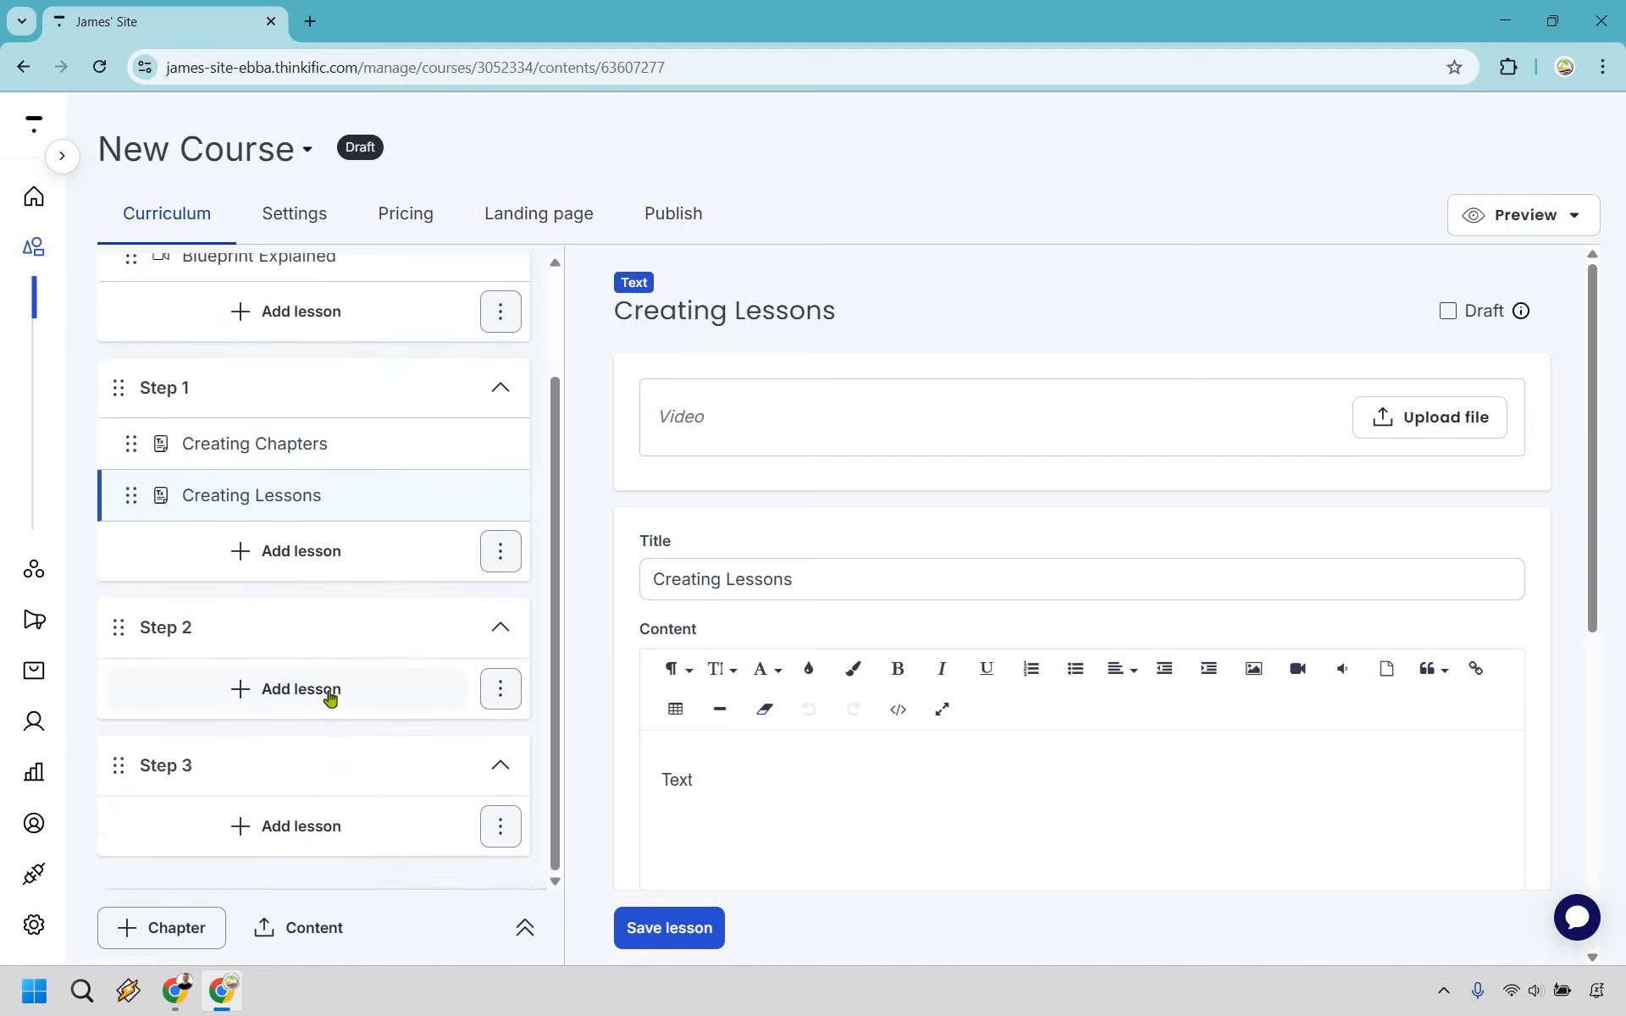
click(330, 696)
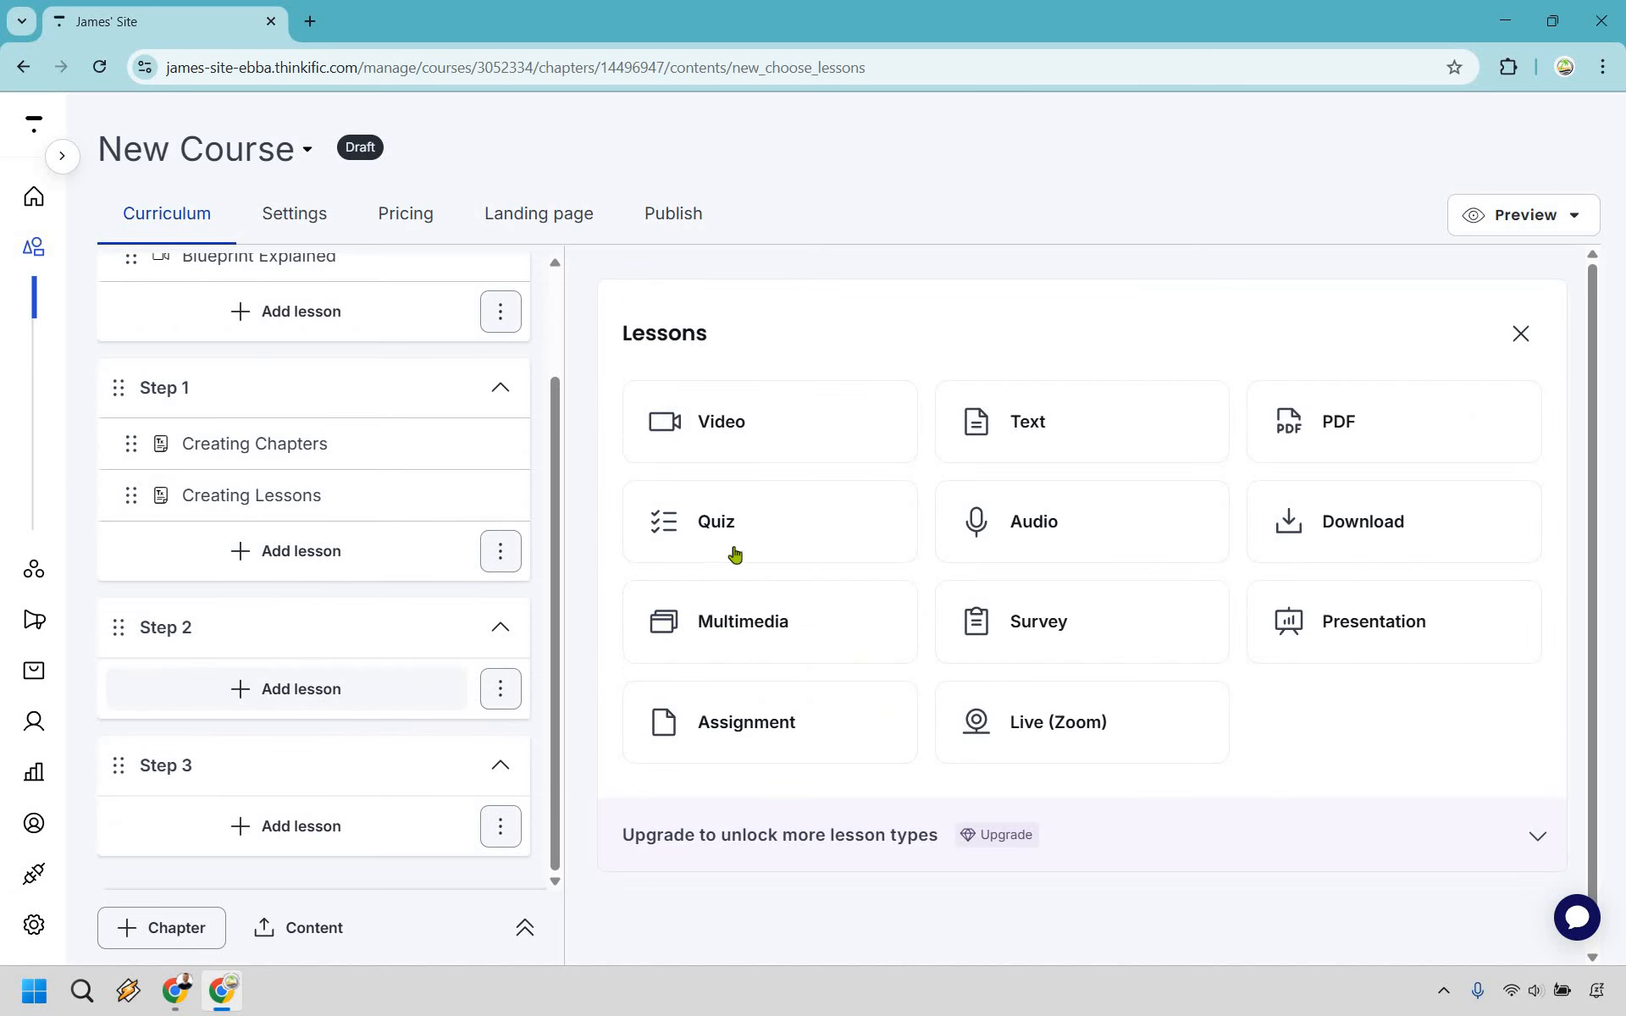
click(809, 505)
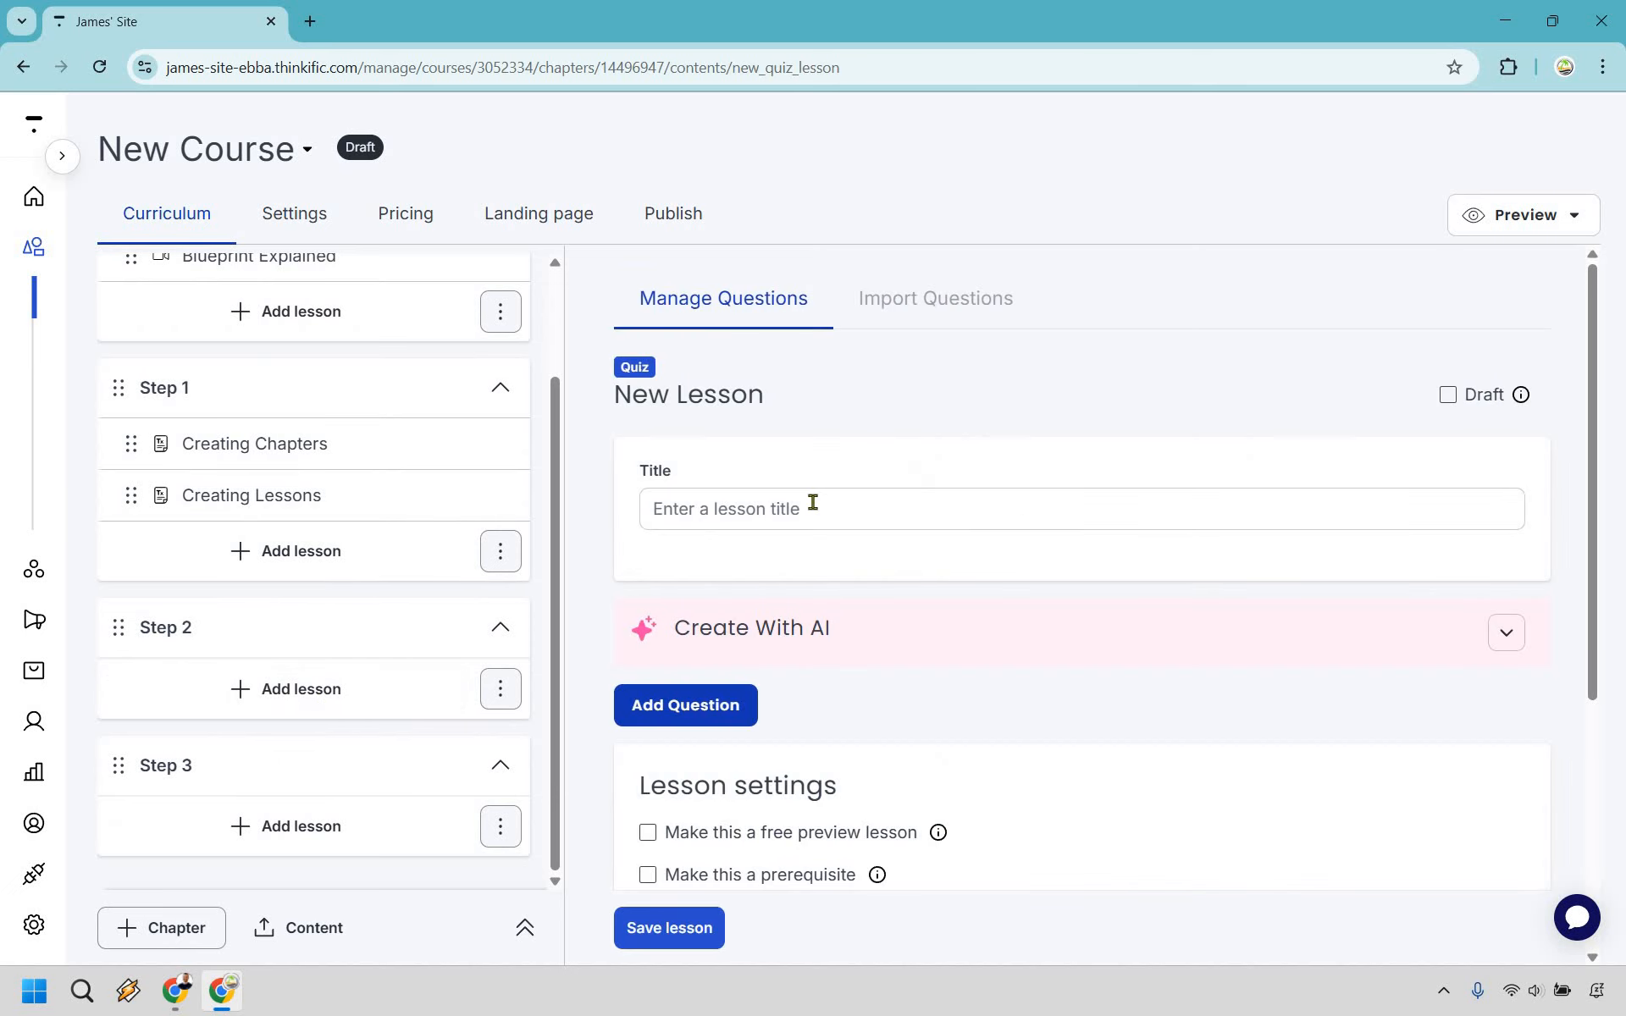
click(812, 502)
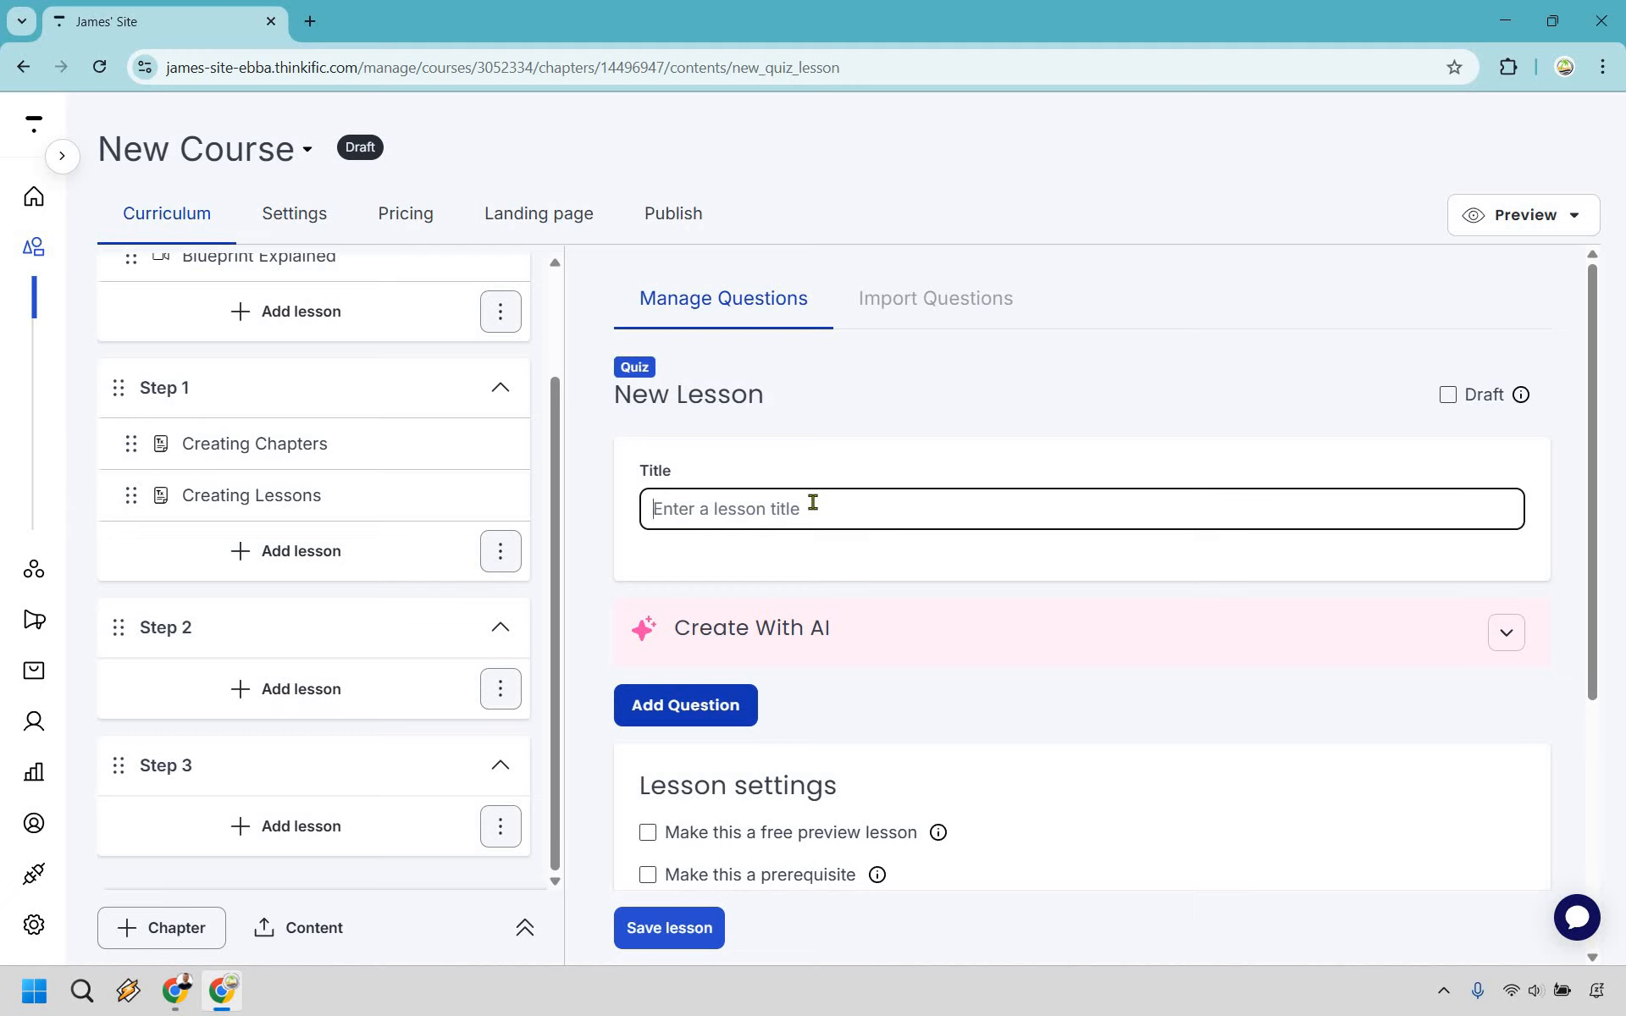
text(How To Se)
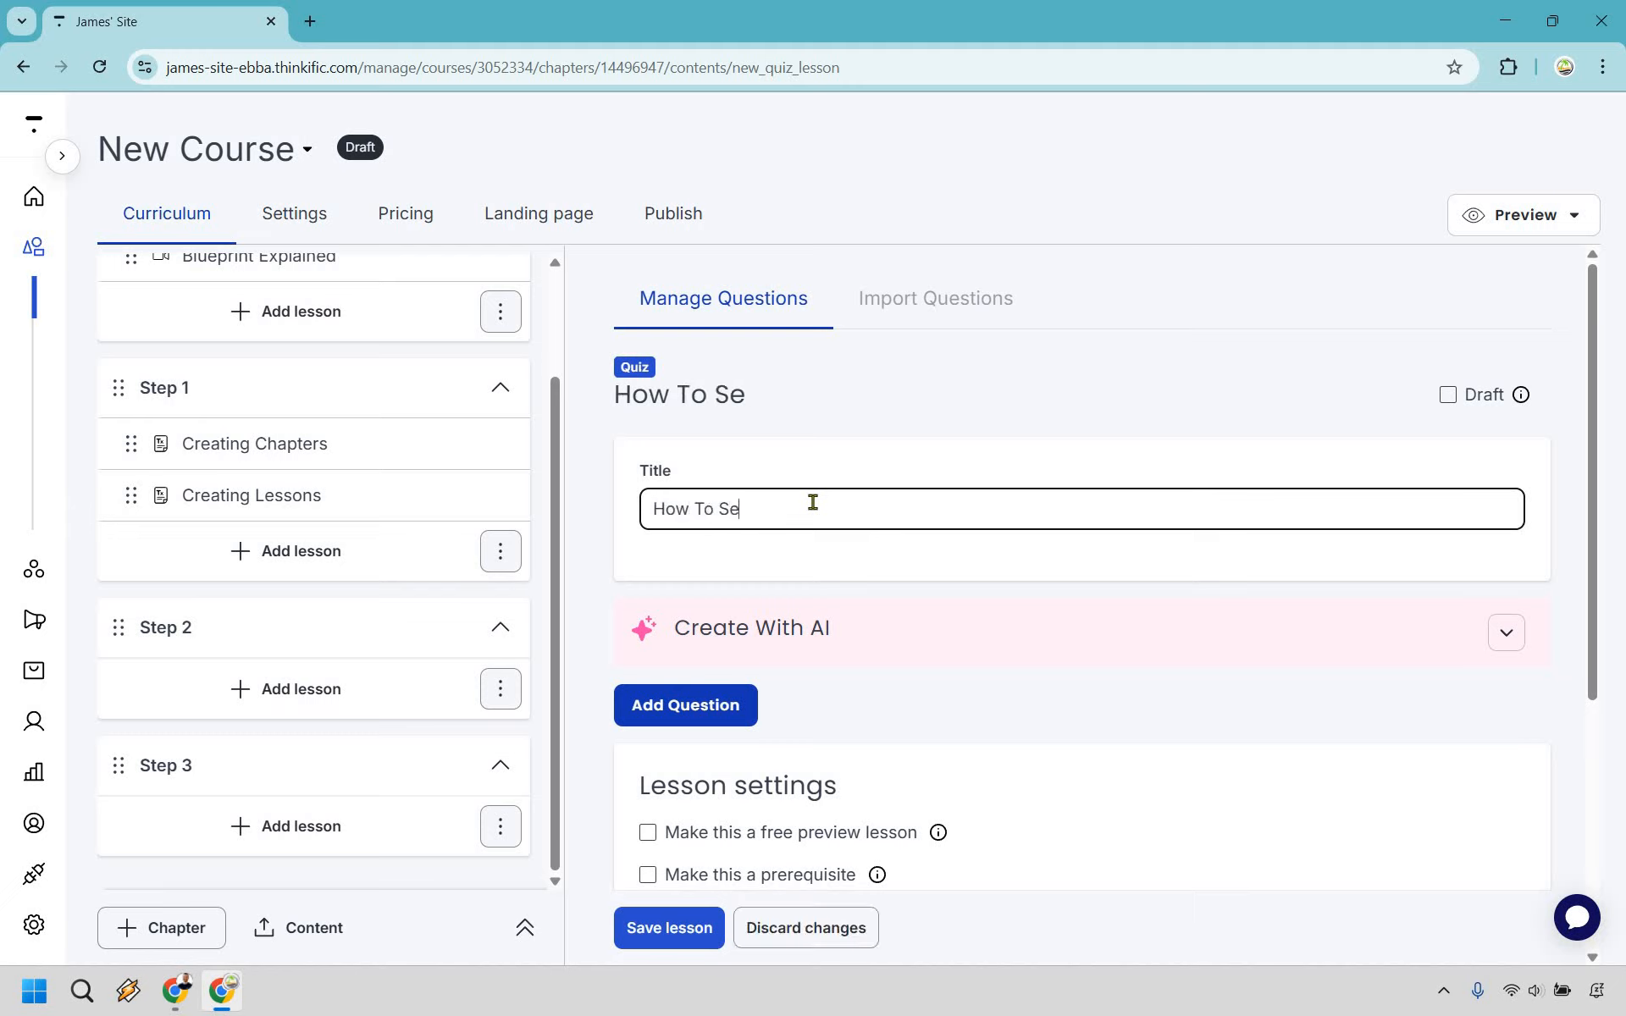
text(tup Your Course)
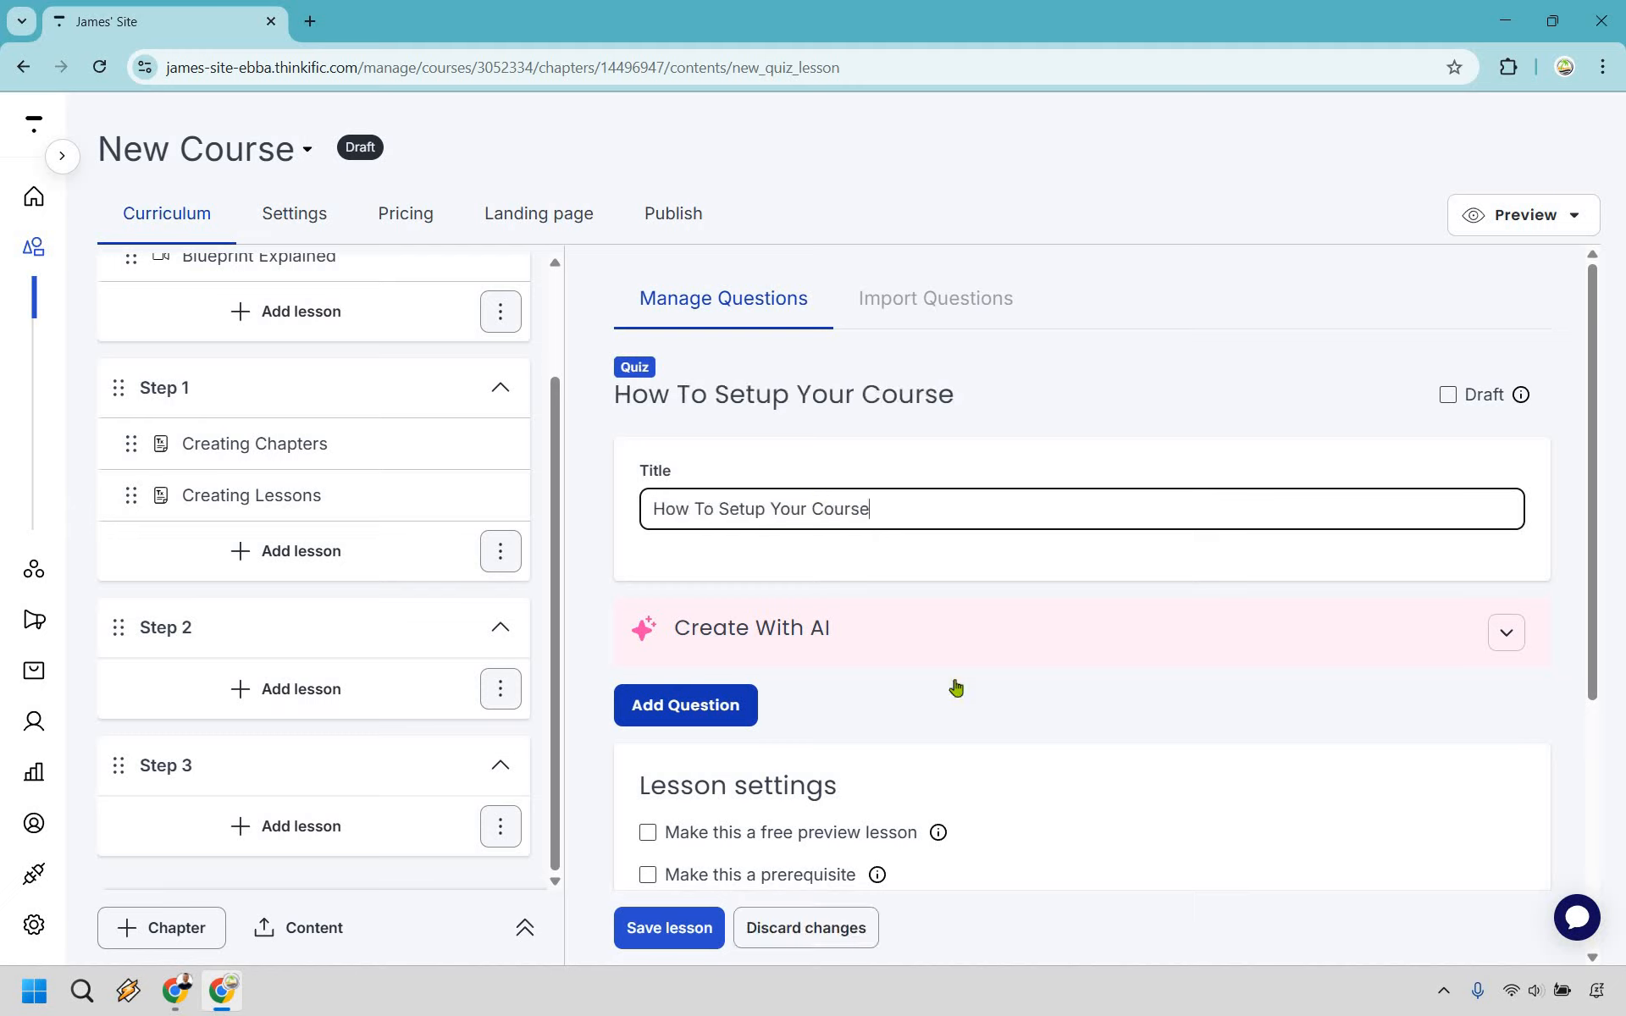
Step: Add a quiz question with one correct answer that reads "What's the first step of setting up your course?"
scroll(956, 688, down, 4)
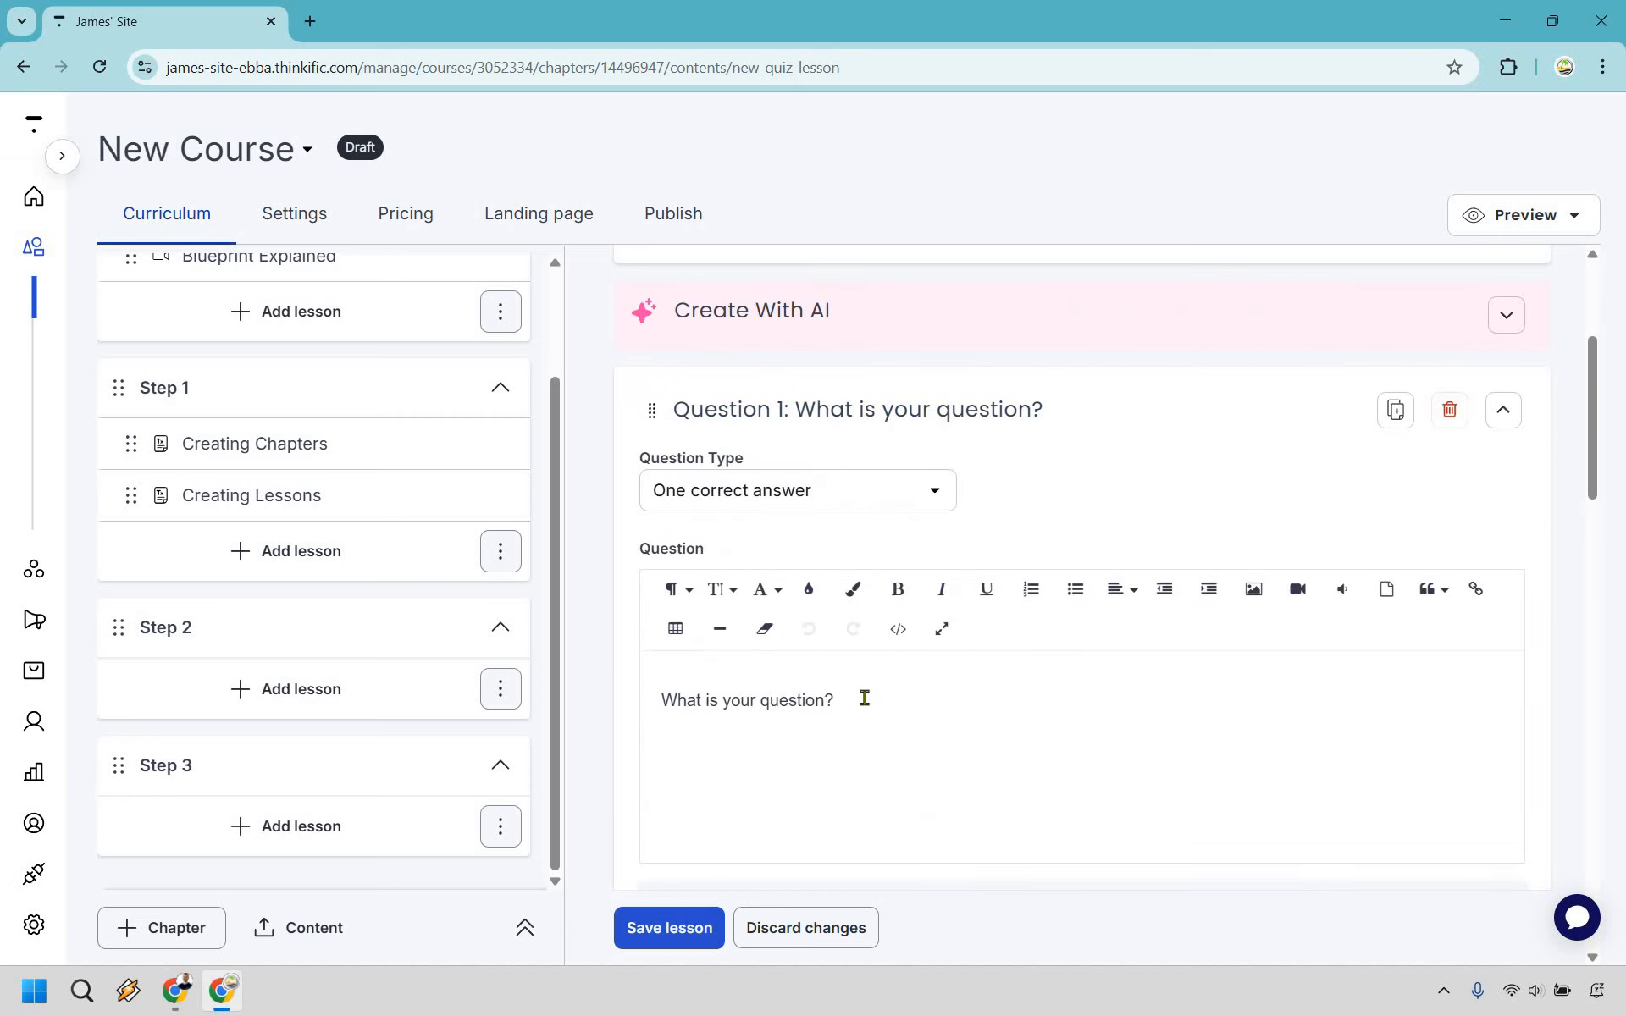
click(864, 698)
key(ctrl+a)
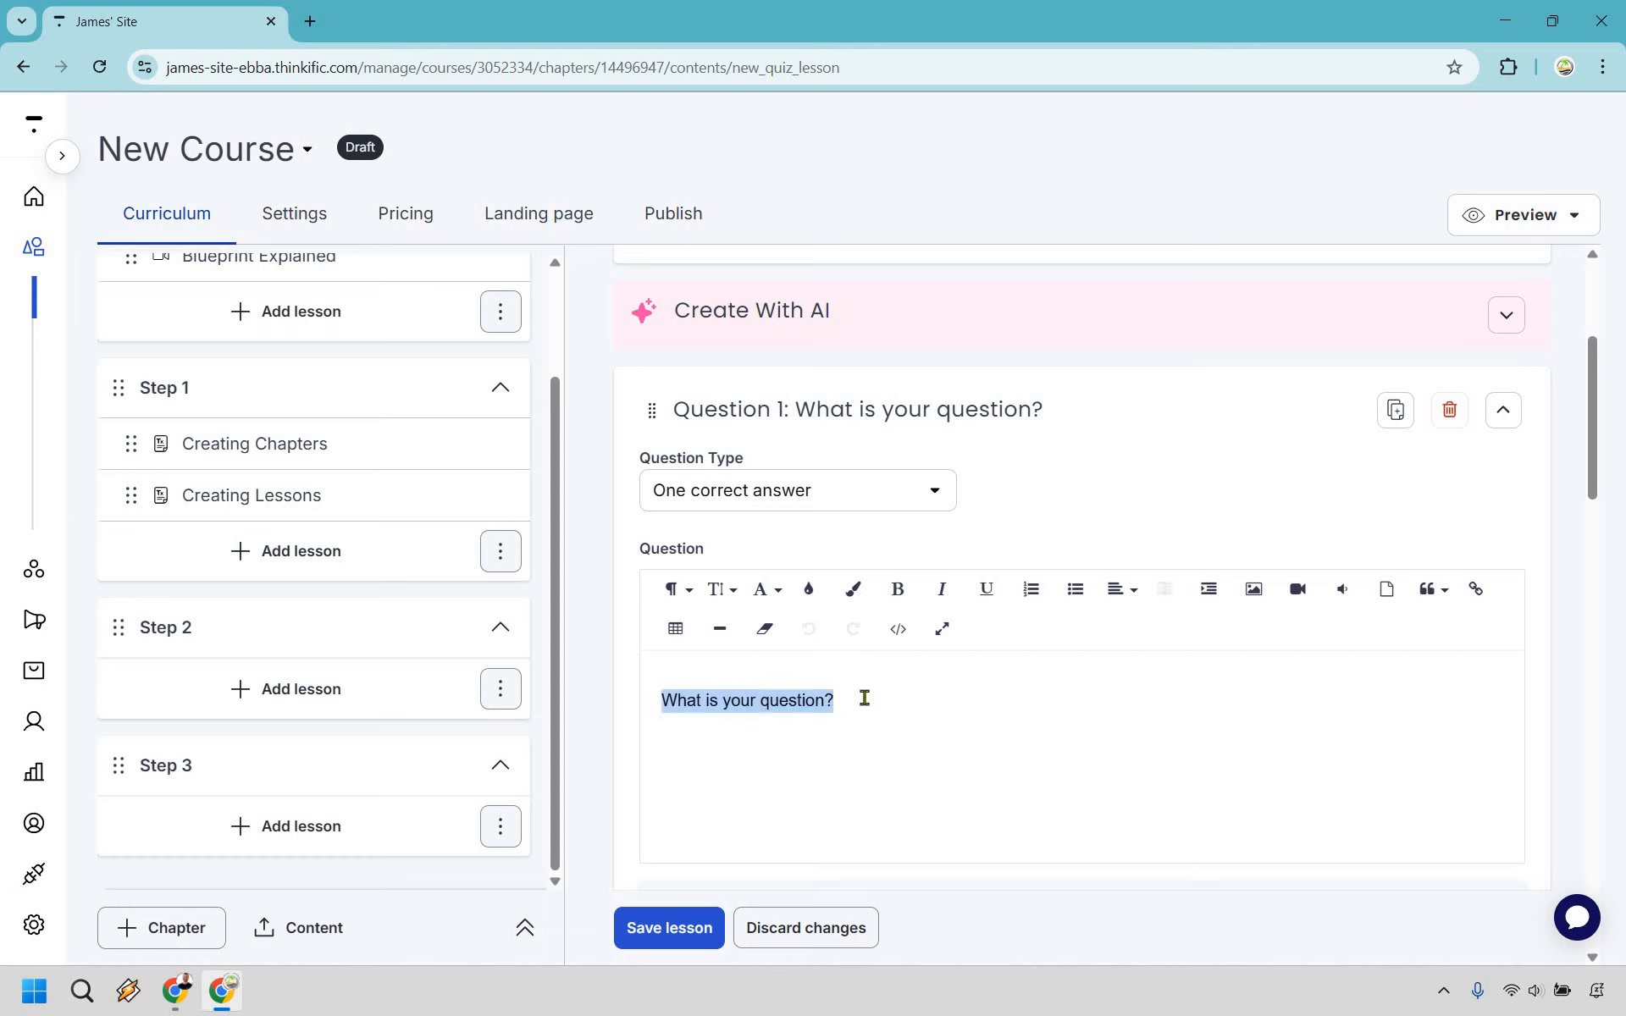
text(What's the )
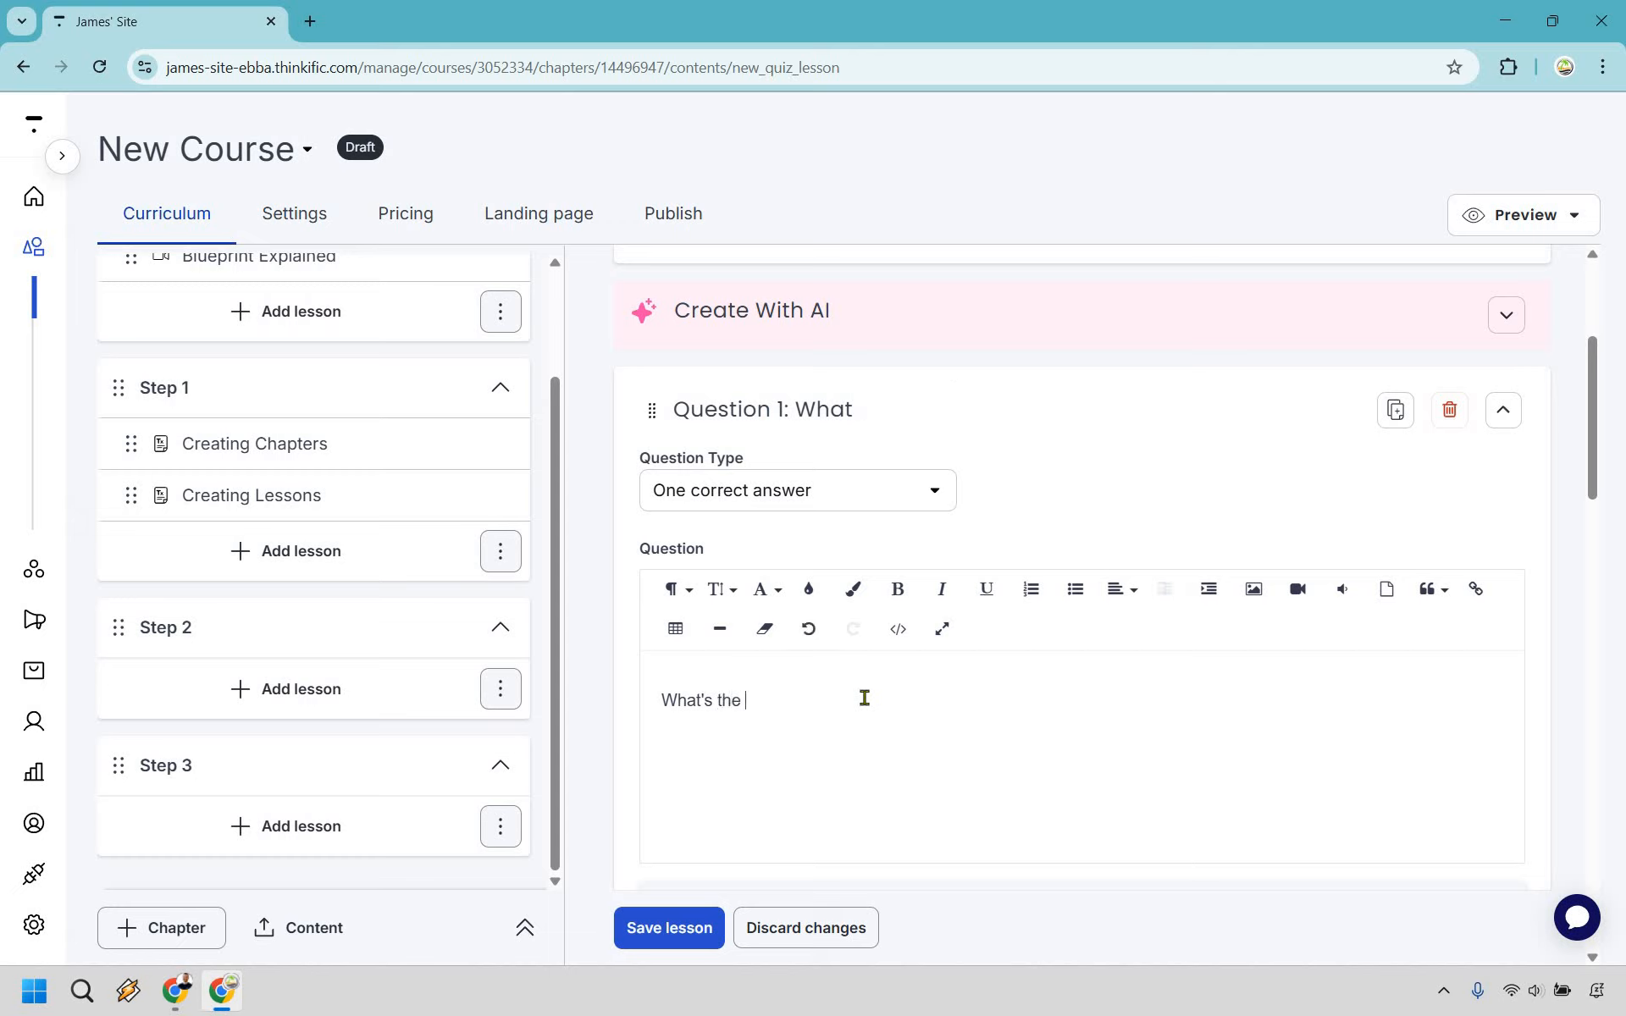
text(first step of setting up your course?)
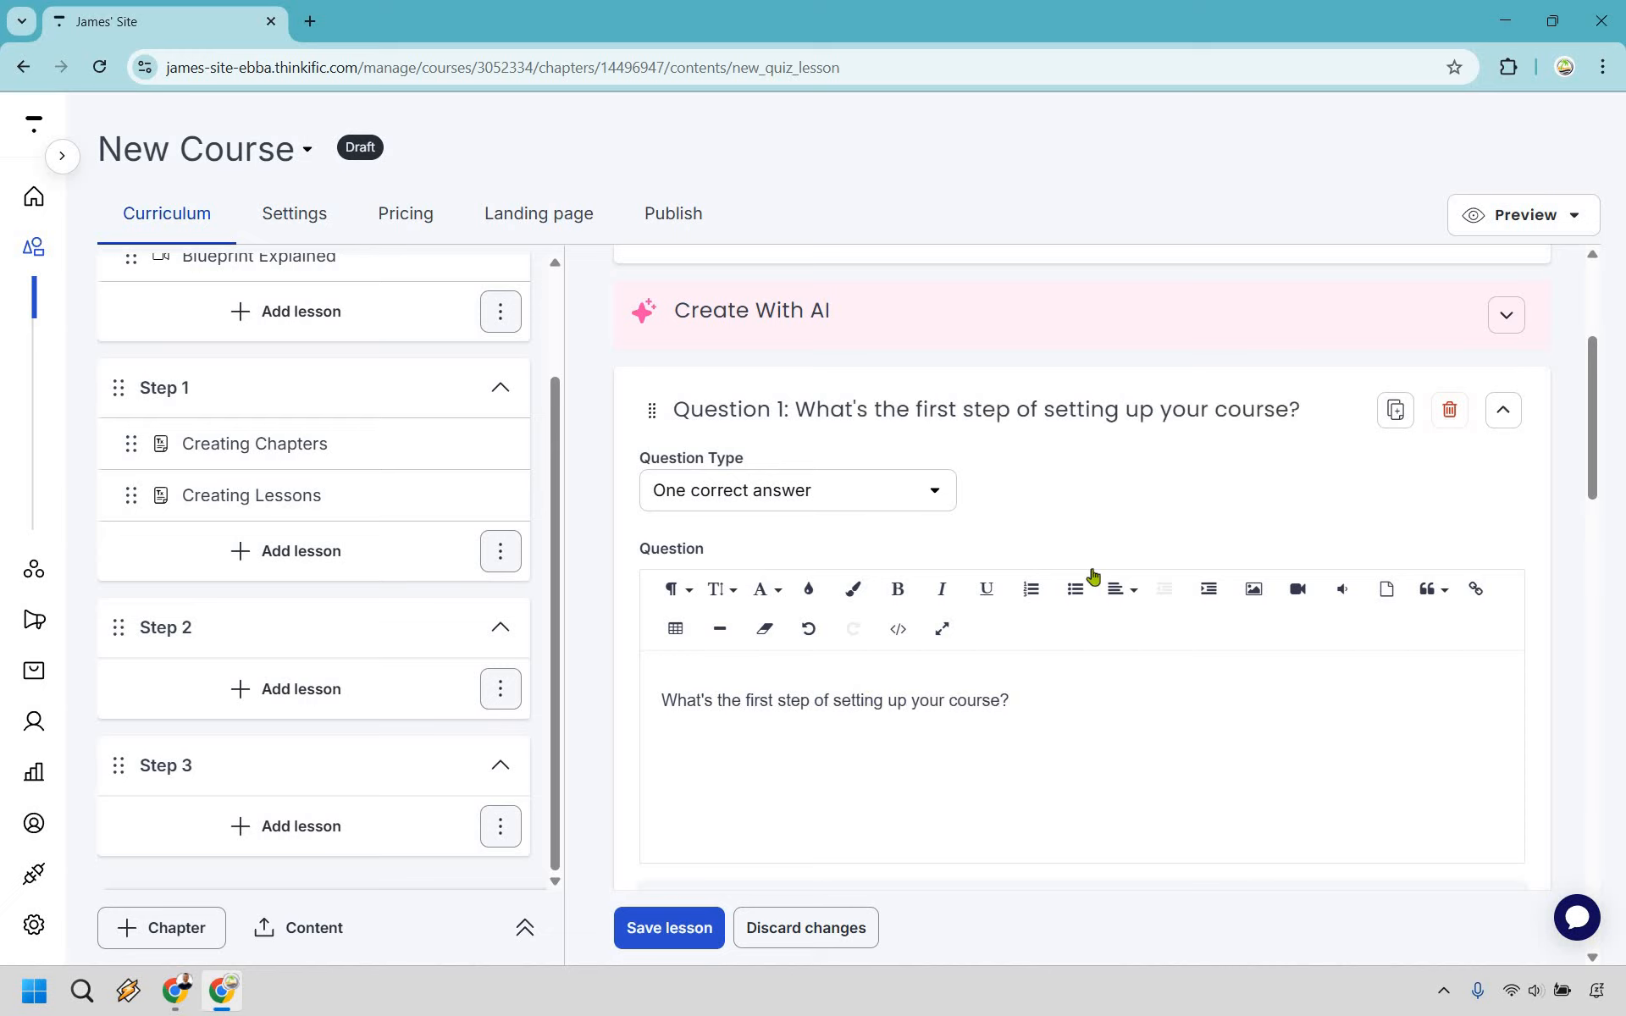
Step: Set the question's correct first choice to "Creating Chapters and Lessons" and its second choice to "Doing a backflip"
scroll(809, 657, down, 5)
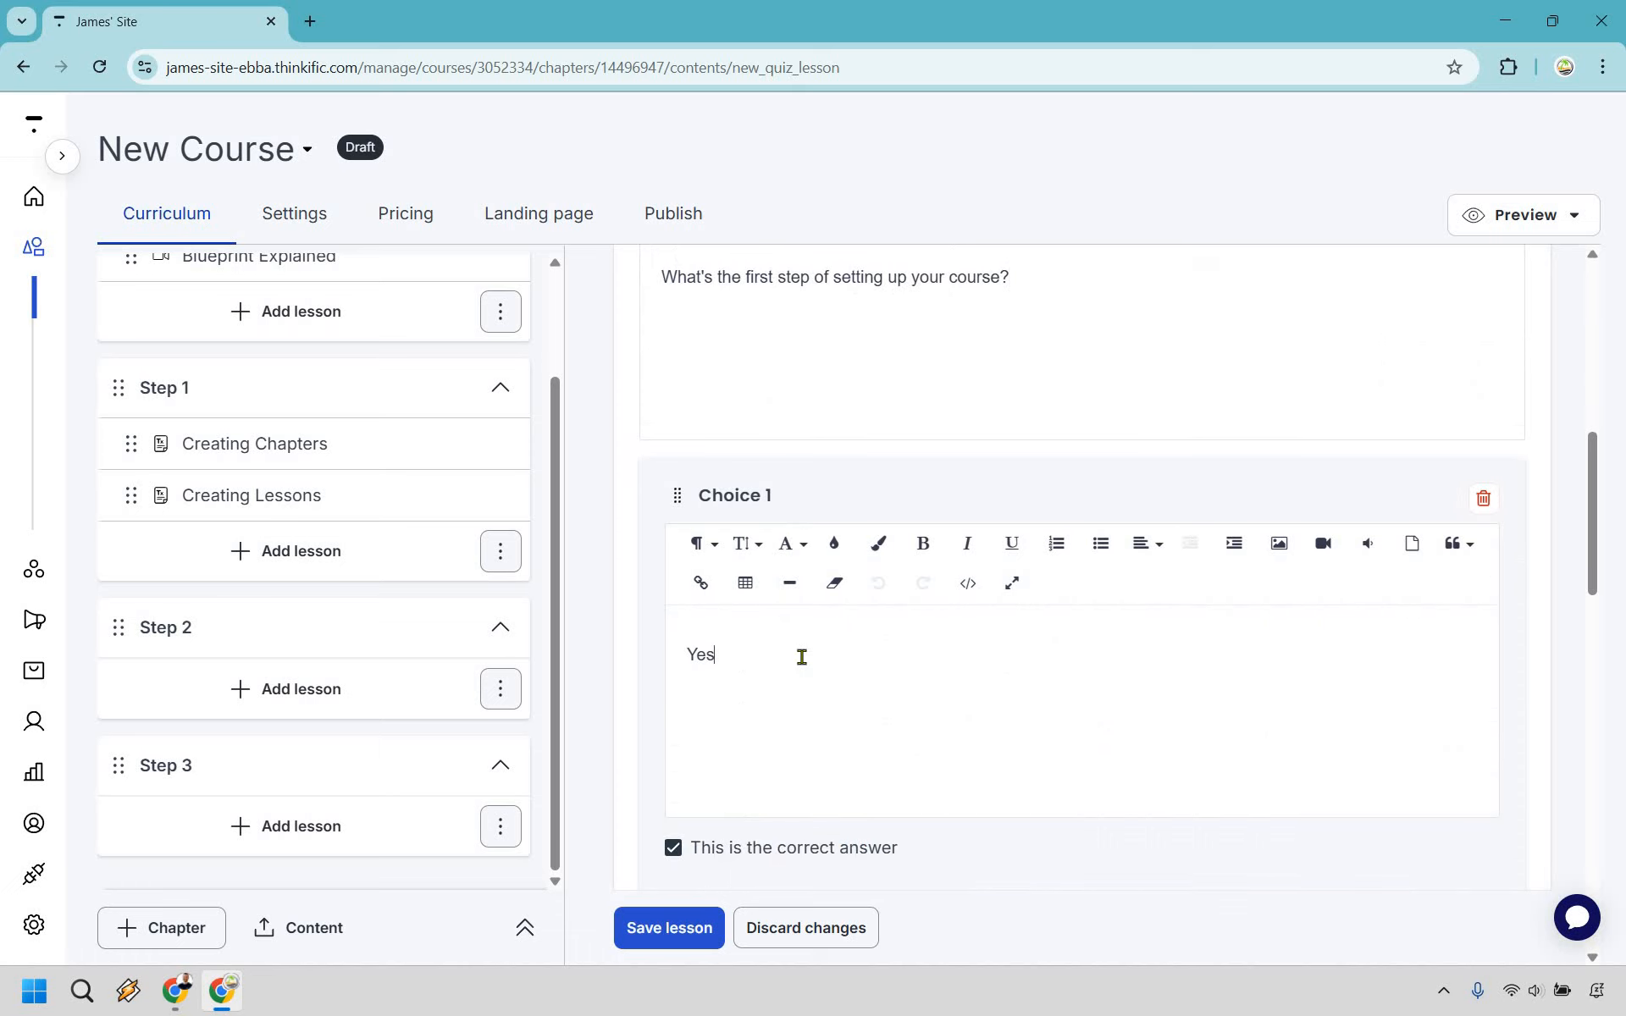
triple_click(801, 657)
text(Creating Chapters and Lessons)
scroll(1008, 559, down, 1)
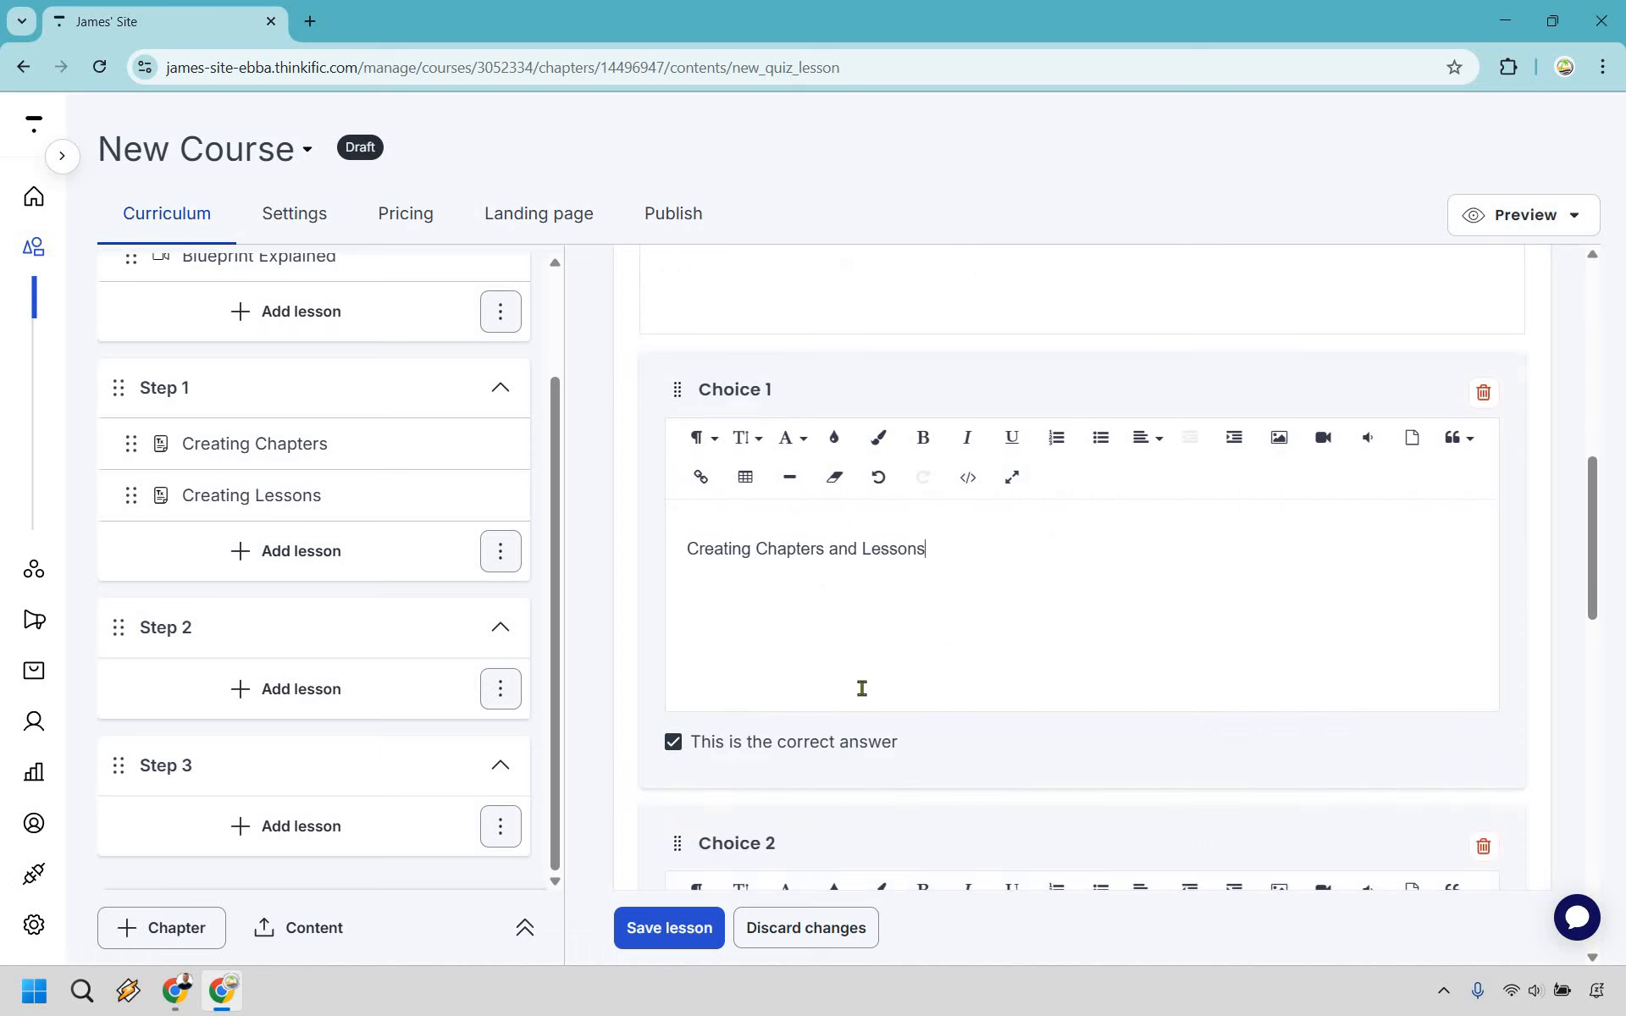
scroll(790, 783, down, 1)
scroll(791, 786, down, 2)
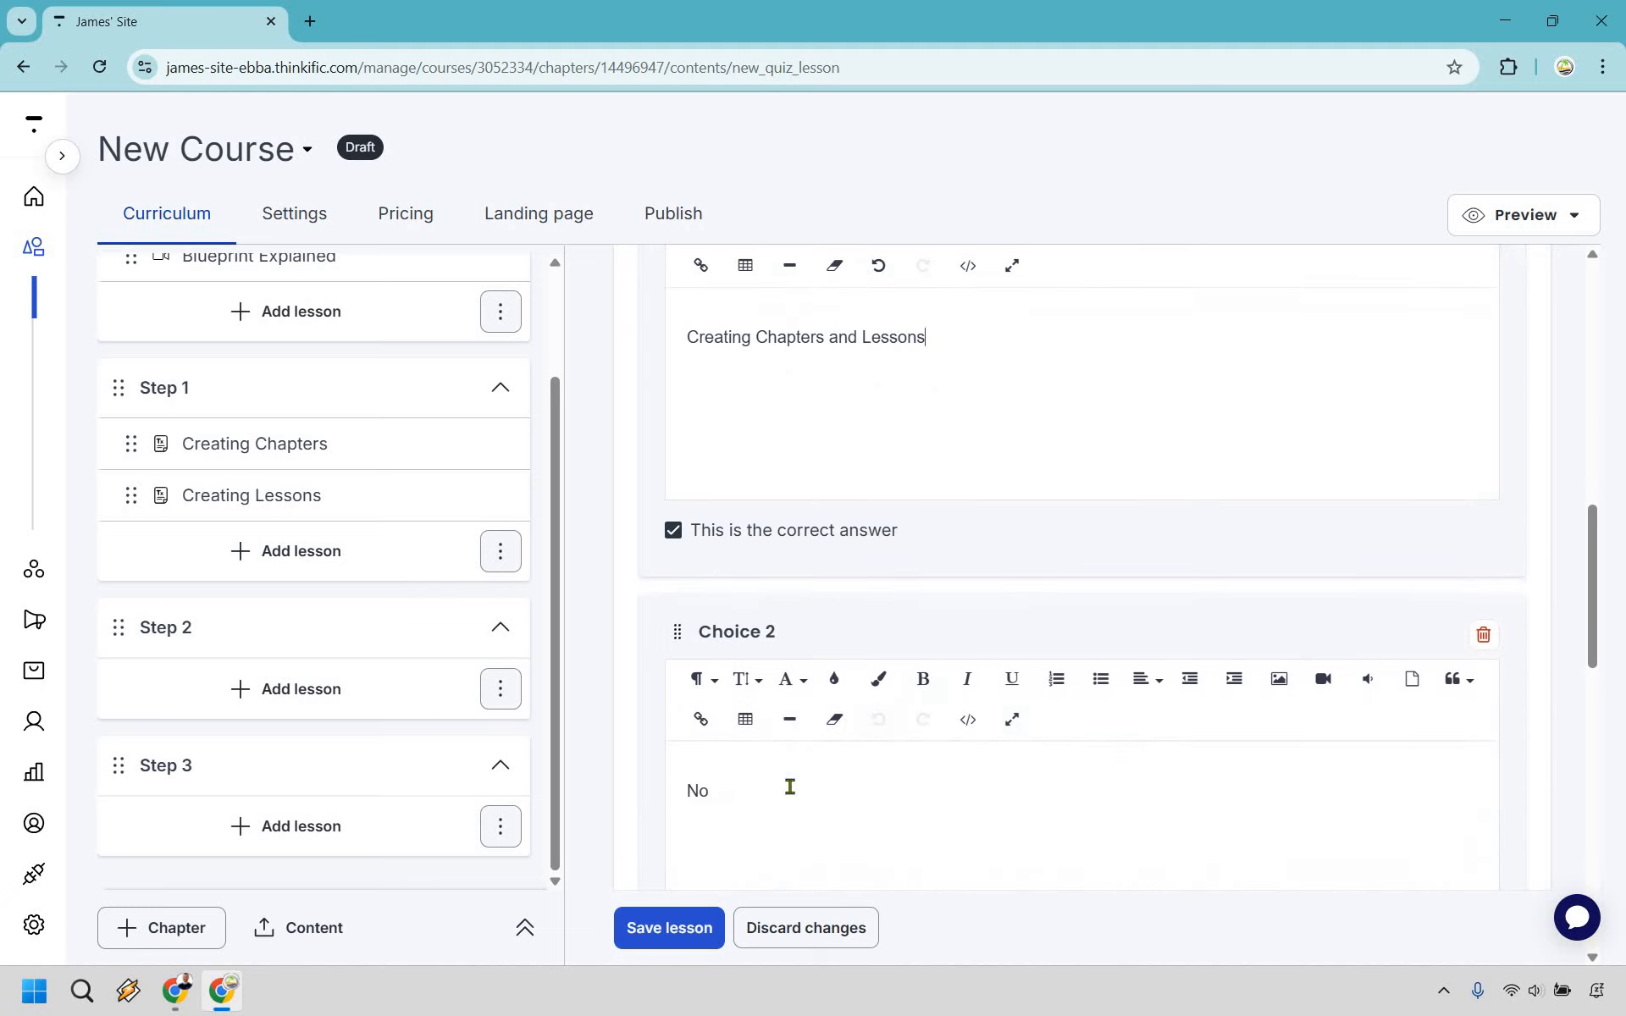
key(ctrl+a)
text(Doing a backflip)
Step: Add a third answer choice to the question reading "Playing guitar in the rain"
scroll(952, 423, down, 8)
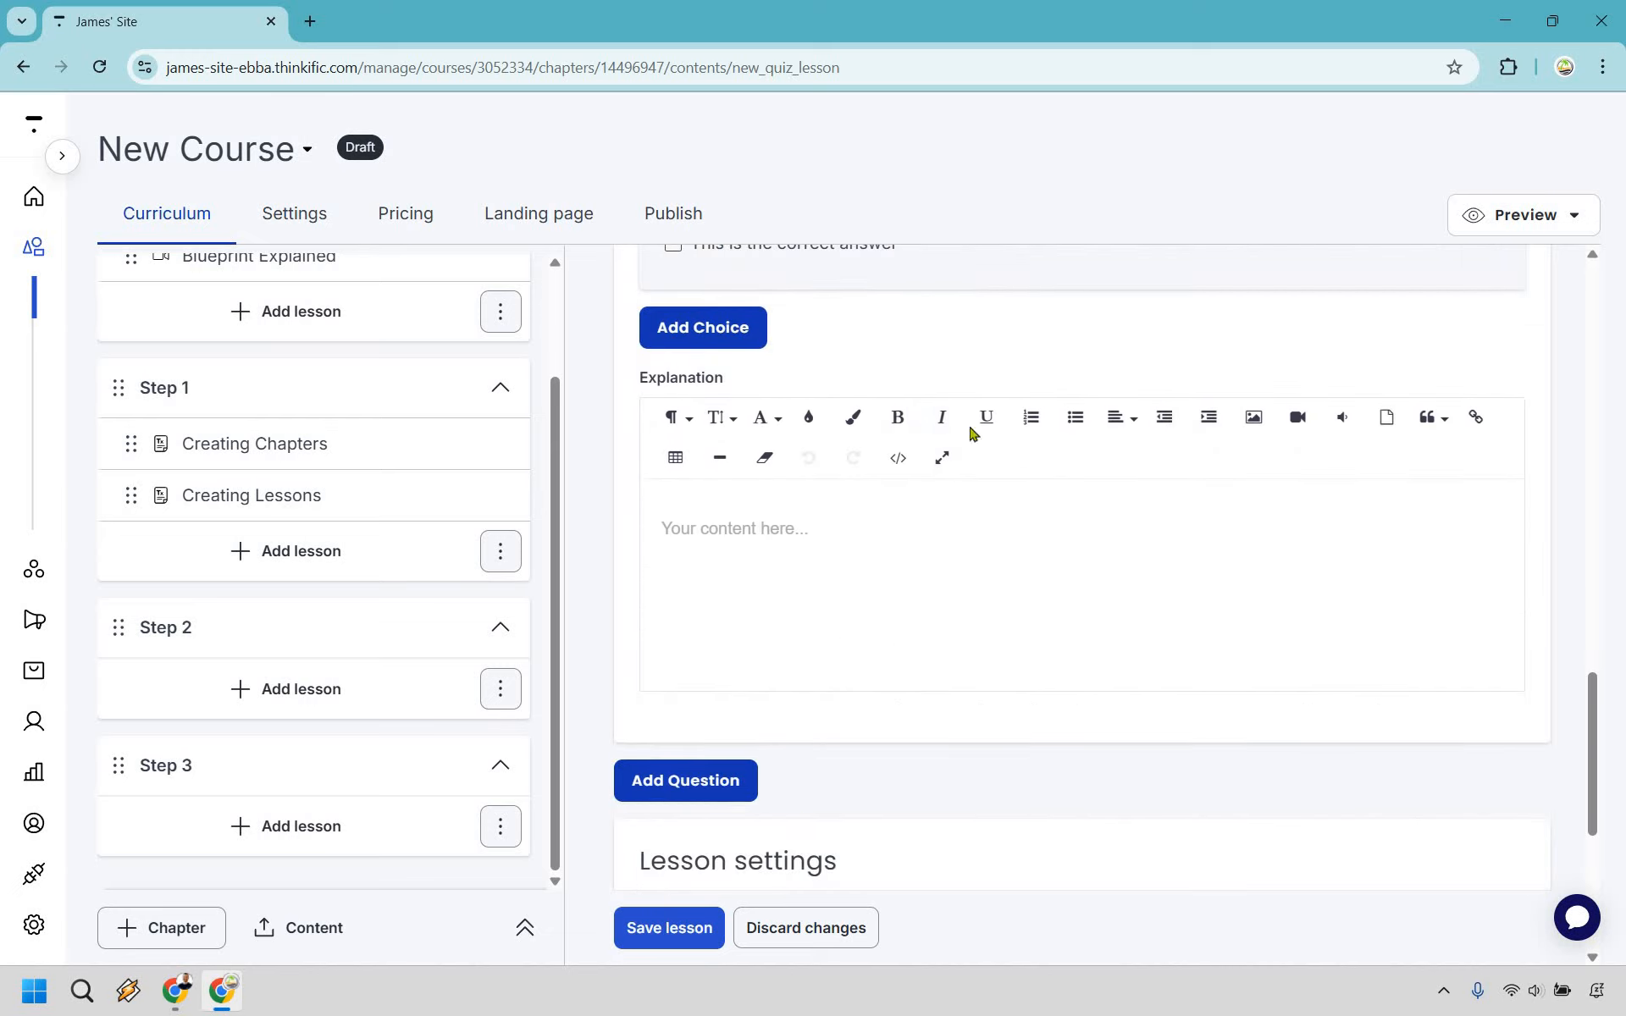
scroll(932, 457, up, 1)
click(715, 434)
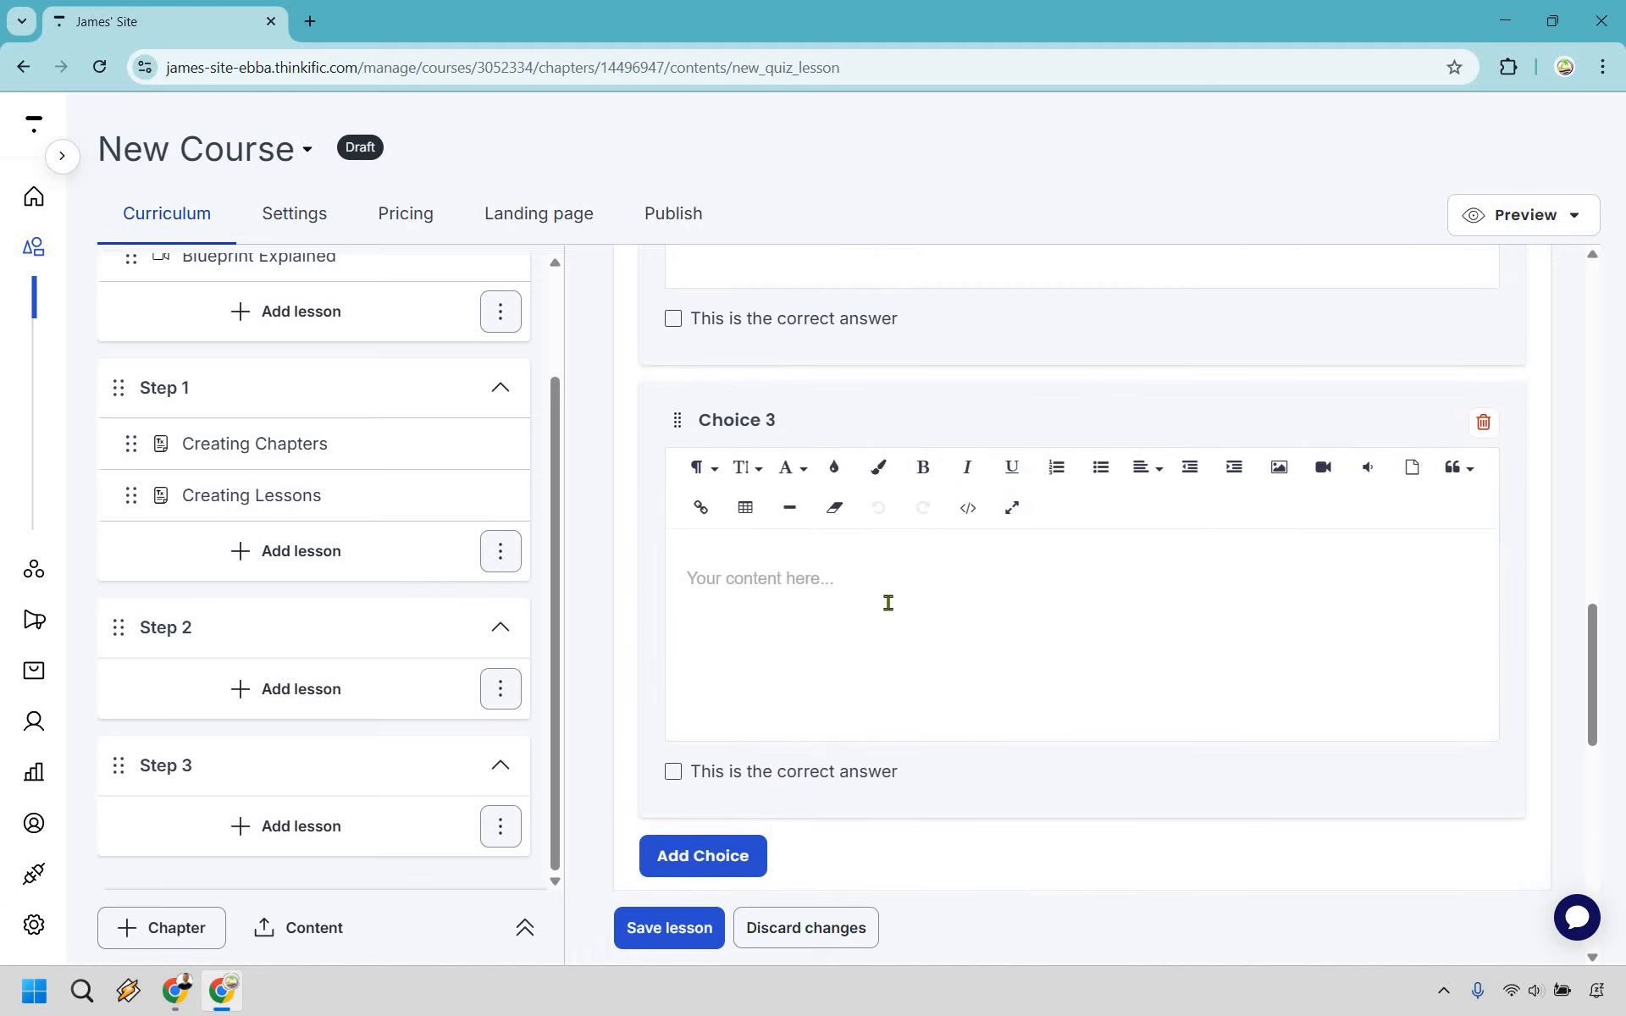
click(888, 603)
text(Playing)
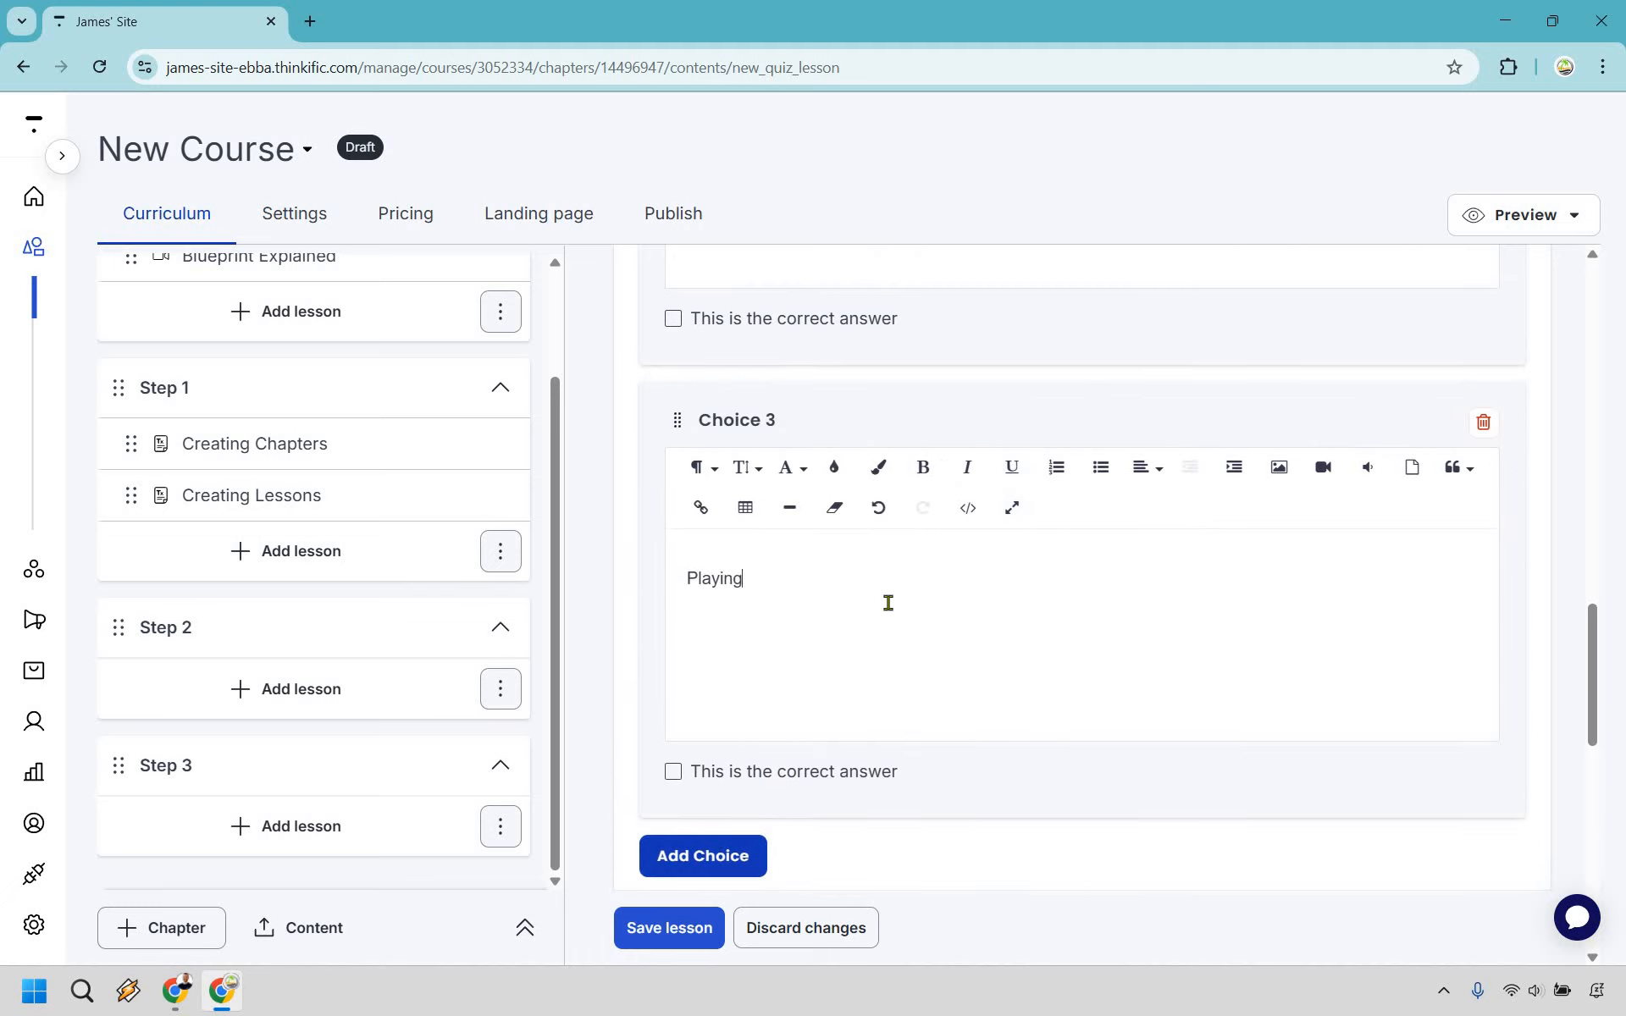
text( guitar in the rain)
Step: Write the question's explanation, beginning "The reason is because, you" and ending with "structure first"
scroll(885, 554, down, 5)
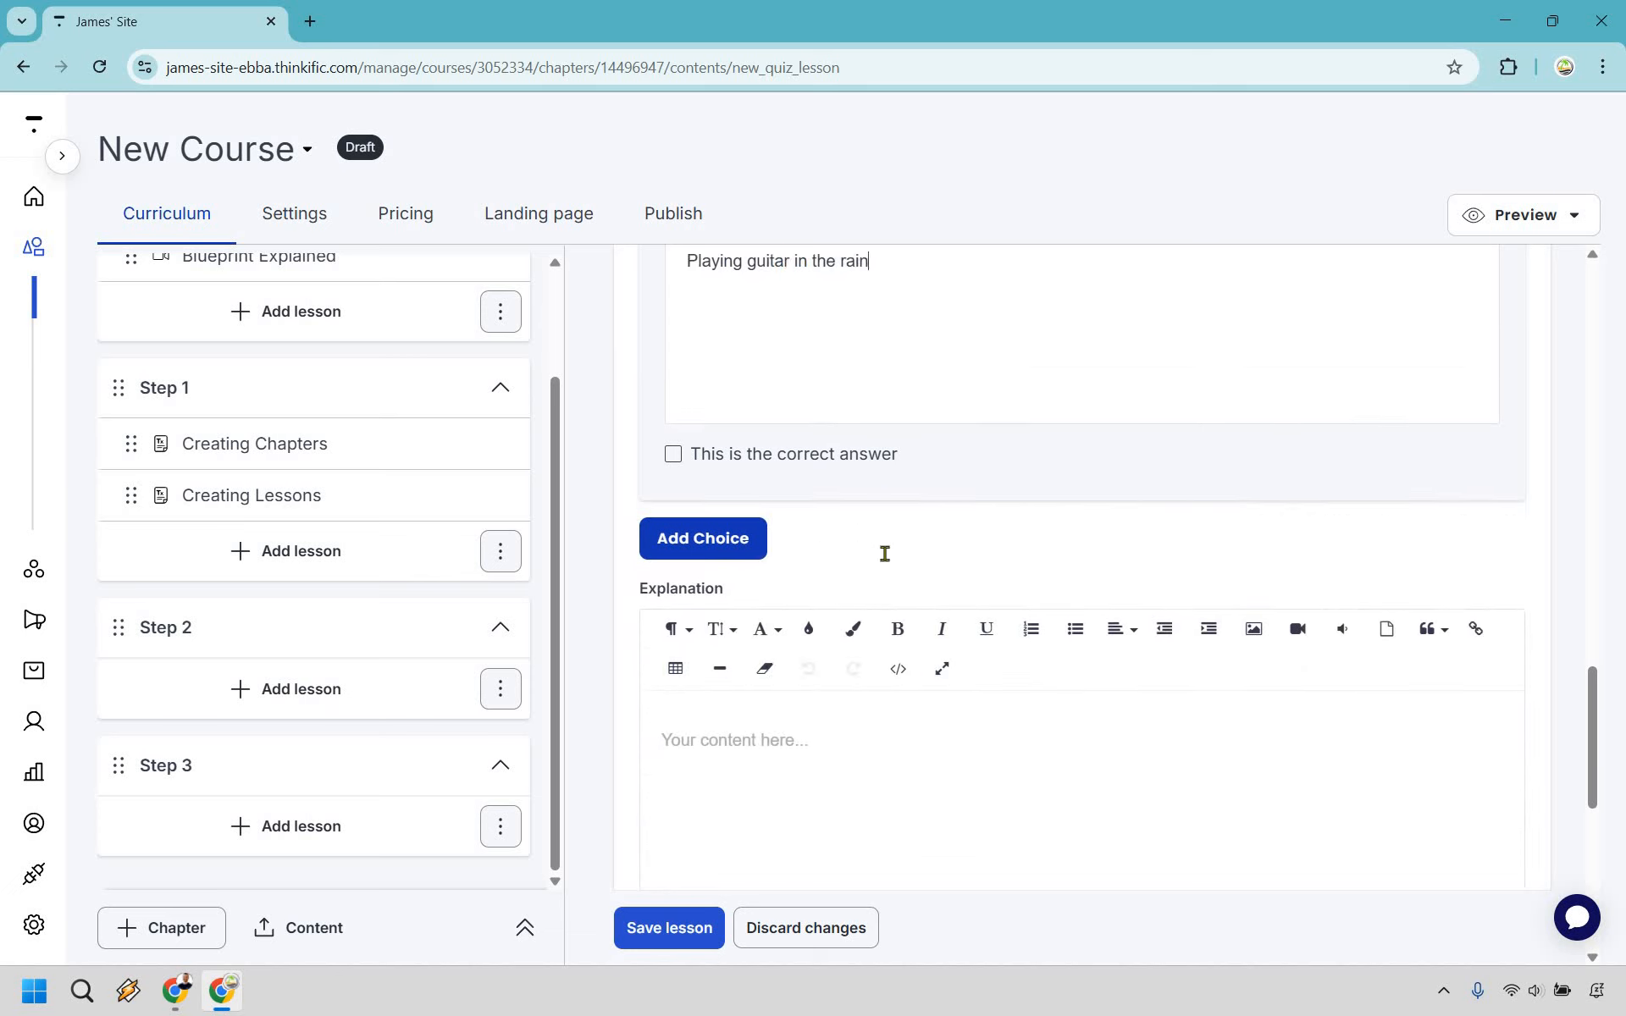
click(885, 554)
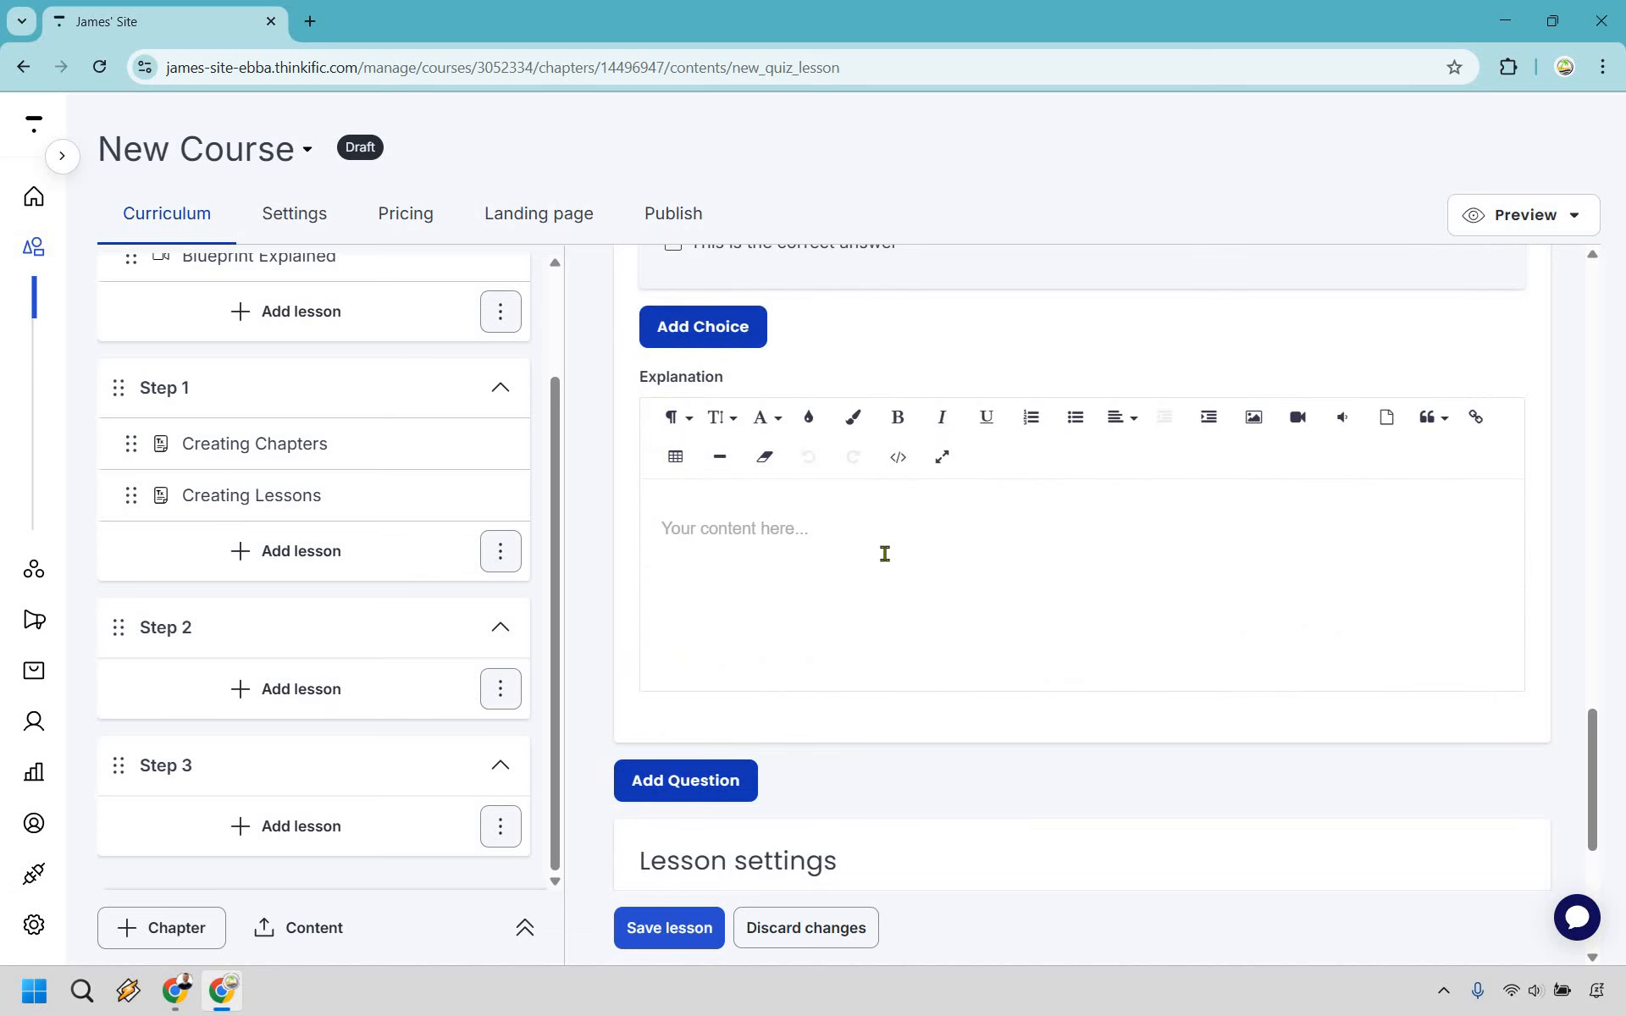
text(The reaons)
key(BackSpace)
key(BackSpace)
key(BackSpace)
key(BackSpace)
text(son is because, yo)
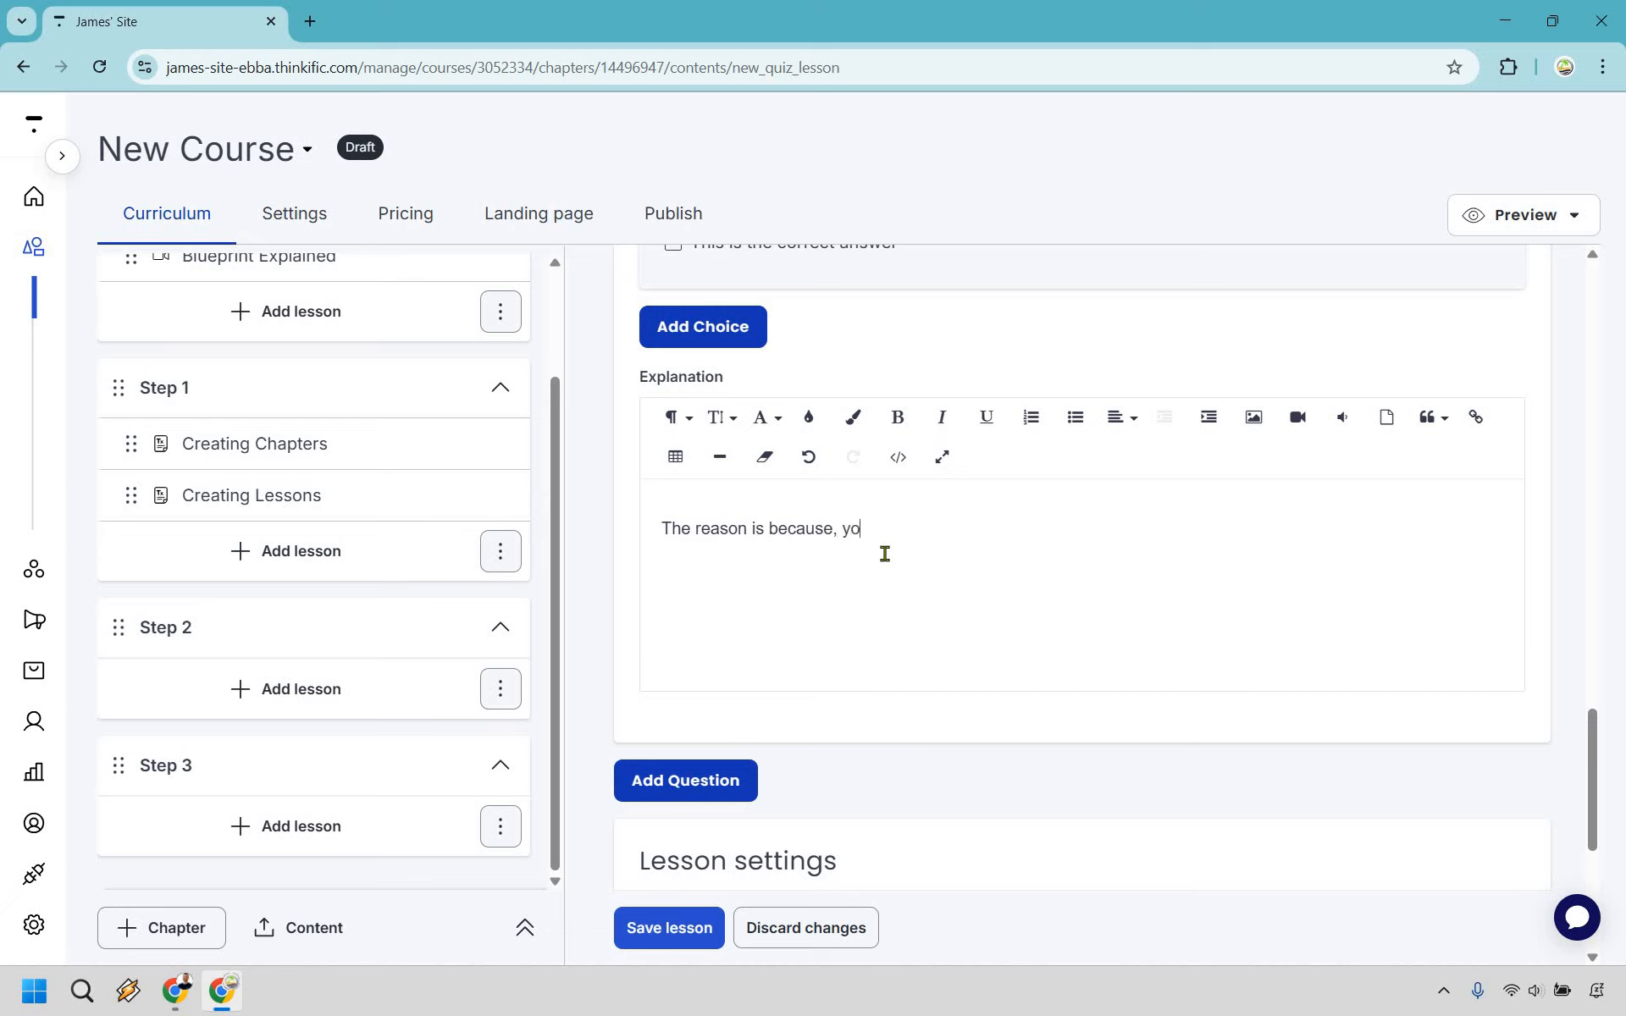
text(u wa)
key(BackSpace)
text(wan)
text(tructure first)
Step: Save the quiz lesson in Step 2 with its default lesson settings
scroll(898, 537, down, 5)
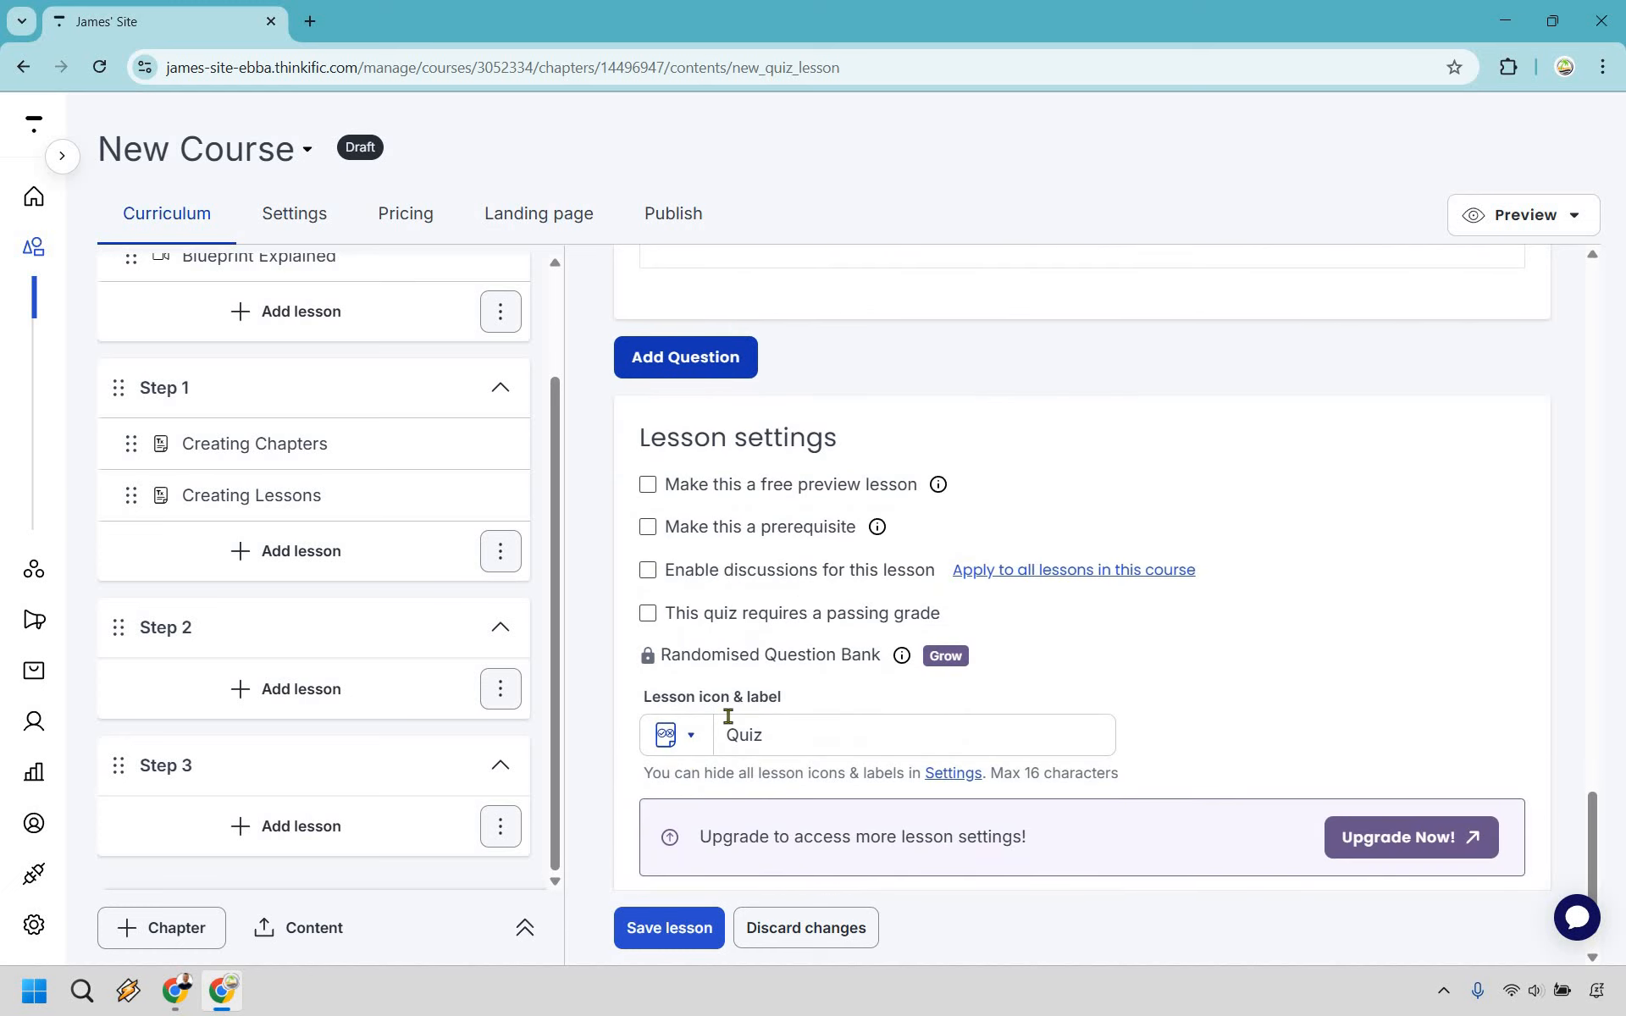
scroll(711, 745, down, 2)
click(668, 907)
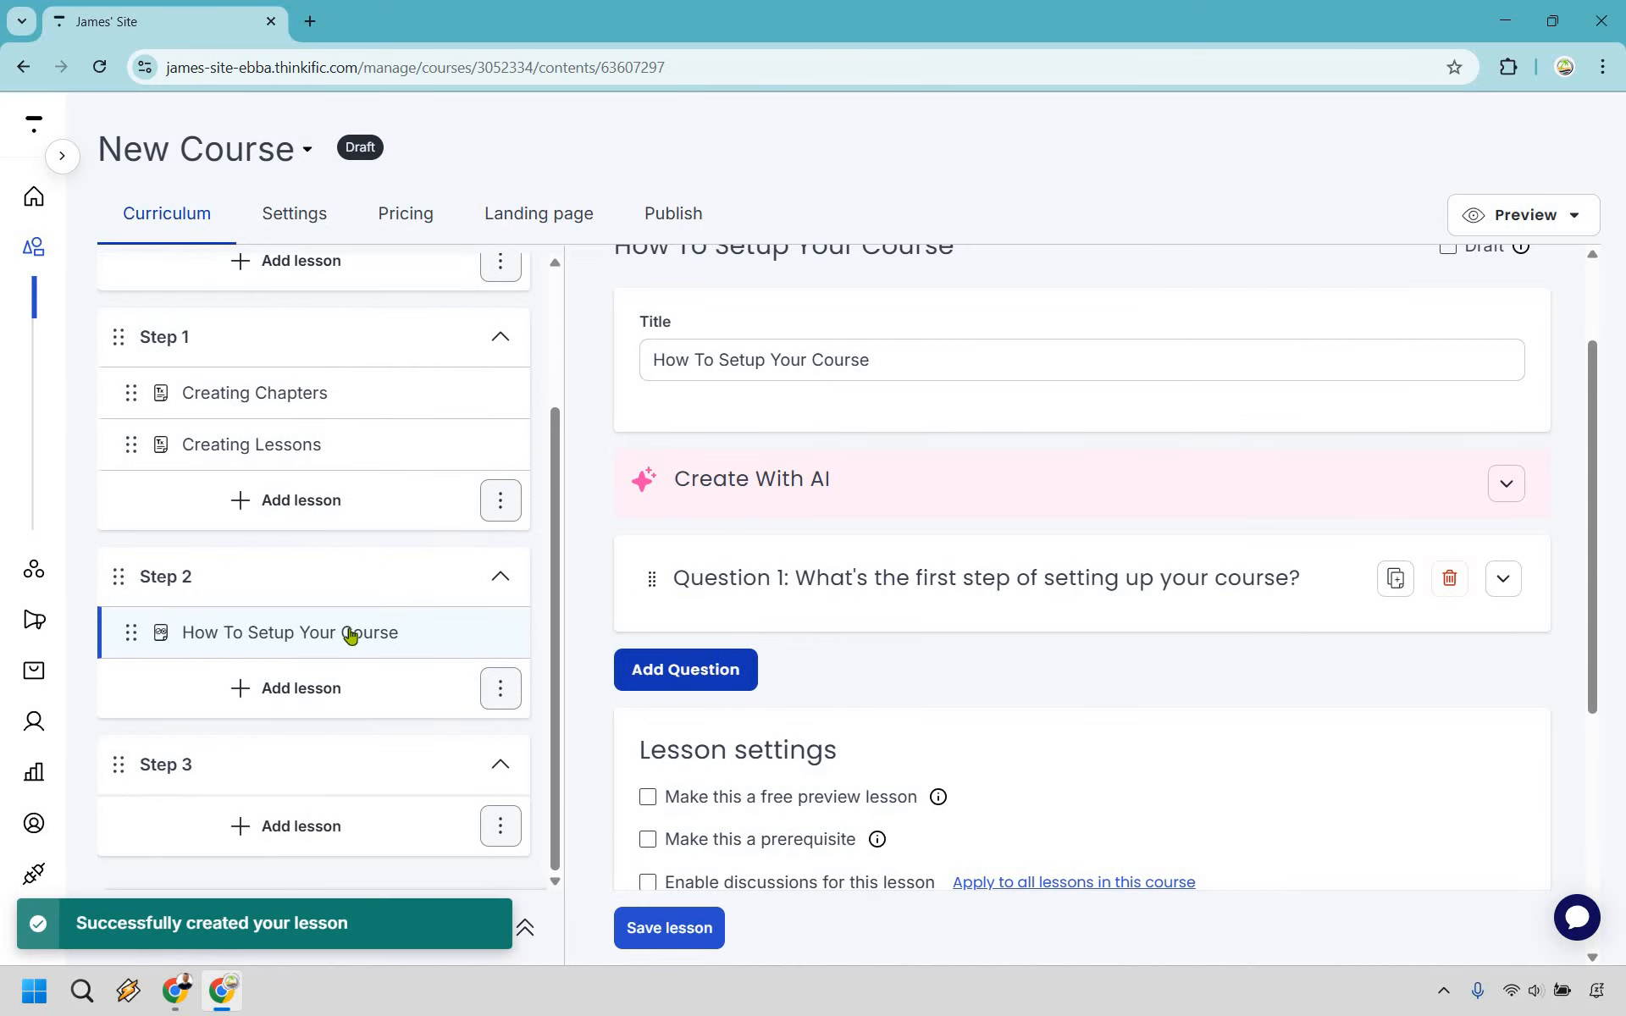
scroll(363, 561, up, 3)
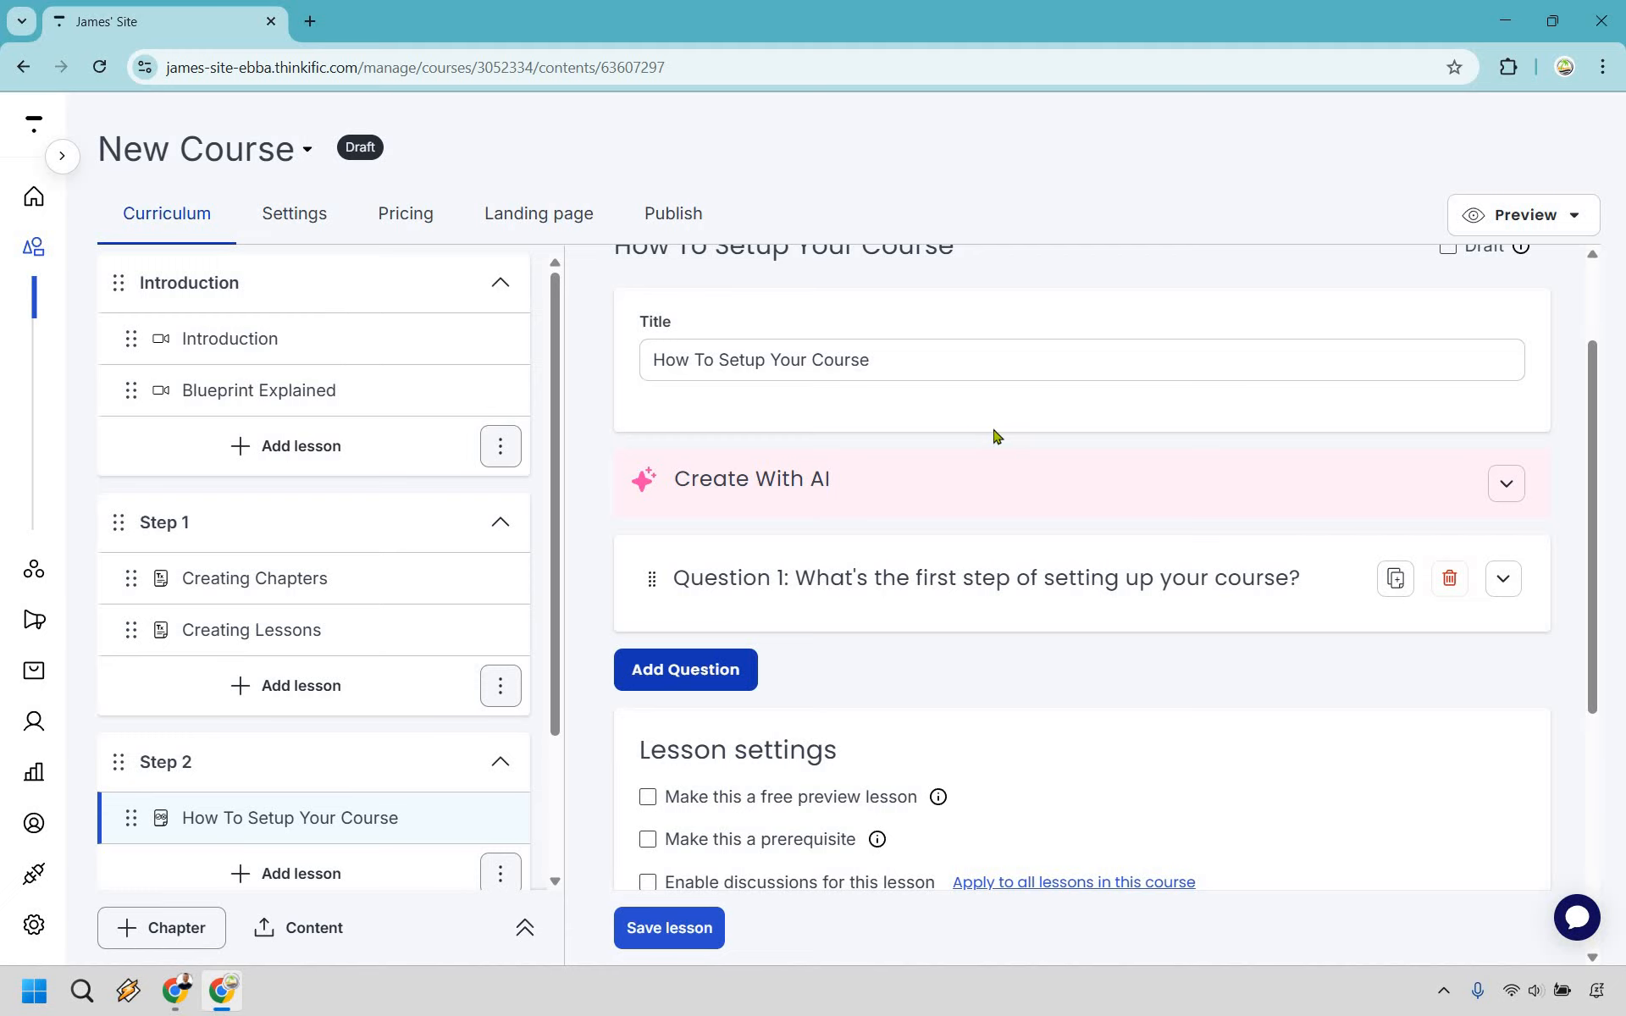
Step: Change the course name to "Affilio Blueprint" in the course's basic settings
scroll(1032, 370, up, 2)
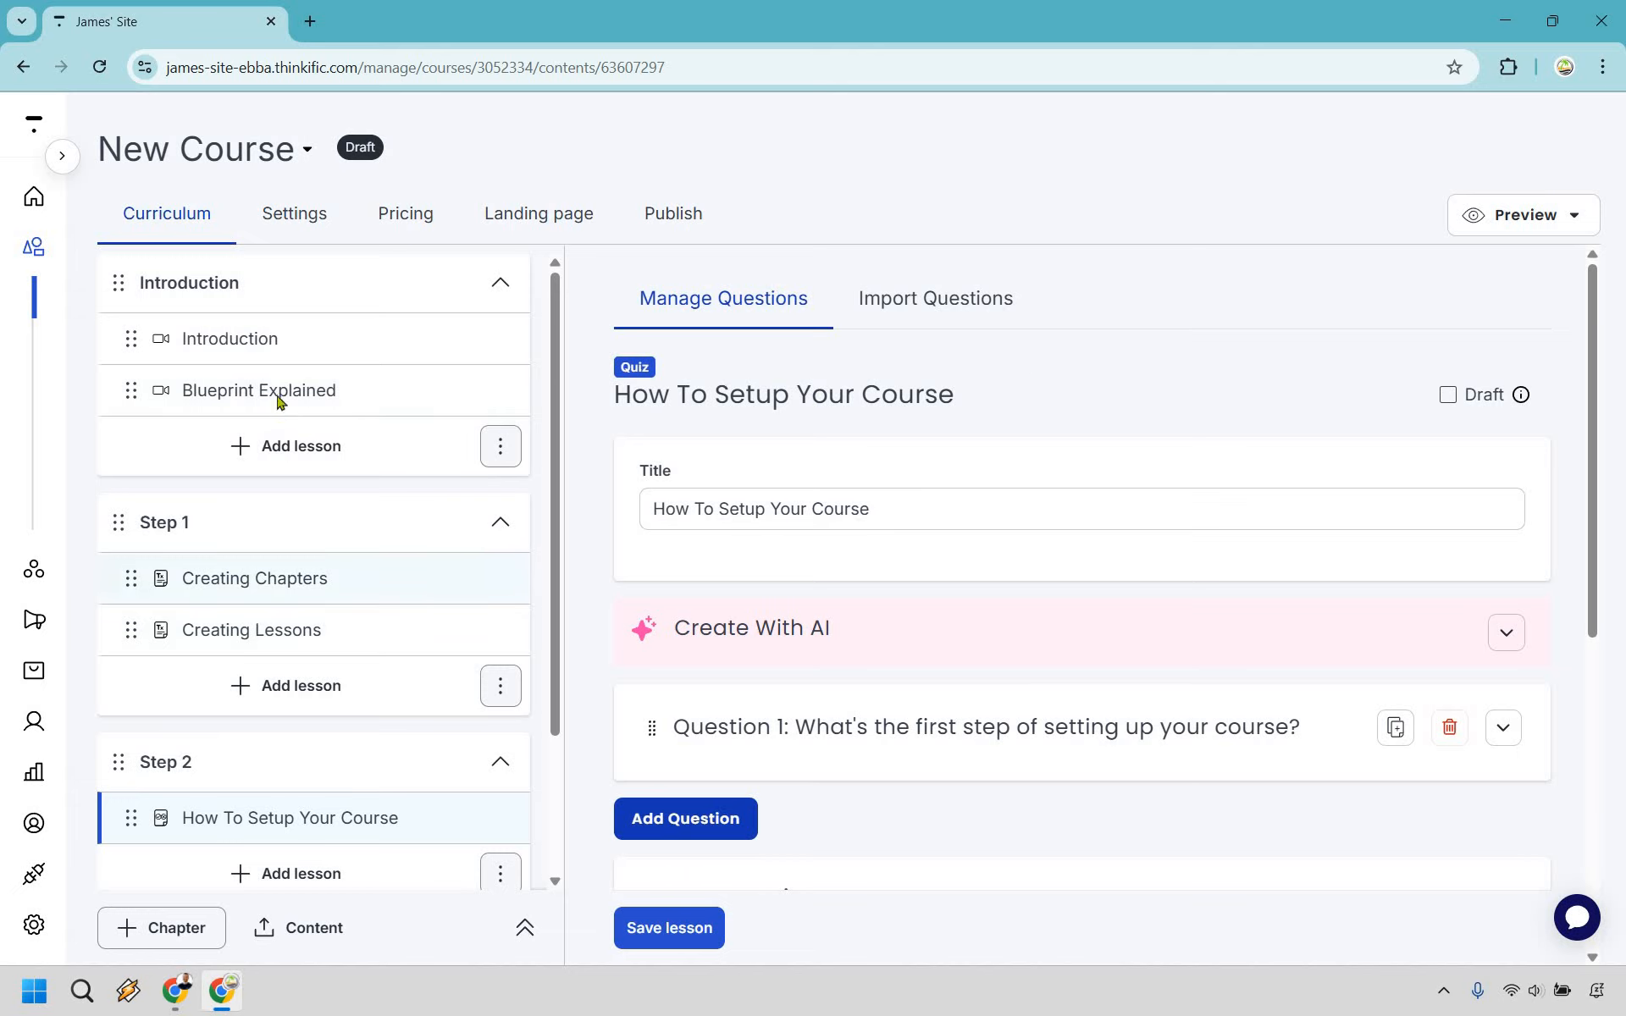
scroll(283, 628, down, 1)
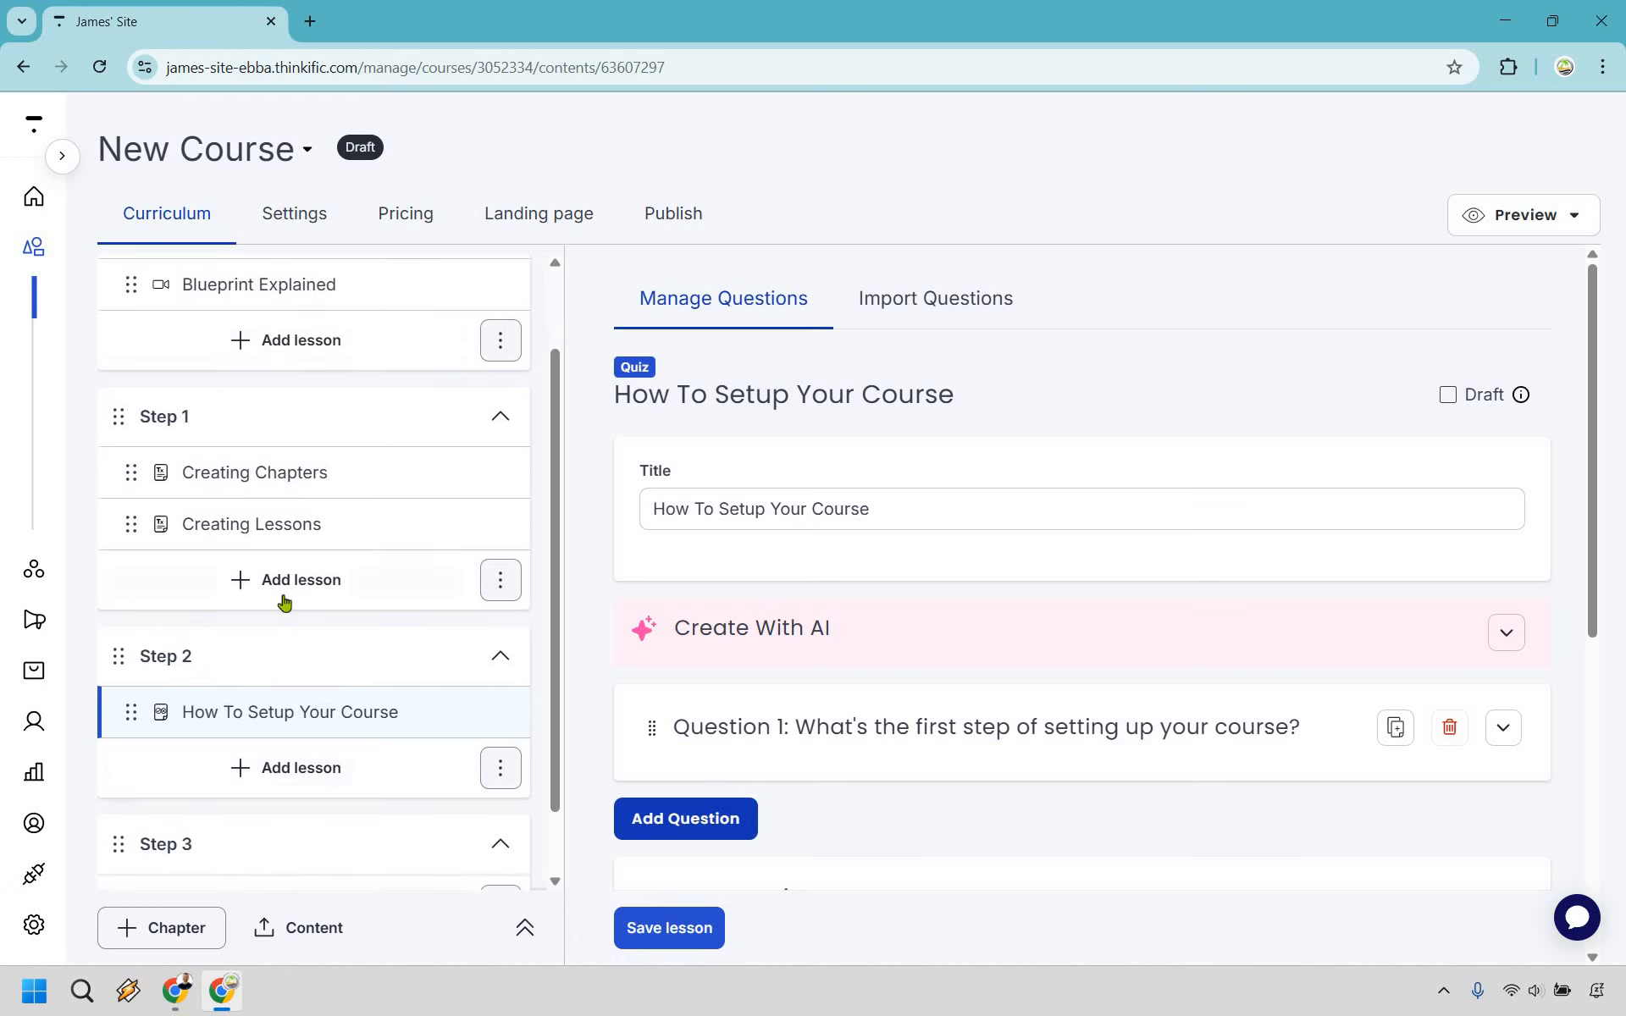
scroll(284, 601, up, 1)
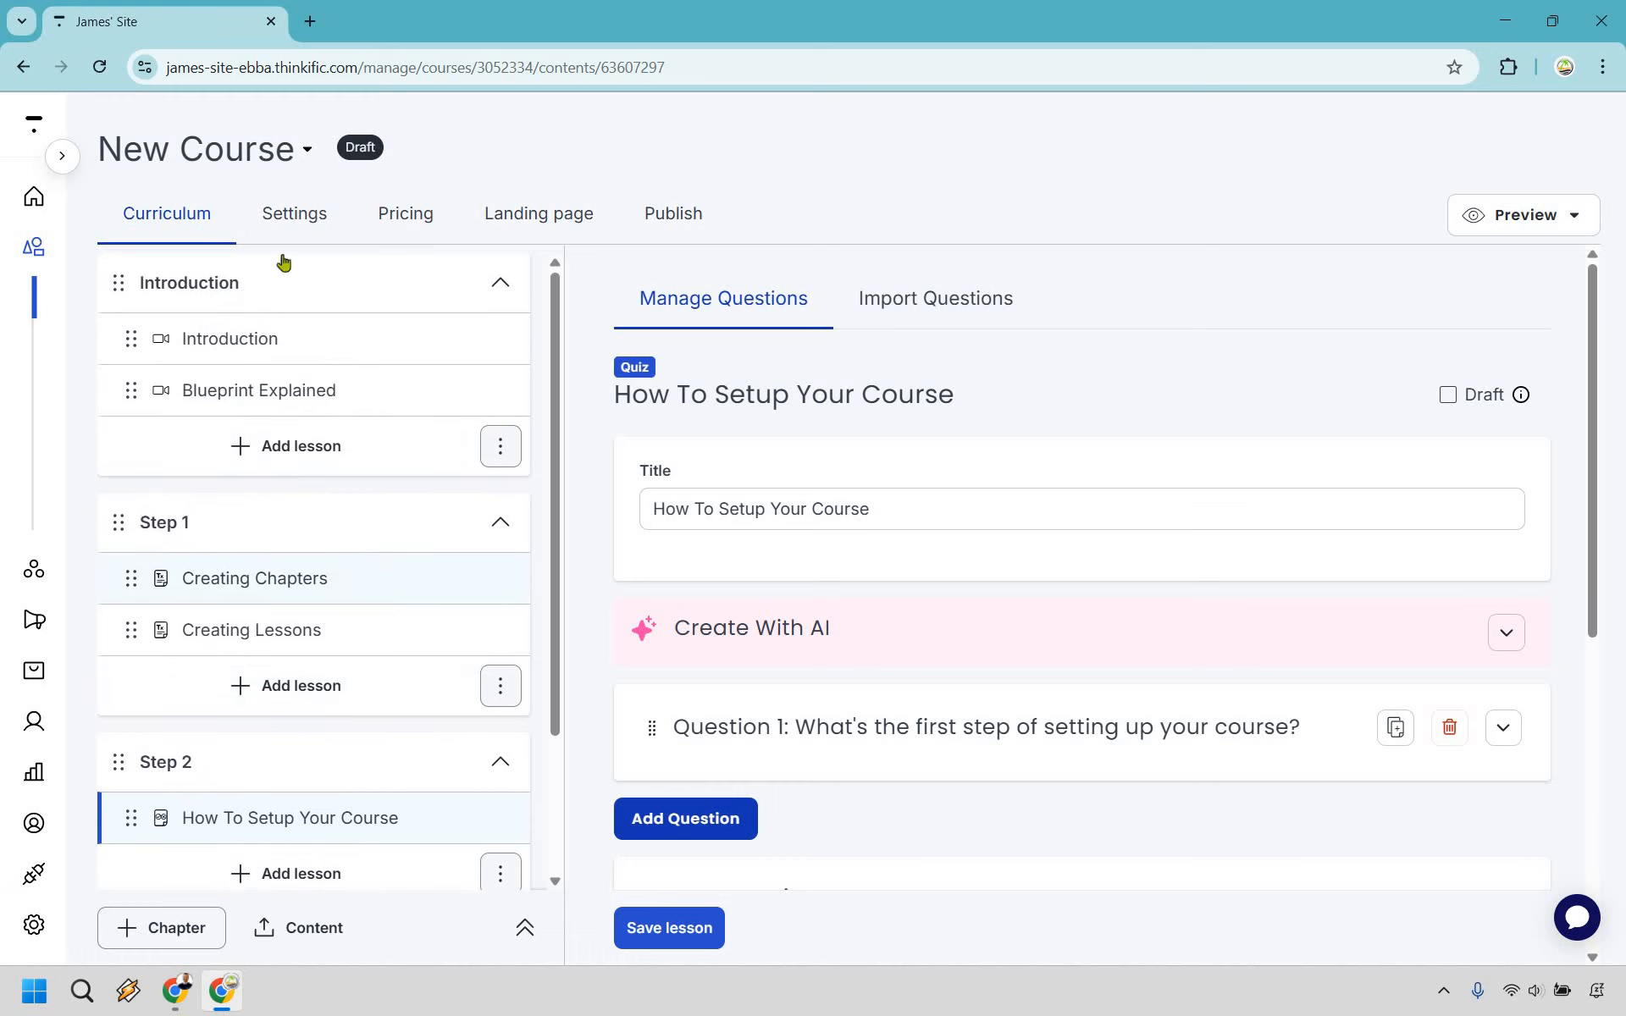
click(287, 211)
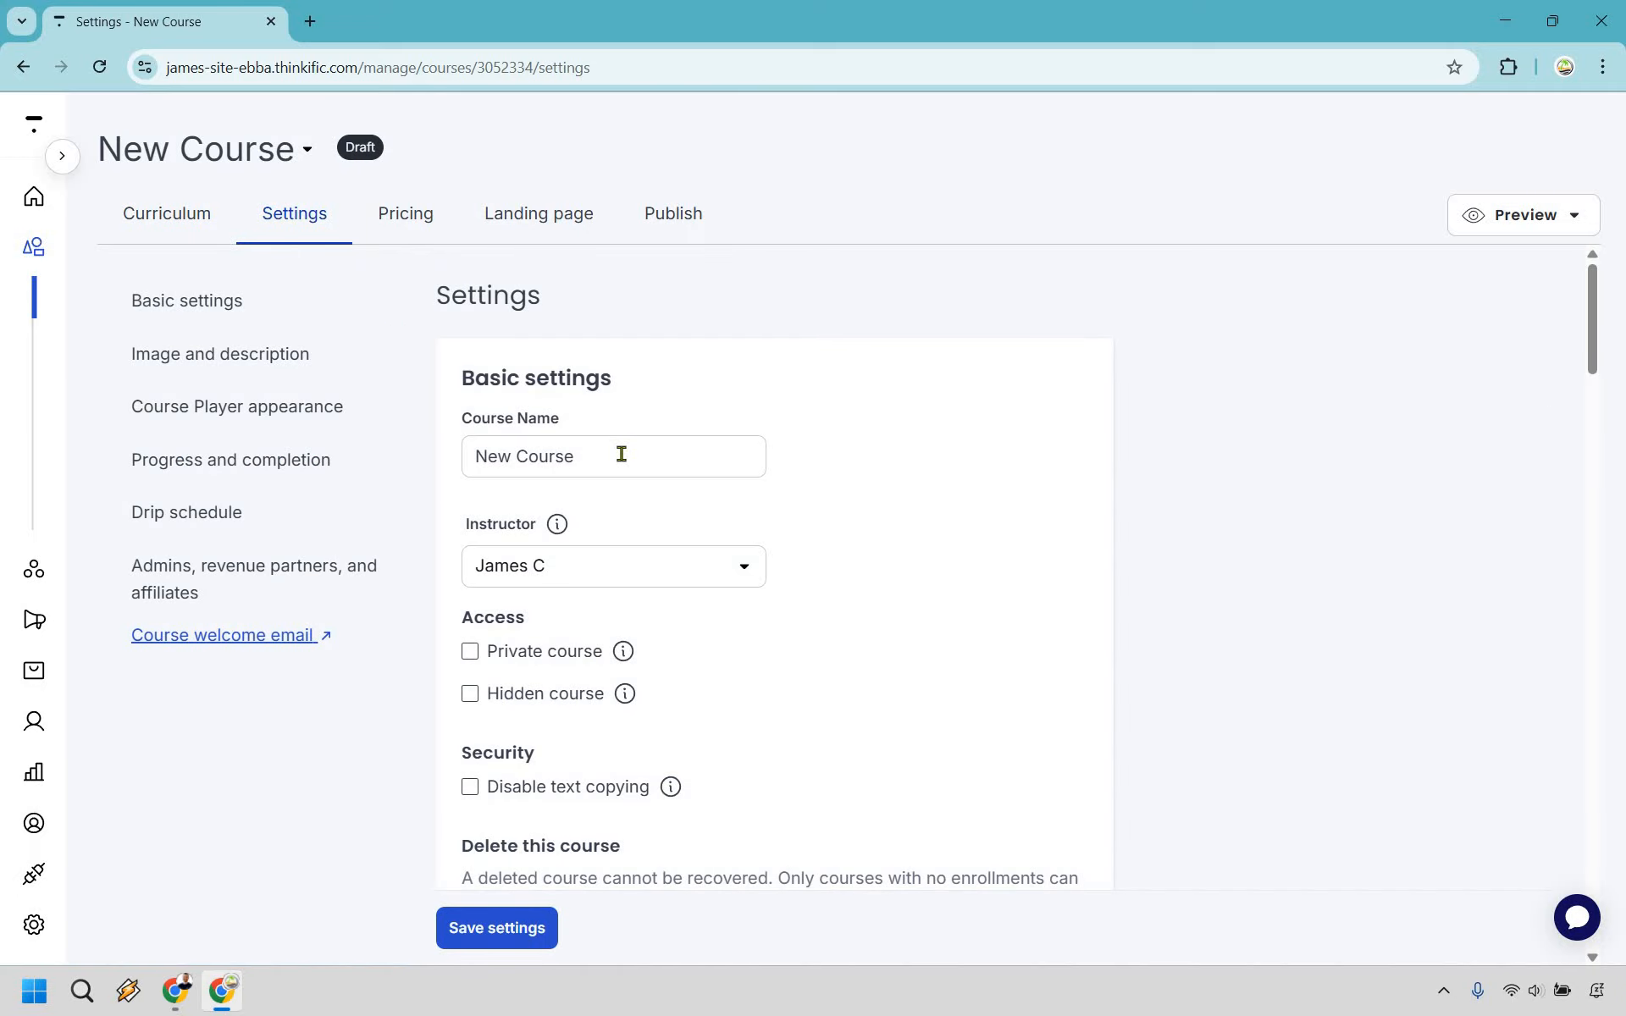
triple_click(621, 454)
text(Affil)
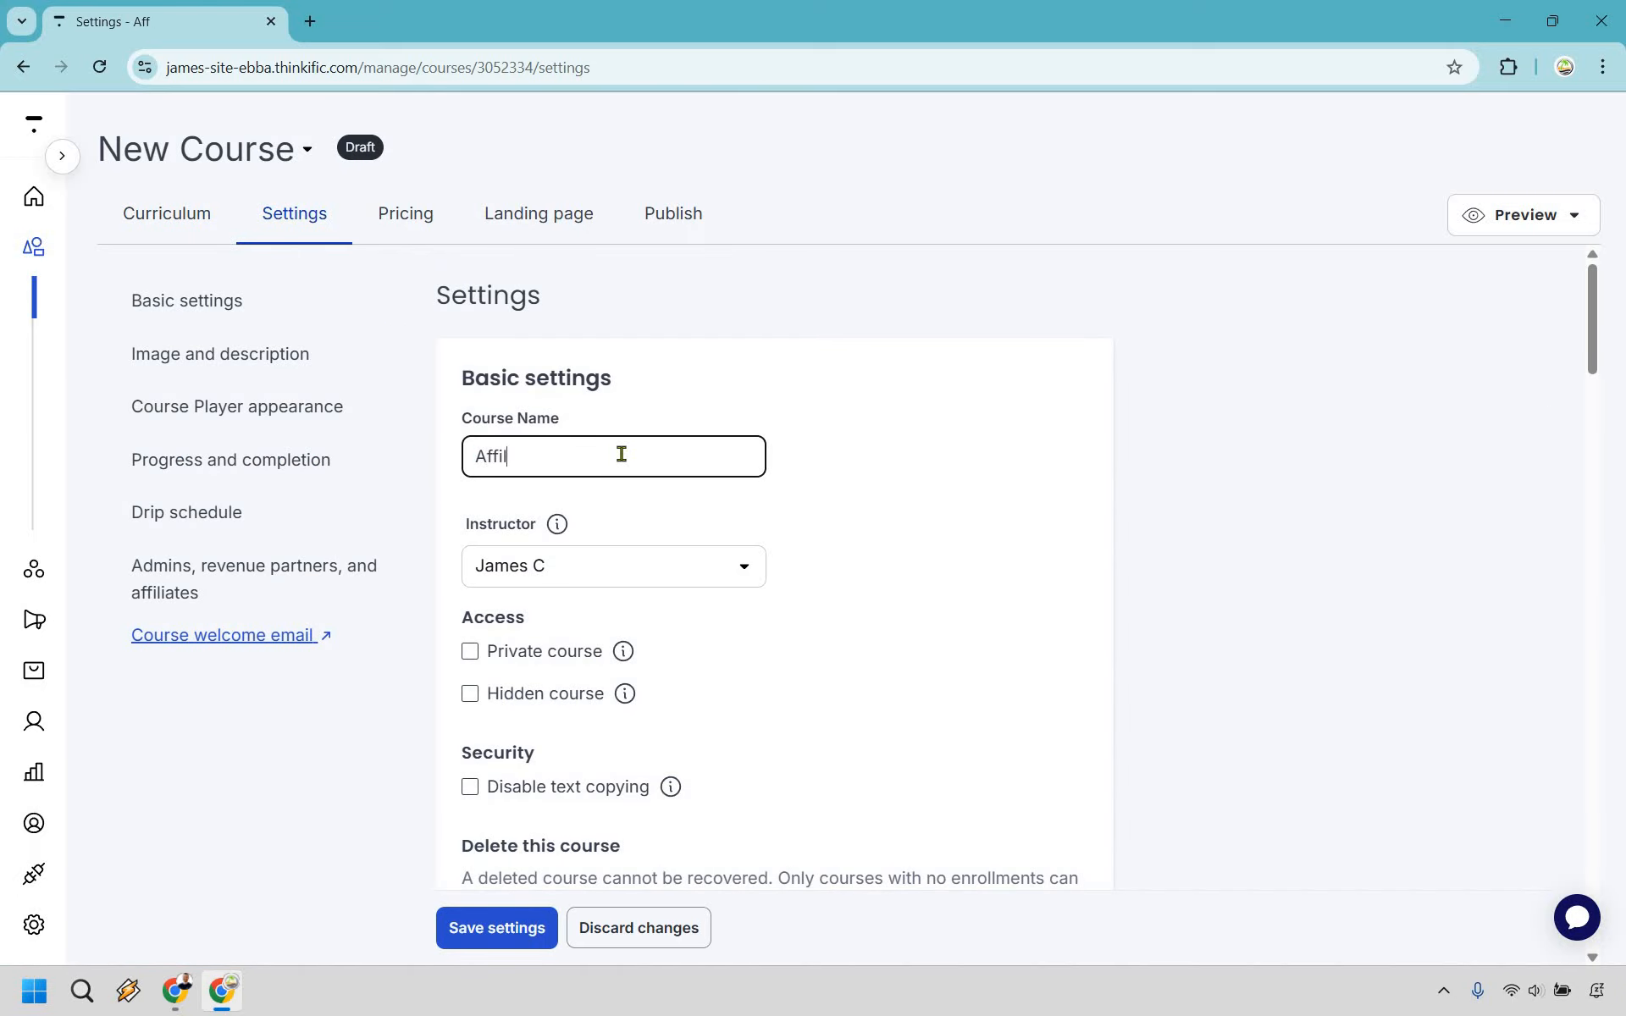
text(io Blueprint)
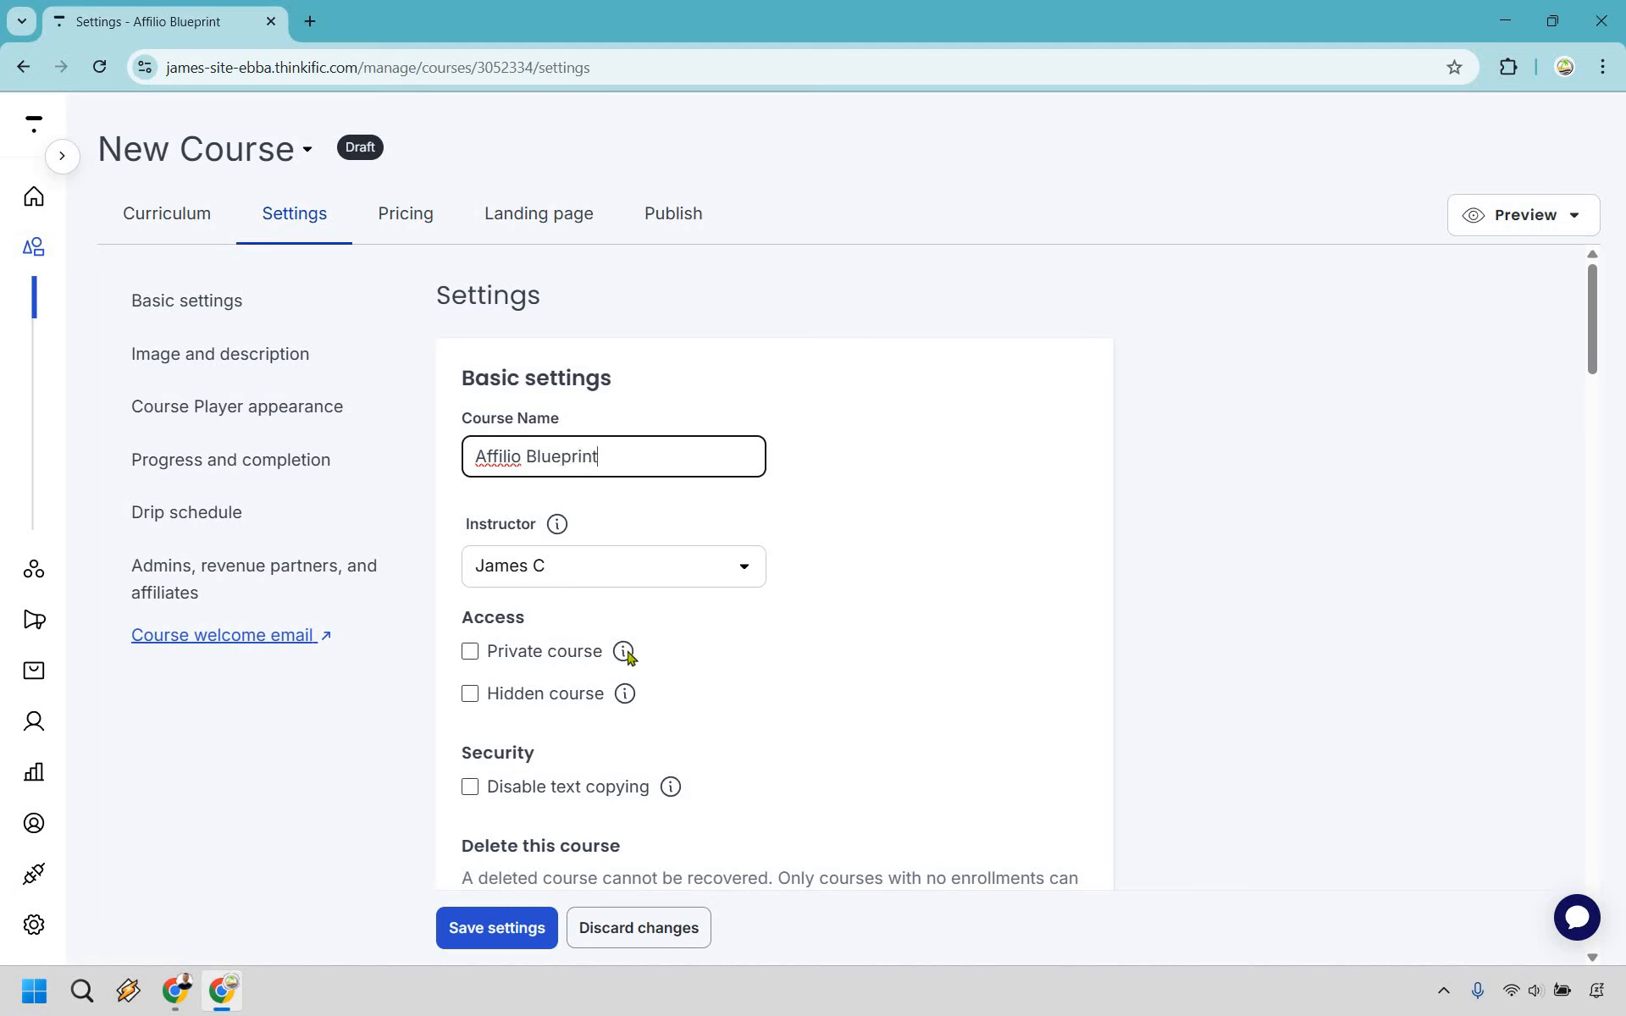
Step: Review the course settings for access, security, course image and description, Course Player appearance, and progress and completion
mouse_move(627, 656)
scroll(818, 465, down, 3)
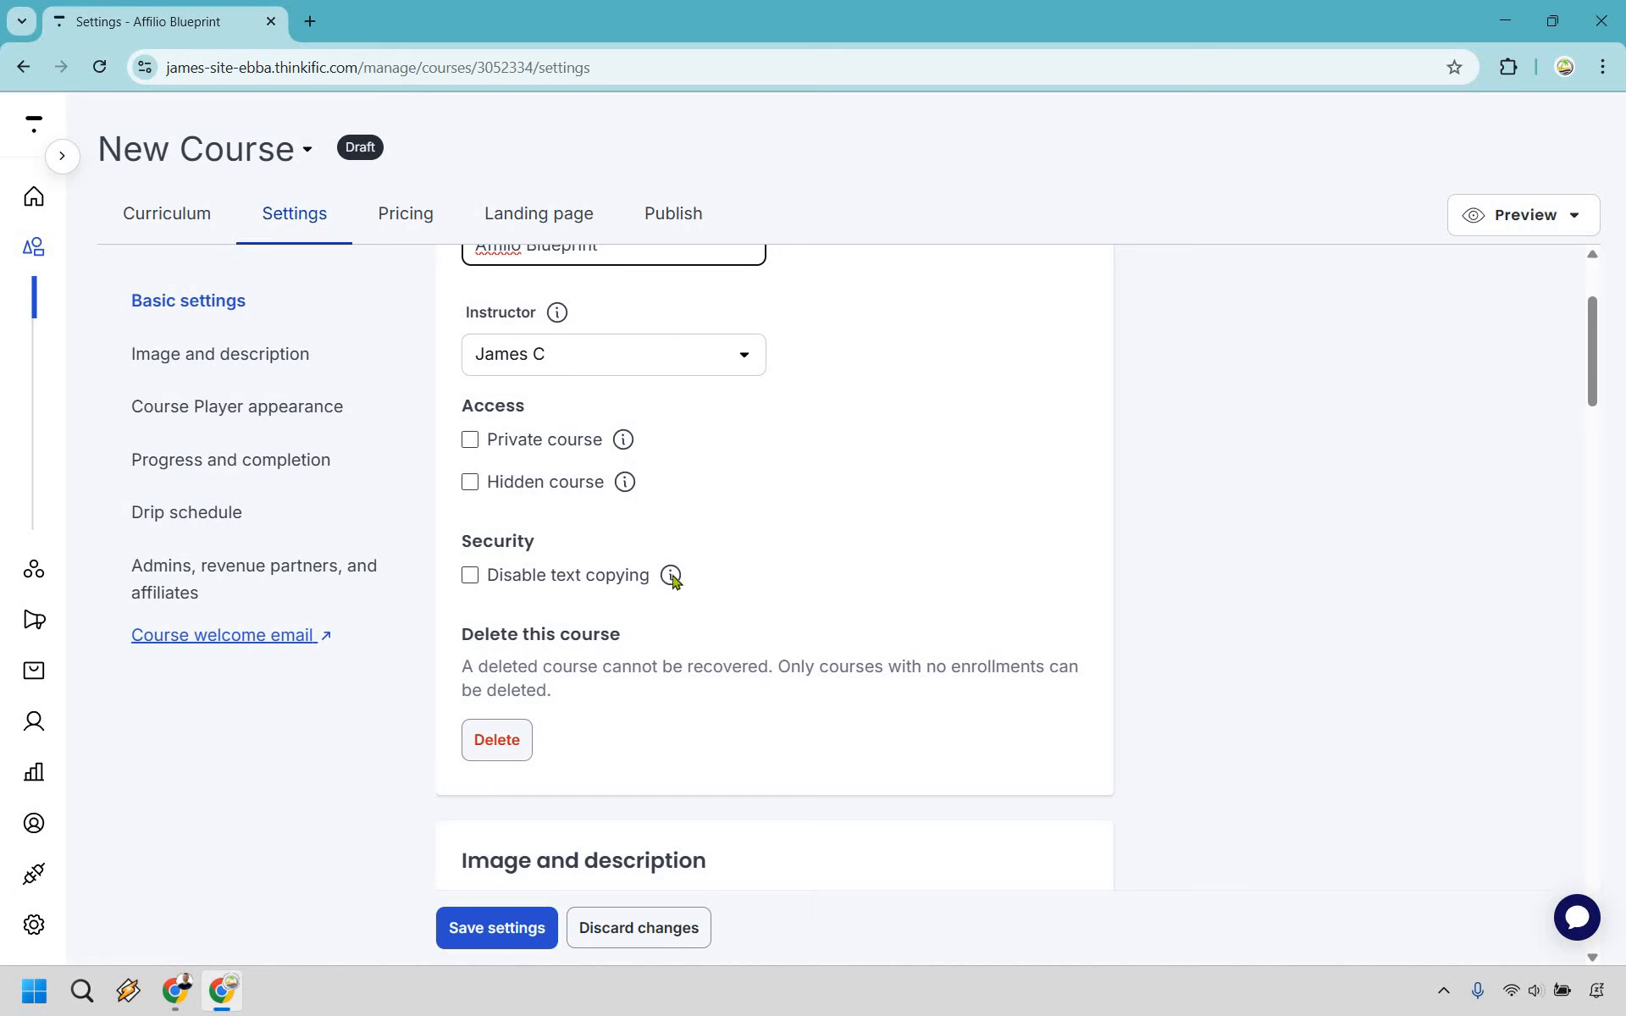
mouse_move(675, 581)
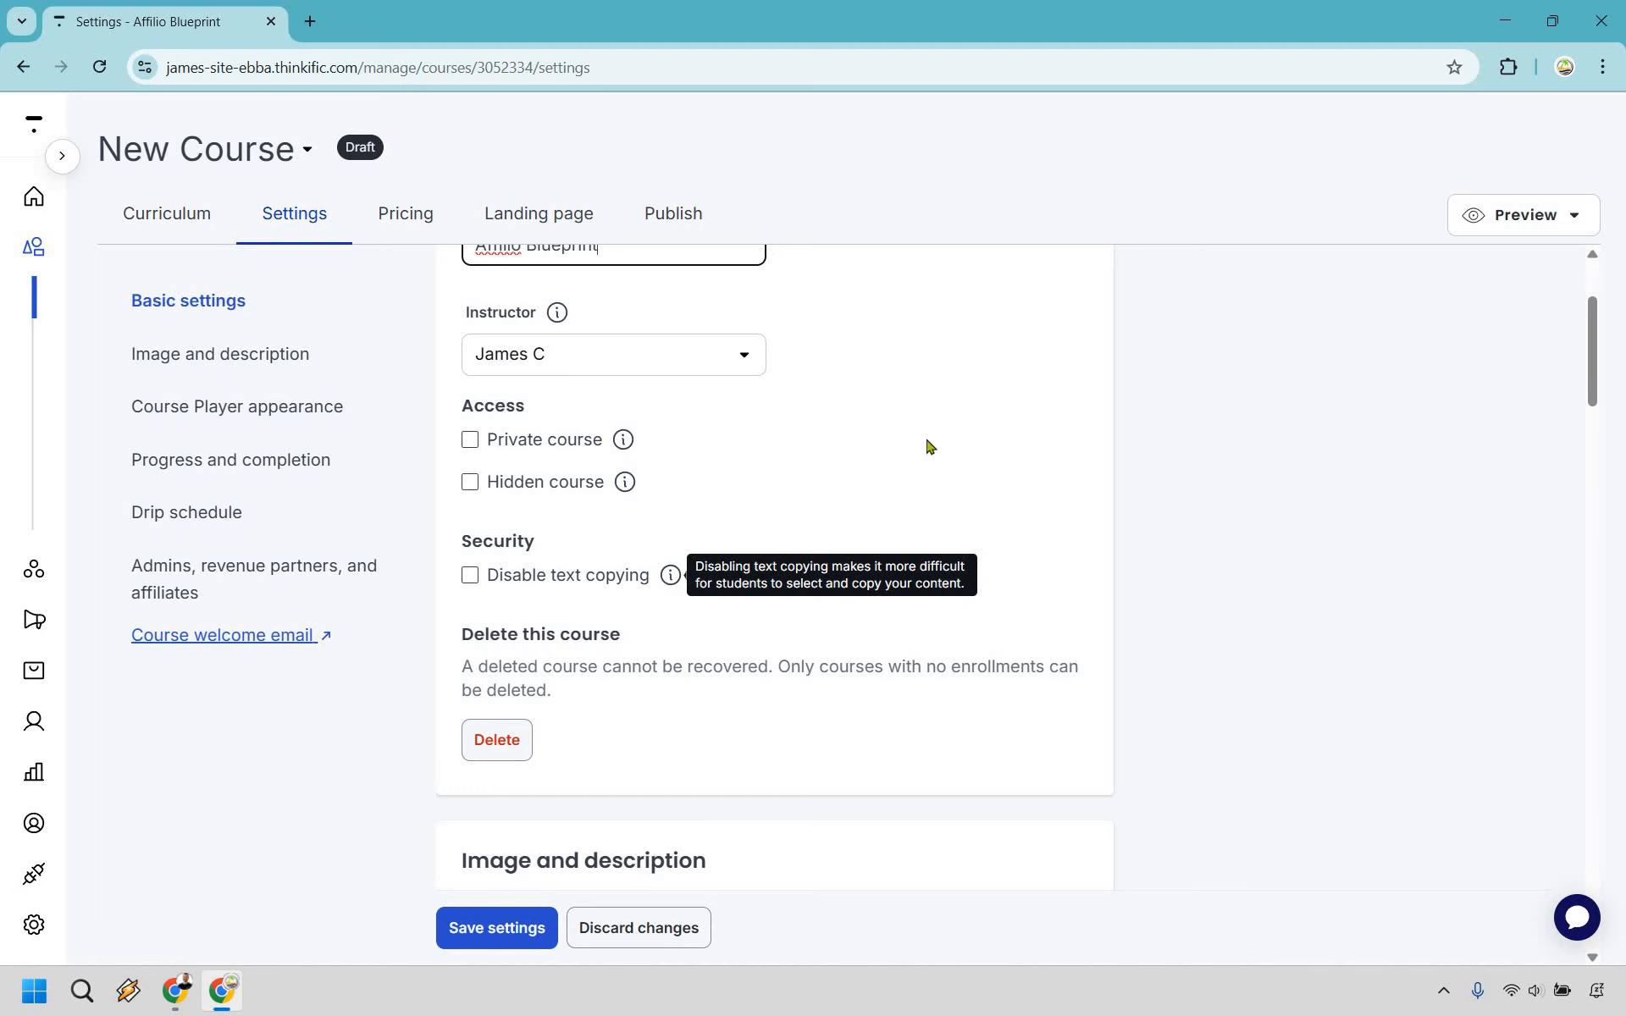
scroll(713, 455, down, 3)
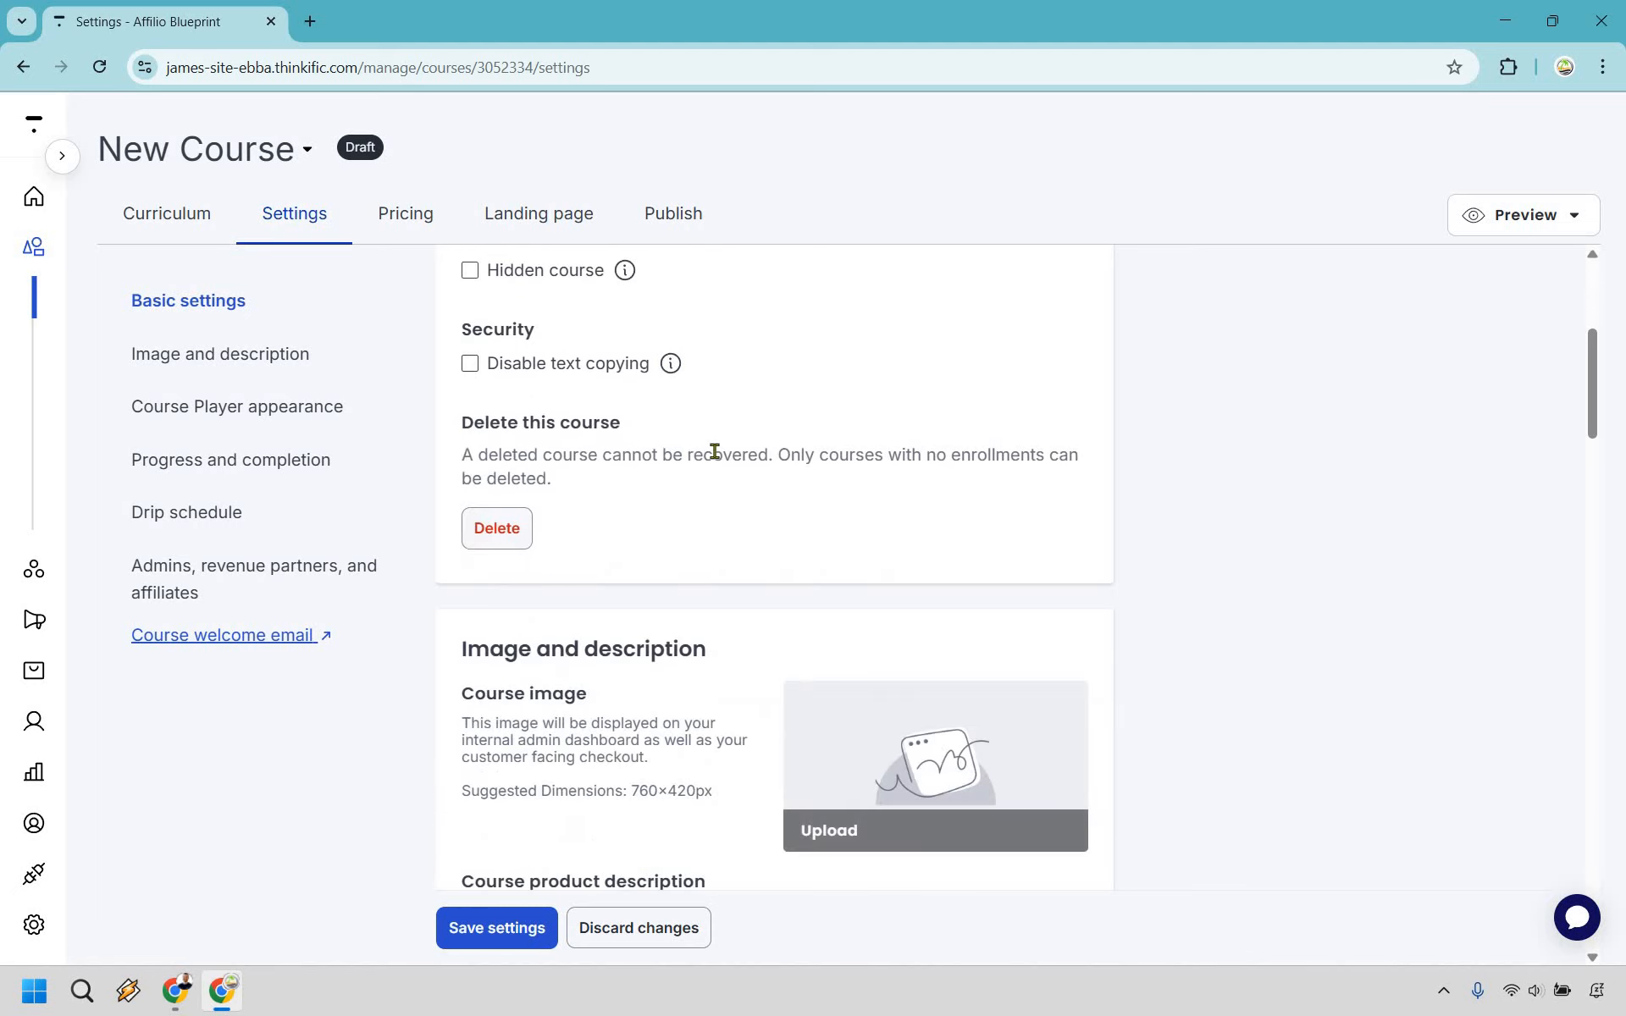
scroll(602, 628, down, 3)
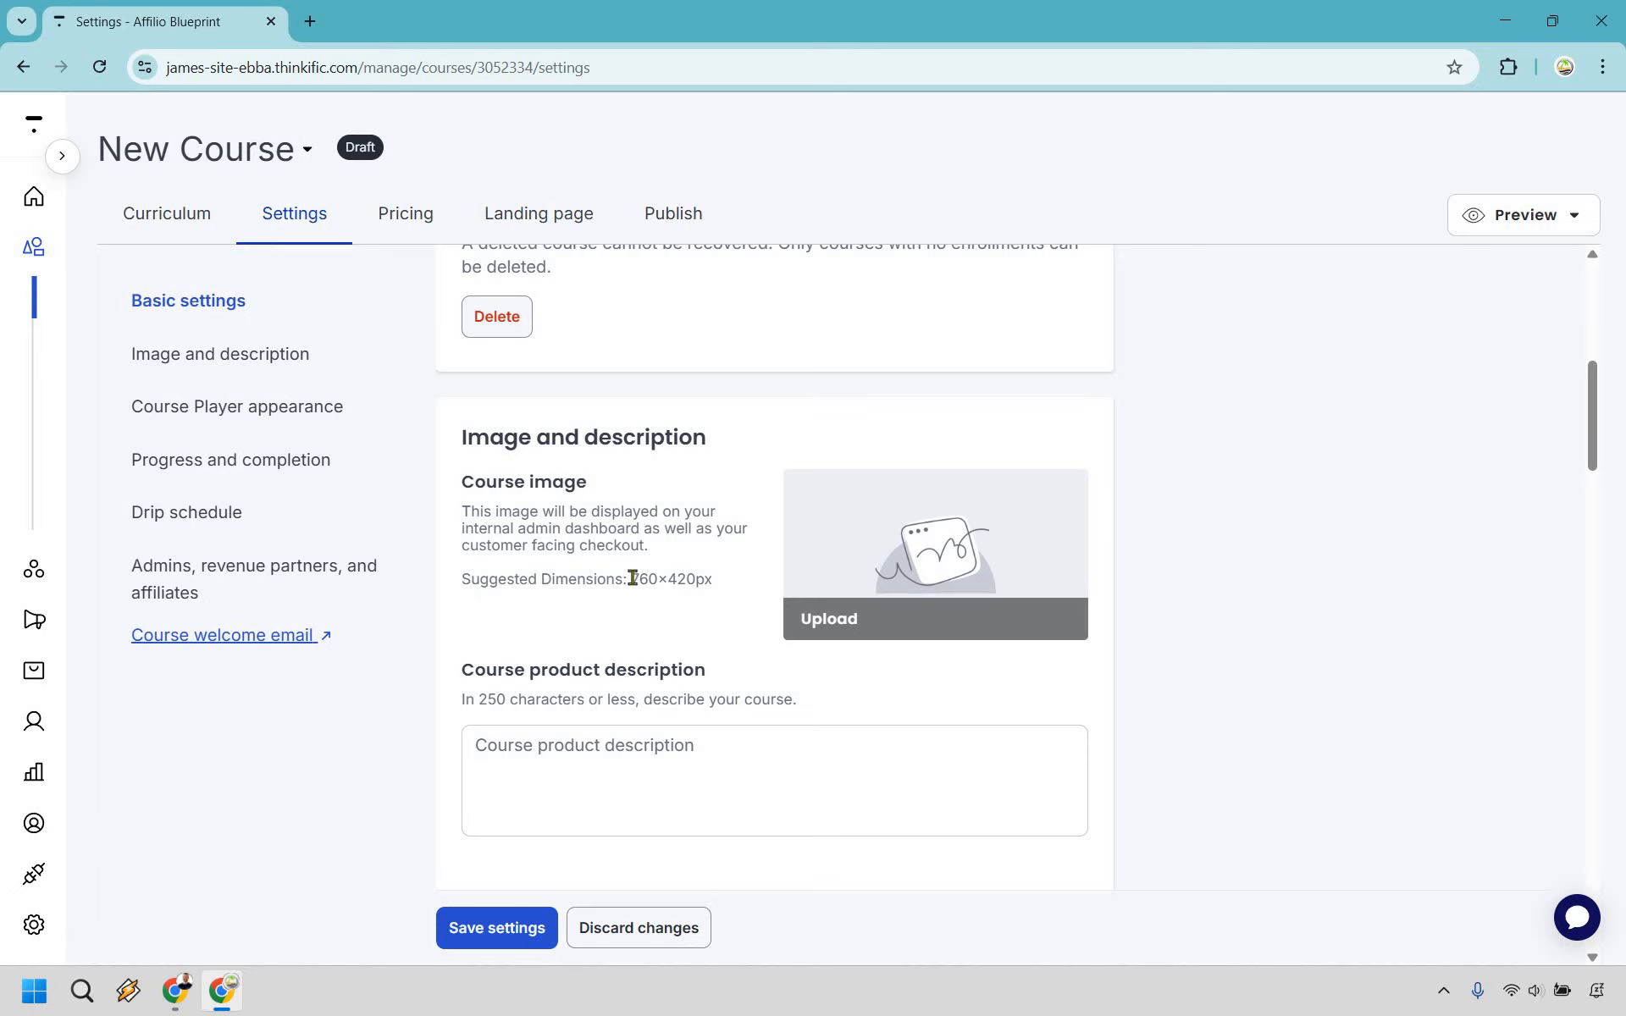
drag(633, 578, 706, 601)
click(686, 521)
scroll(684, 530, down, 2)
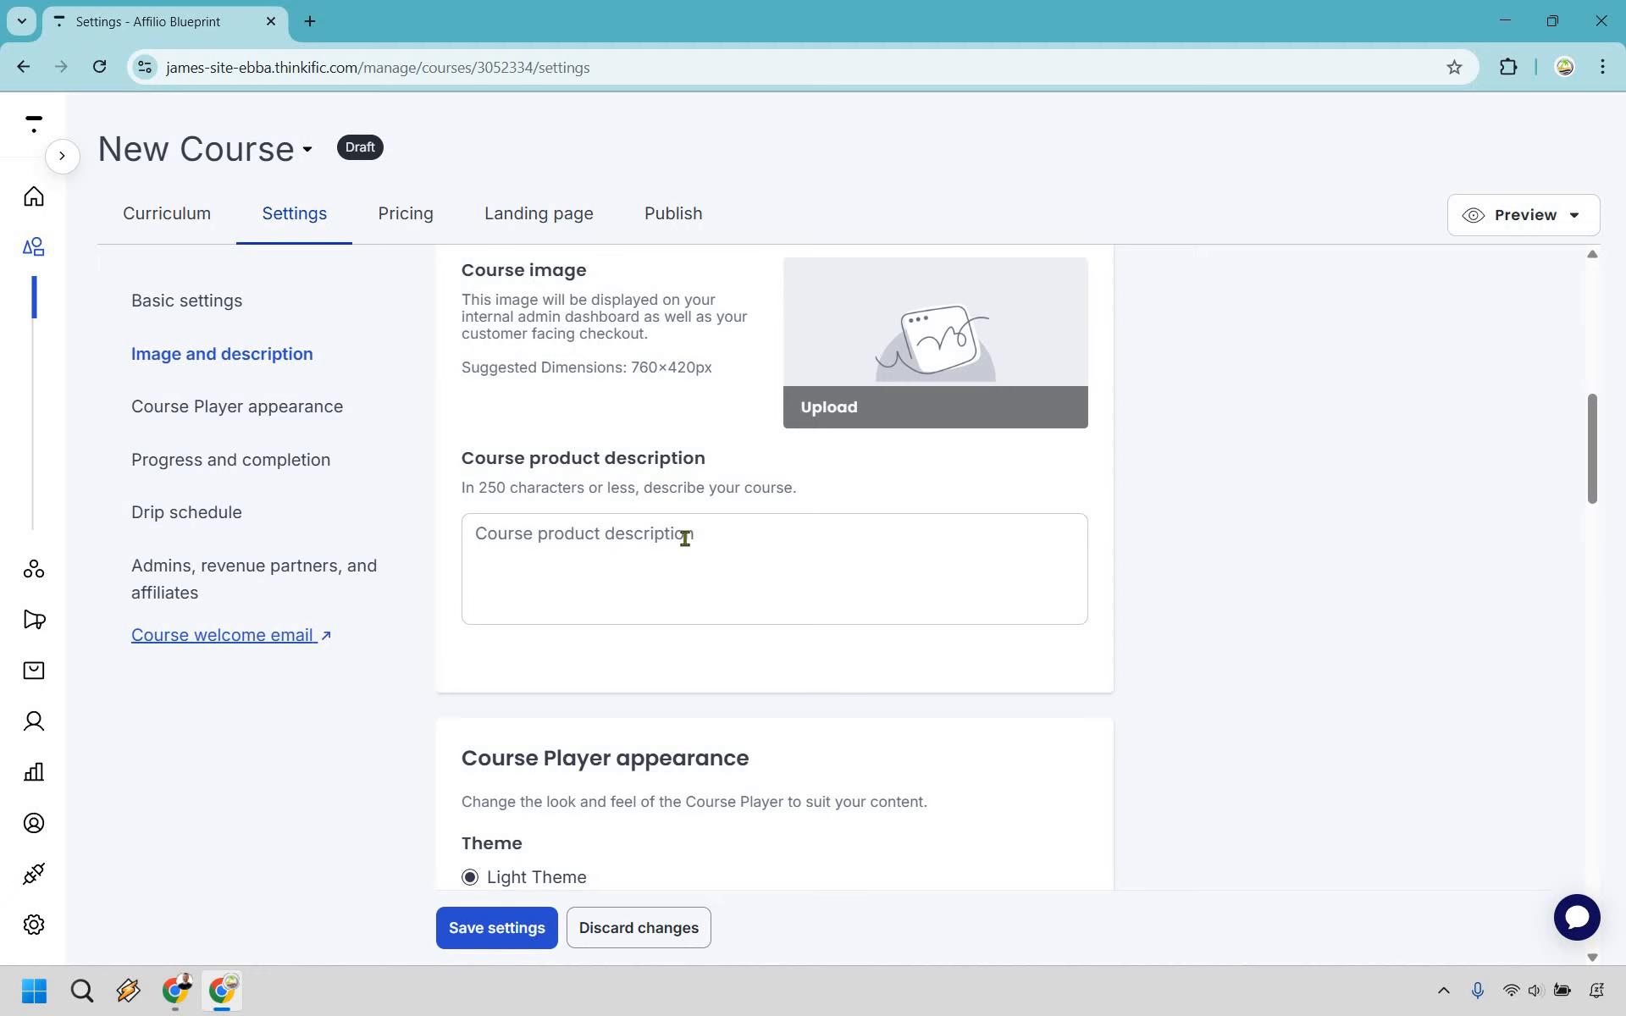
scroll(842, 500, down, 3)
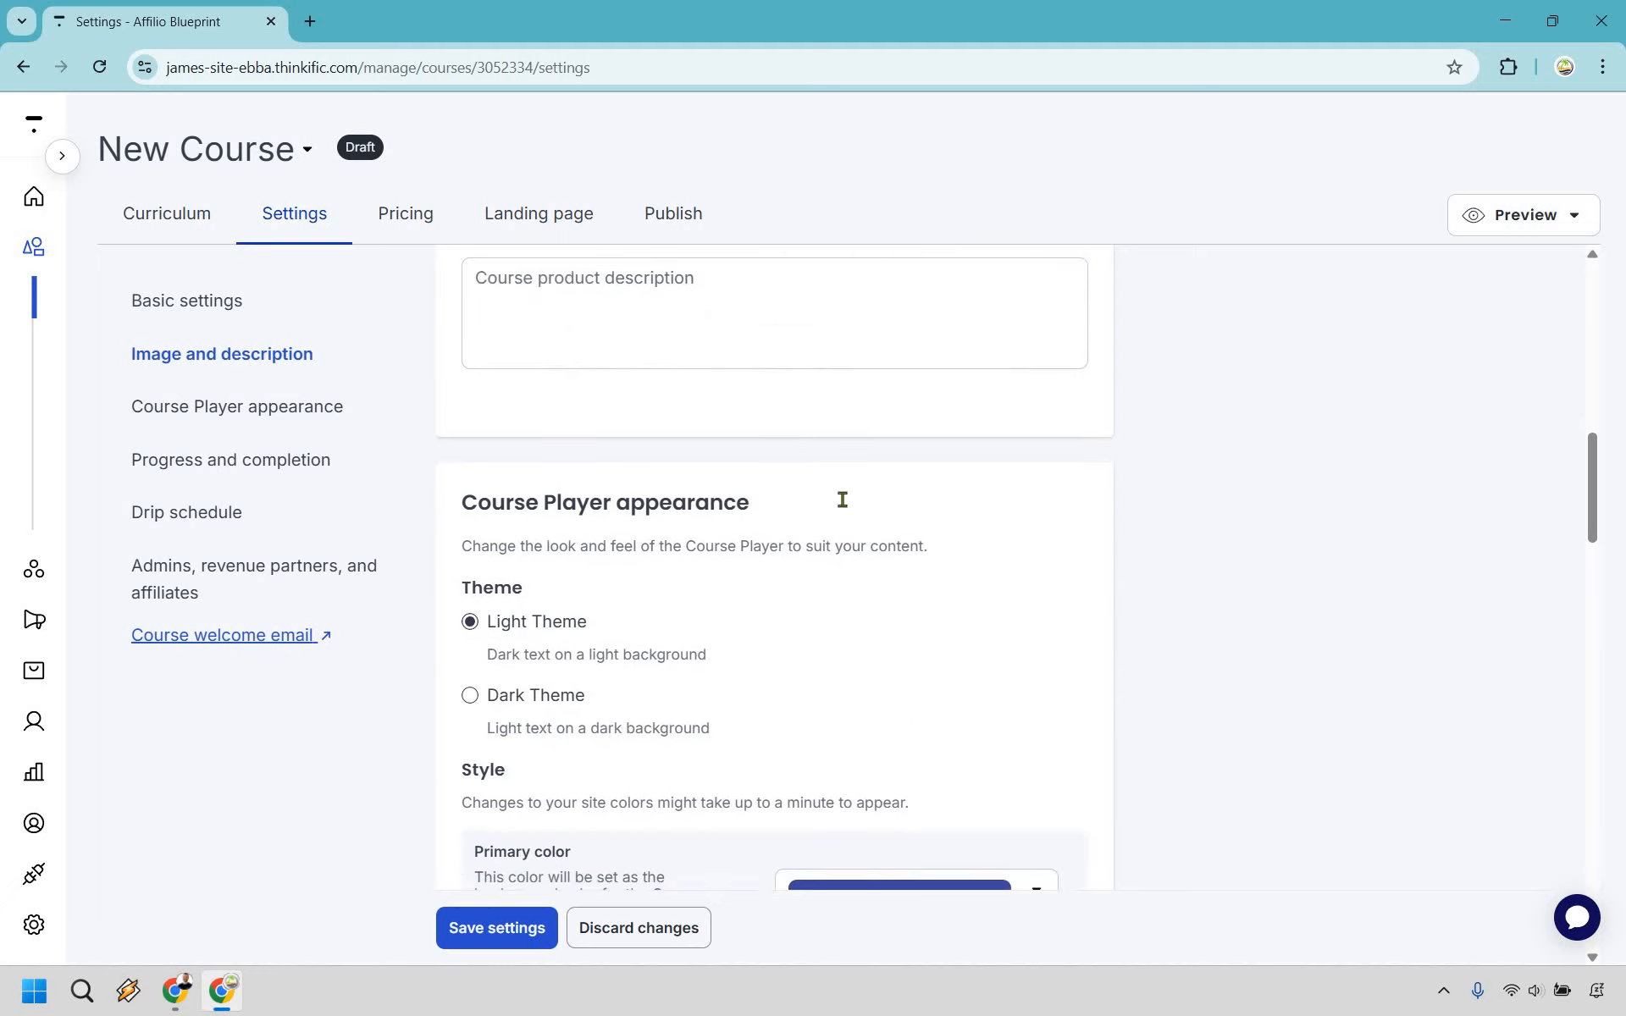
scroll(686, 537, down, 1)
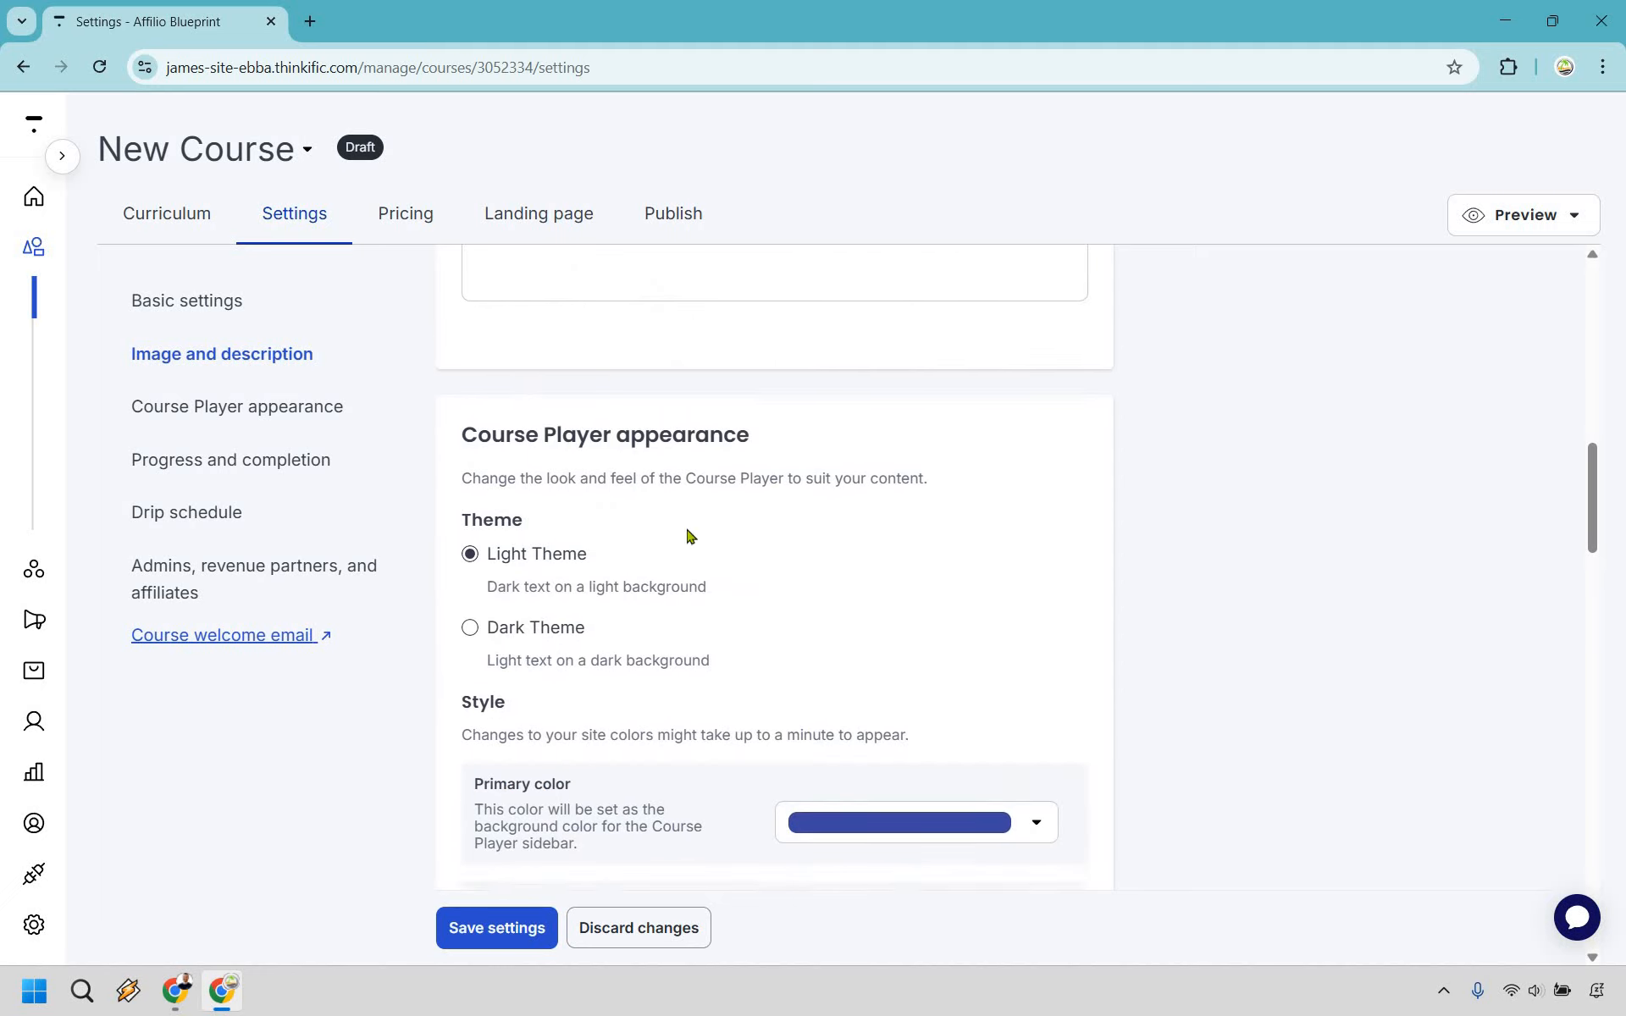
scroll(665, 610, down, 1)
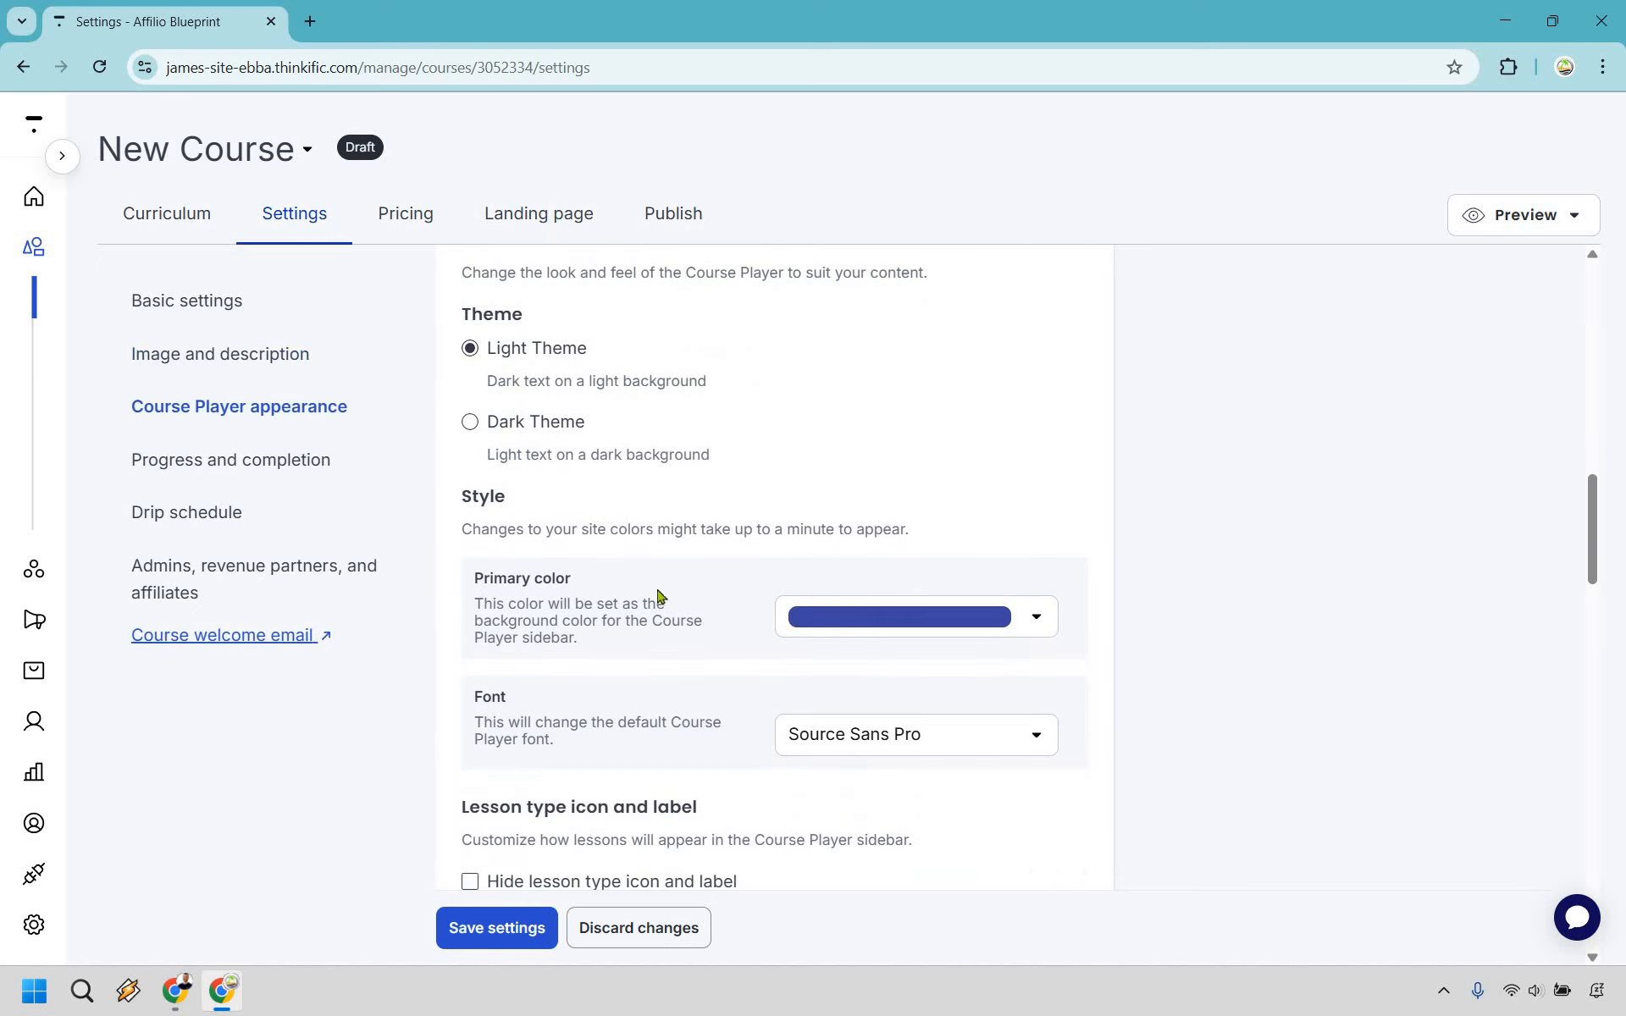
scroll(671, 511, down, 3)
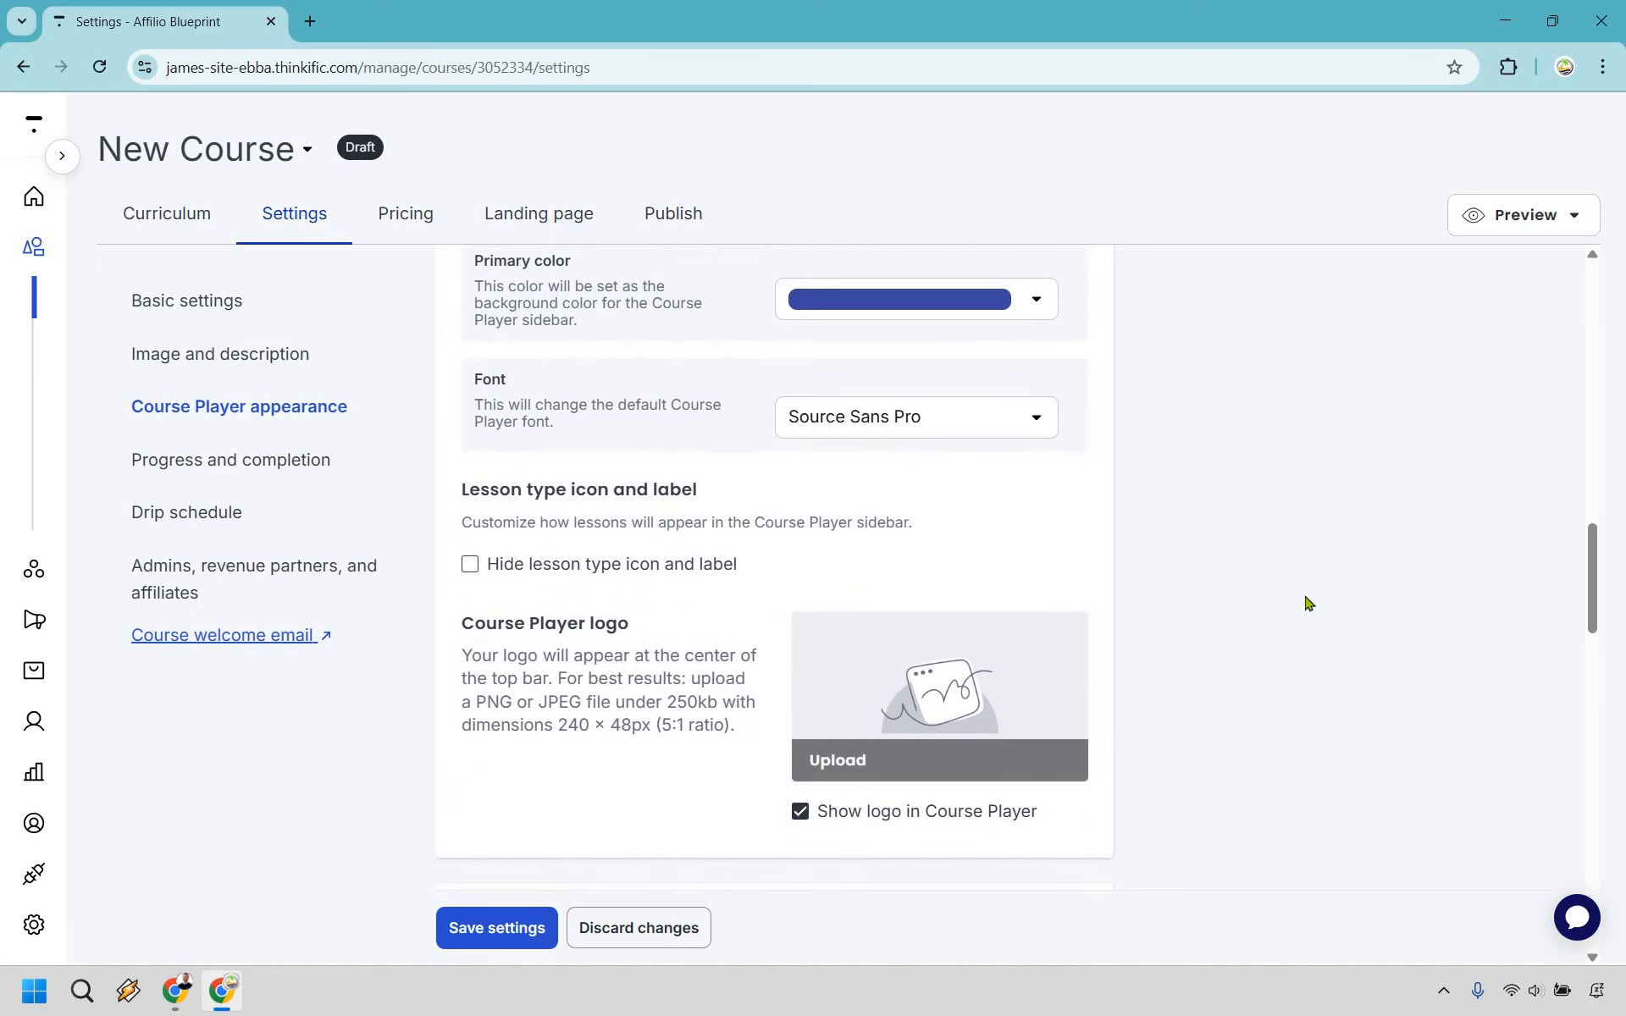
scroll(1299, 566, up, 4)
scroll(1299, 566, down, 8)
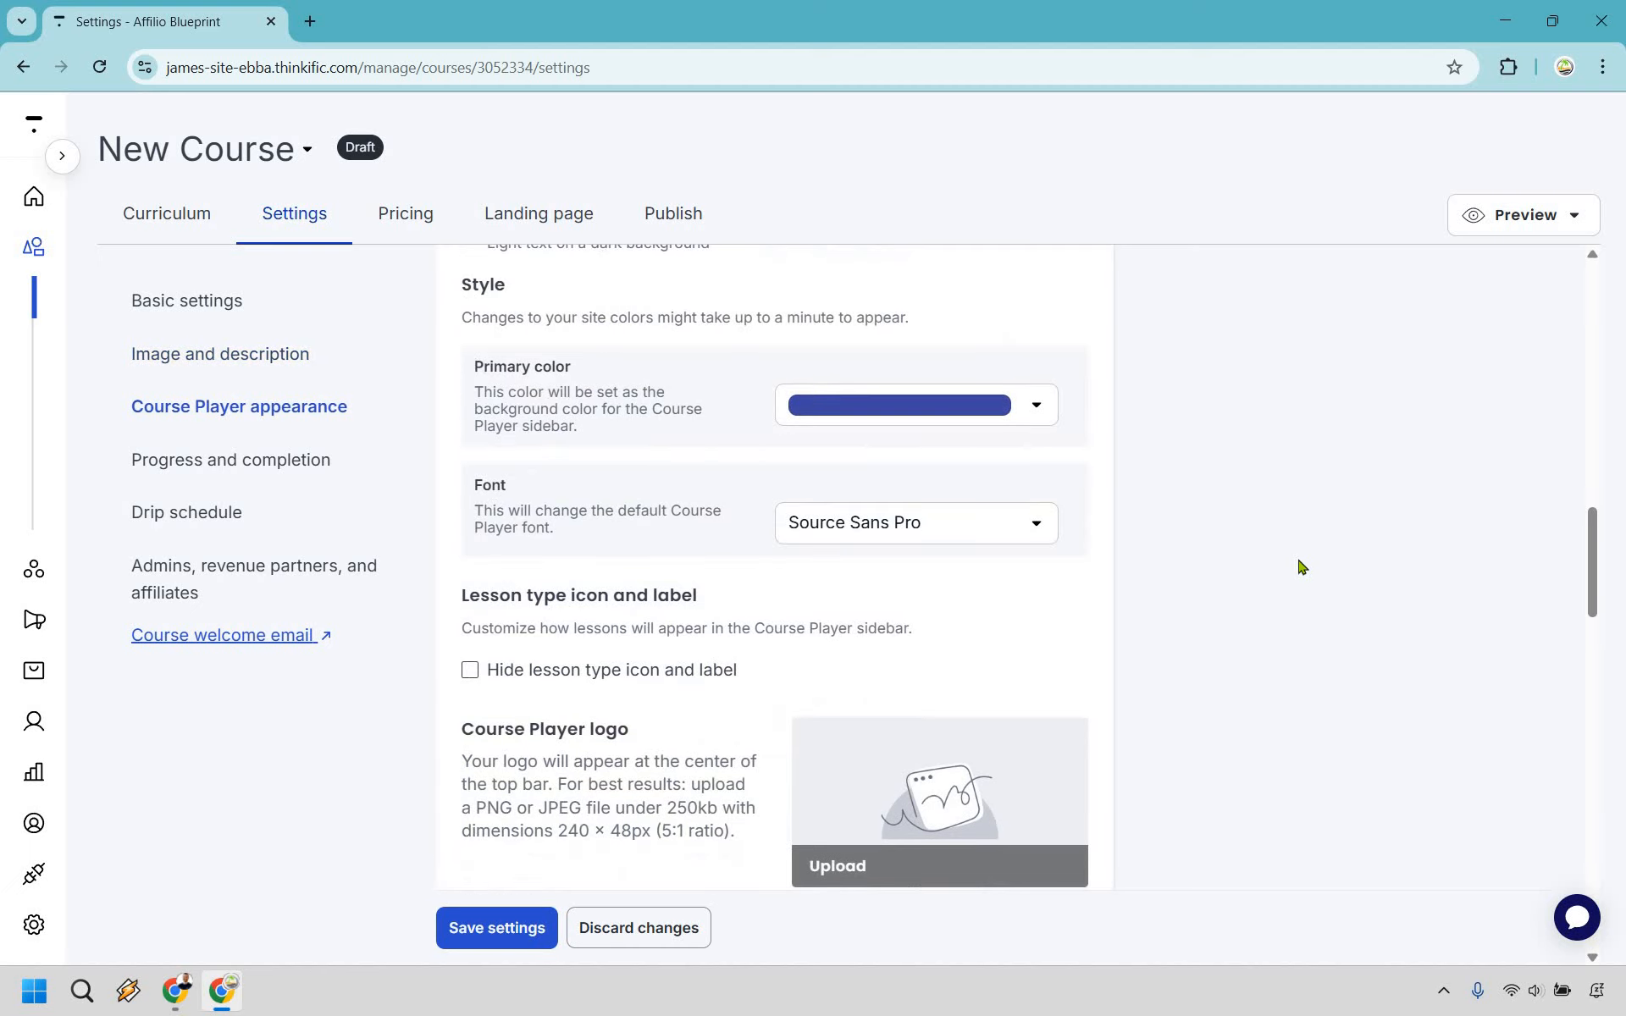
scroll(1300, 566, down, 12)
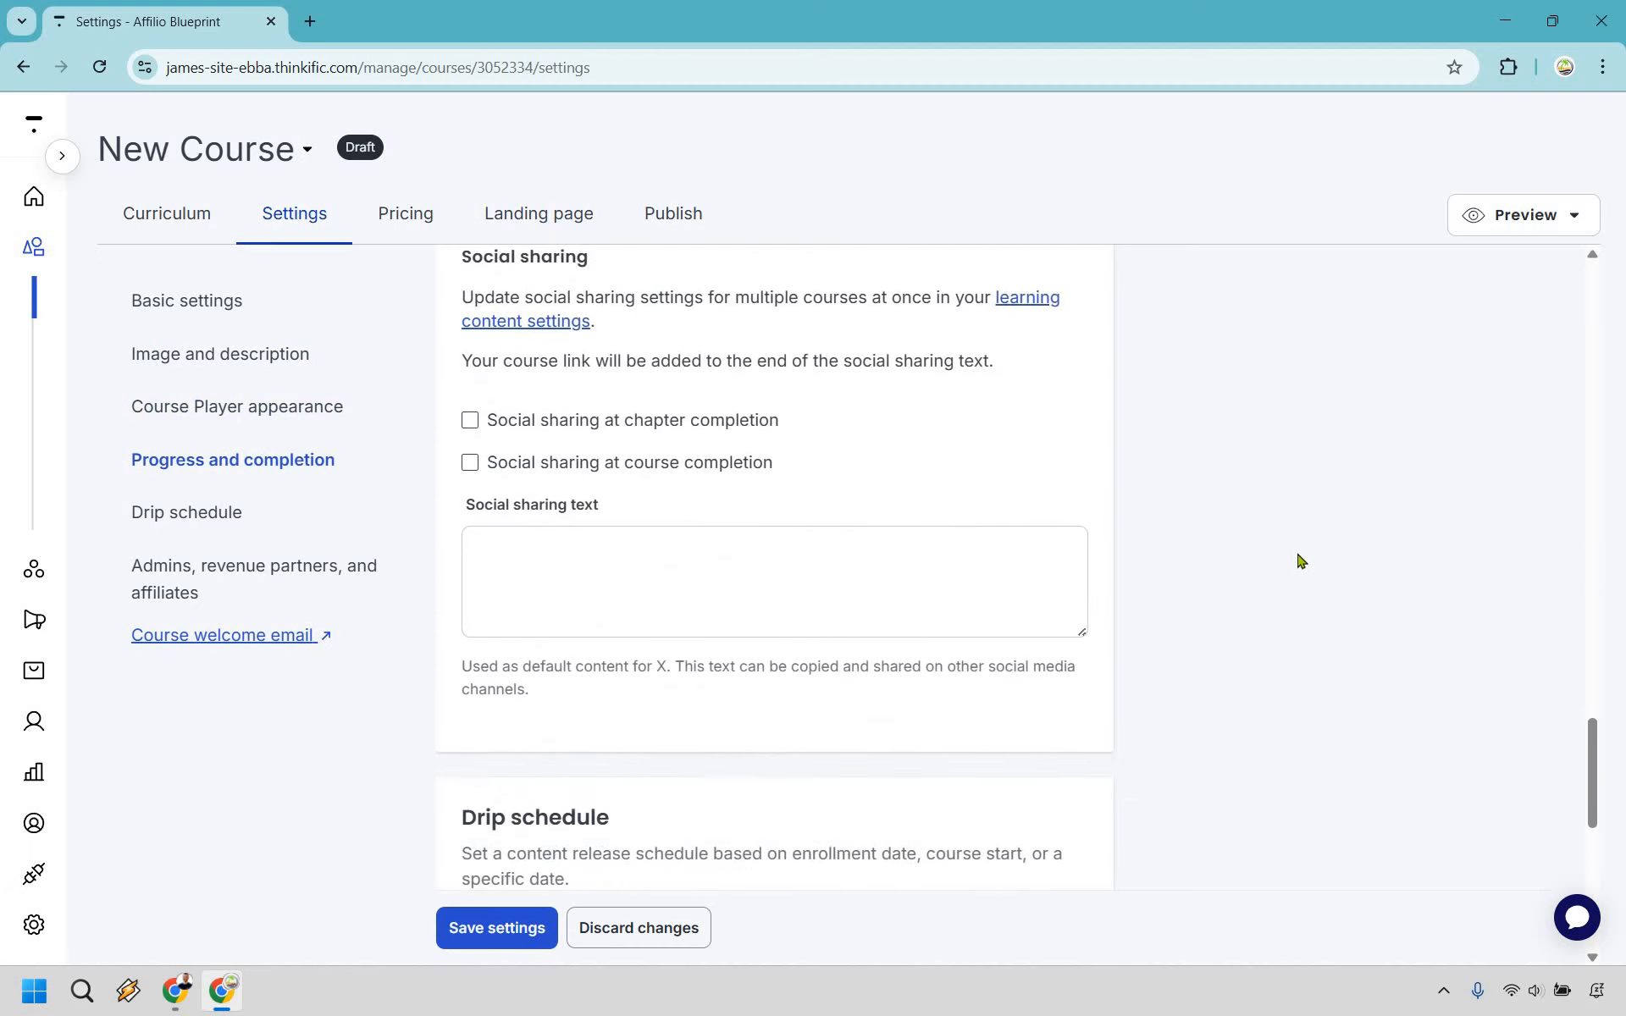
Step: Enable the drip schedule for the course and save the settings
scroll(686, 602, down, 1)
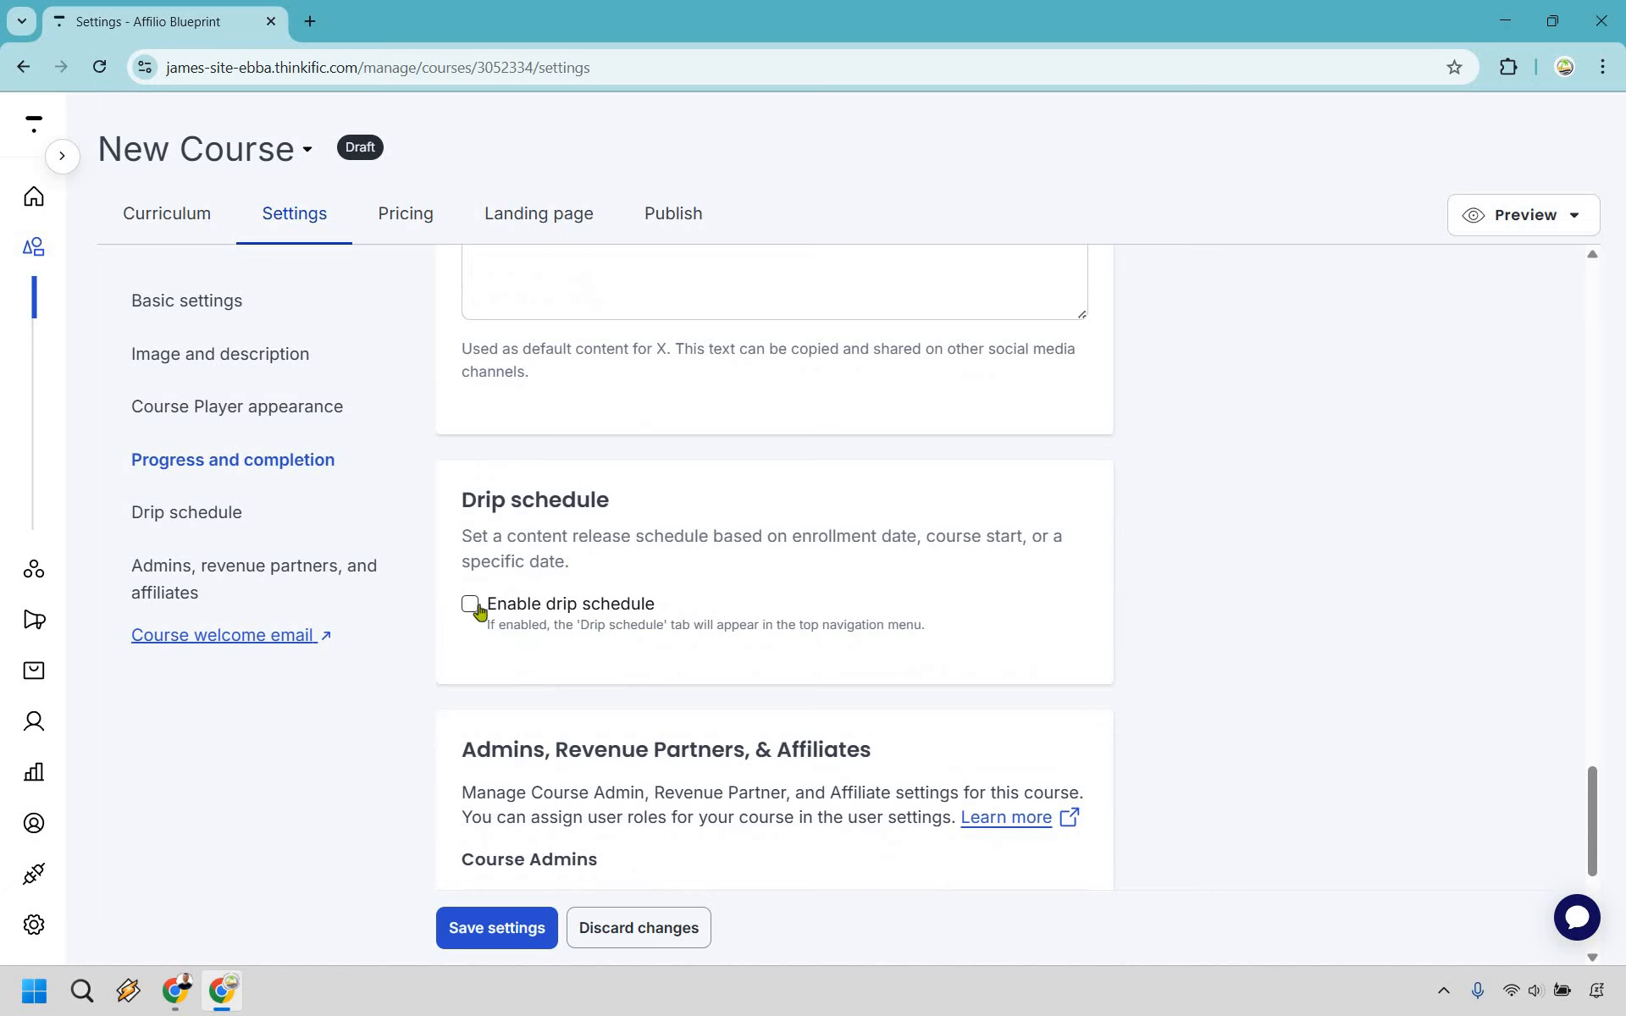
click(470, 606)
click(486, 936)
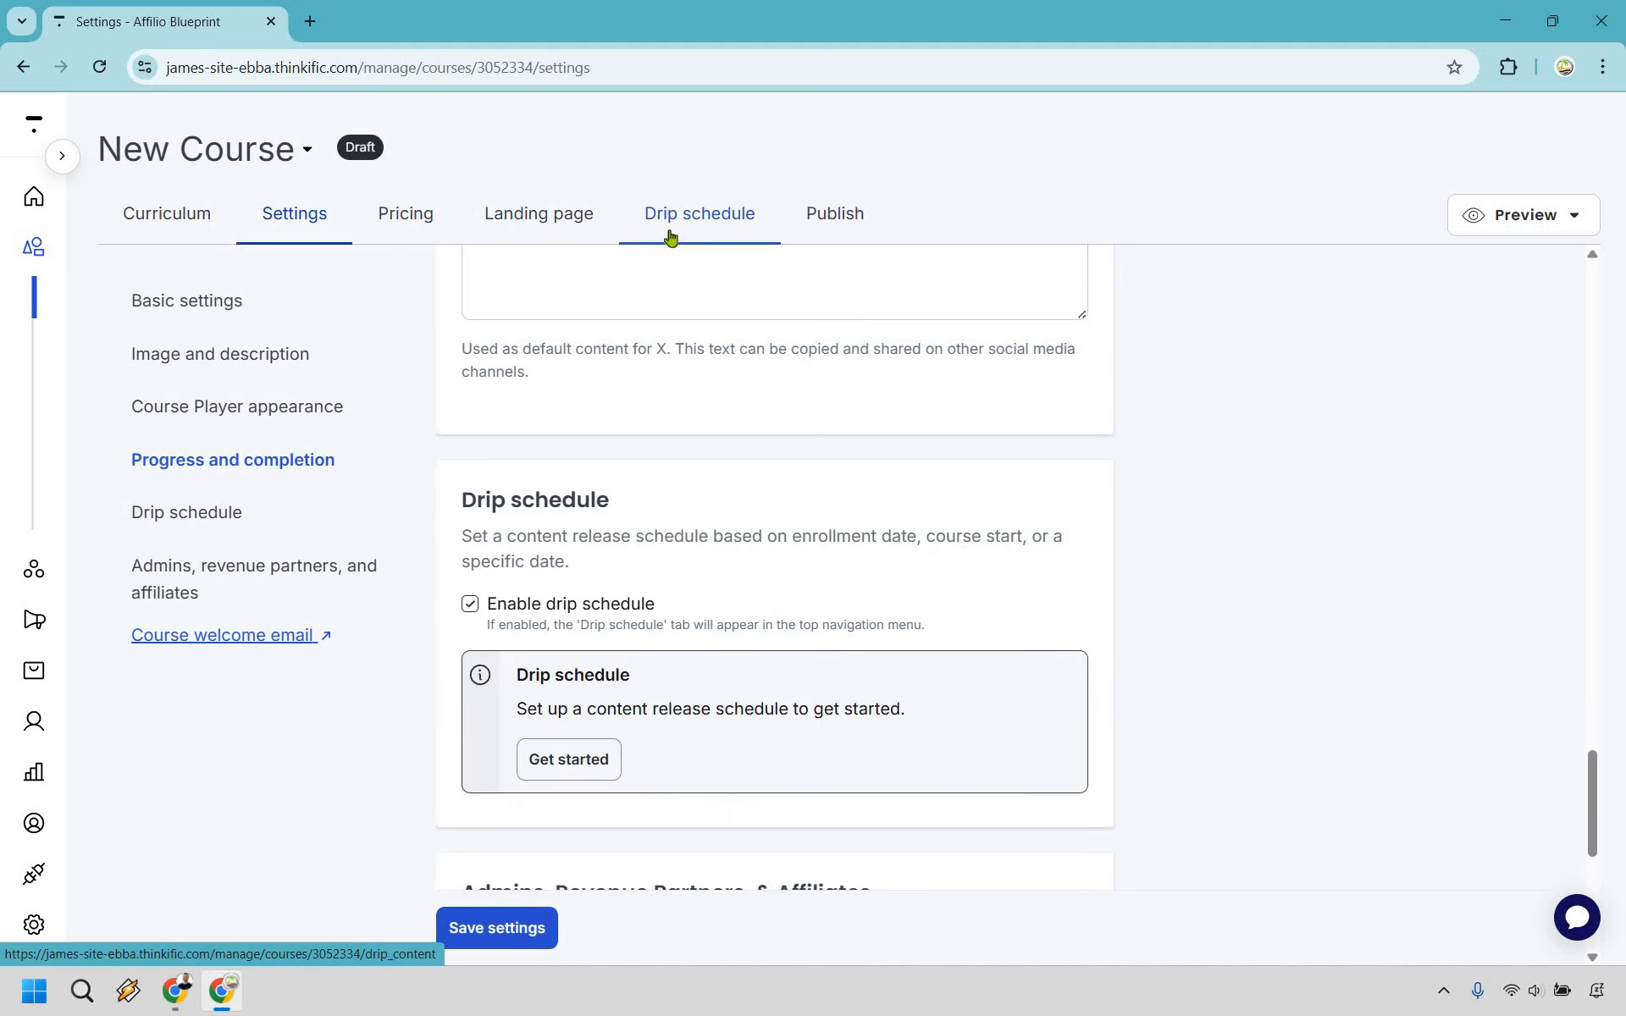
Step: Create a drip schedule that releases content based on the student enrollment date, and confirm saving it
click(692, 217)
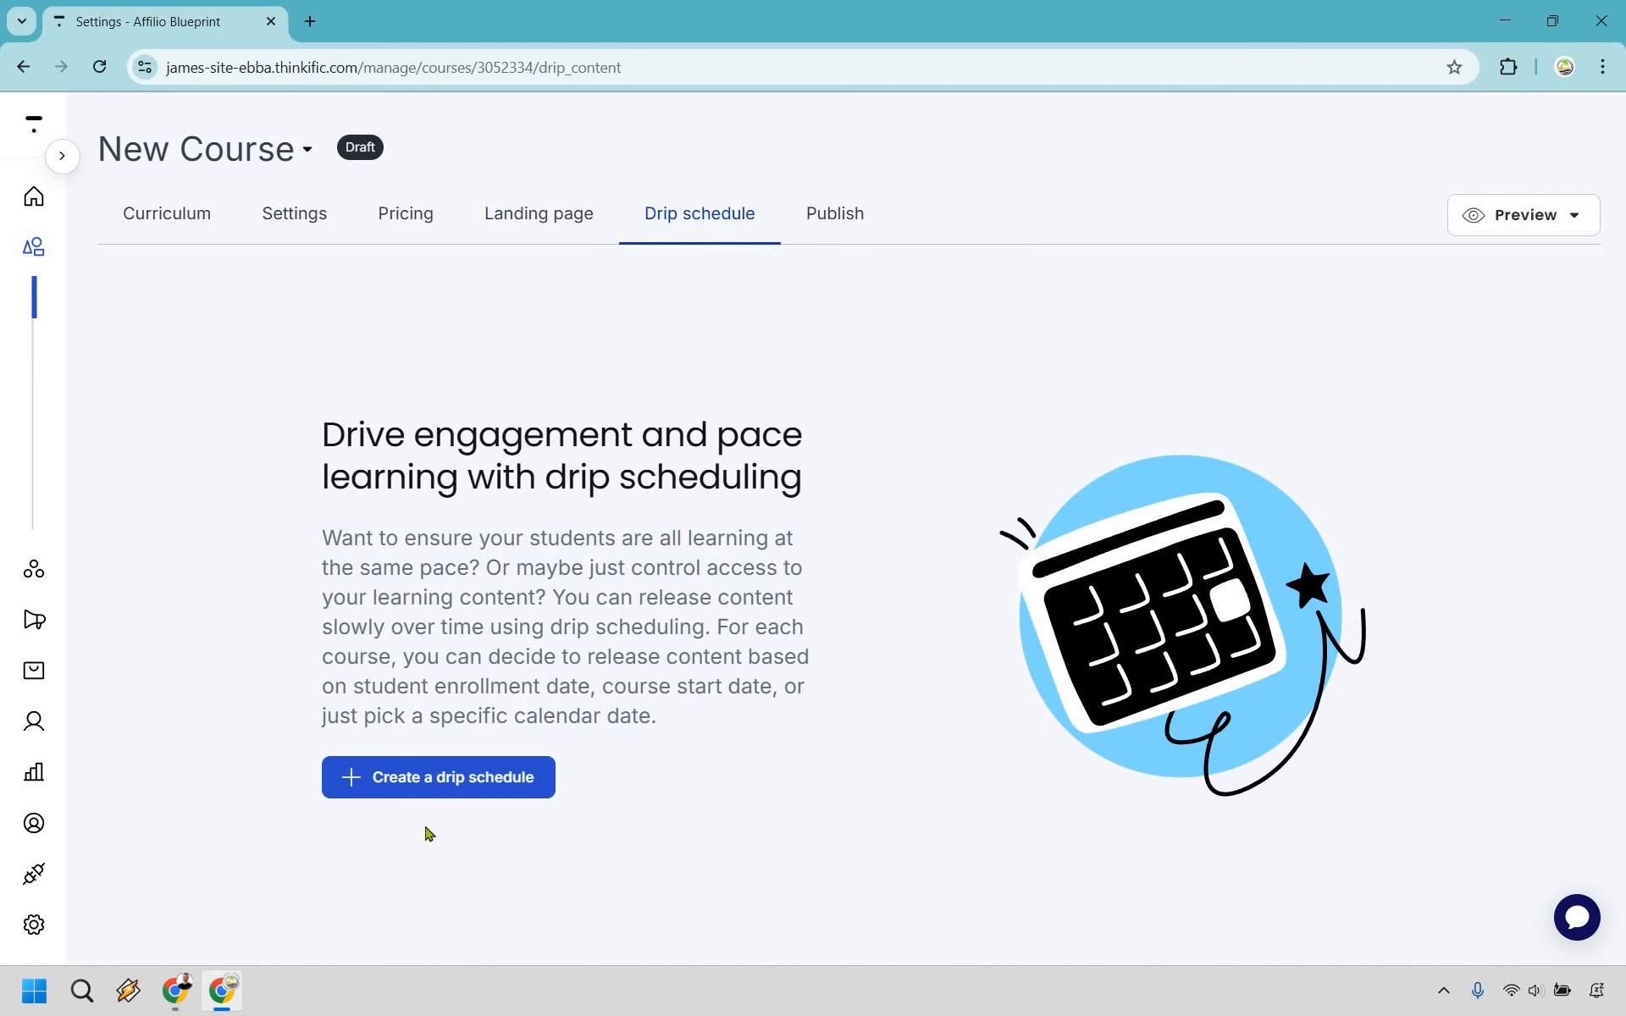
click(419, 786)
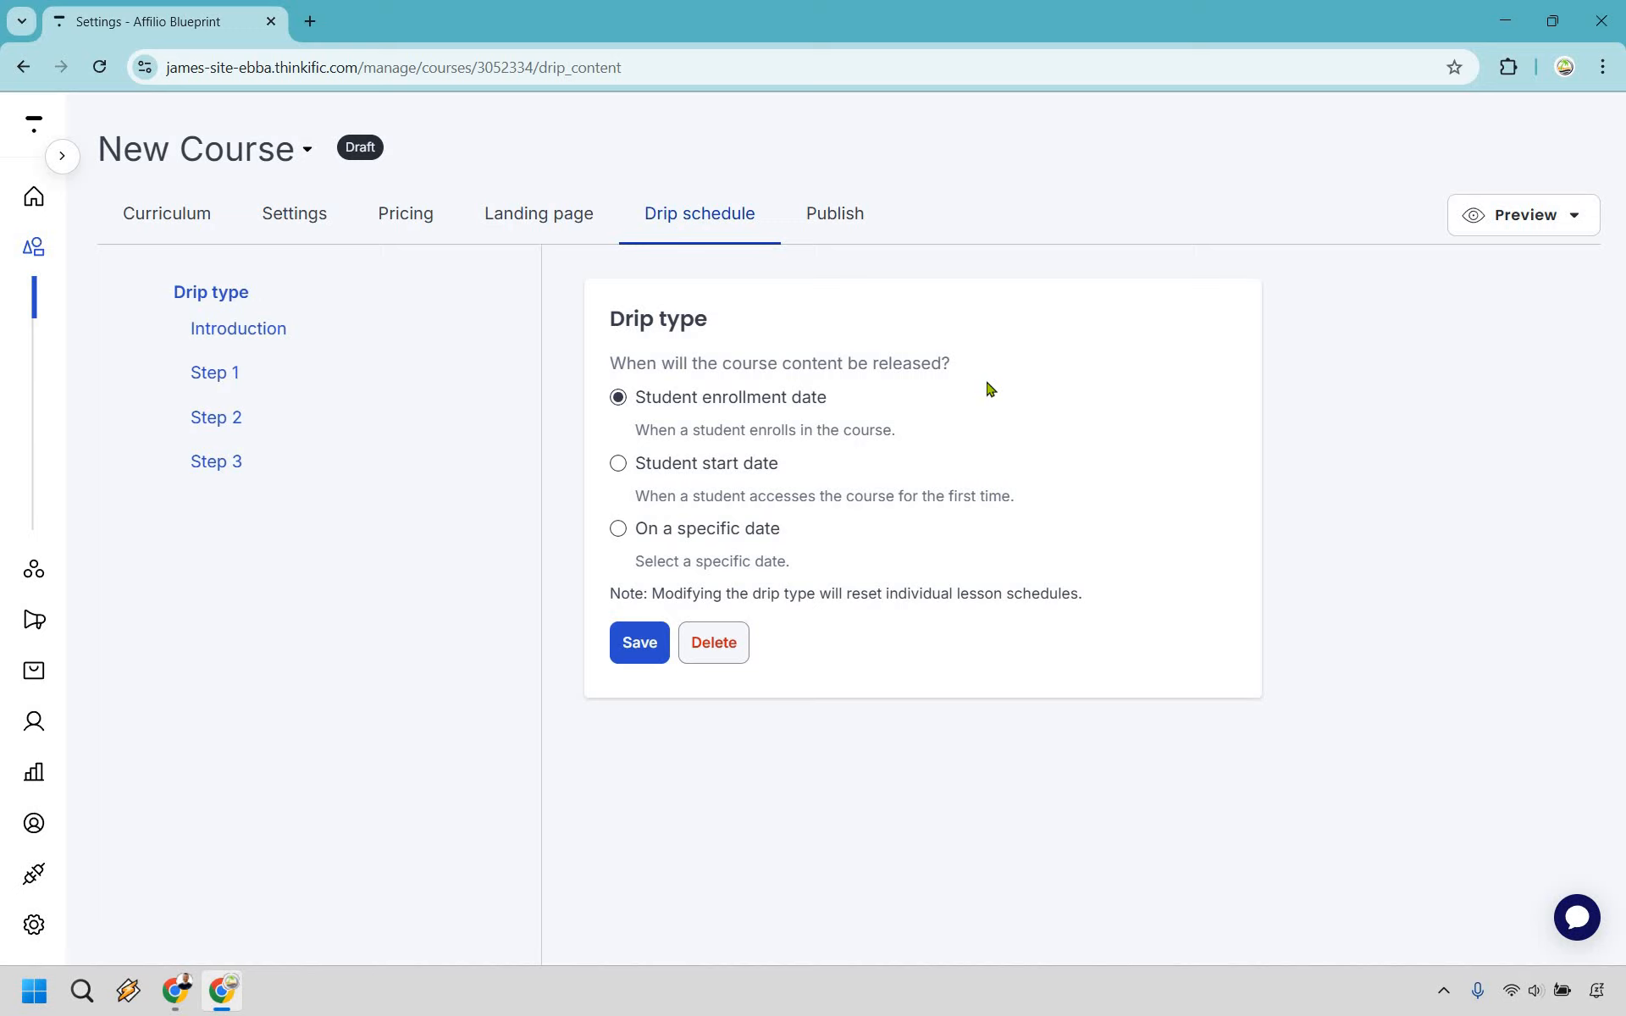
click(639, 644)
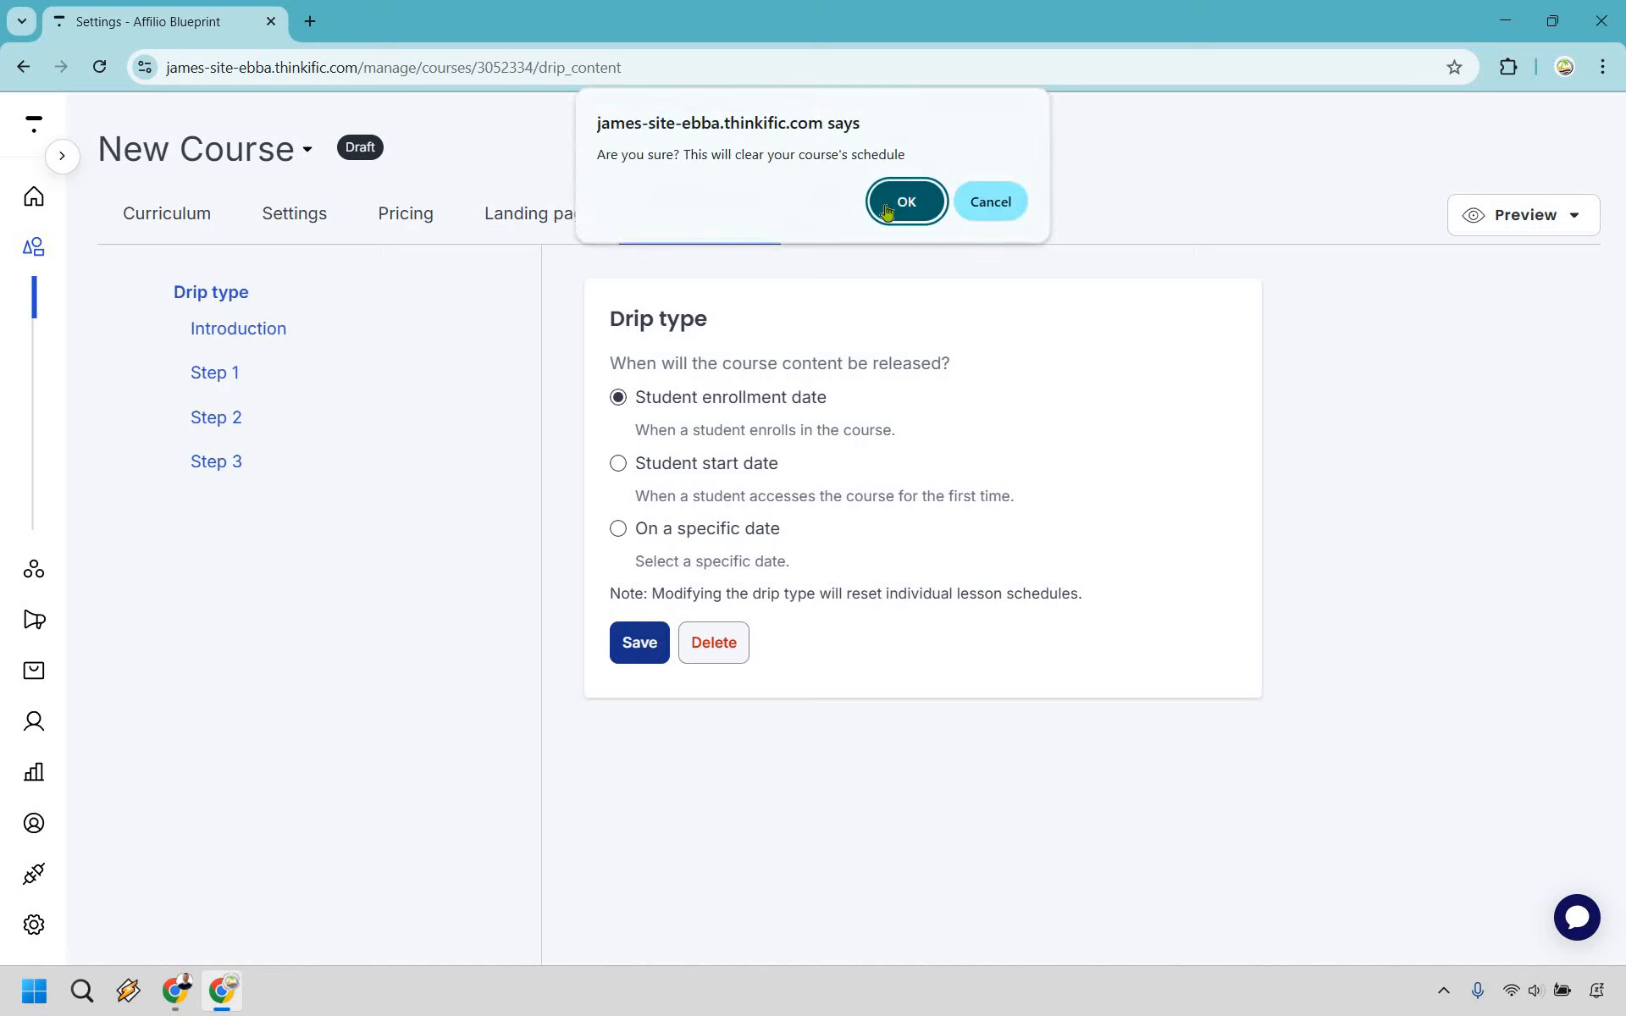
click(885, 203)
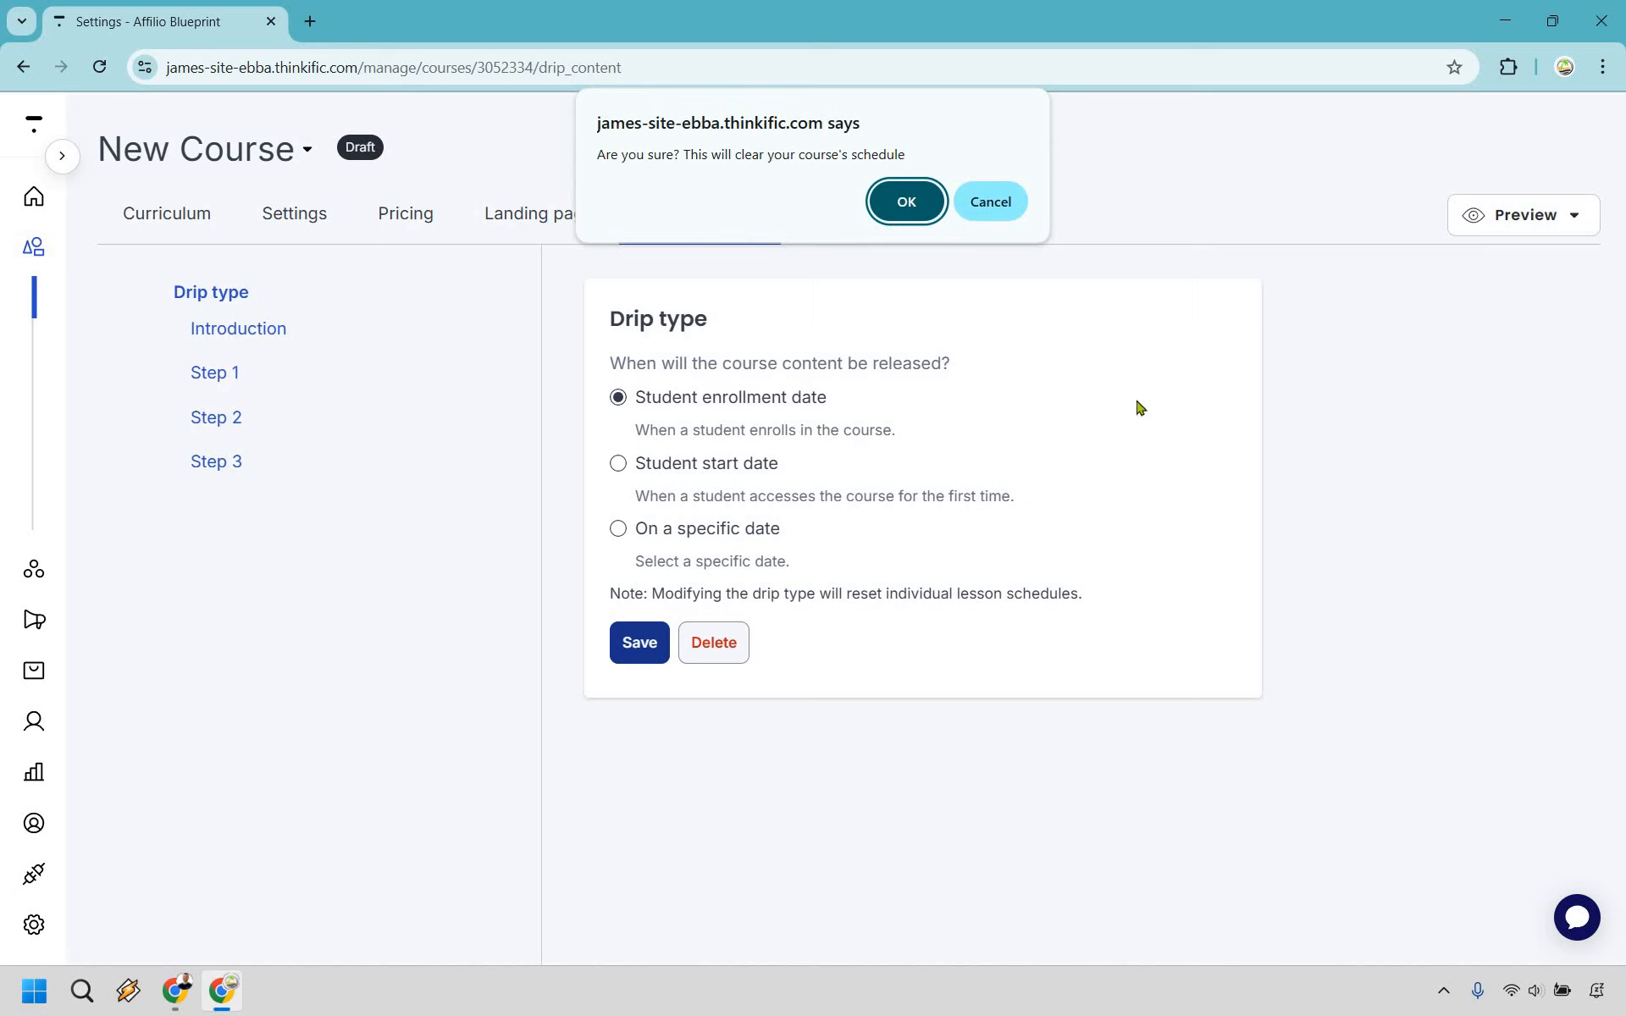
Step: Schedule both Step 1 lessons, Creating Chapters and Creating Lessons, for release 1 day after enrollment and save
click(231, 331)
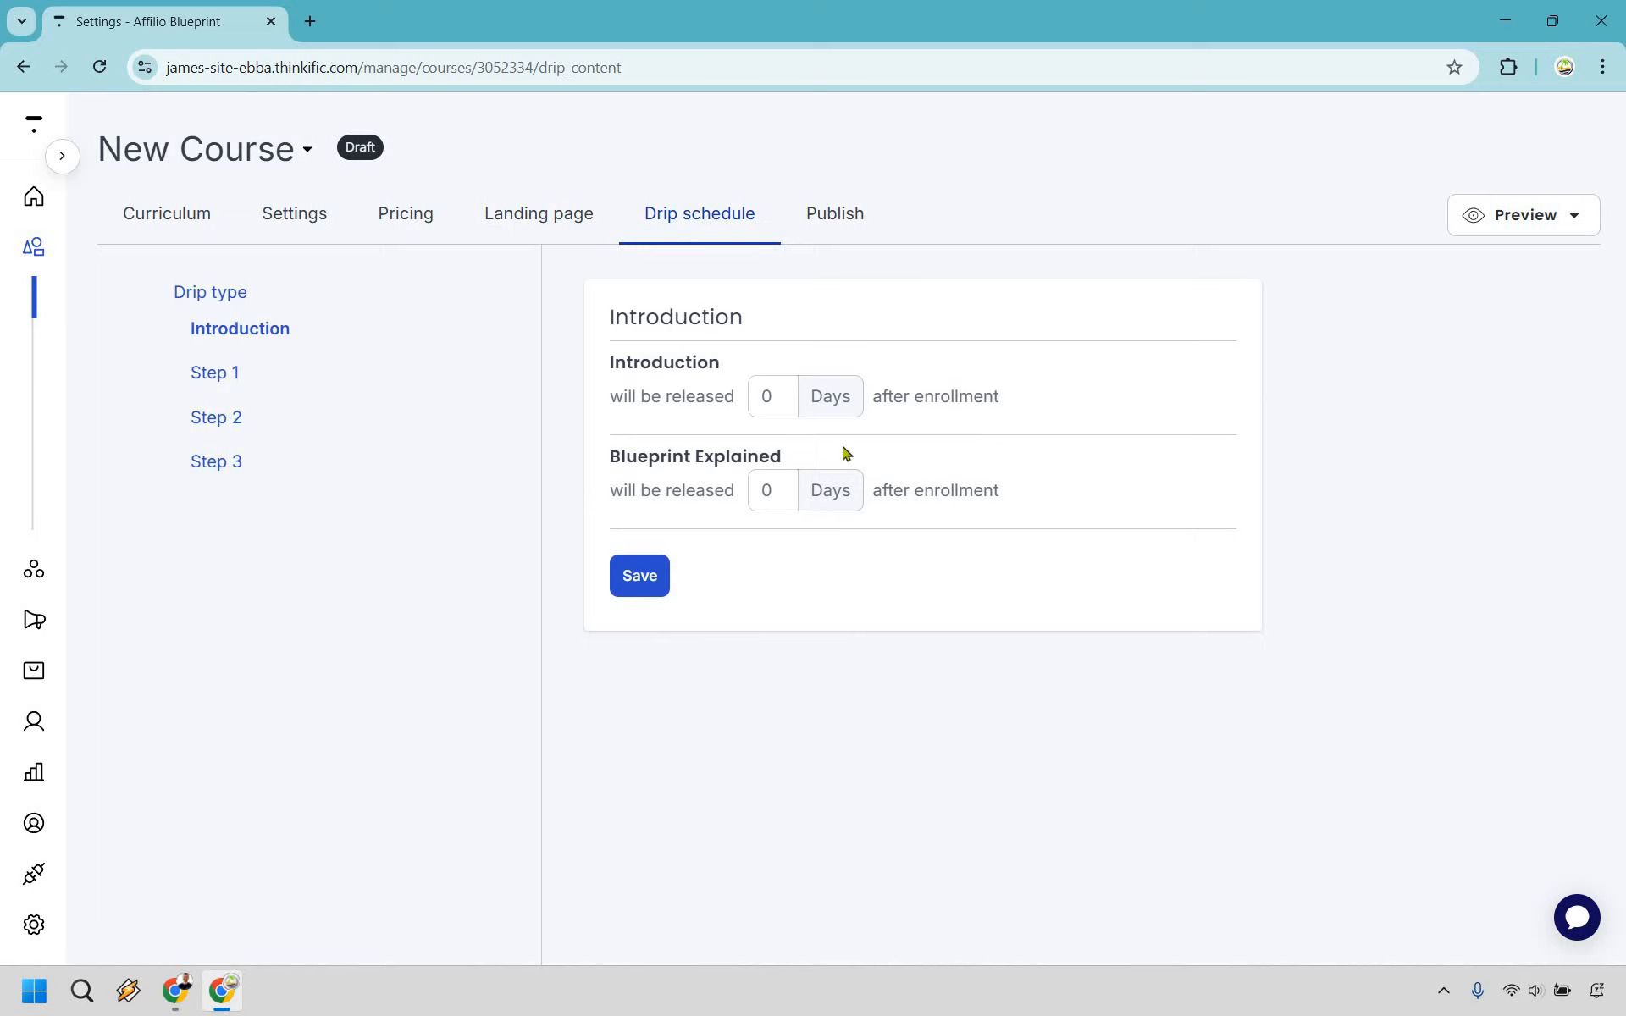
click(229, 381)
click(789, 404)
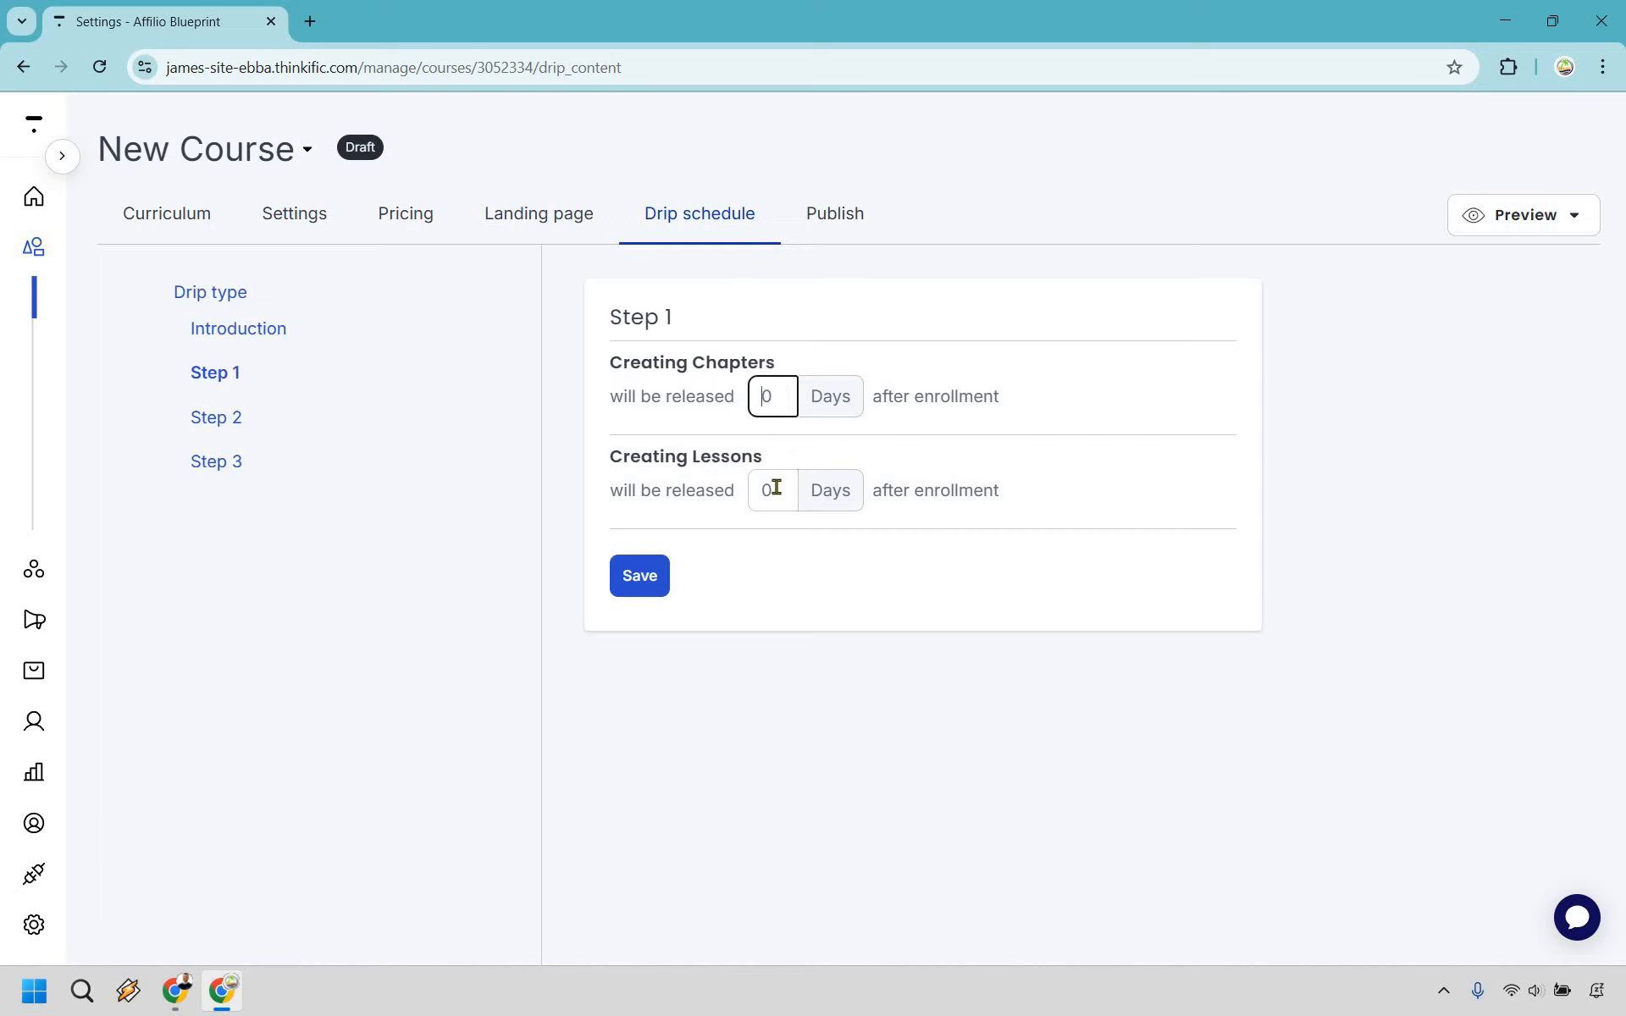
text(1)
key(Tab)
text(1)
click(658, 588)
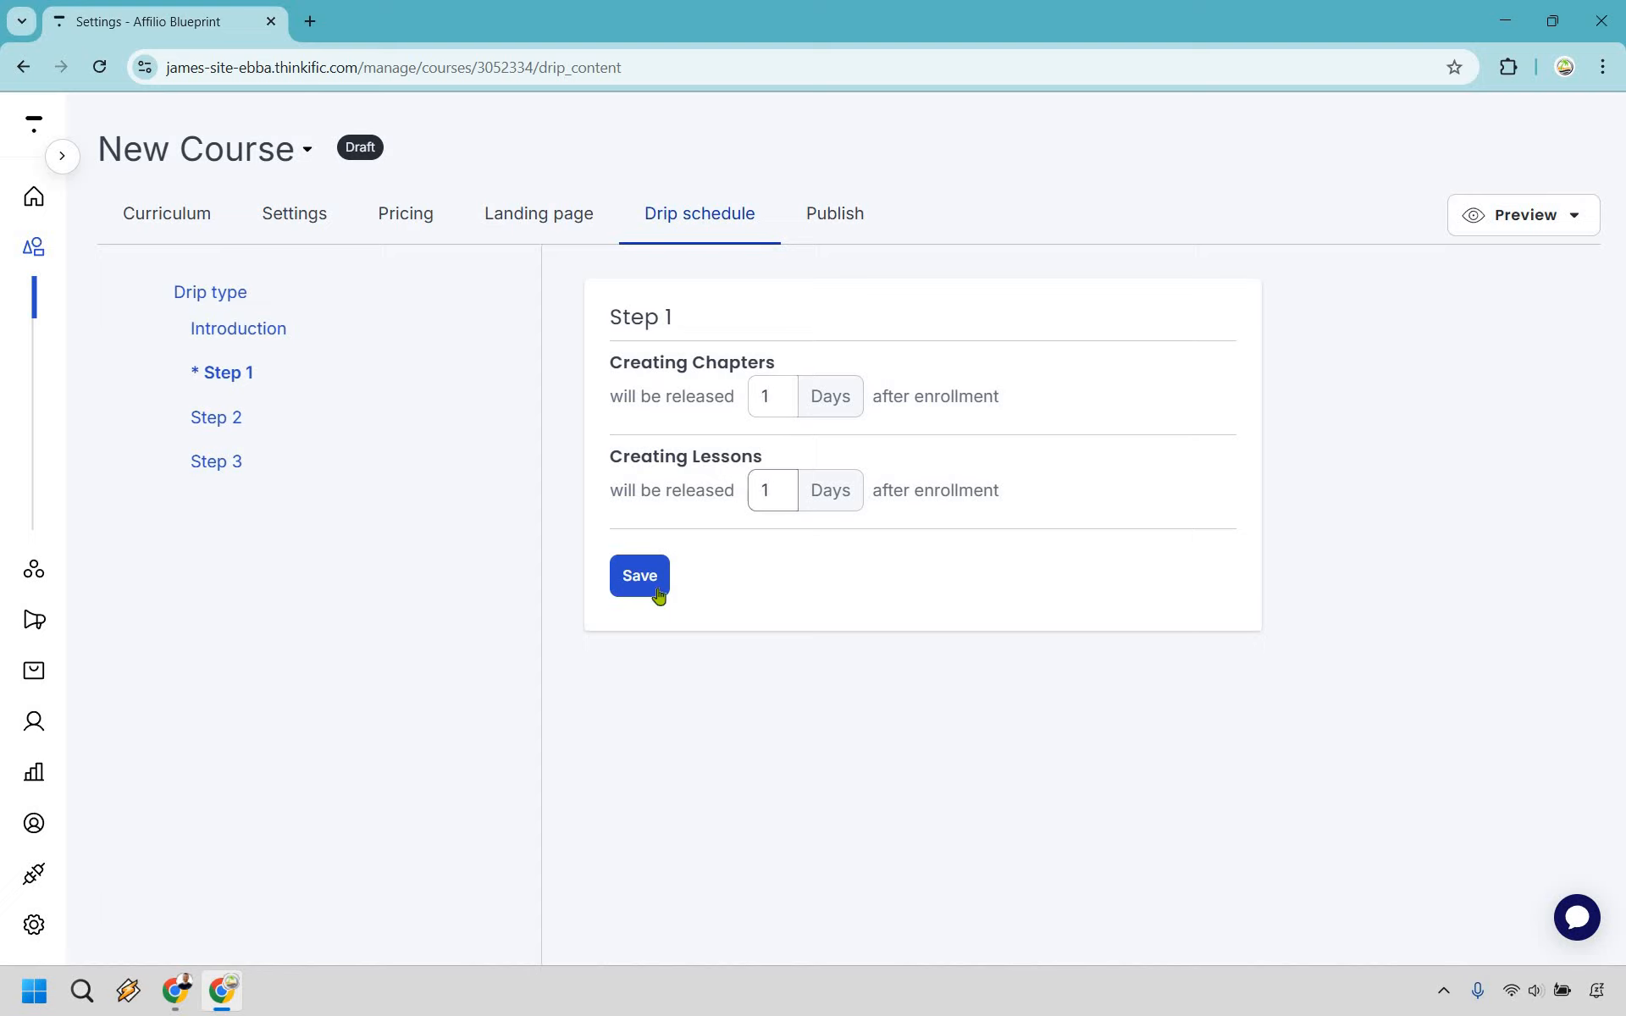
Step: Schedule the Step 2 lesson How To Setup Your Course for release 2 days after enrollment and save
click(241, 421)
click(761, 395)
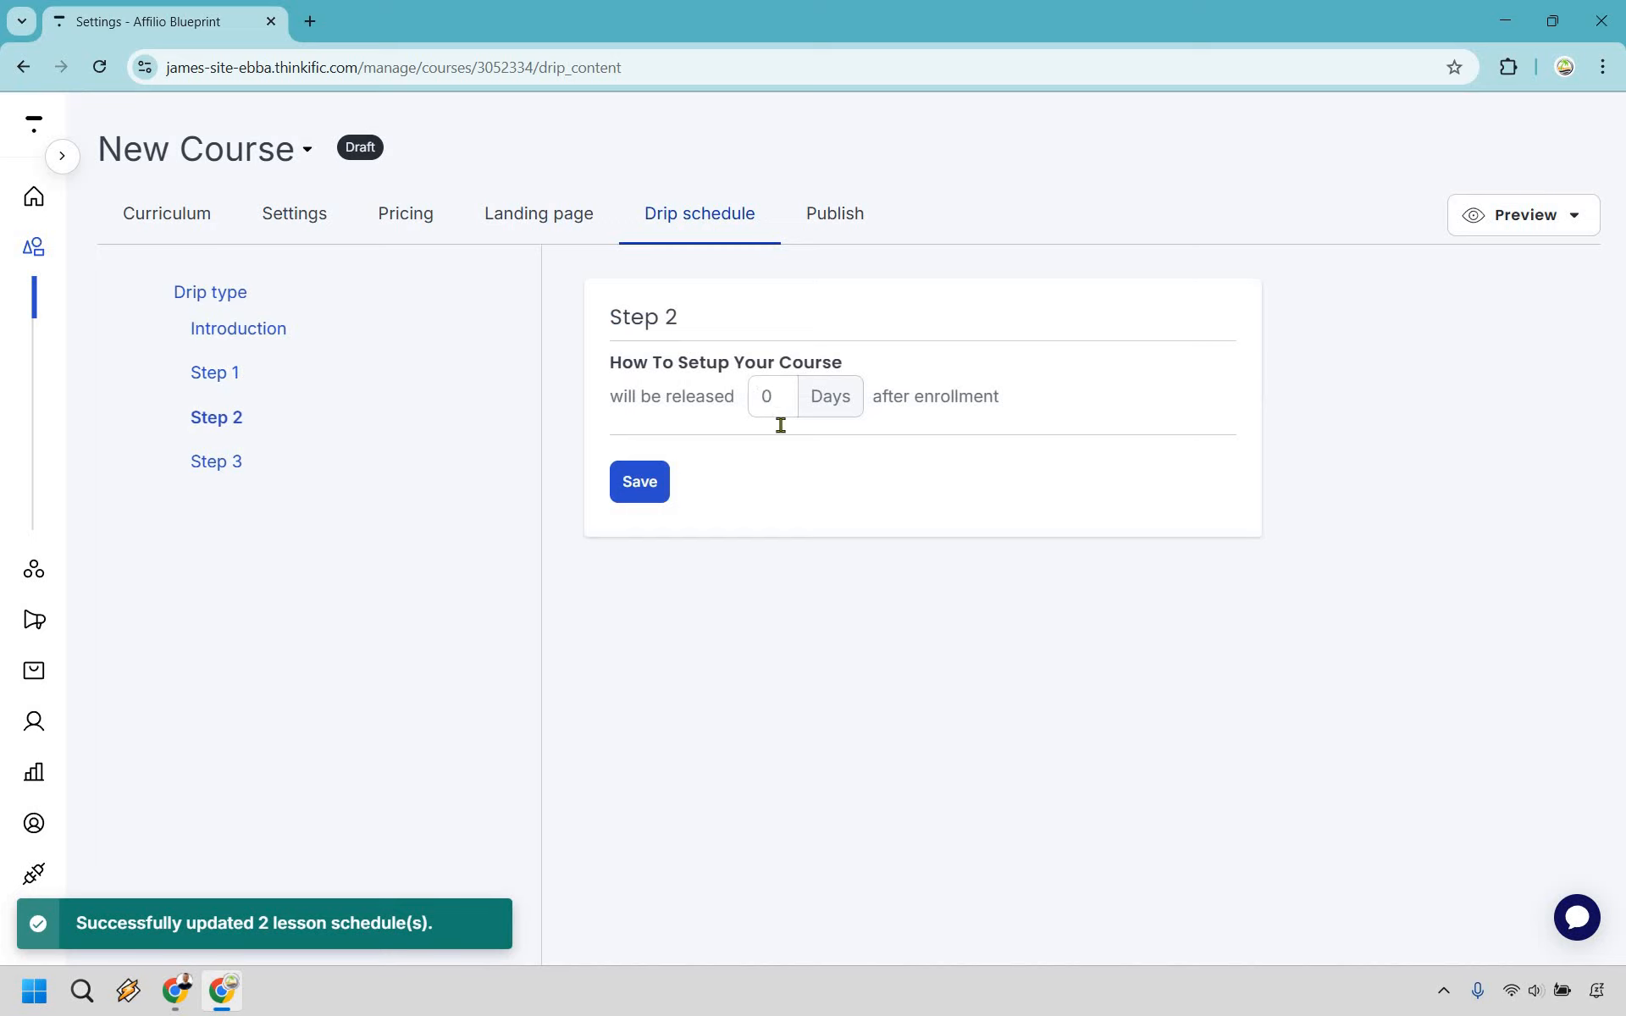
text(2)
click(652, 498)
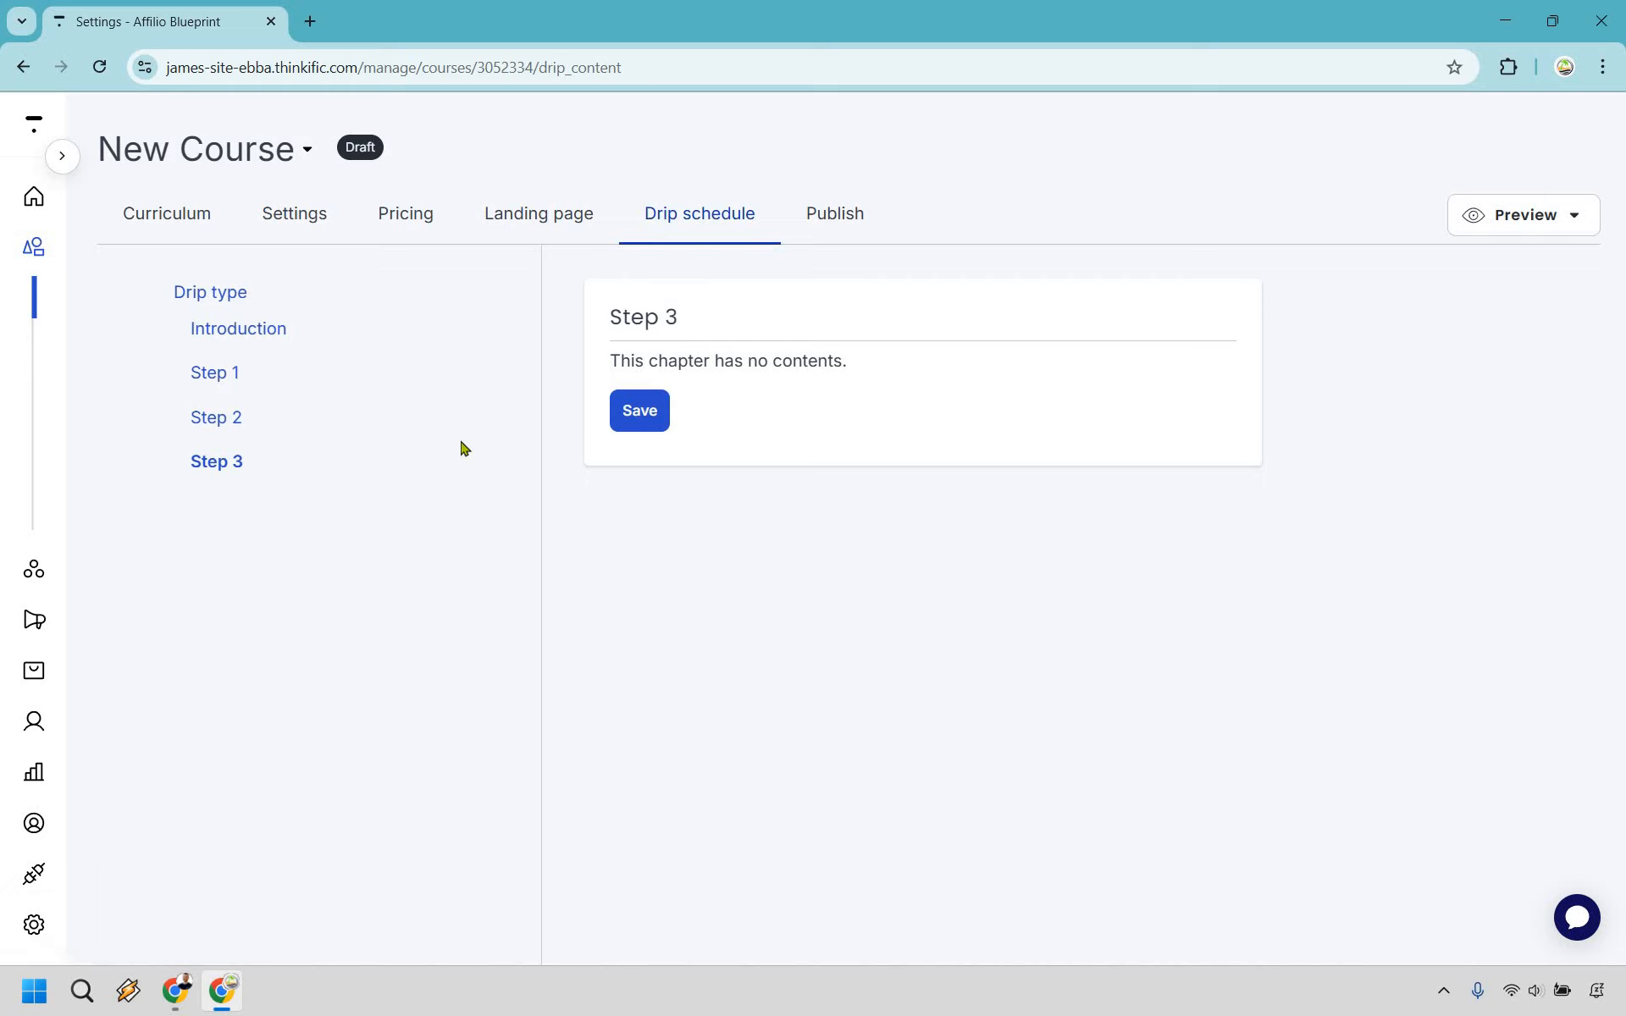
Step: Try a 30-day release delay for the Step 2 lesson, leaving the drip schedule for the curriculum without saving
click(234, 423)
click(229, 377)
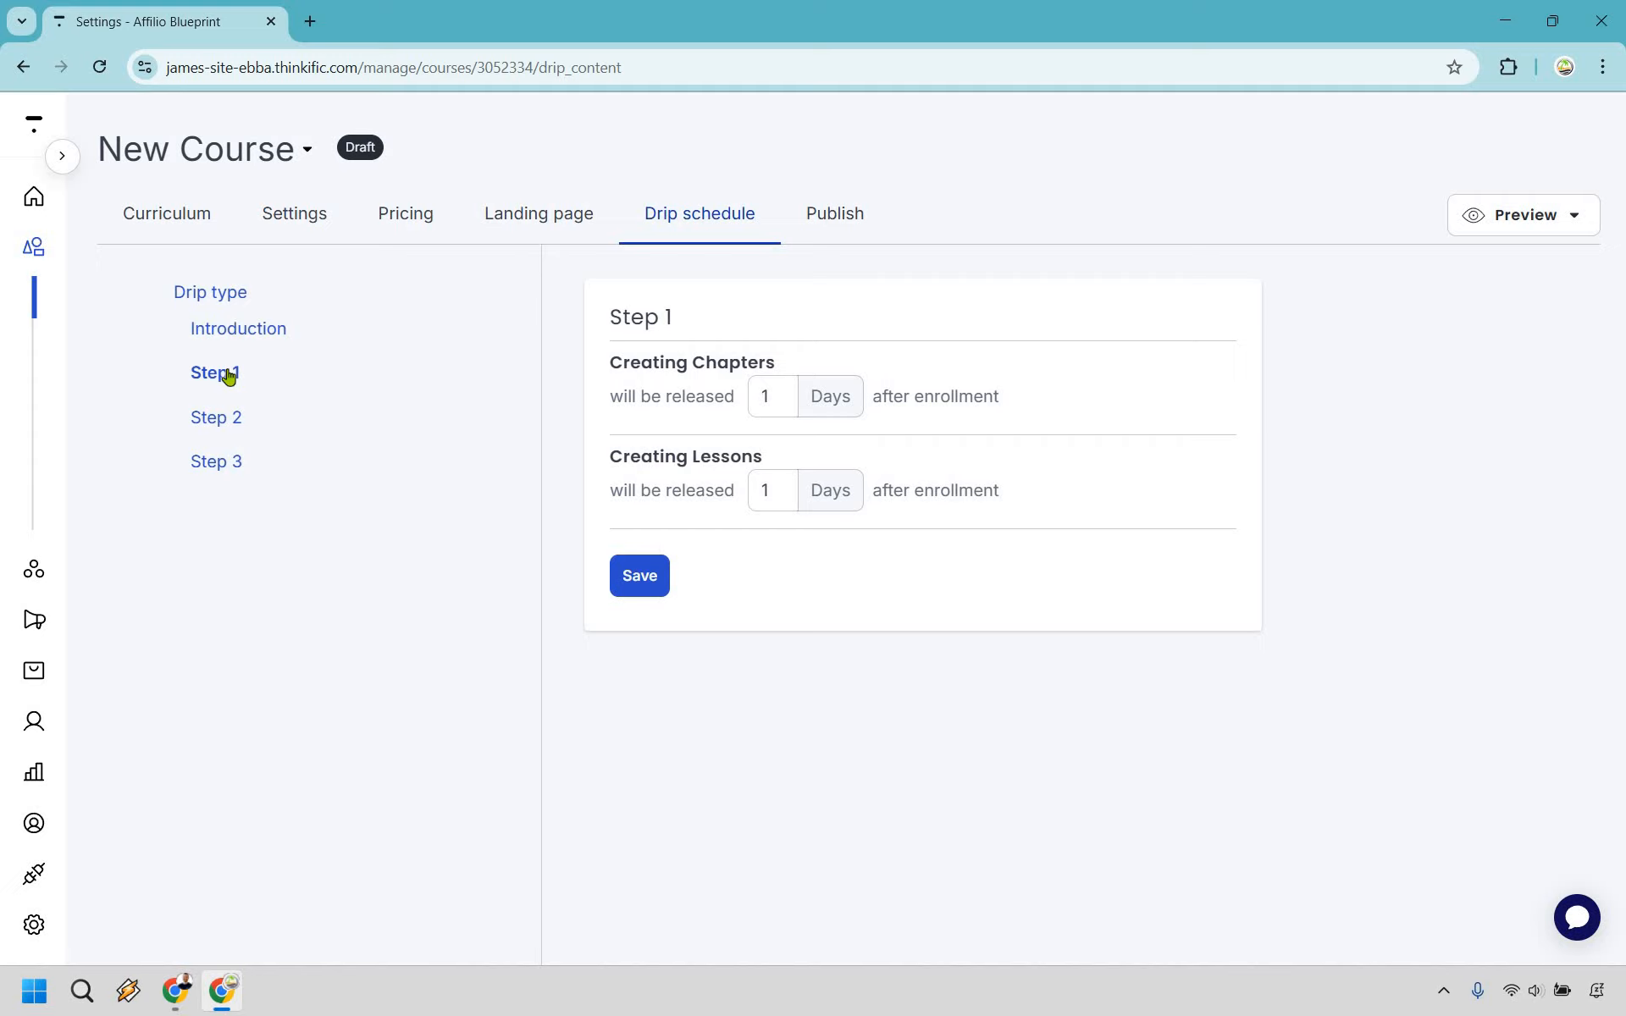
click(234, 429)
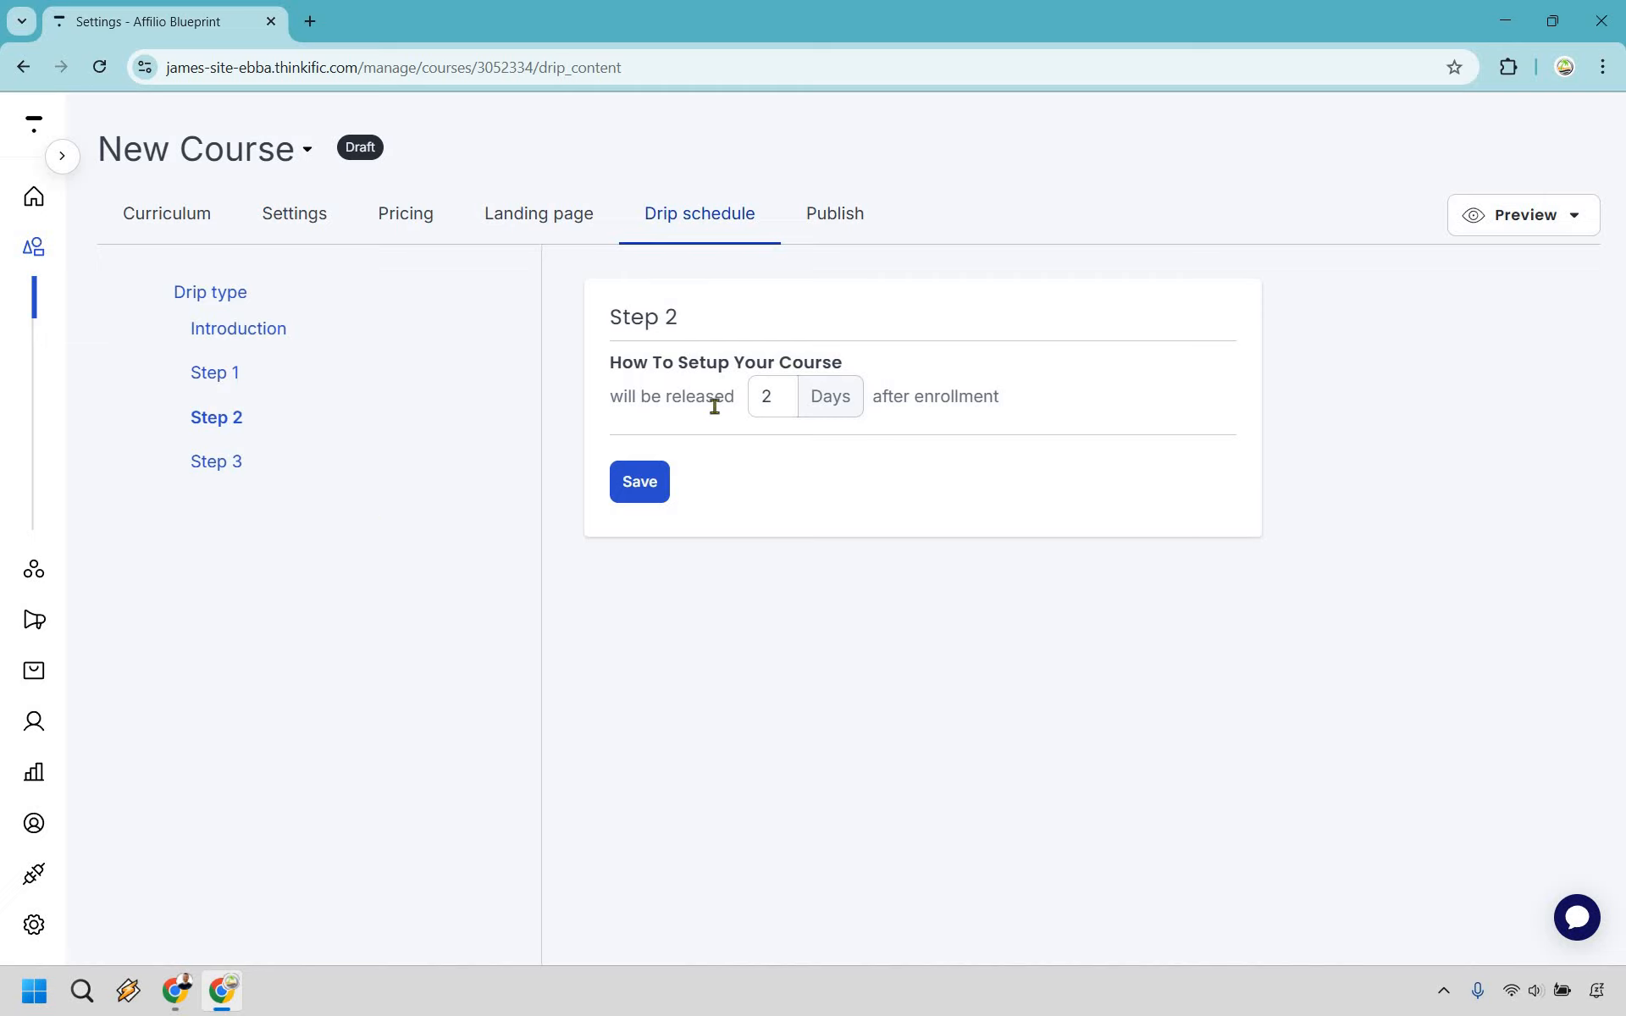
double_click(770, 399)
text(1)
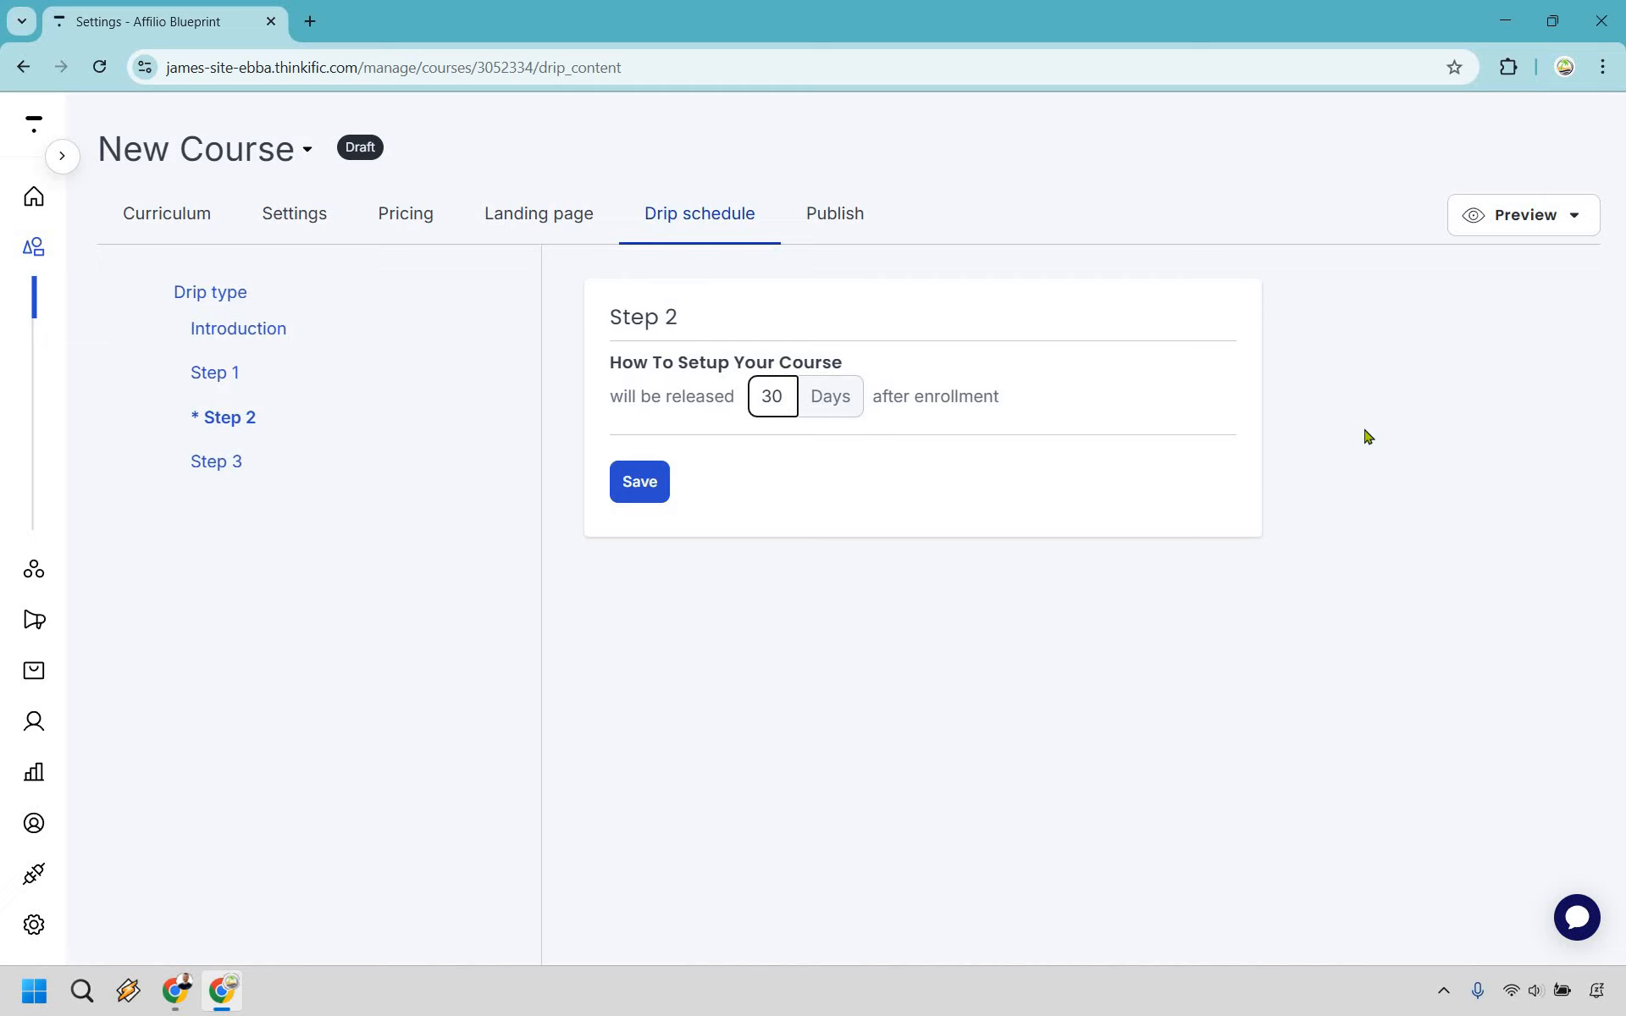
click(828, 619)
click(196, 215)
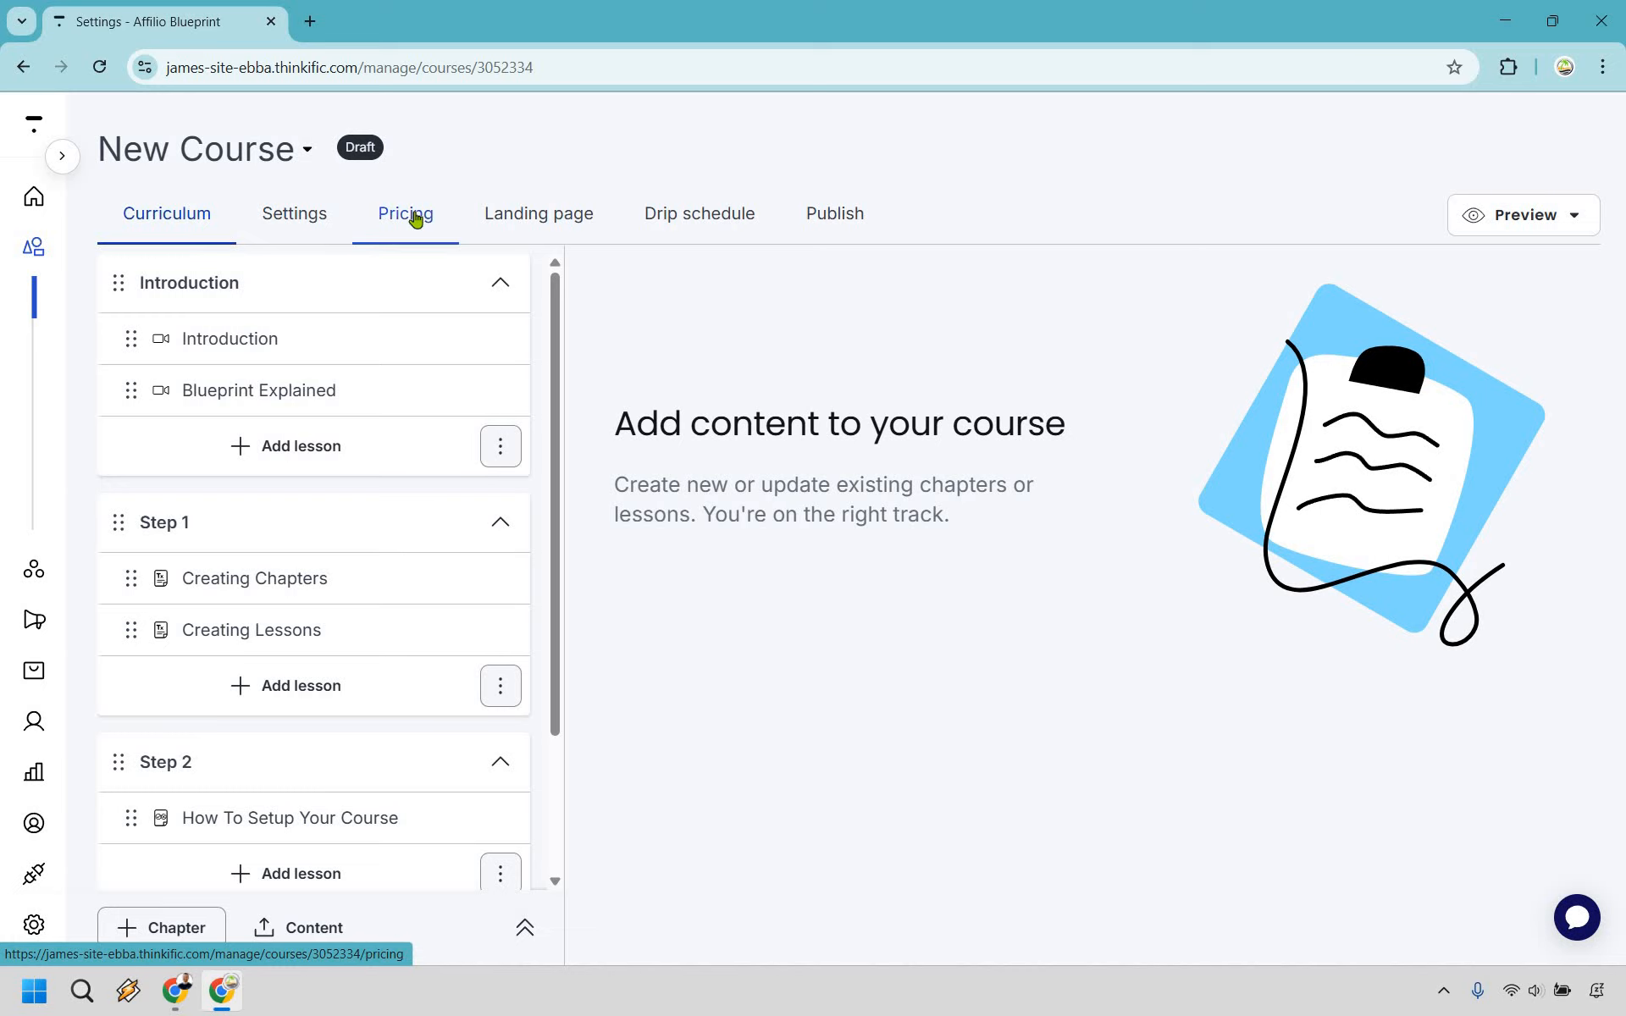
Step: Set the course's primary pricing to a one-time payment of $97 with the enrollment duration left blank
click(415, 217)
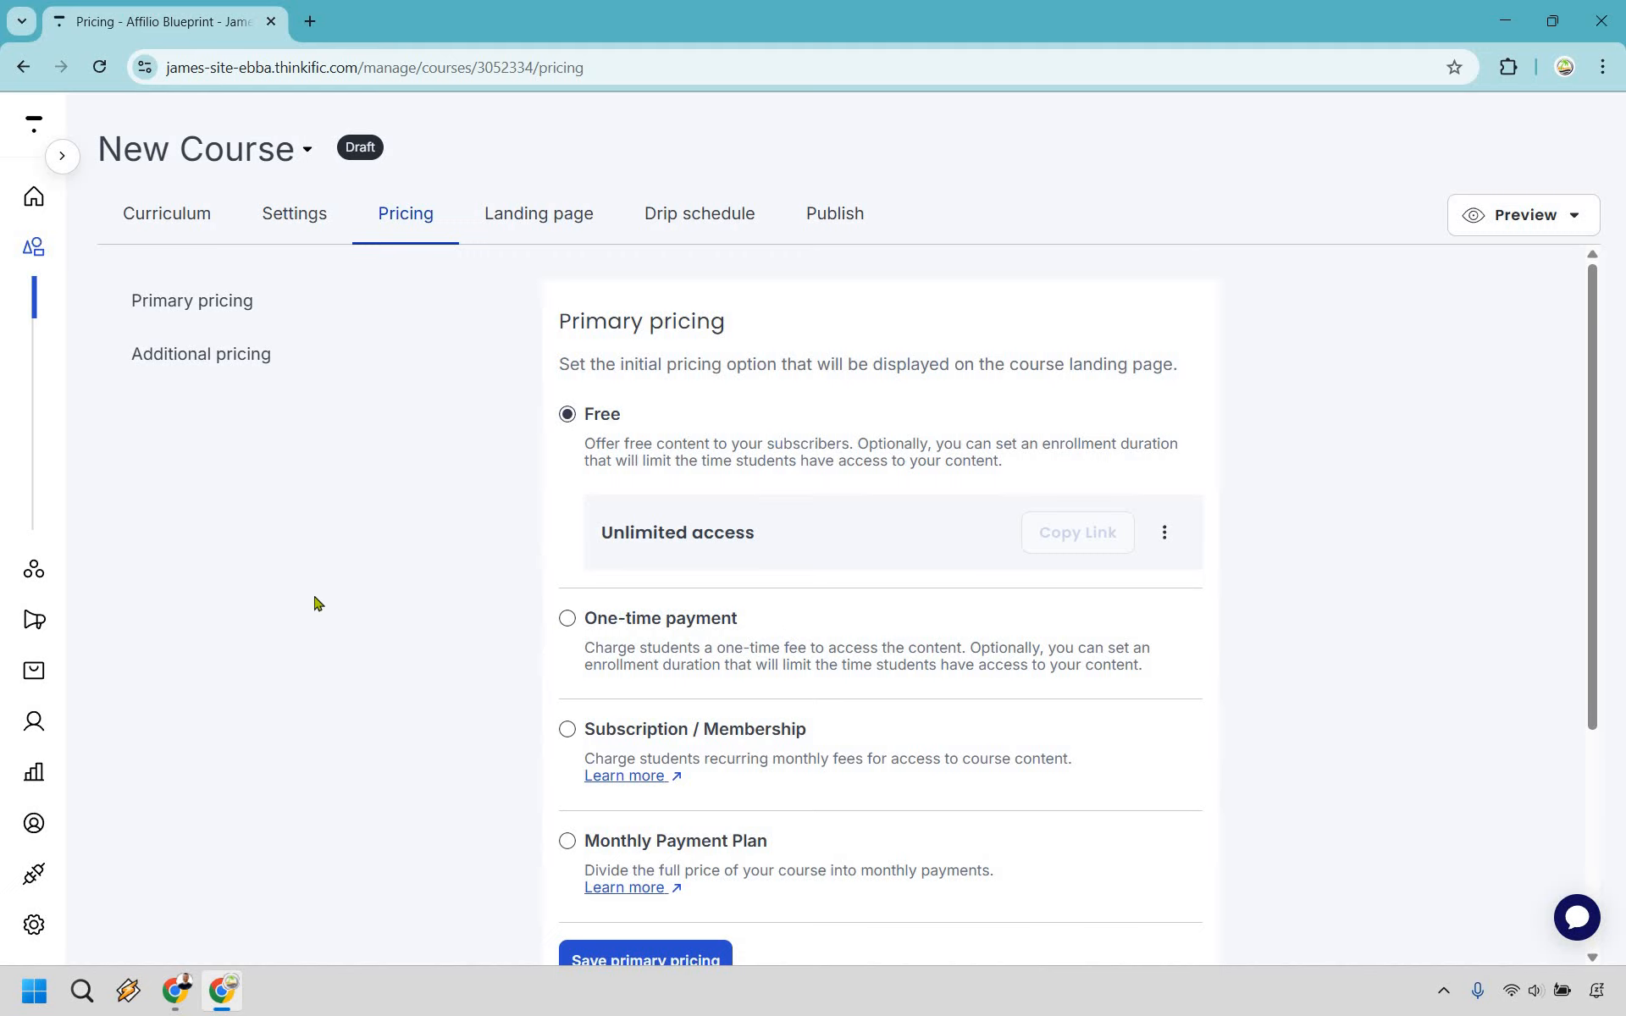
click(570, 618)
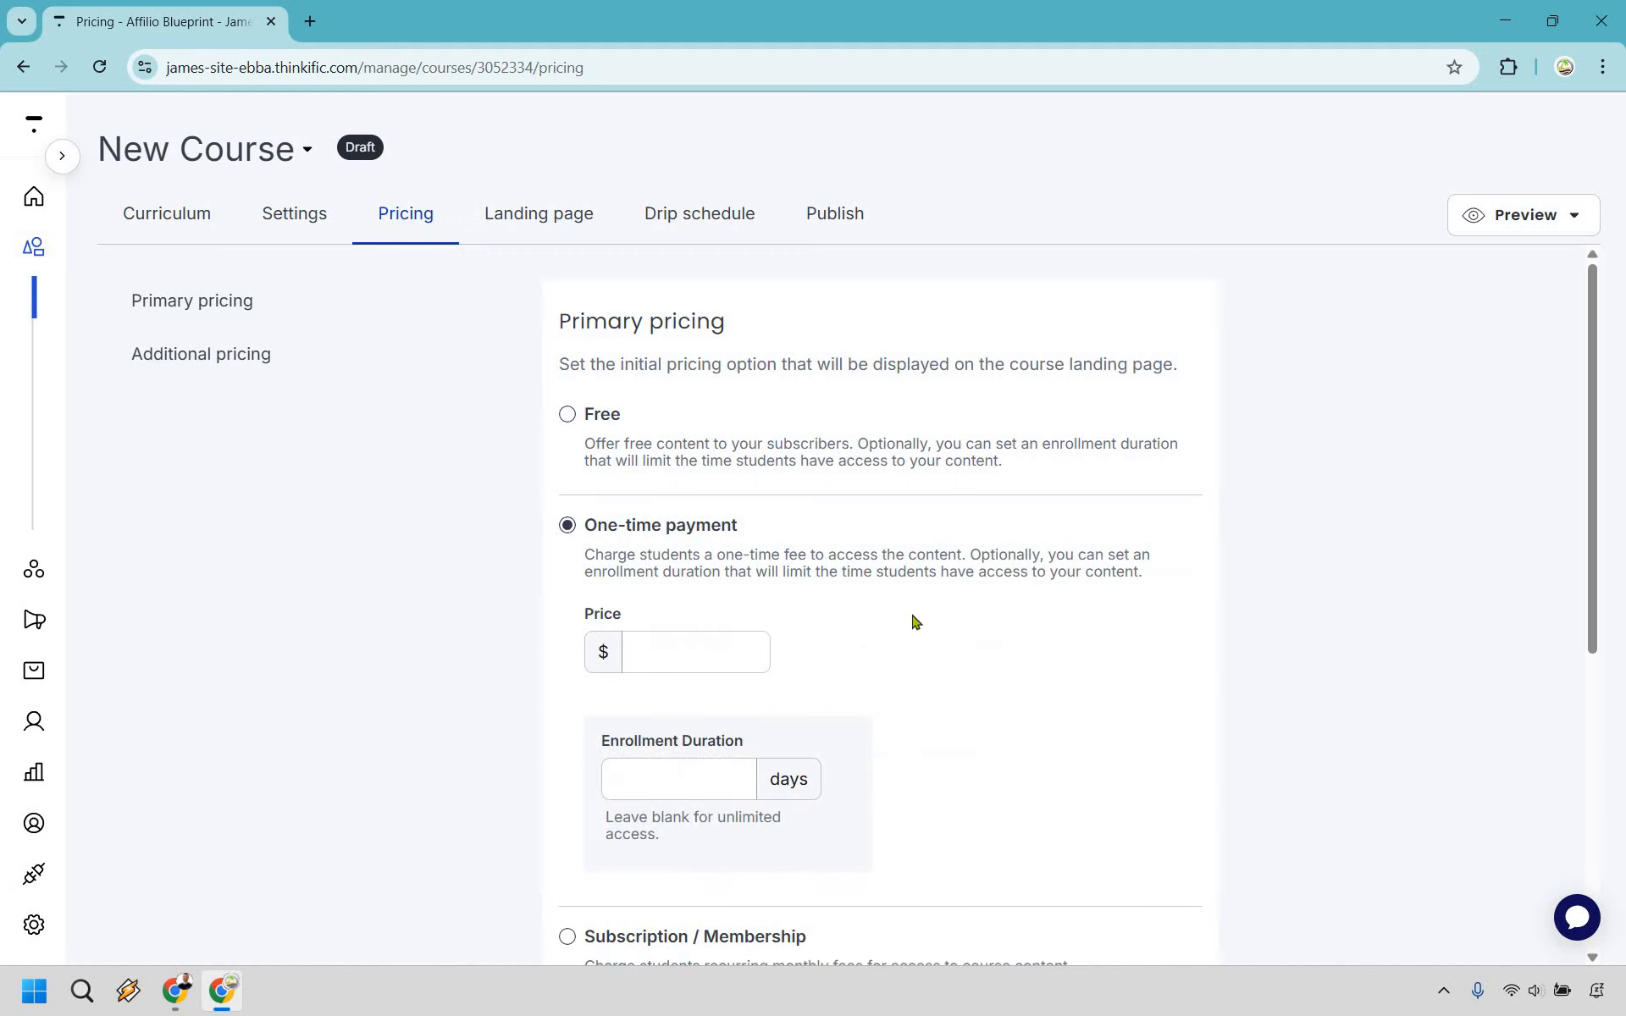
click(722, 661)
text(97)
scroll(584, 749, down, 1)
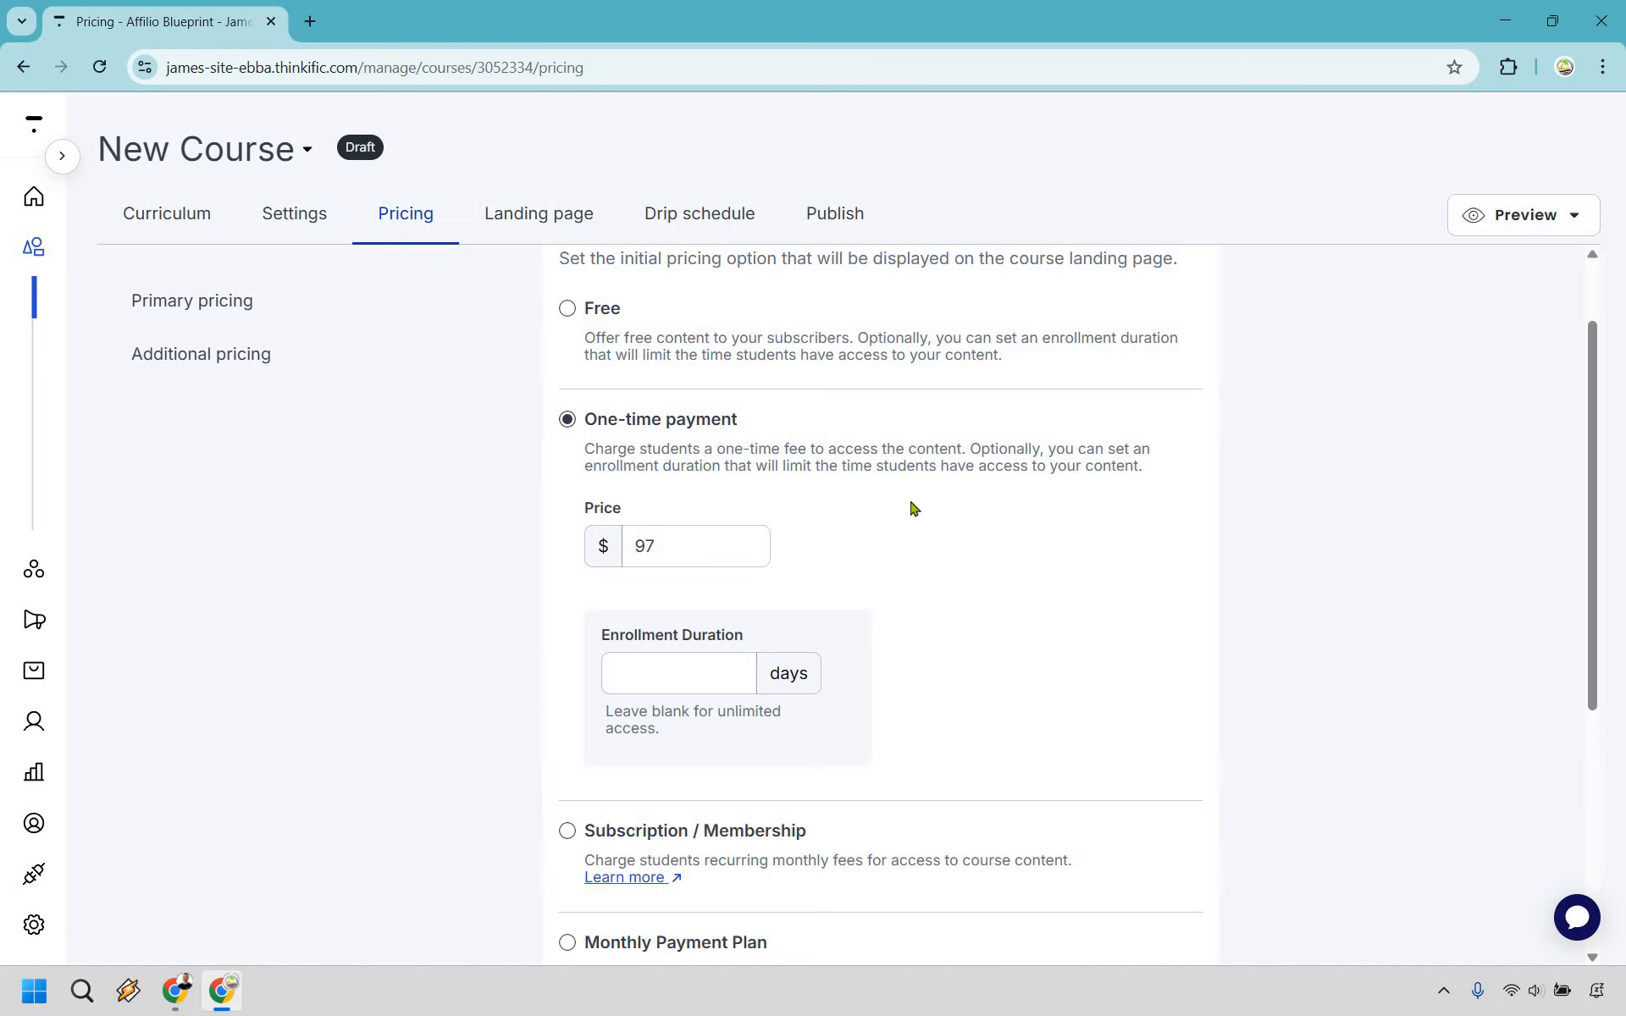
Step: Save the one-time payment option as the course's primary pricing
scroll(1024, 417, down, 3)
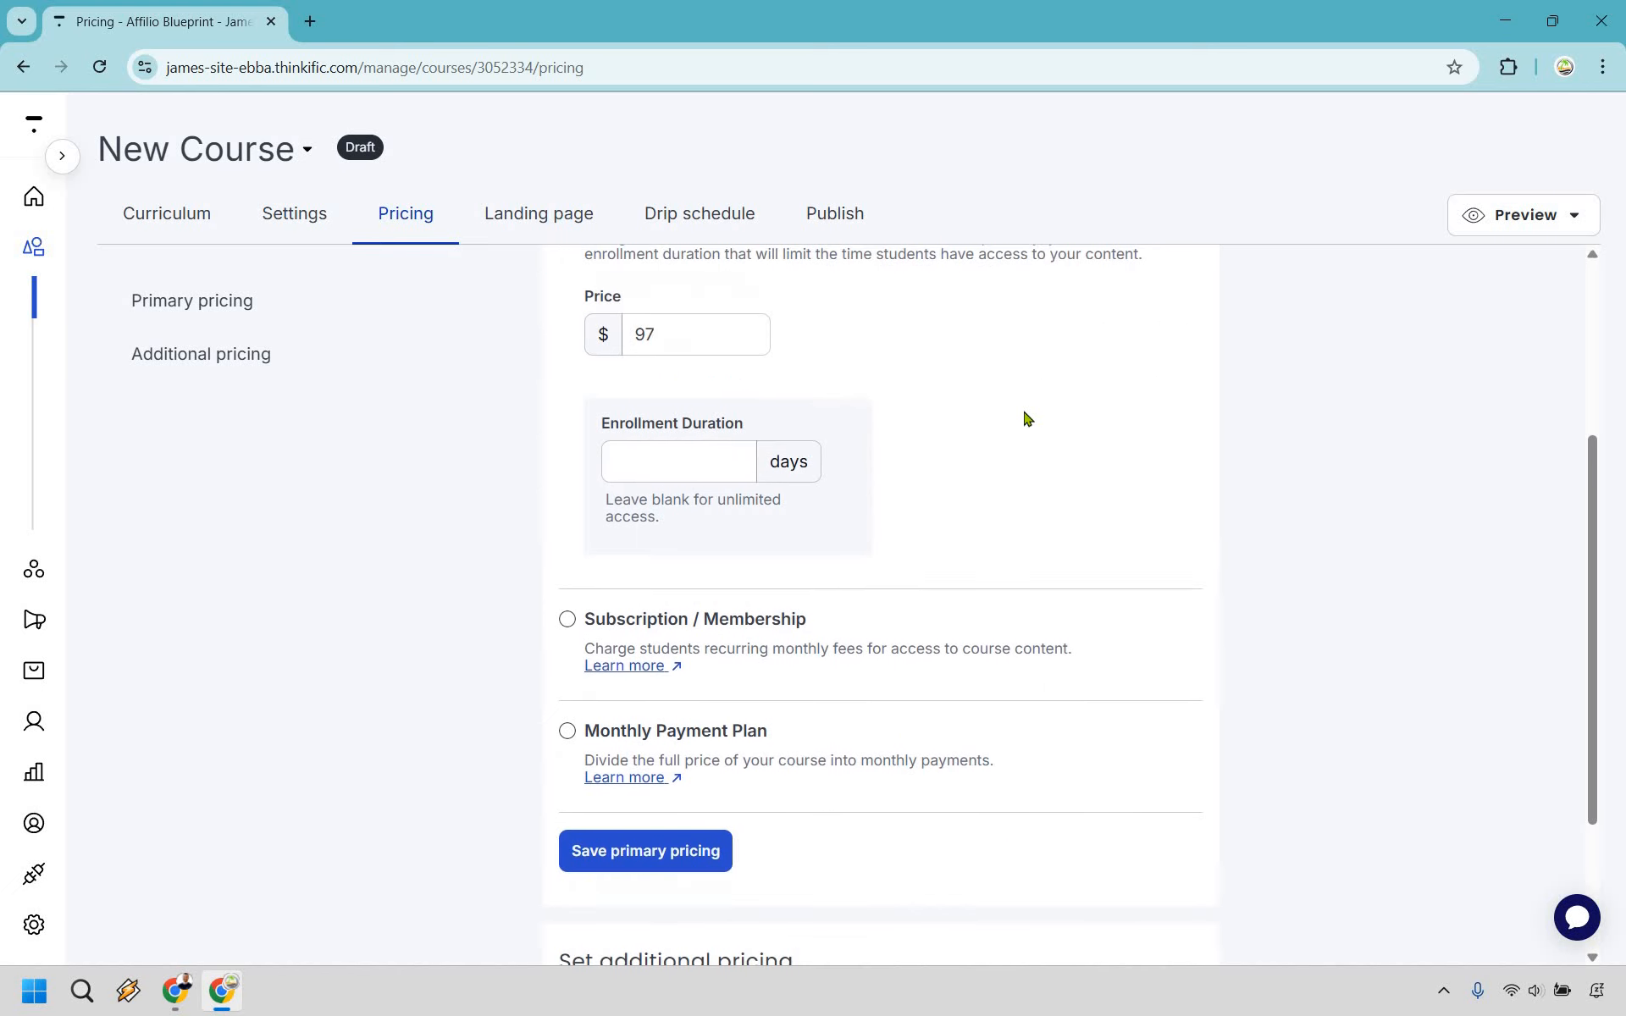
scroll(1080, 582, down, 3)
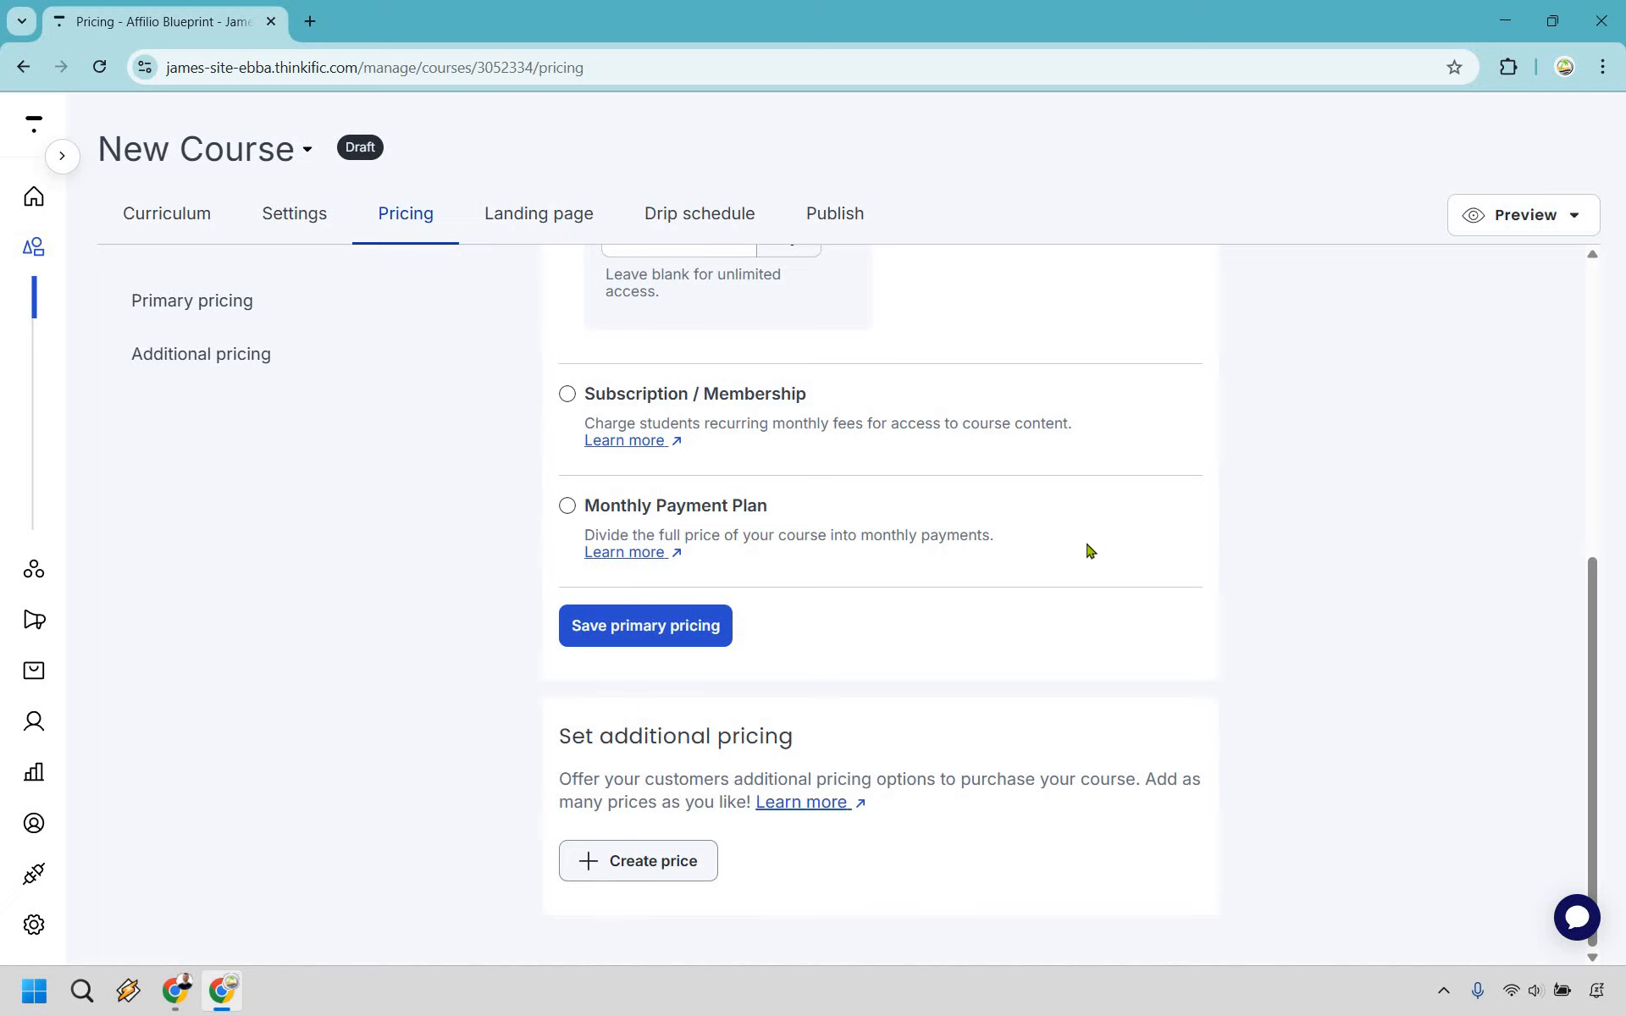
scroll(1165, 497, up, 3)
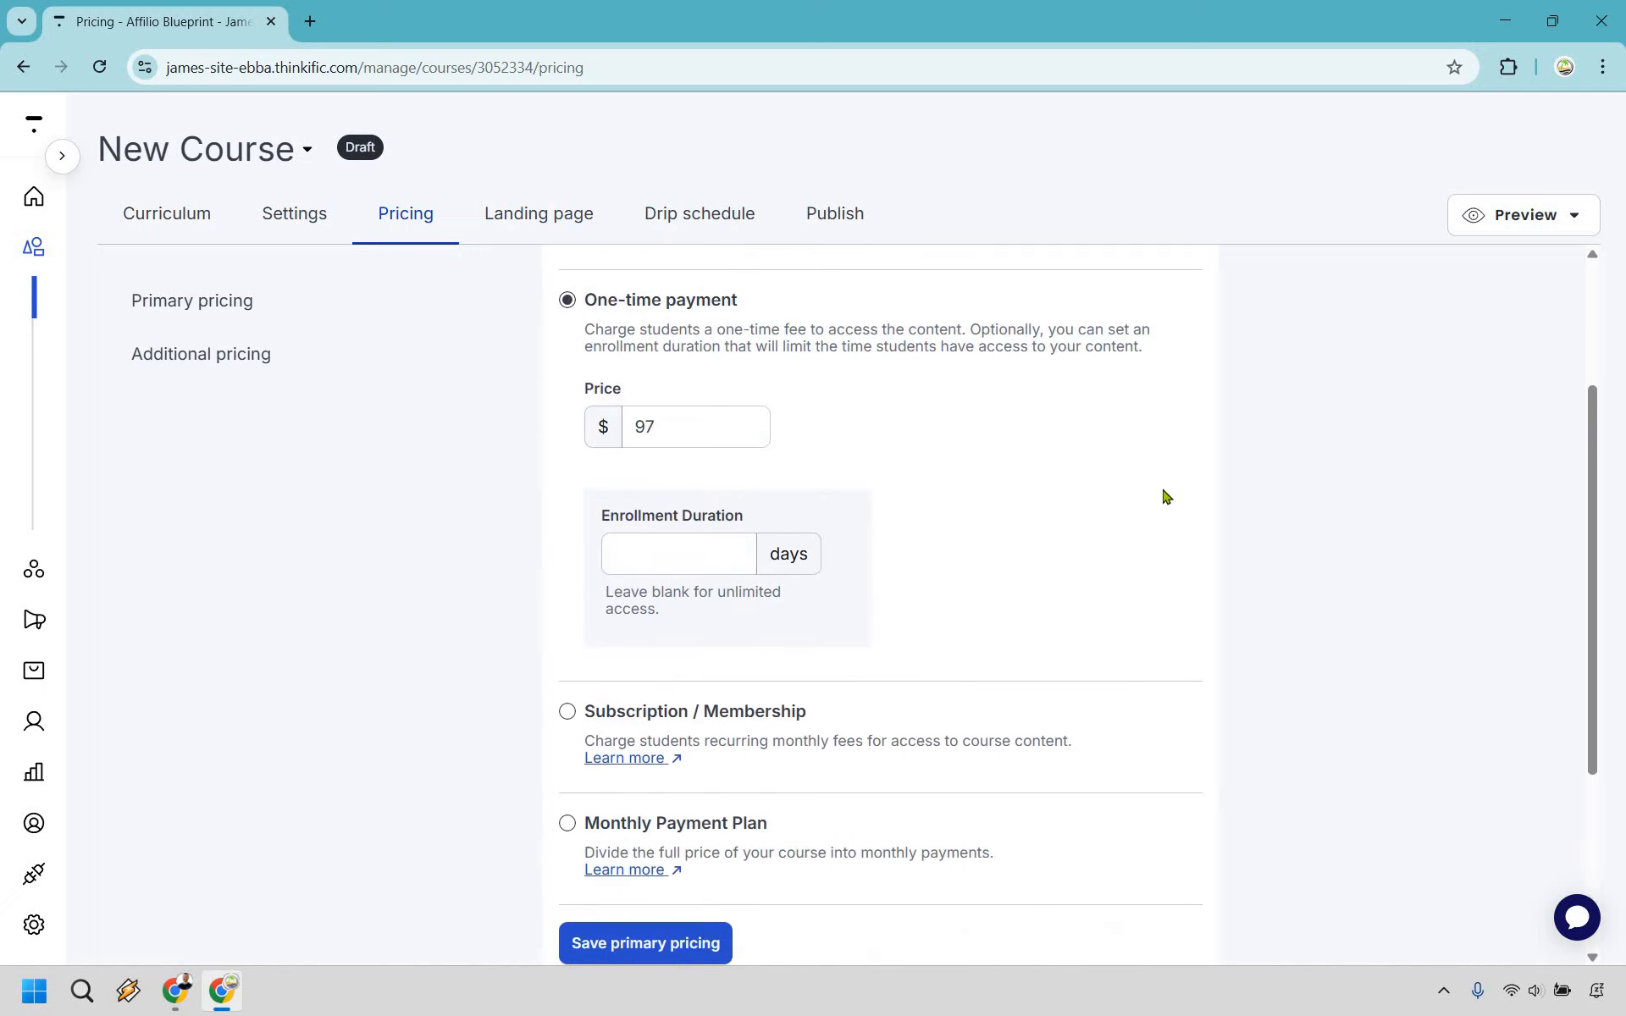
click(644, 942)
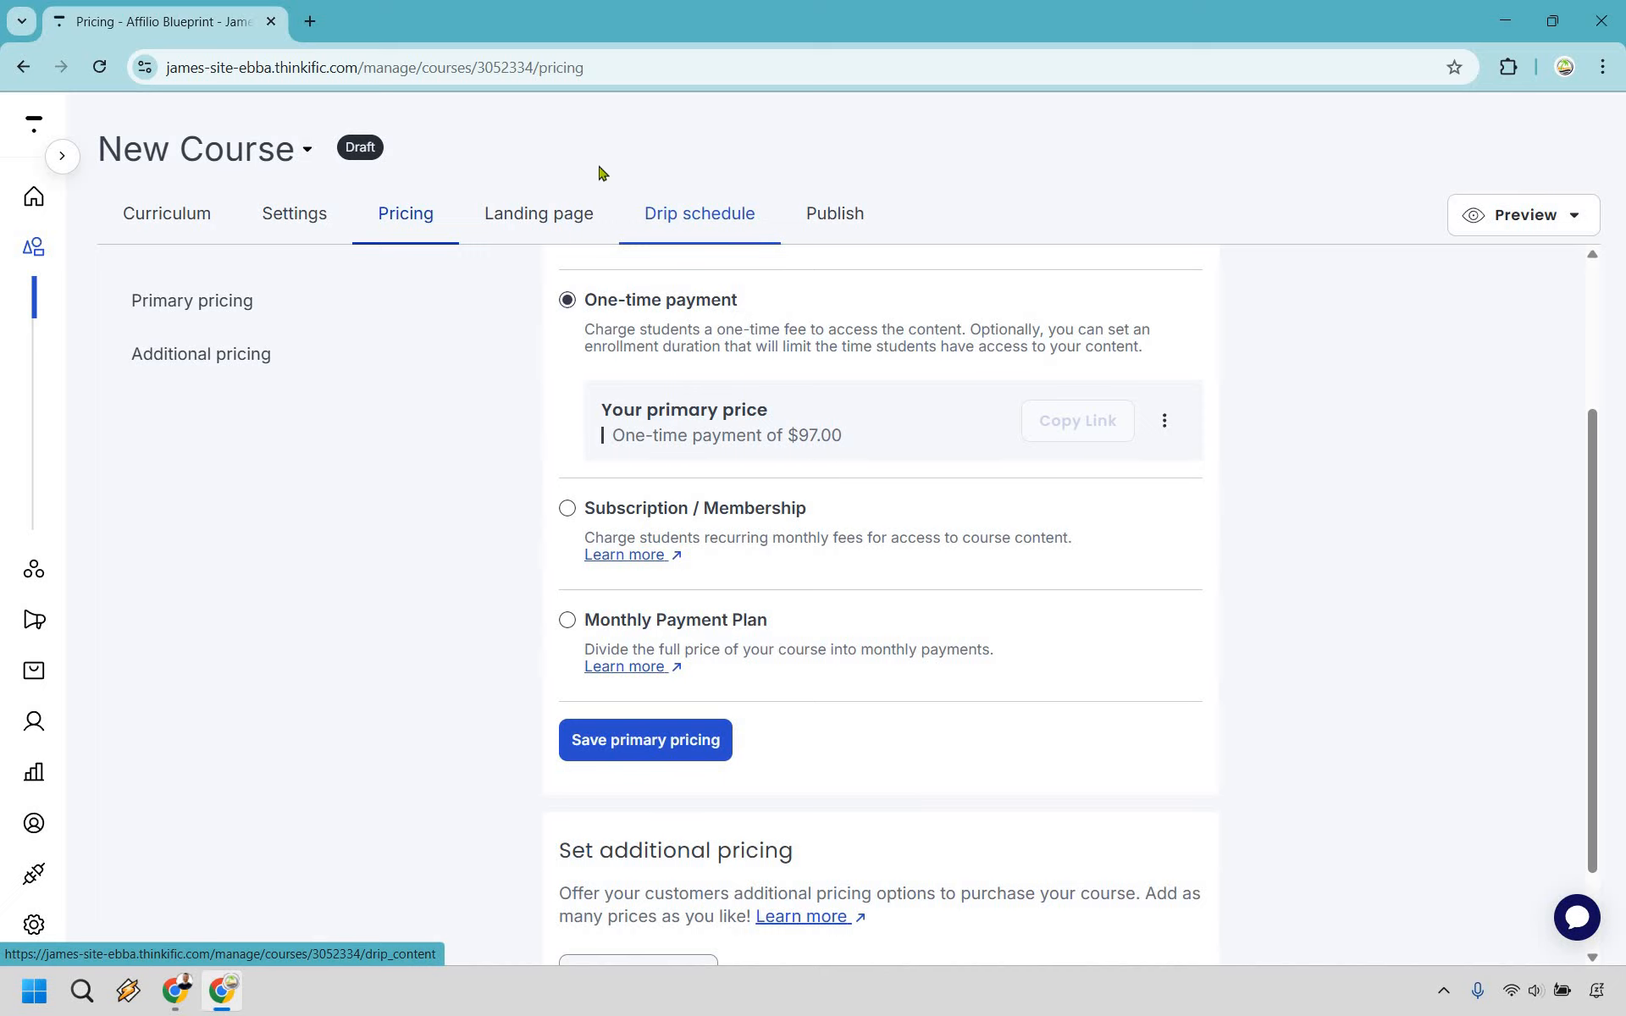
Step: Open the course's landing page in the page editor
click(547, 218)
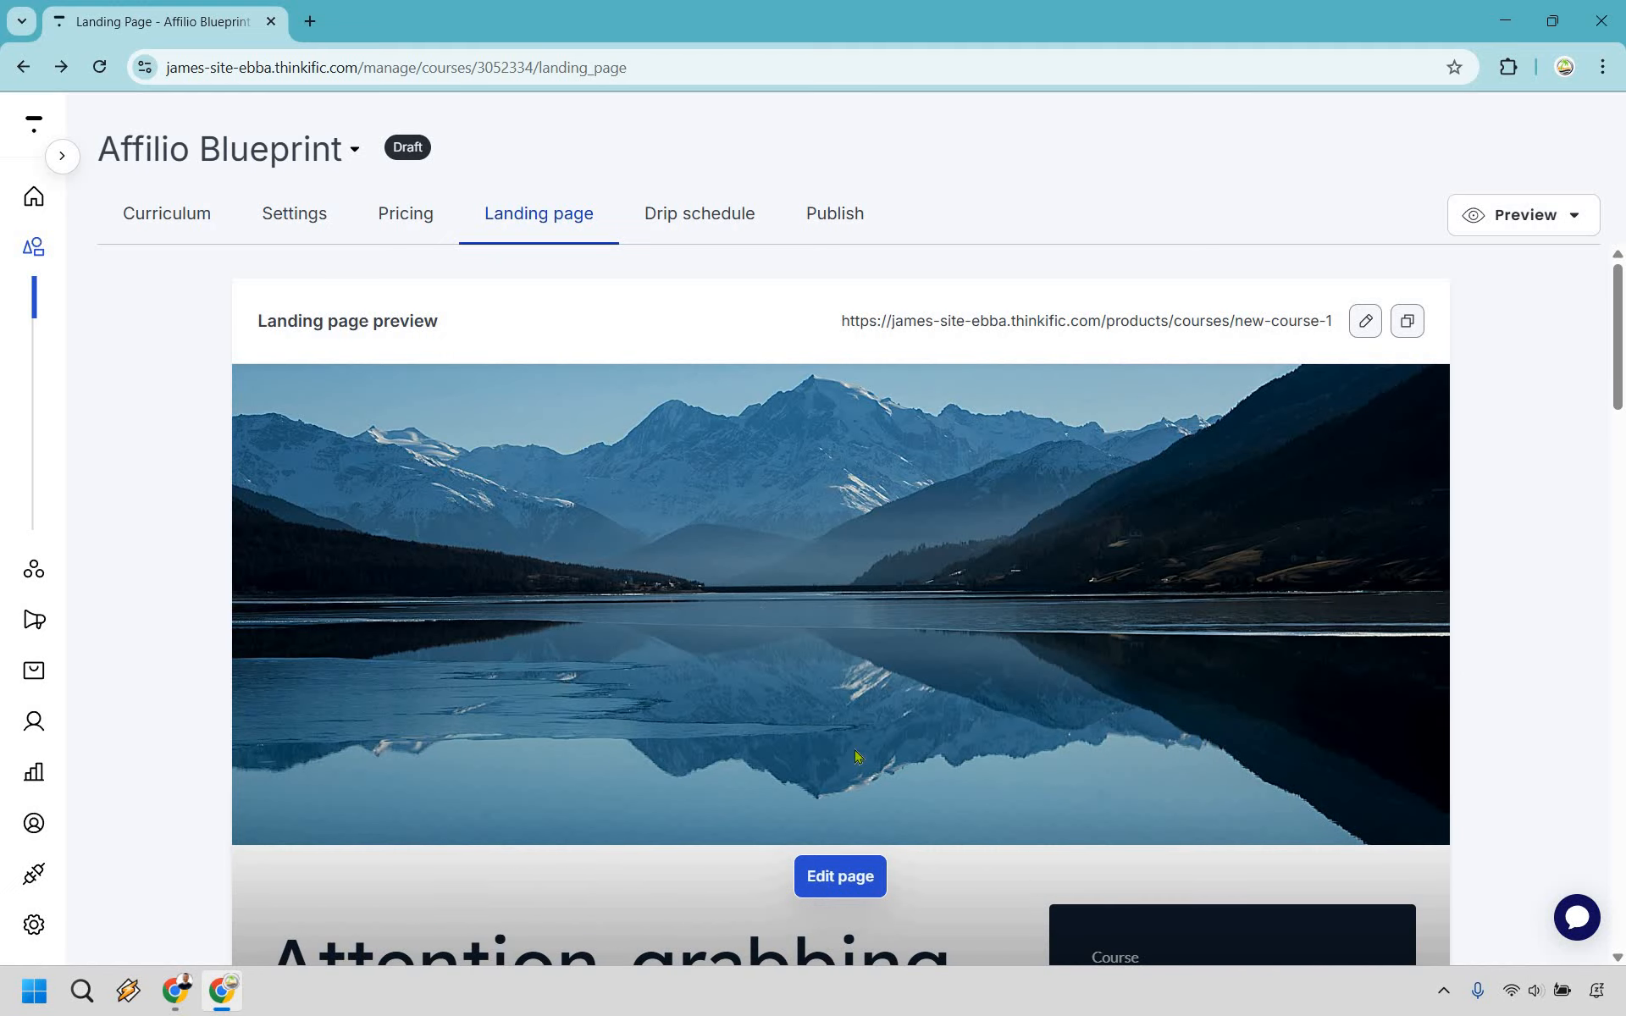
click(851, 878)
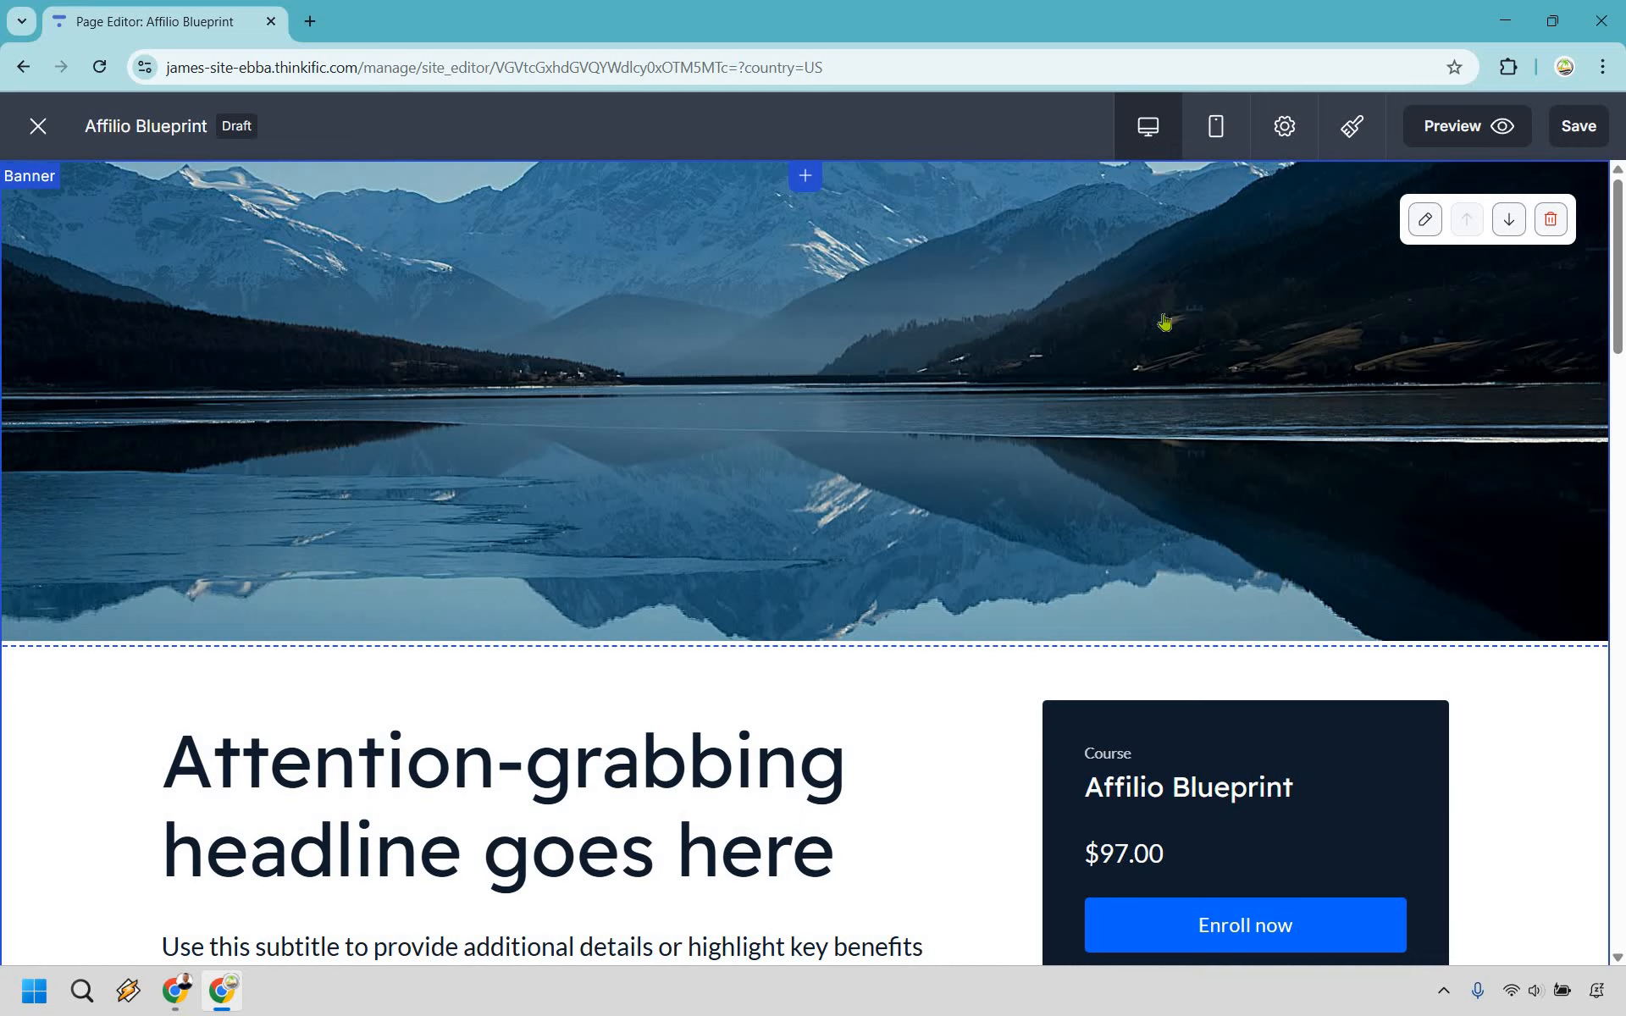
Step: Review the banner's image upload, fill, position and scale options, and close them without applying anything
click(843, 320)
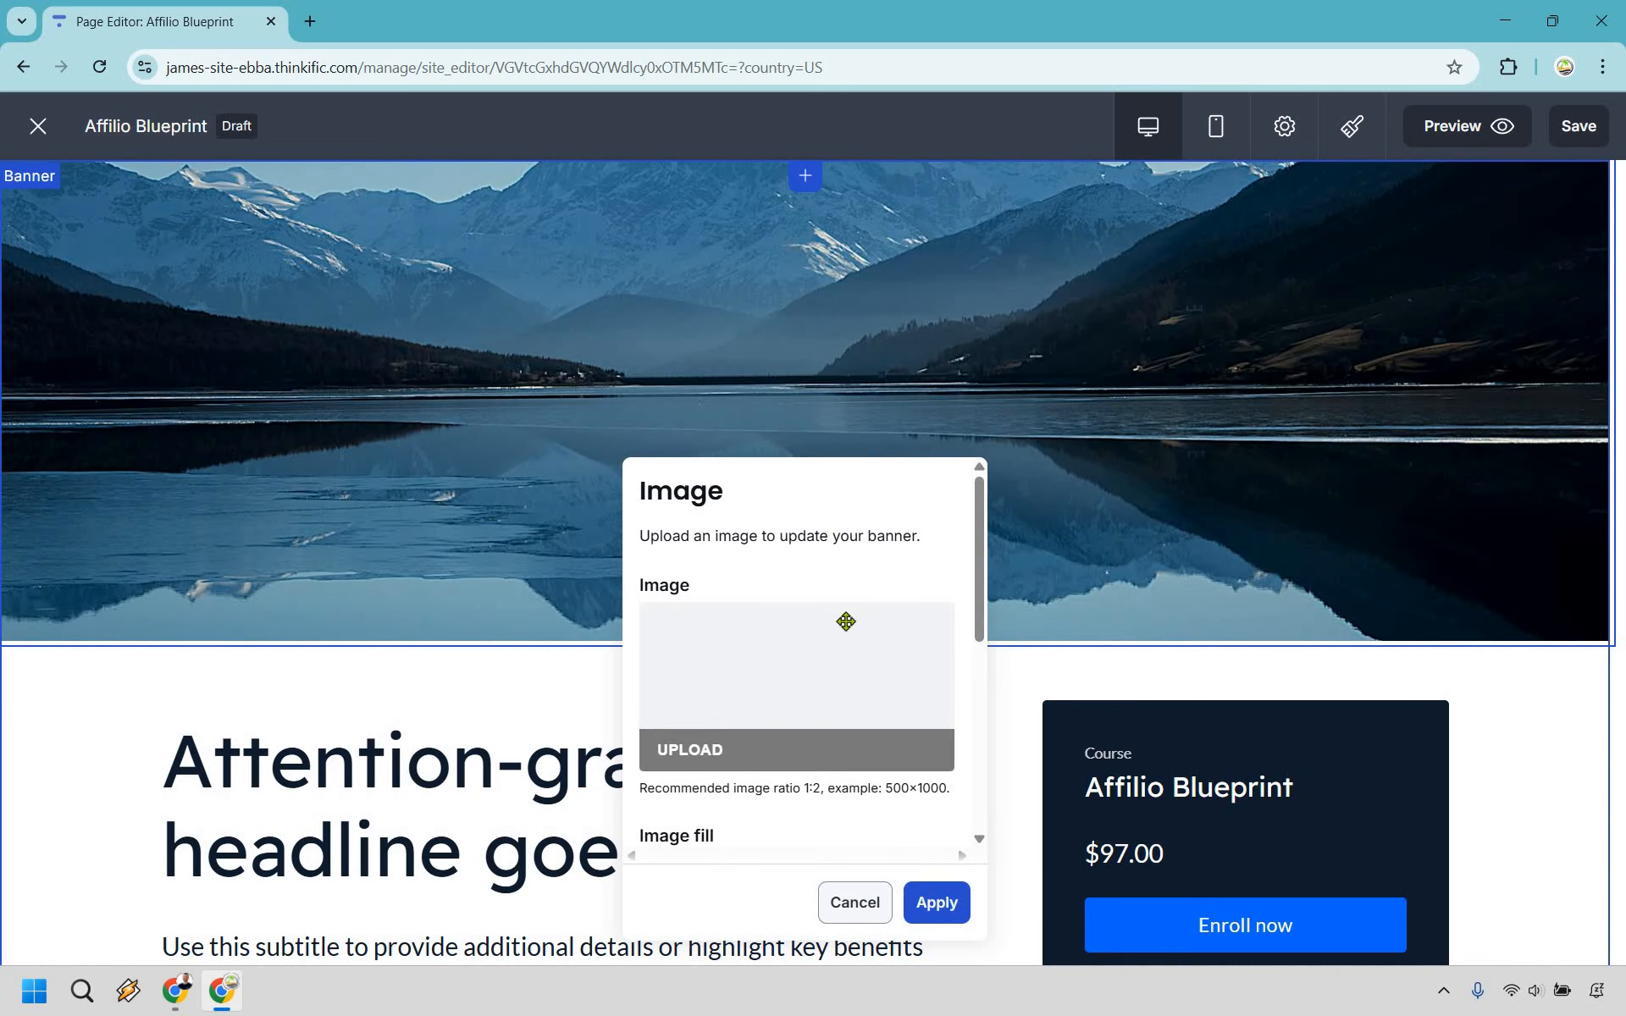
scroll(846, 622, down, 1)
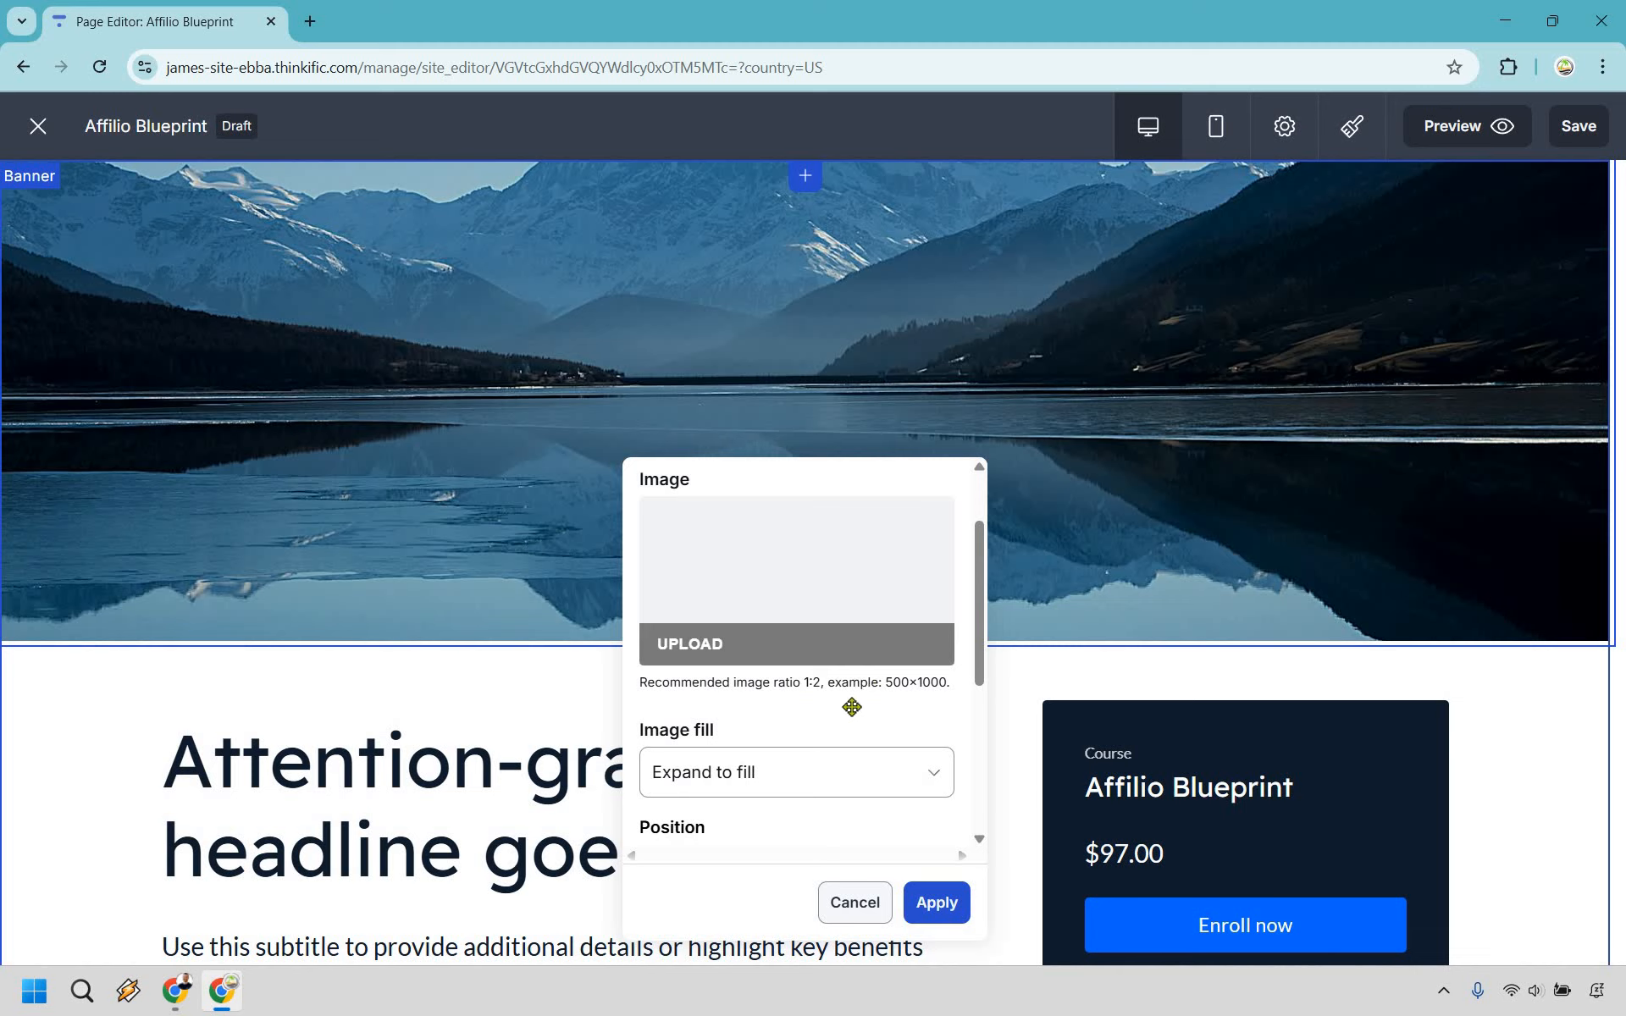
scroll(796, 603, up, 1)
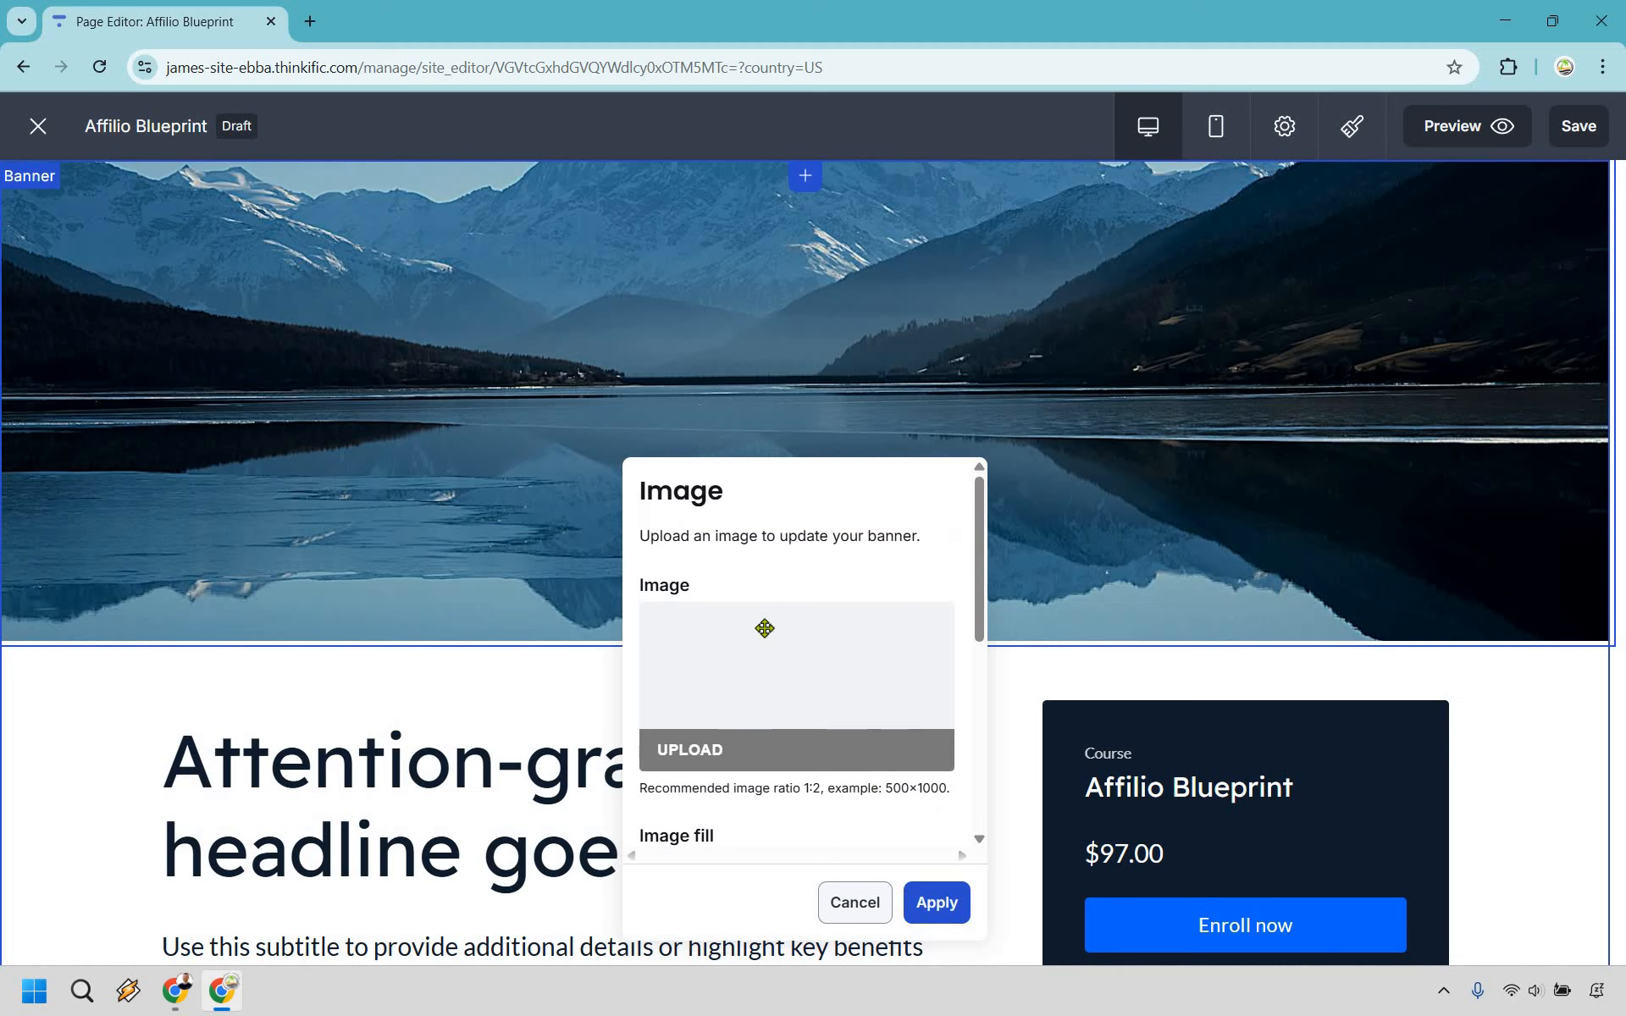
scroll(856, 653, down, 2)
scroll(853, 604, down, 3)
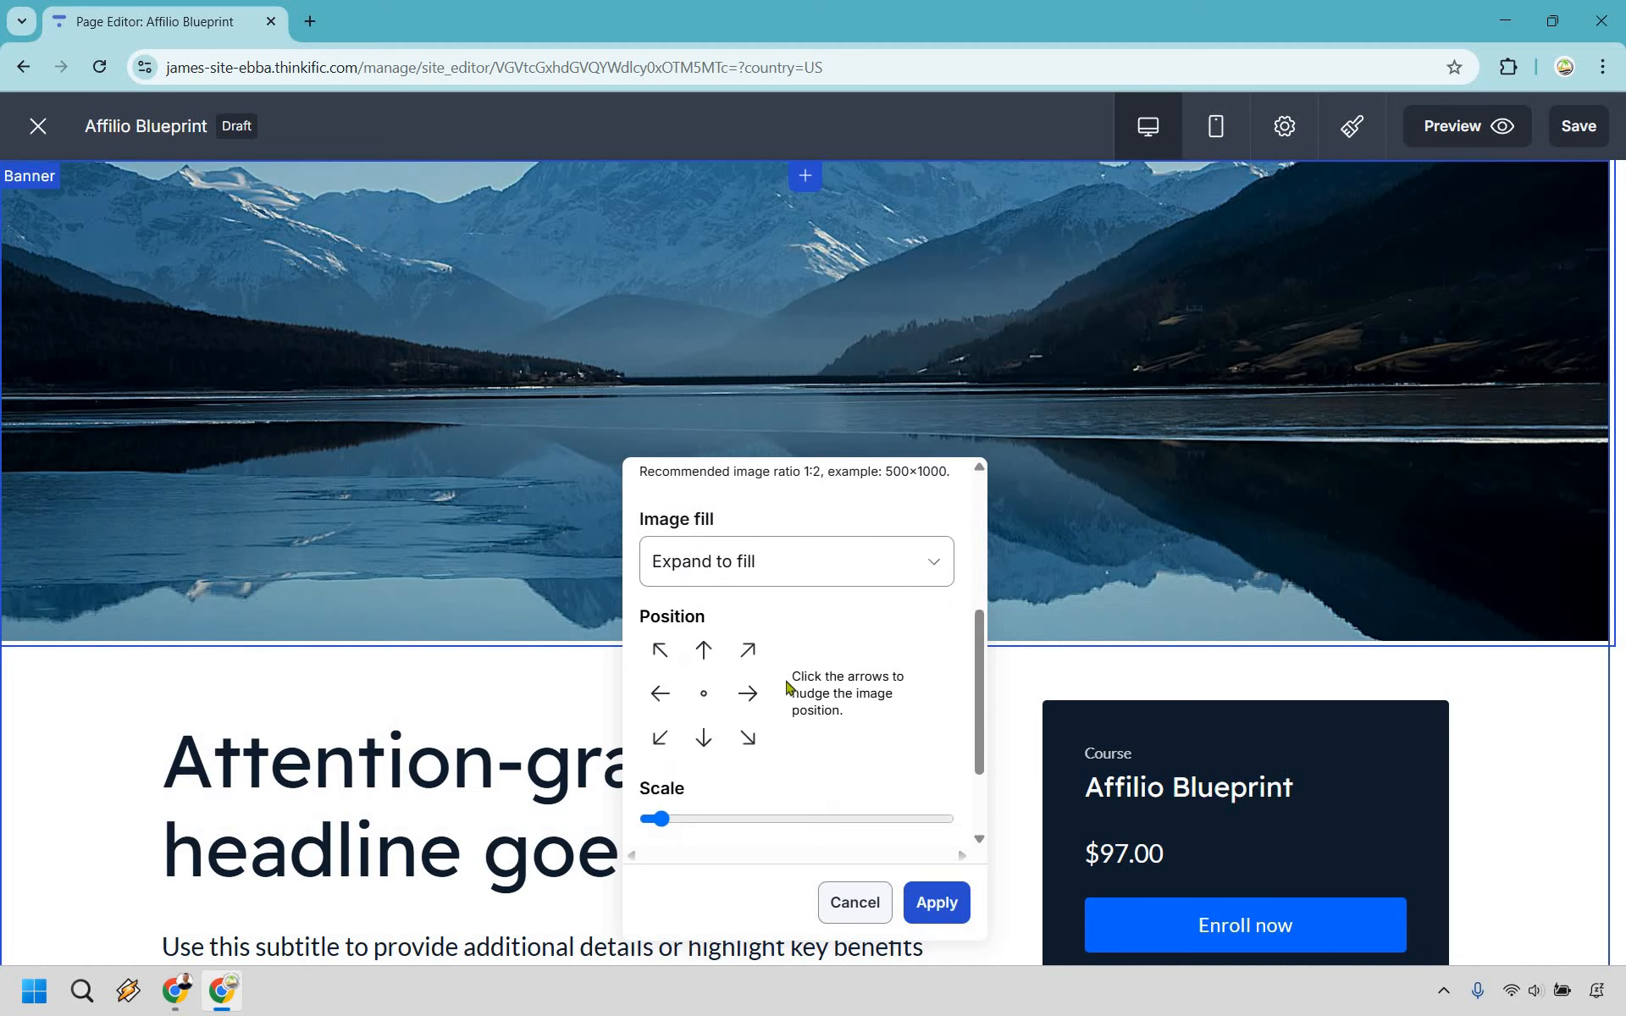
scroll(878, 789, up, 5)
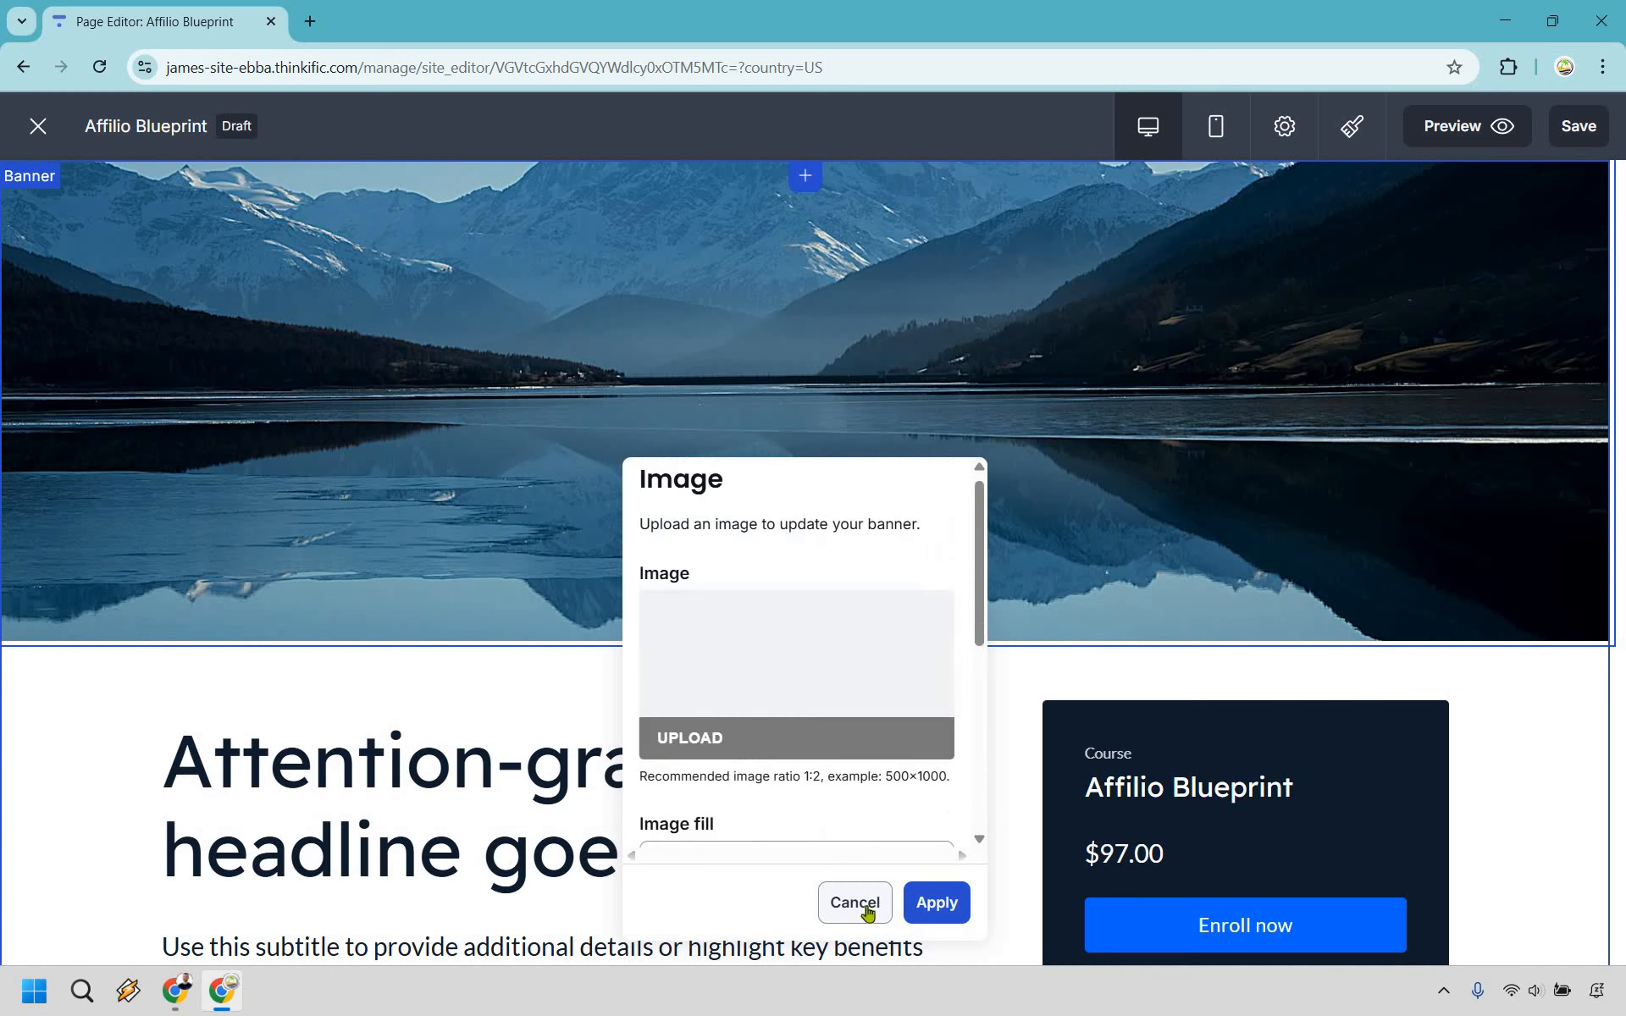
click(864, 903)
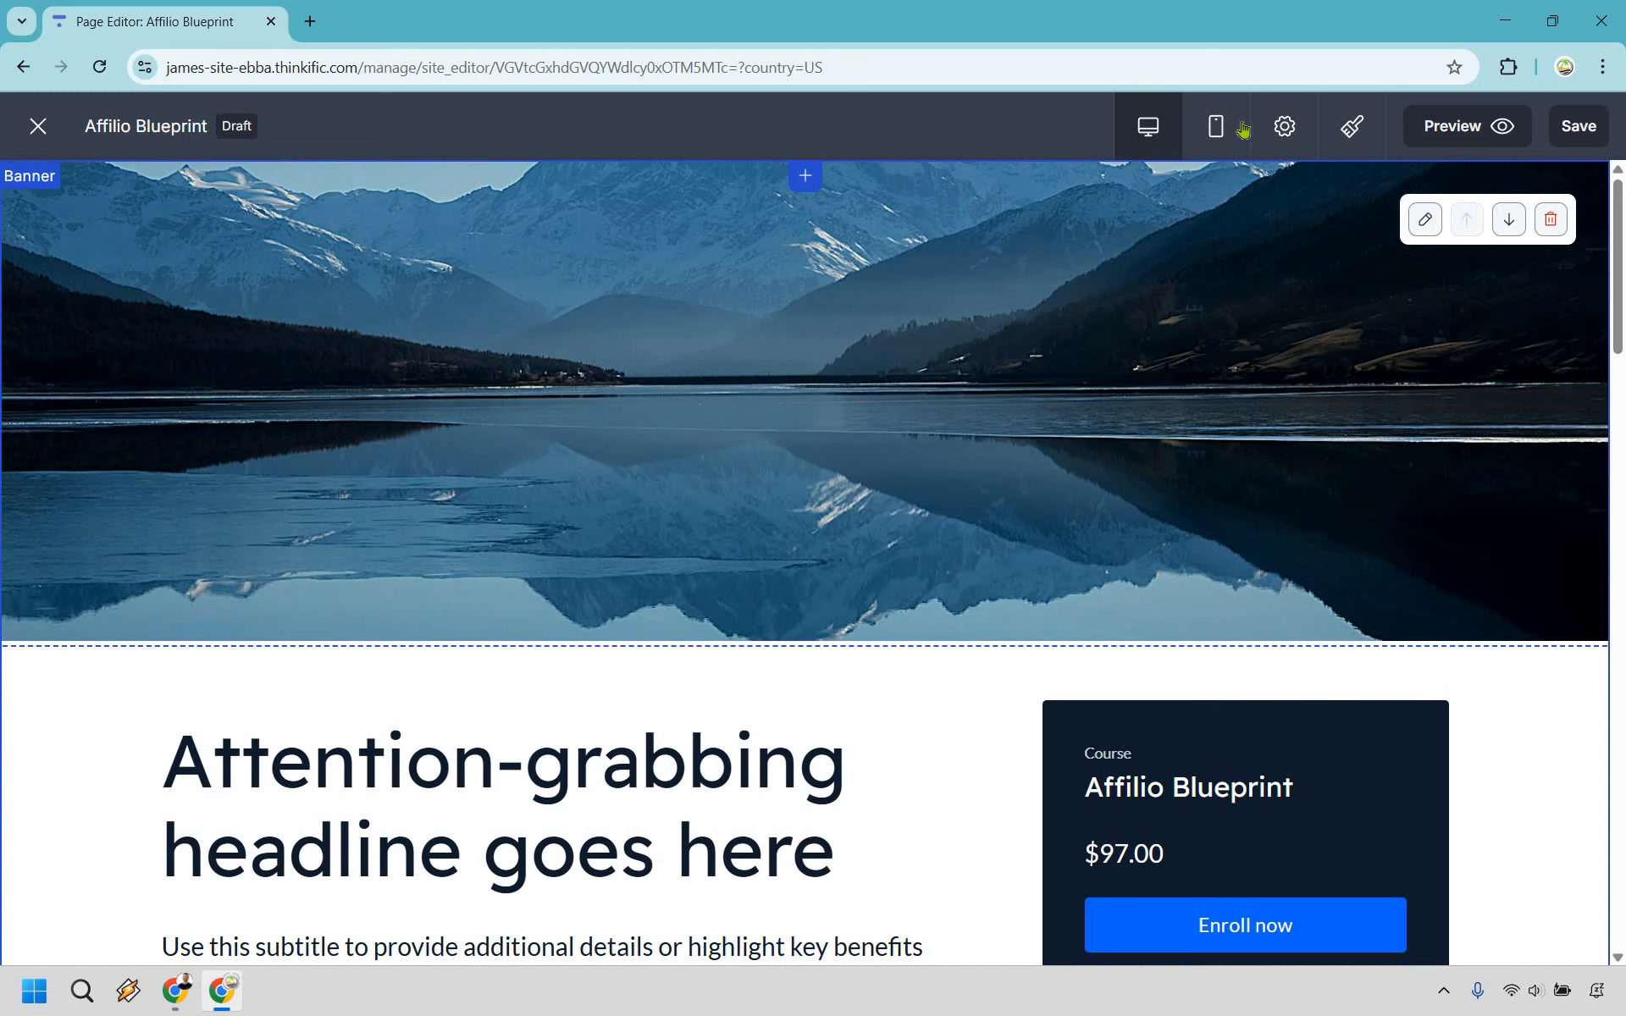
Step: Check the page layout settings and the banner section's delete option, dismissing both without making changes
click(1285, 126)
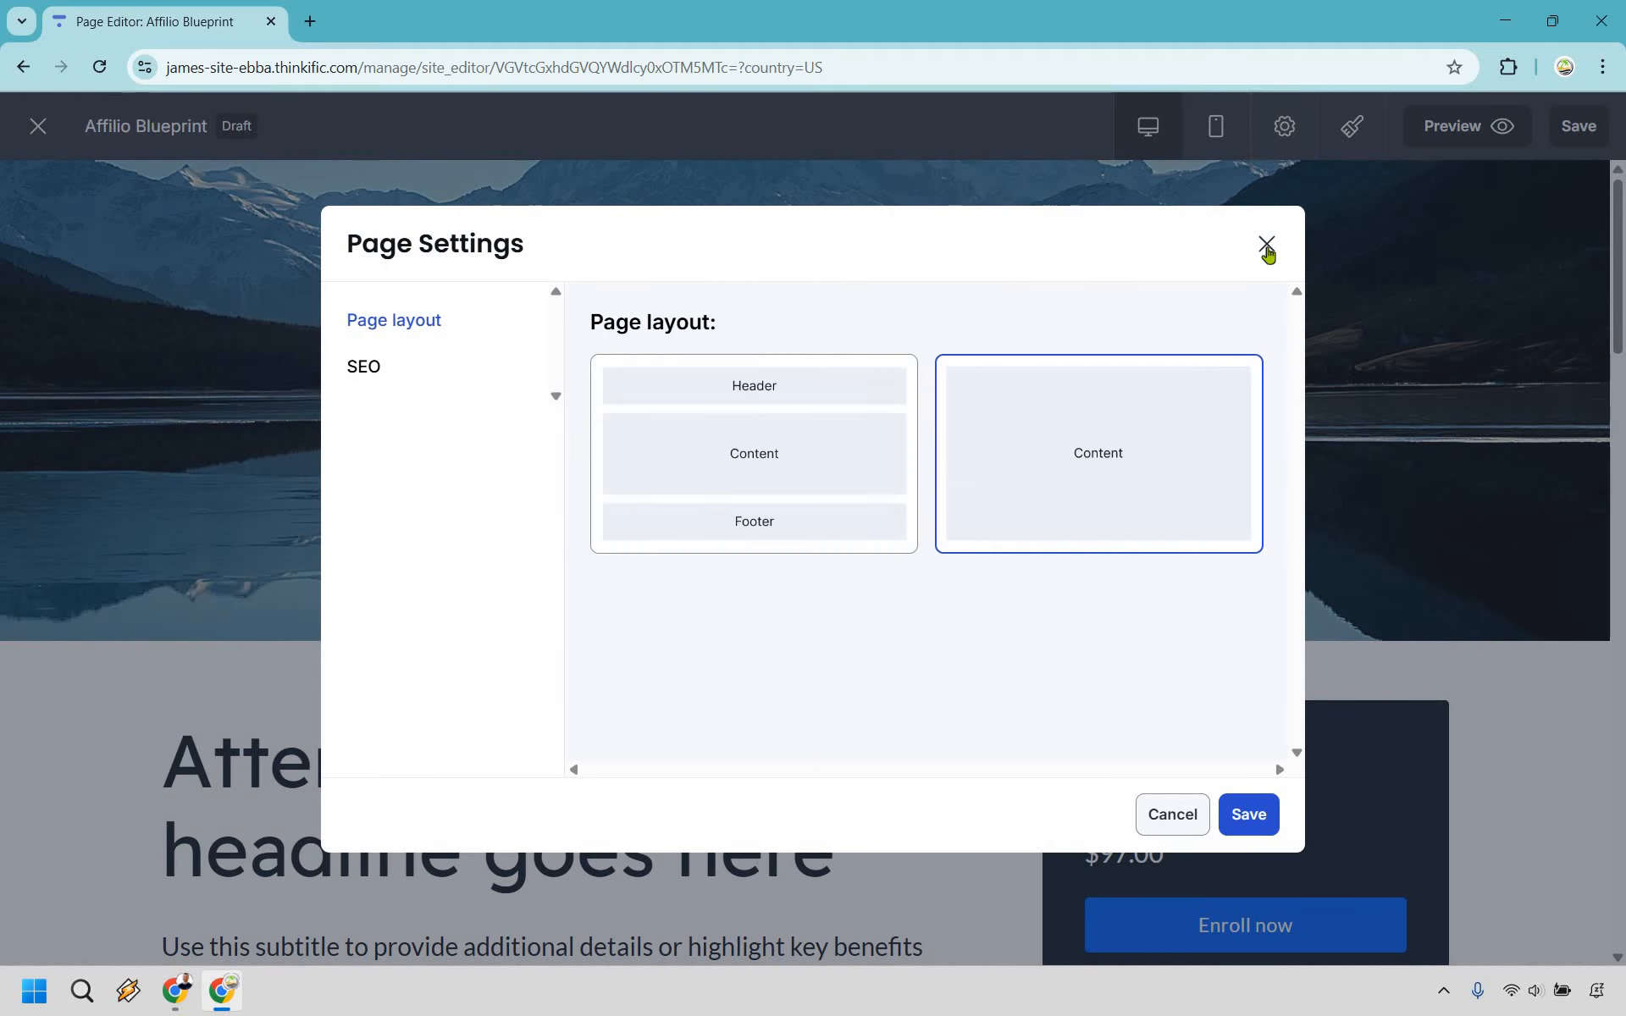
key(Escape)
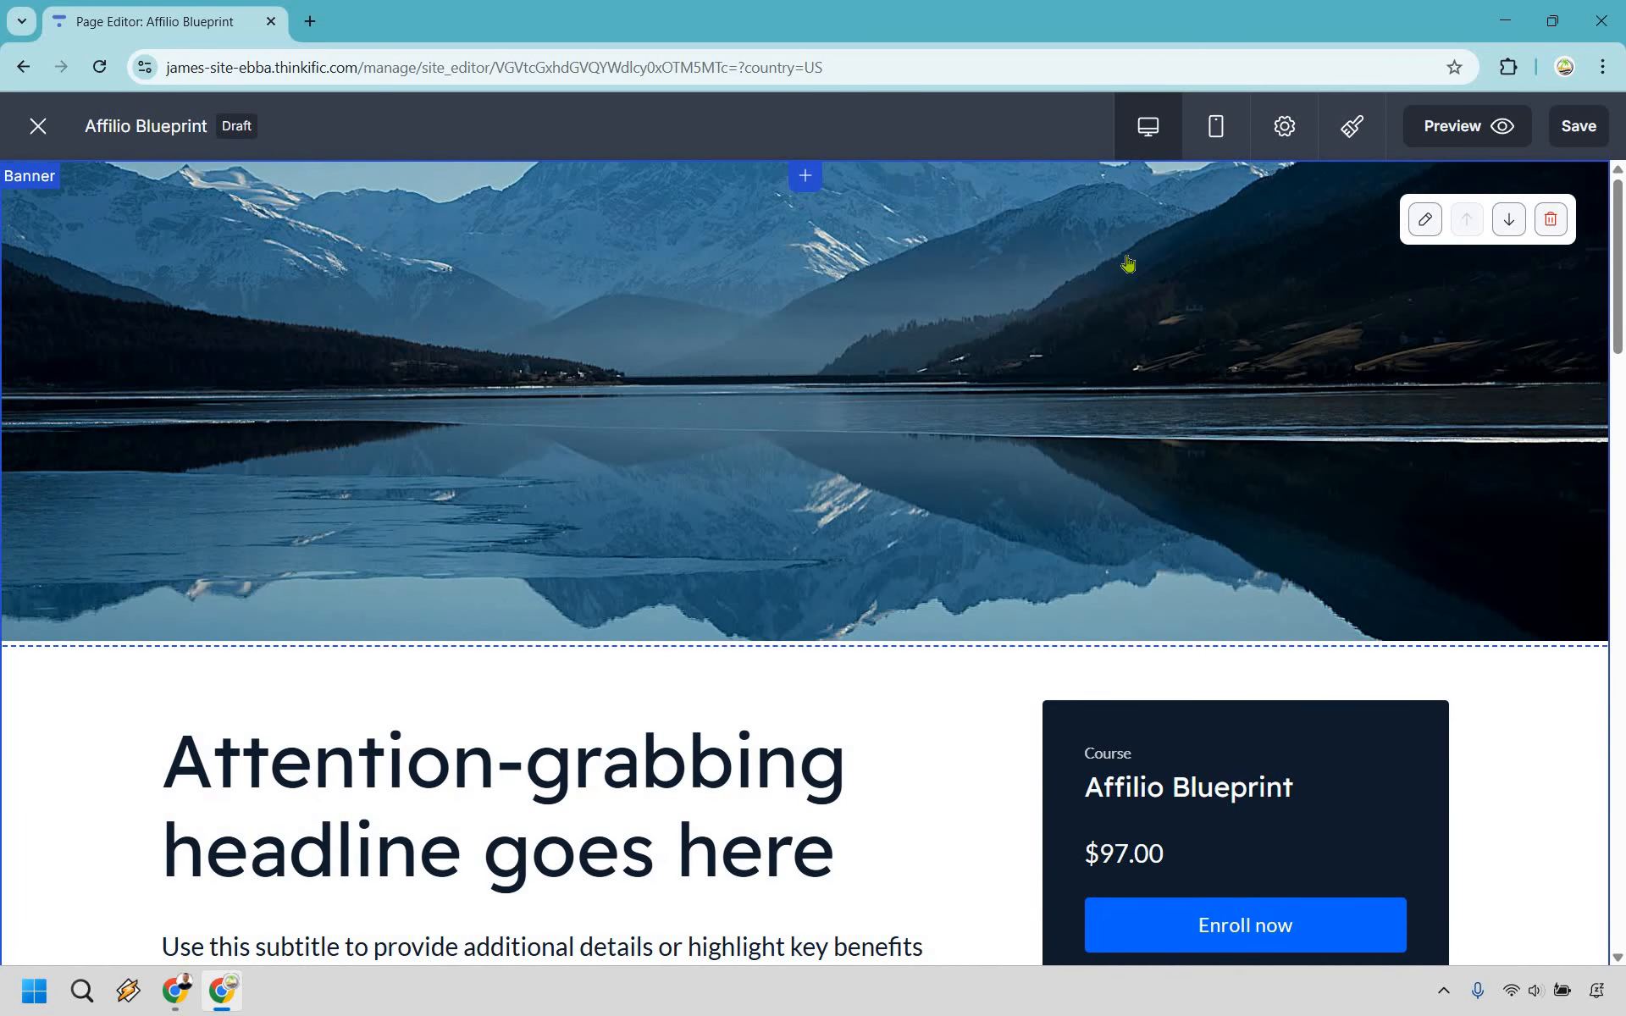
click(1549, 229)
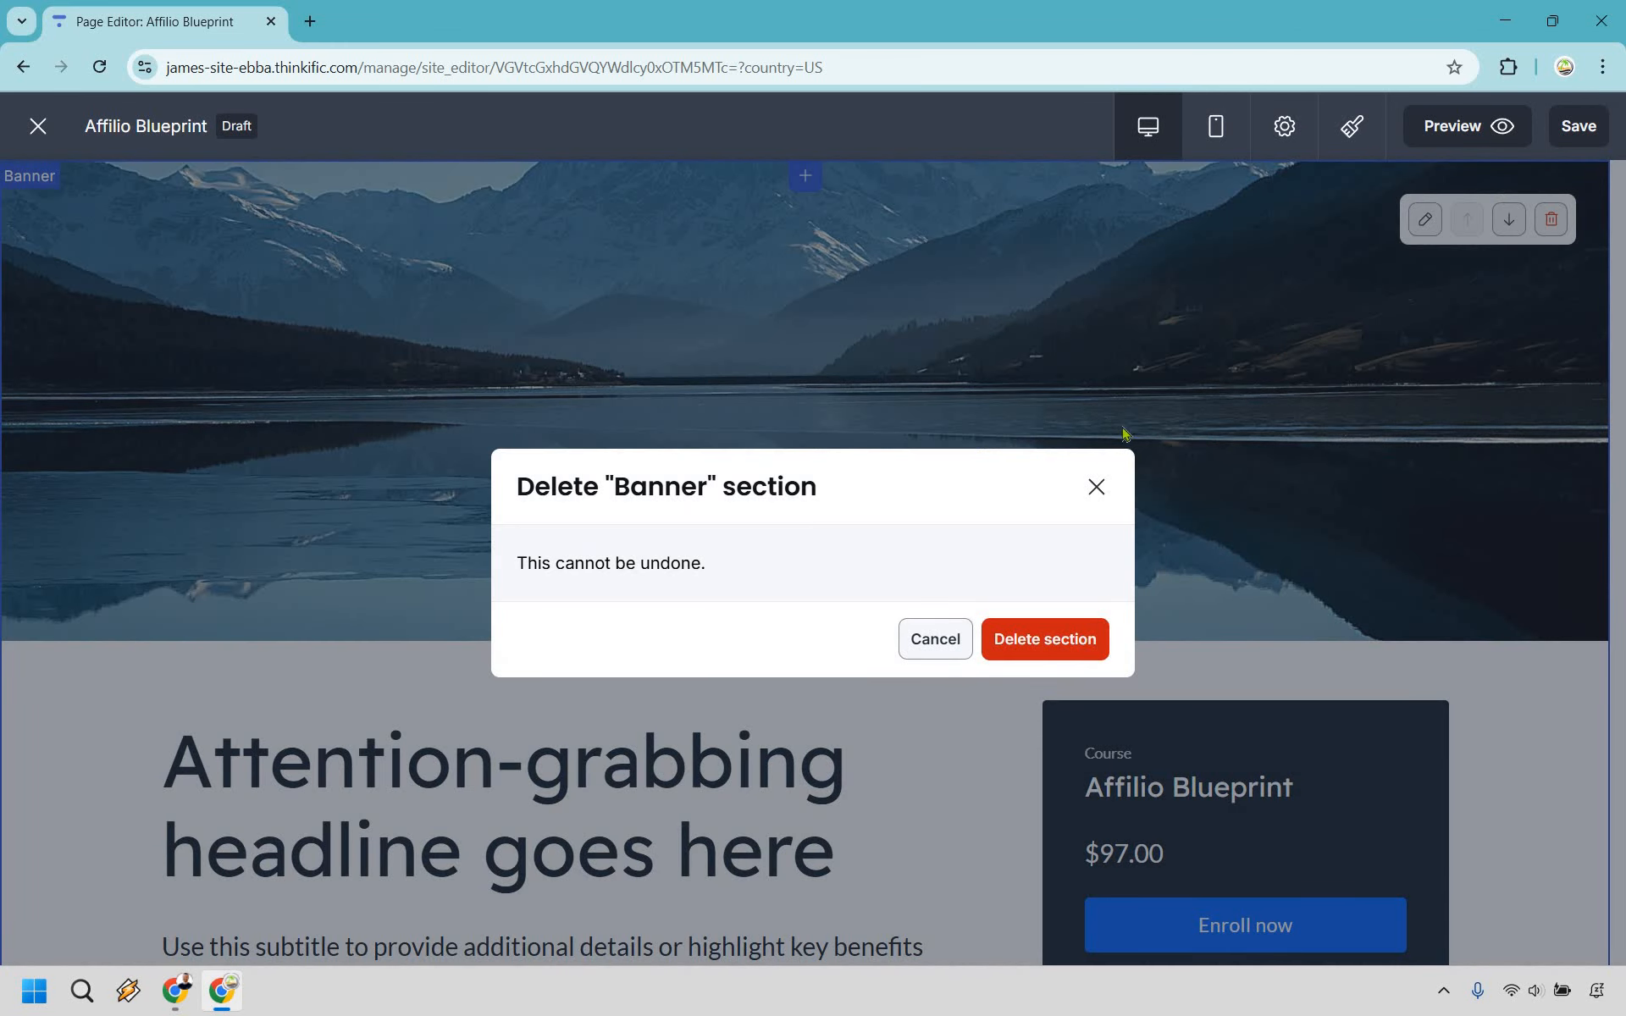
click(1097, 392)
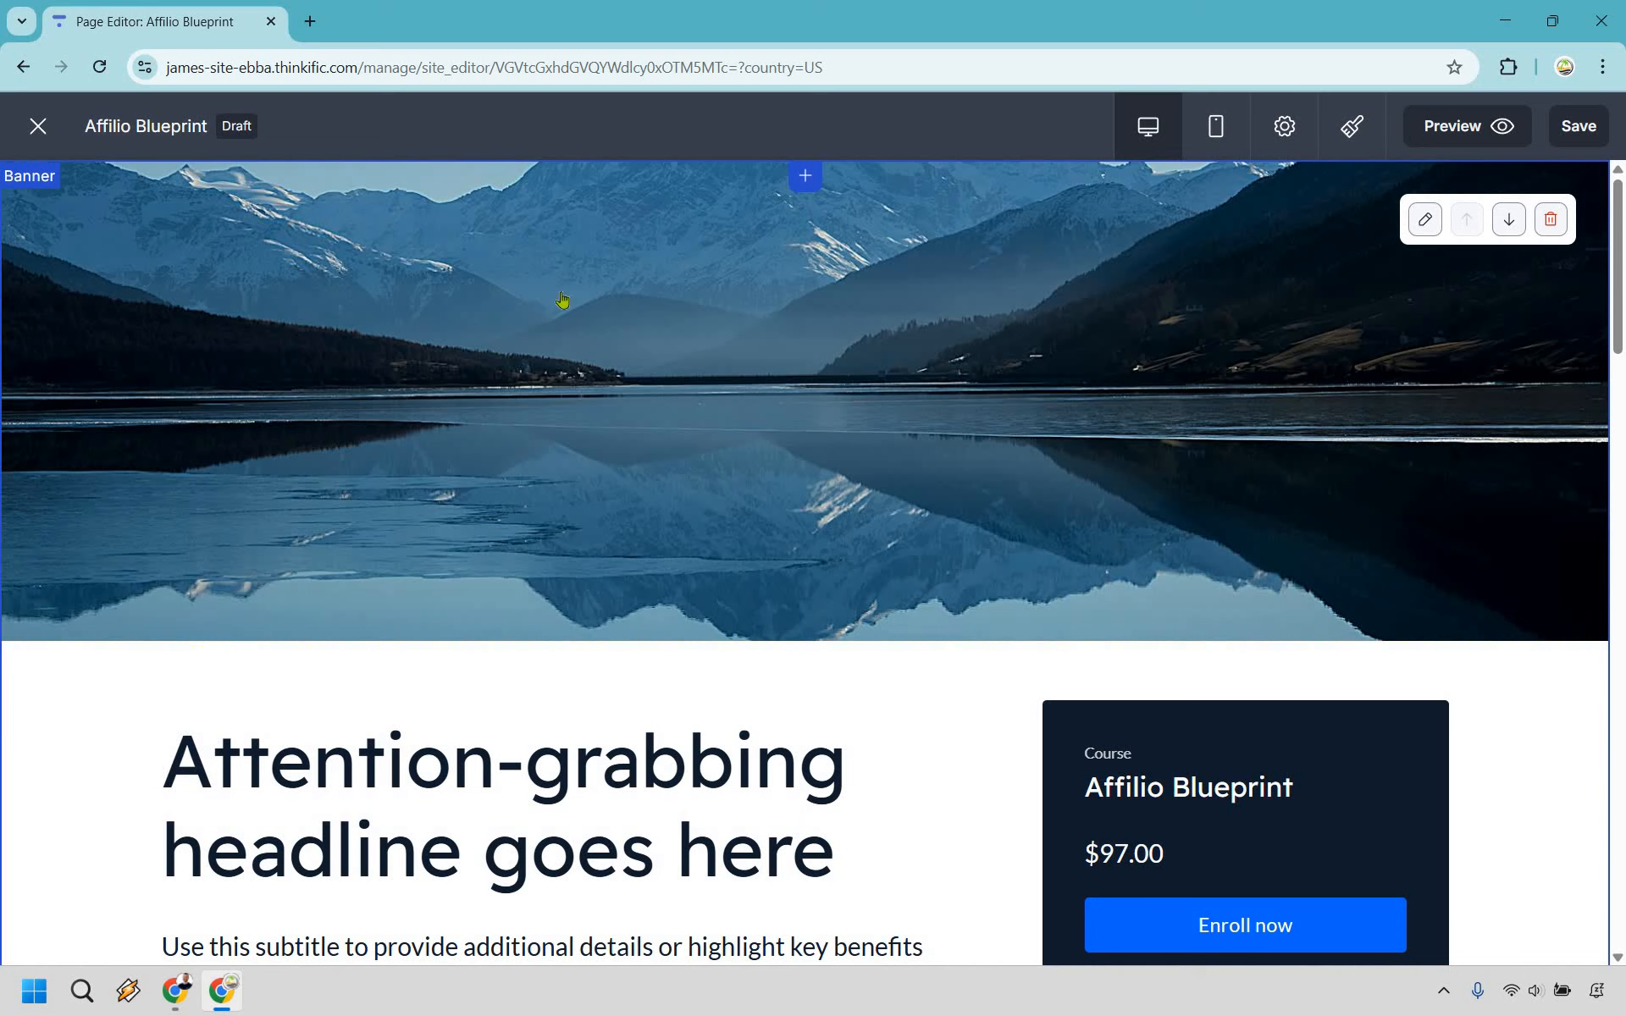
click(1568, 140)
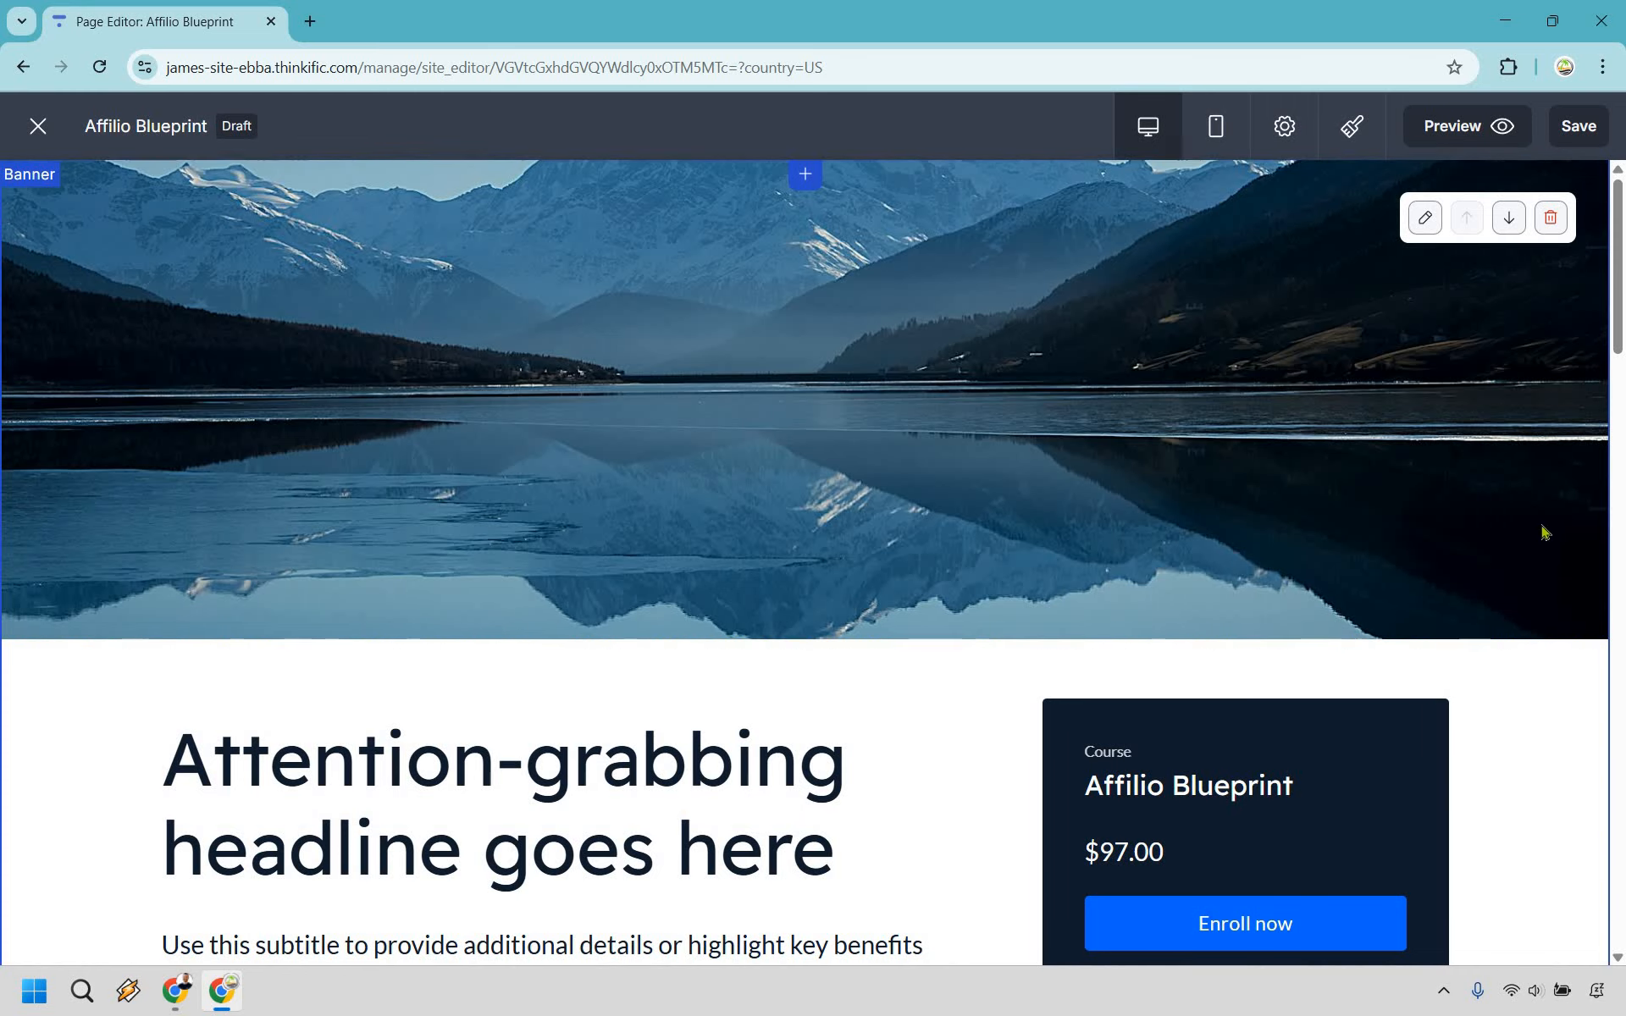
Step: Replace the banner's headline with "Get Access To This Affiliate Case Study"
scroll(1550, 509, down, 3)
scroll(1554, 488, down, 2)
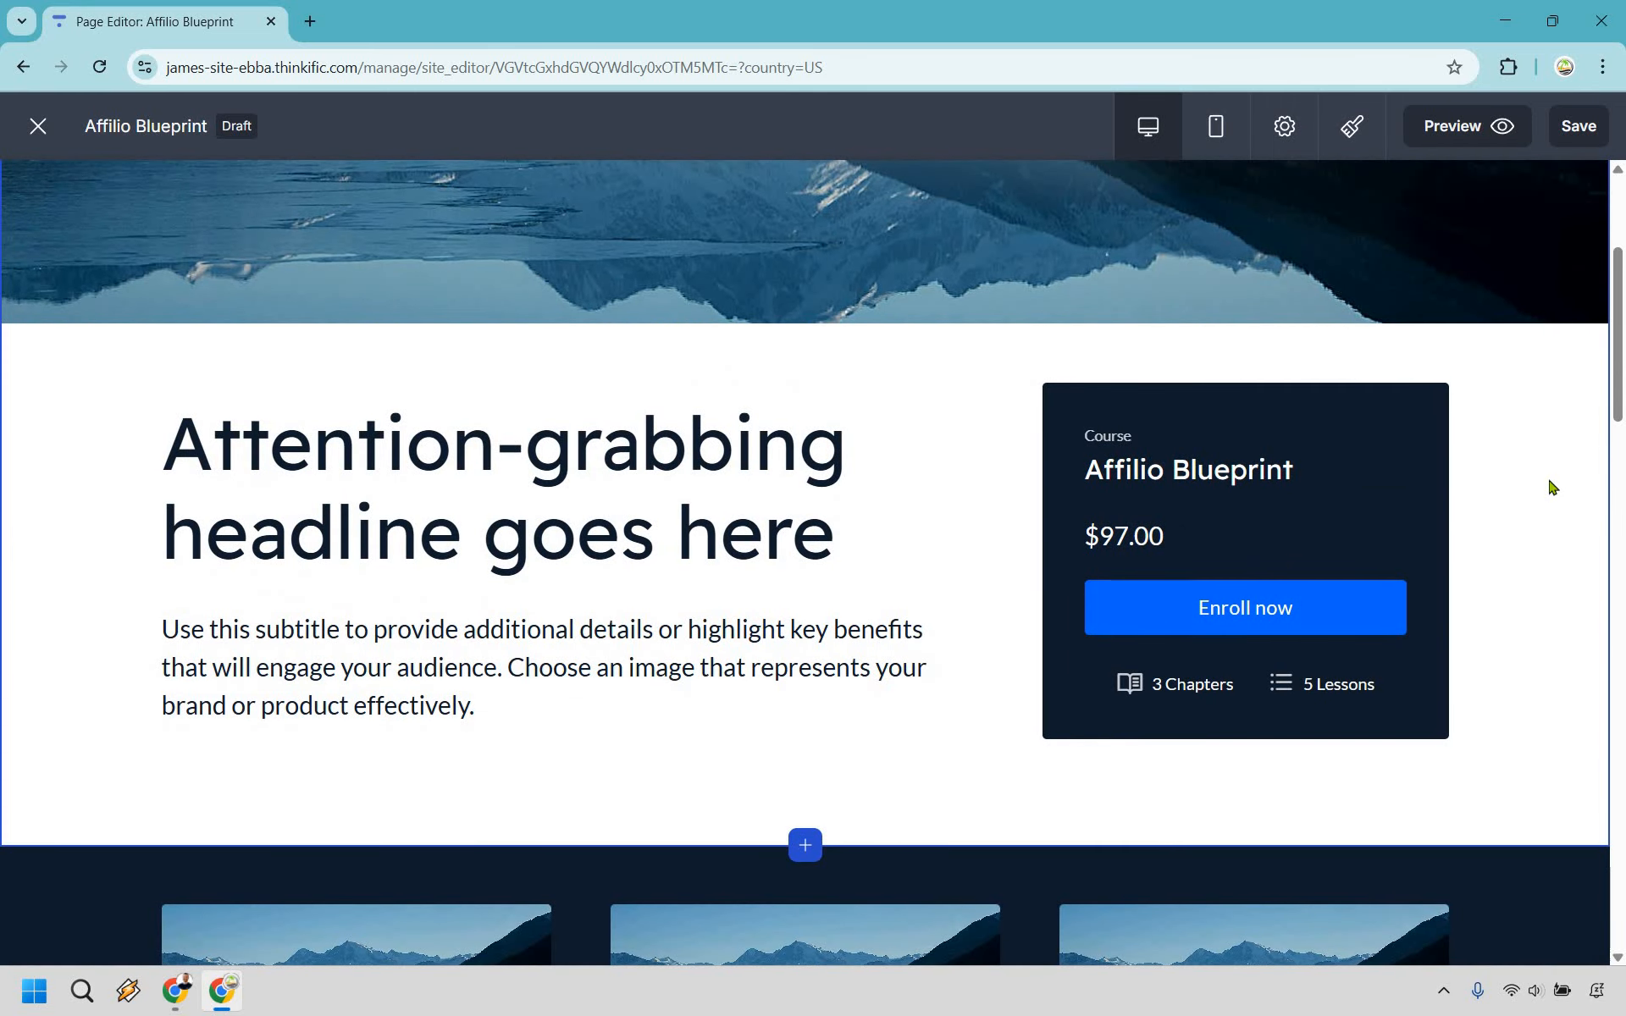
scroll(1552, 488, down, 1)
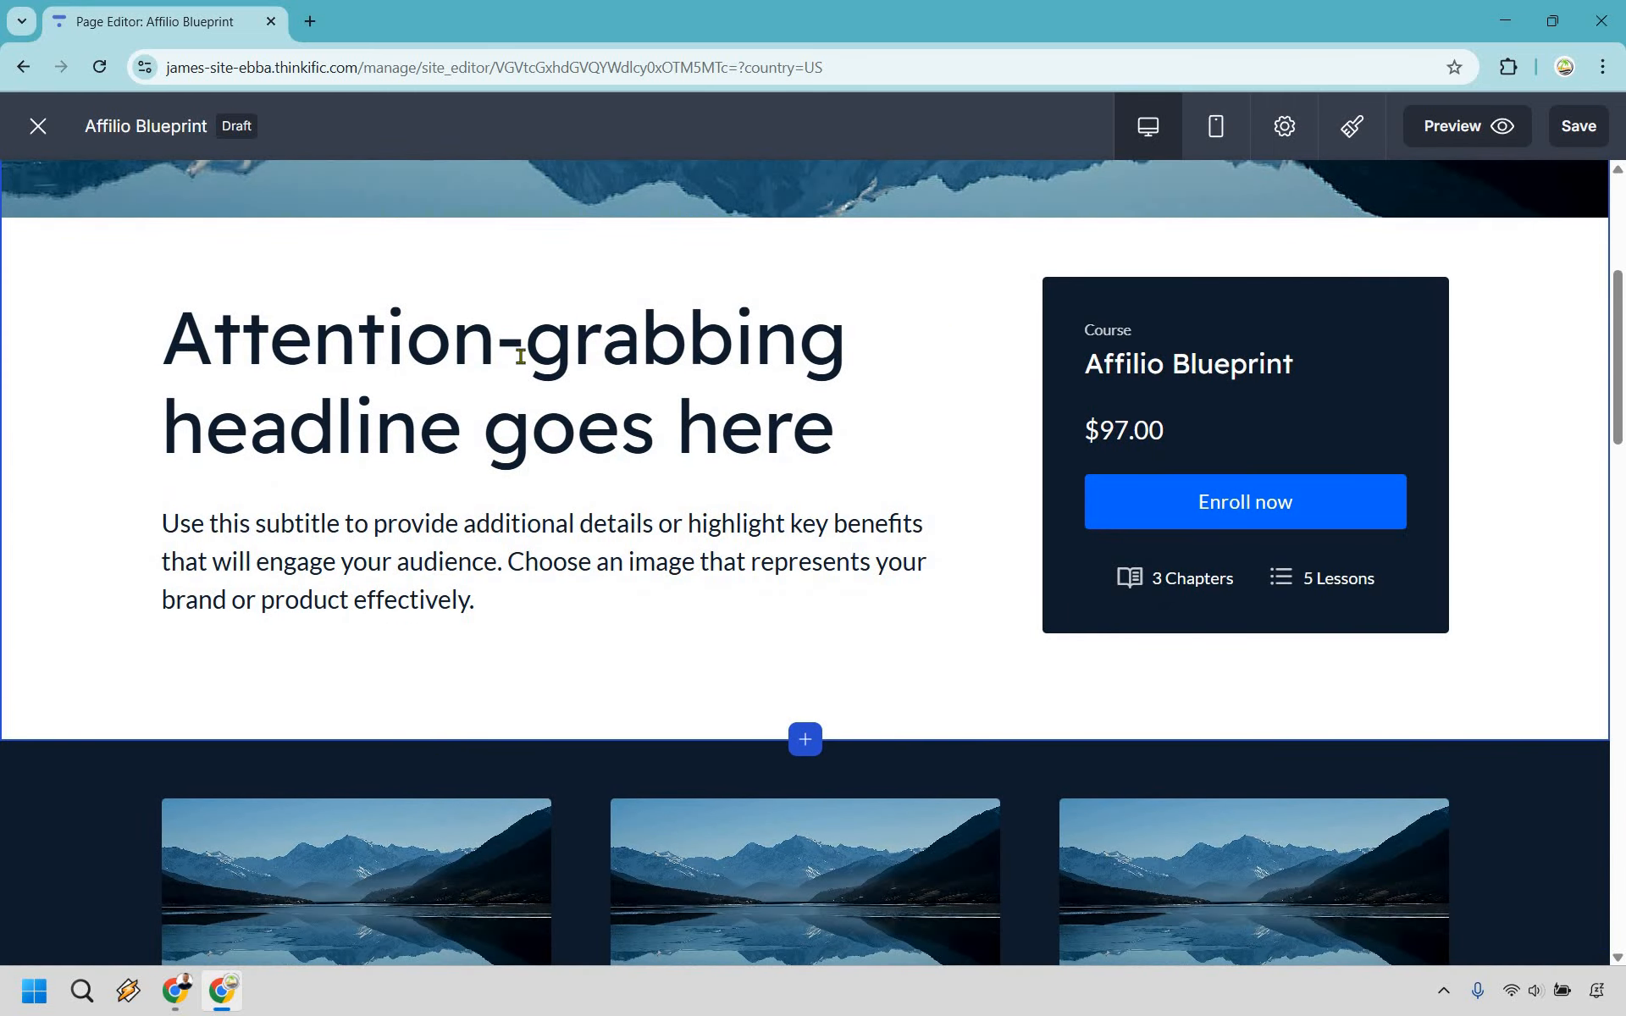
click(520, 355)
triple_click(520, 356)
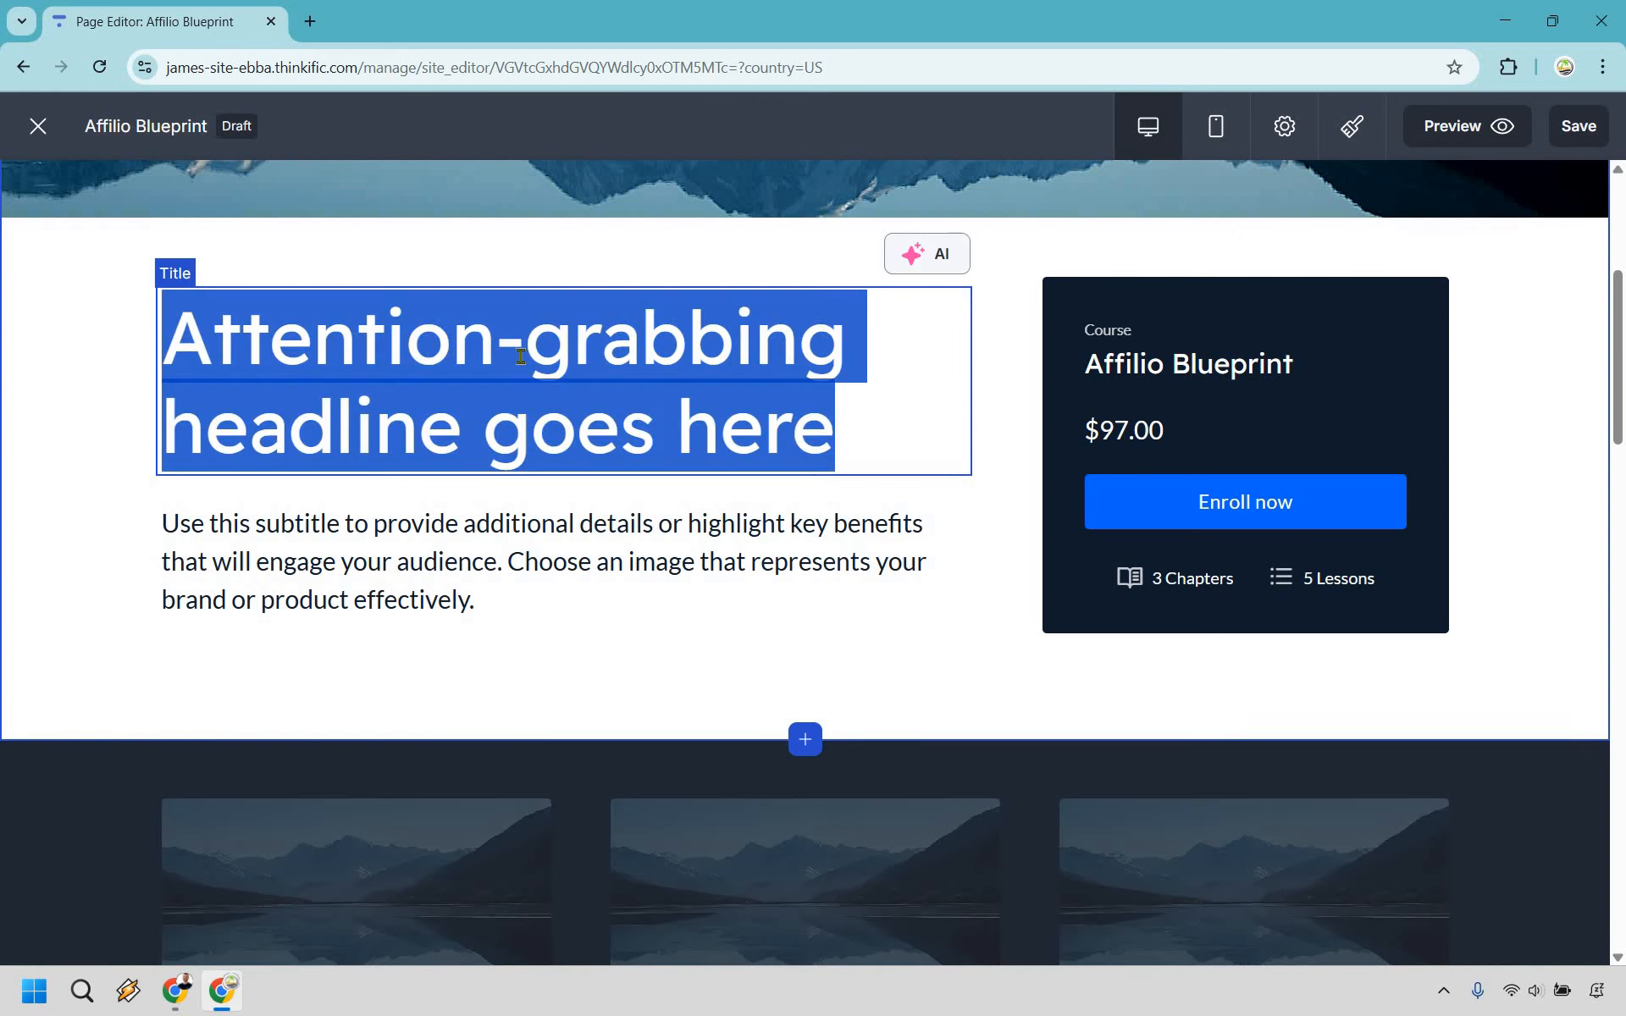
text(Get Access To This Affiliate Case Study)
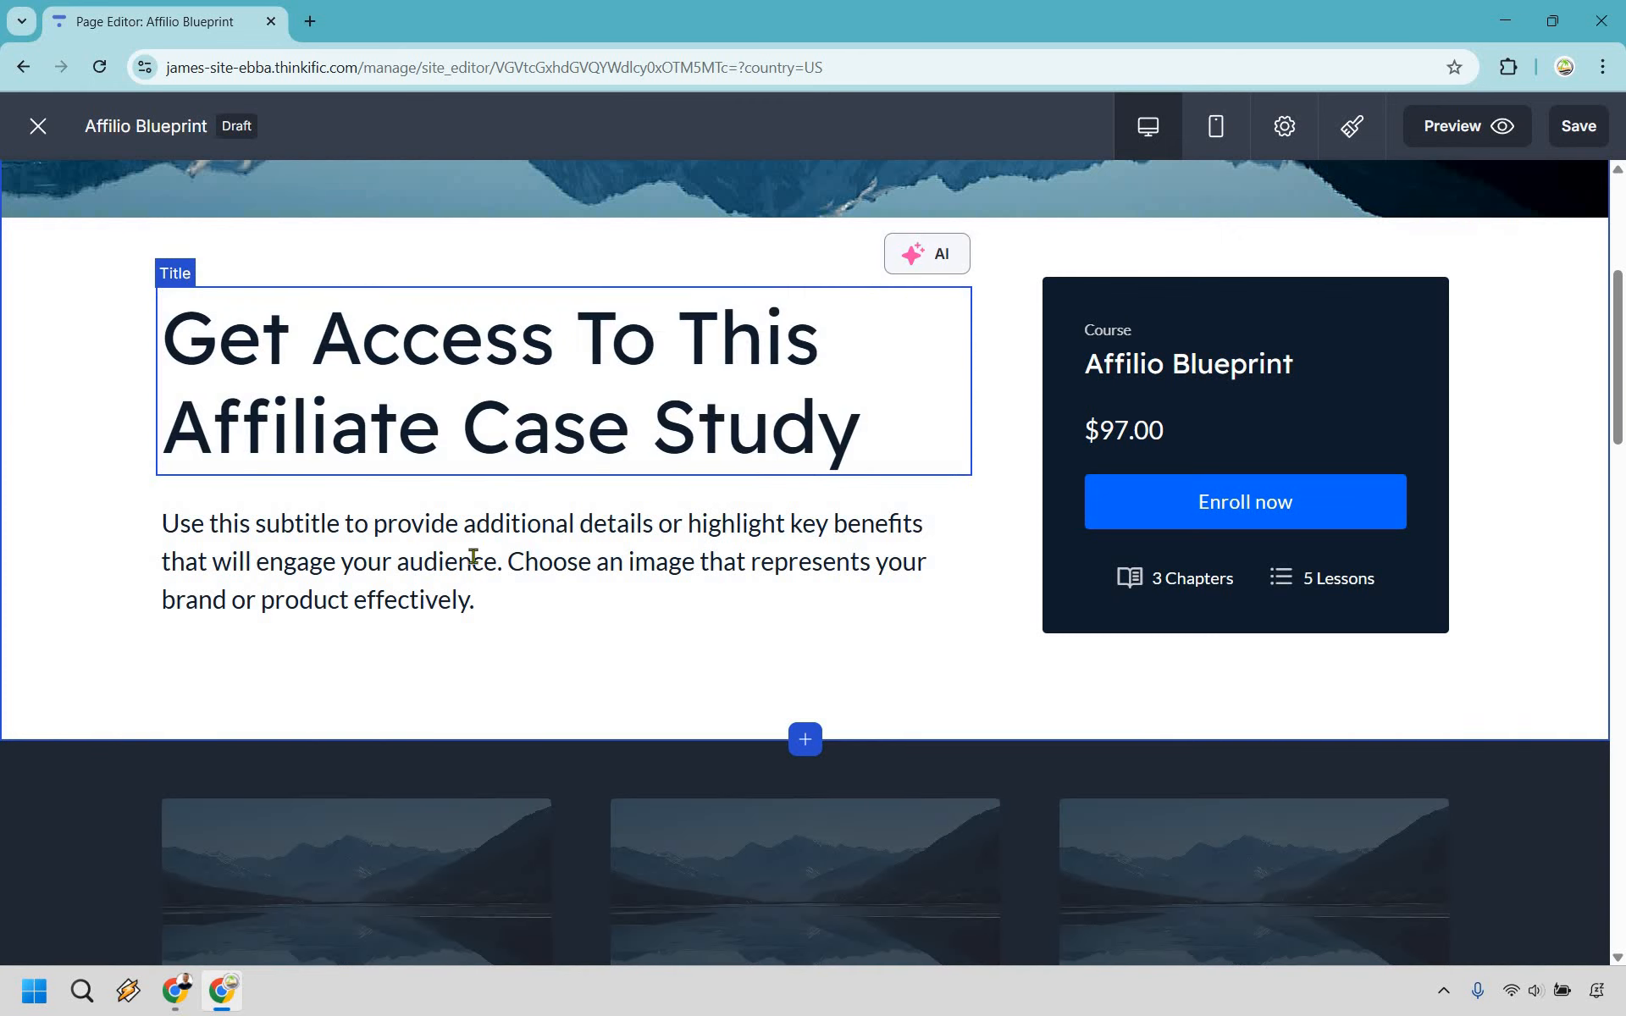
Step: Look over the landing page's subtitle, image highlights, About the course, instructor introduction and curriculum sections
click(514, 543)
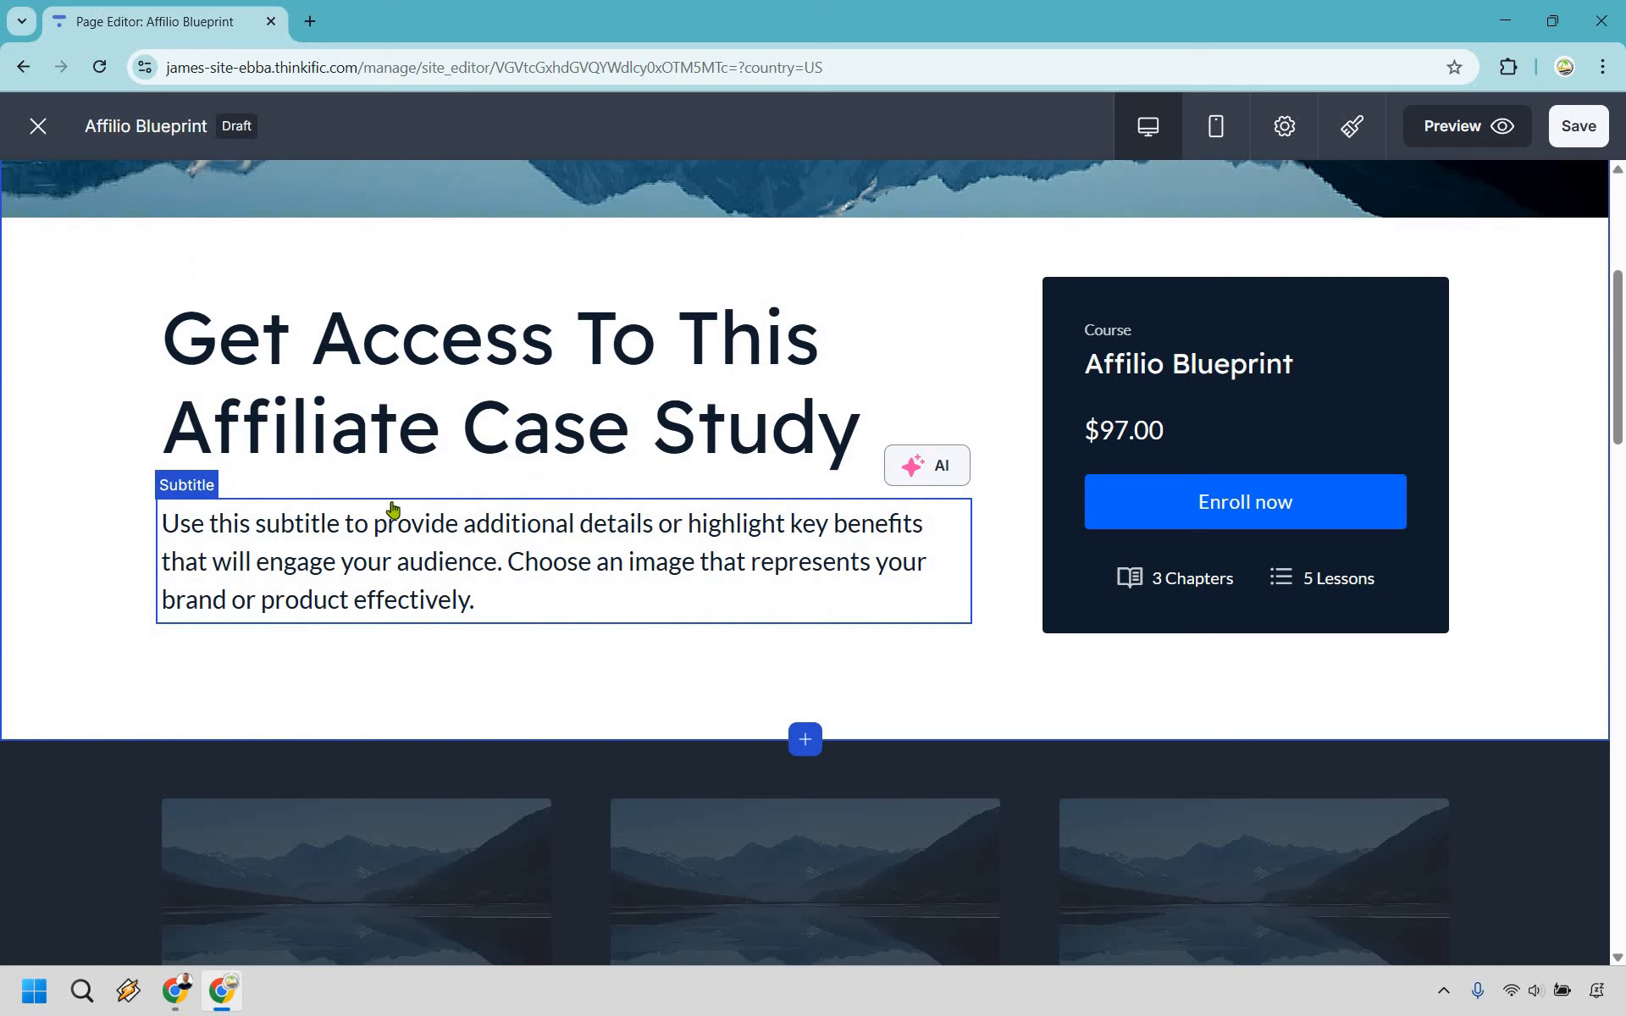
scroll(398, 500, down, 5)
click(876, 505)
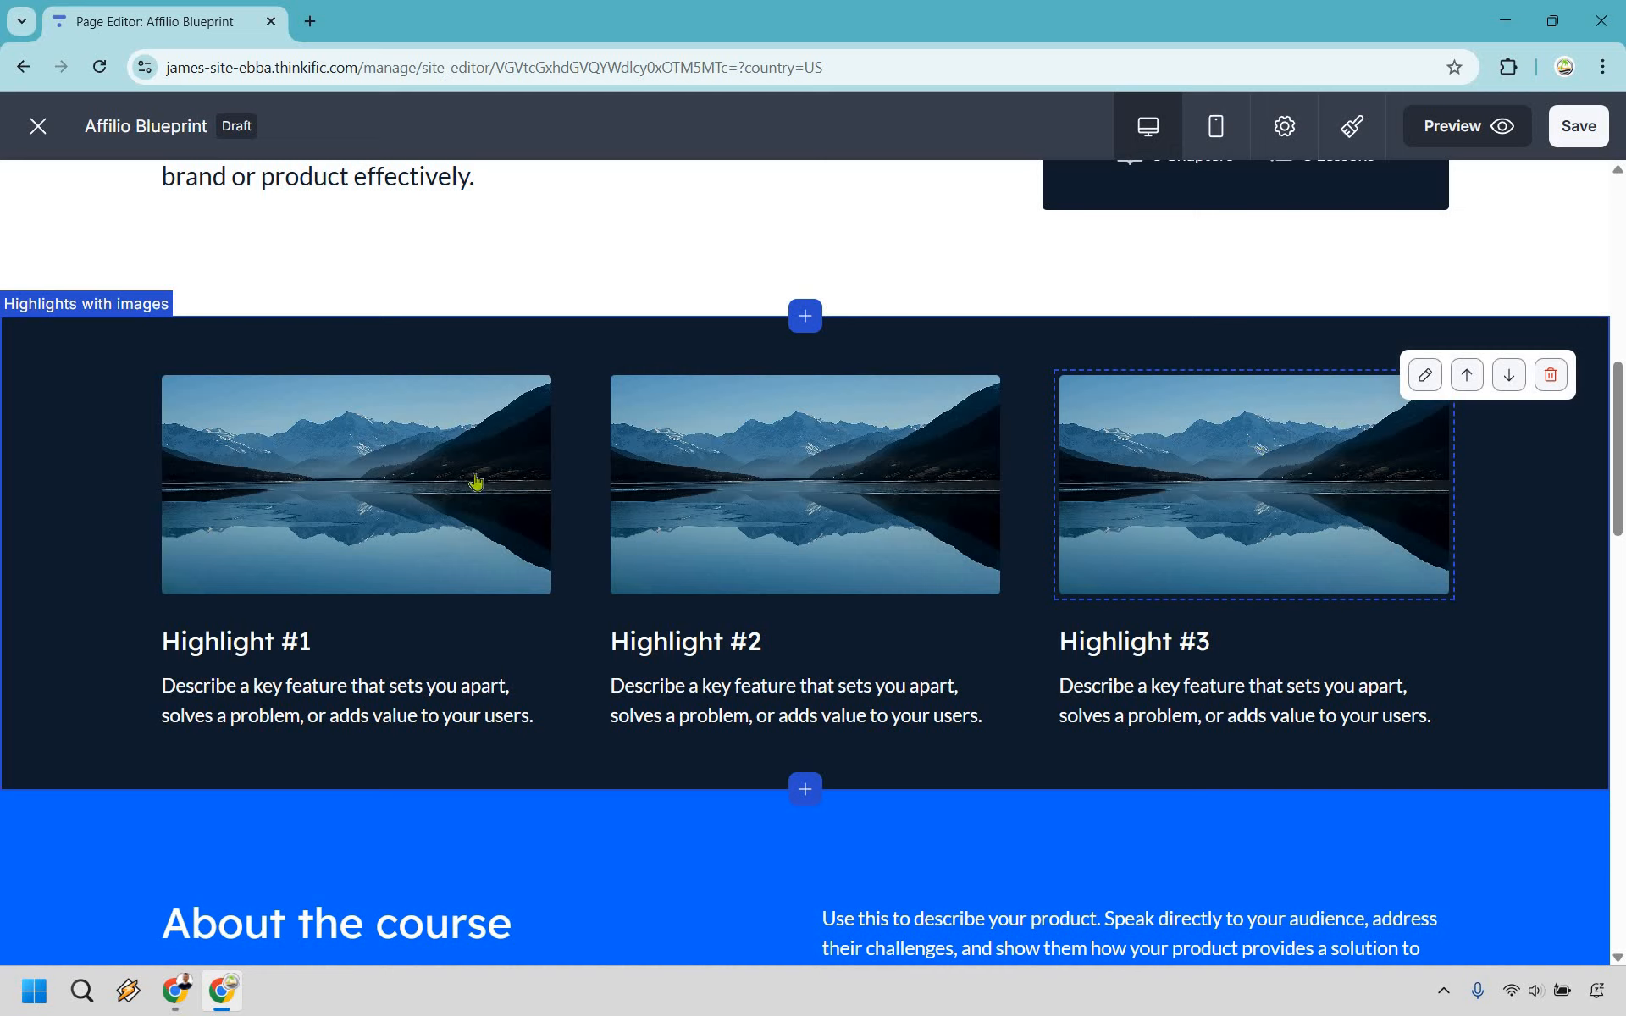
scroll(915, 436, down, 5)
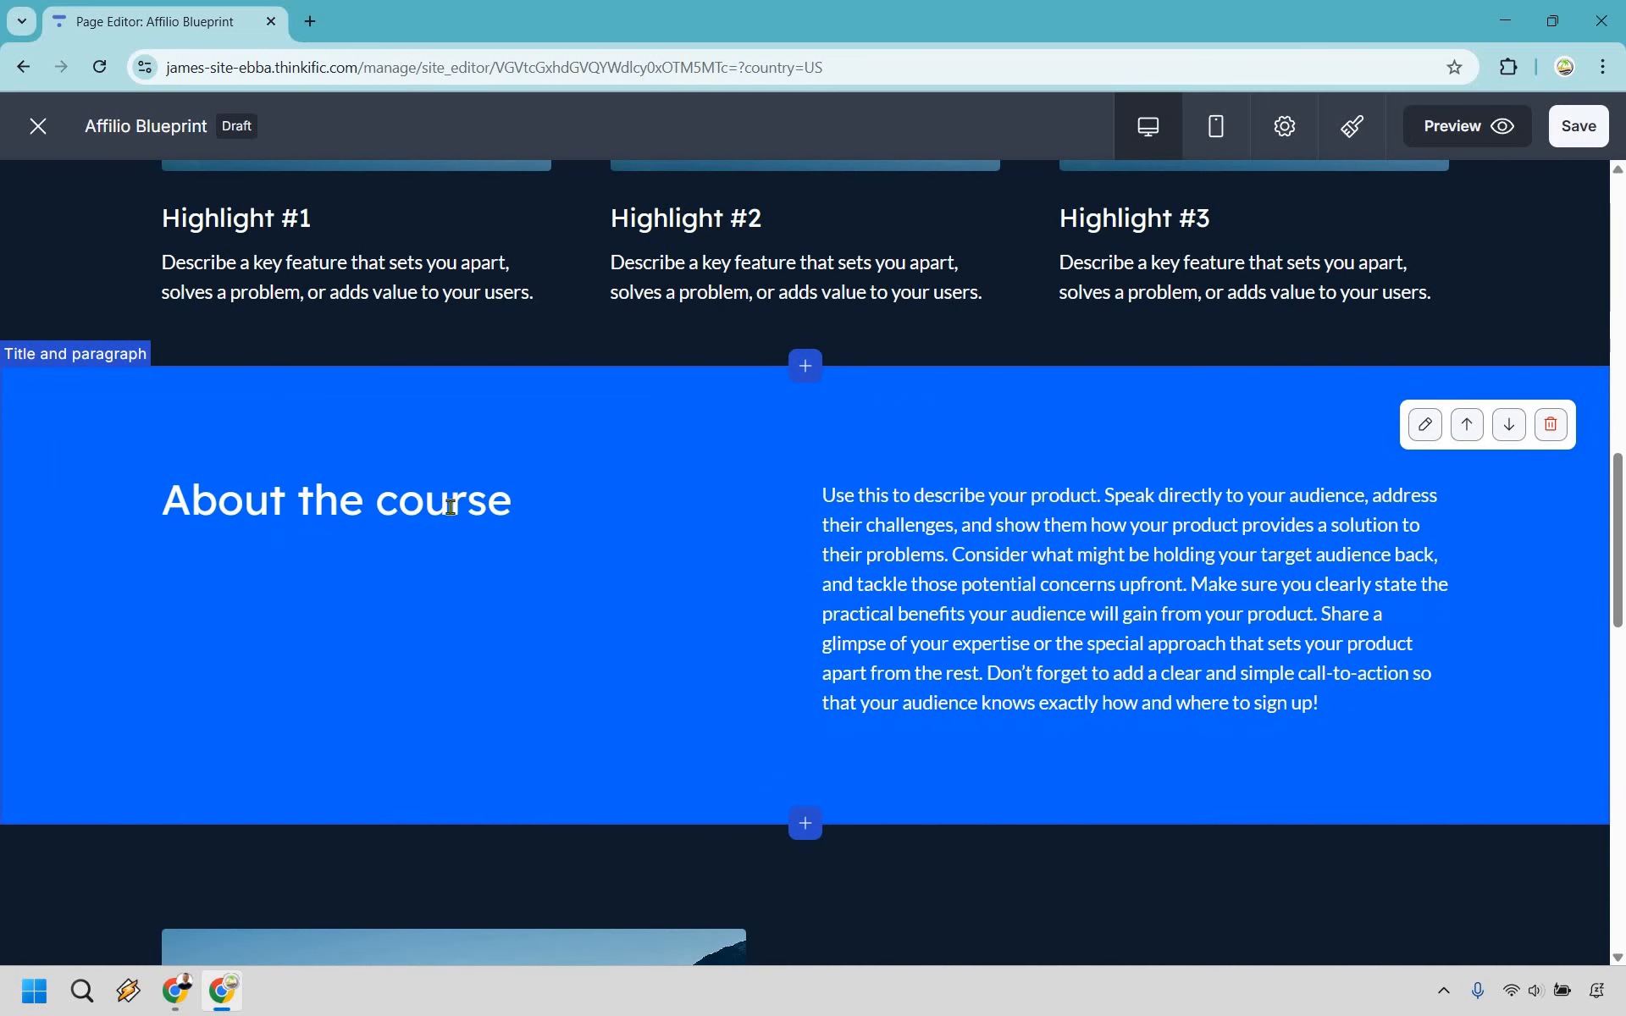
click(1152, 539)
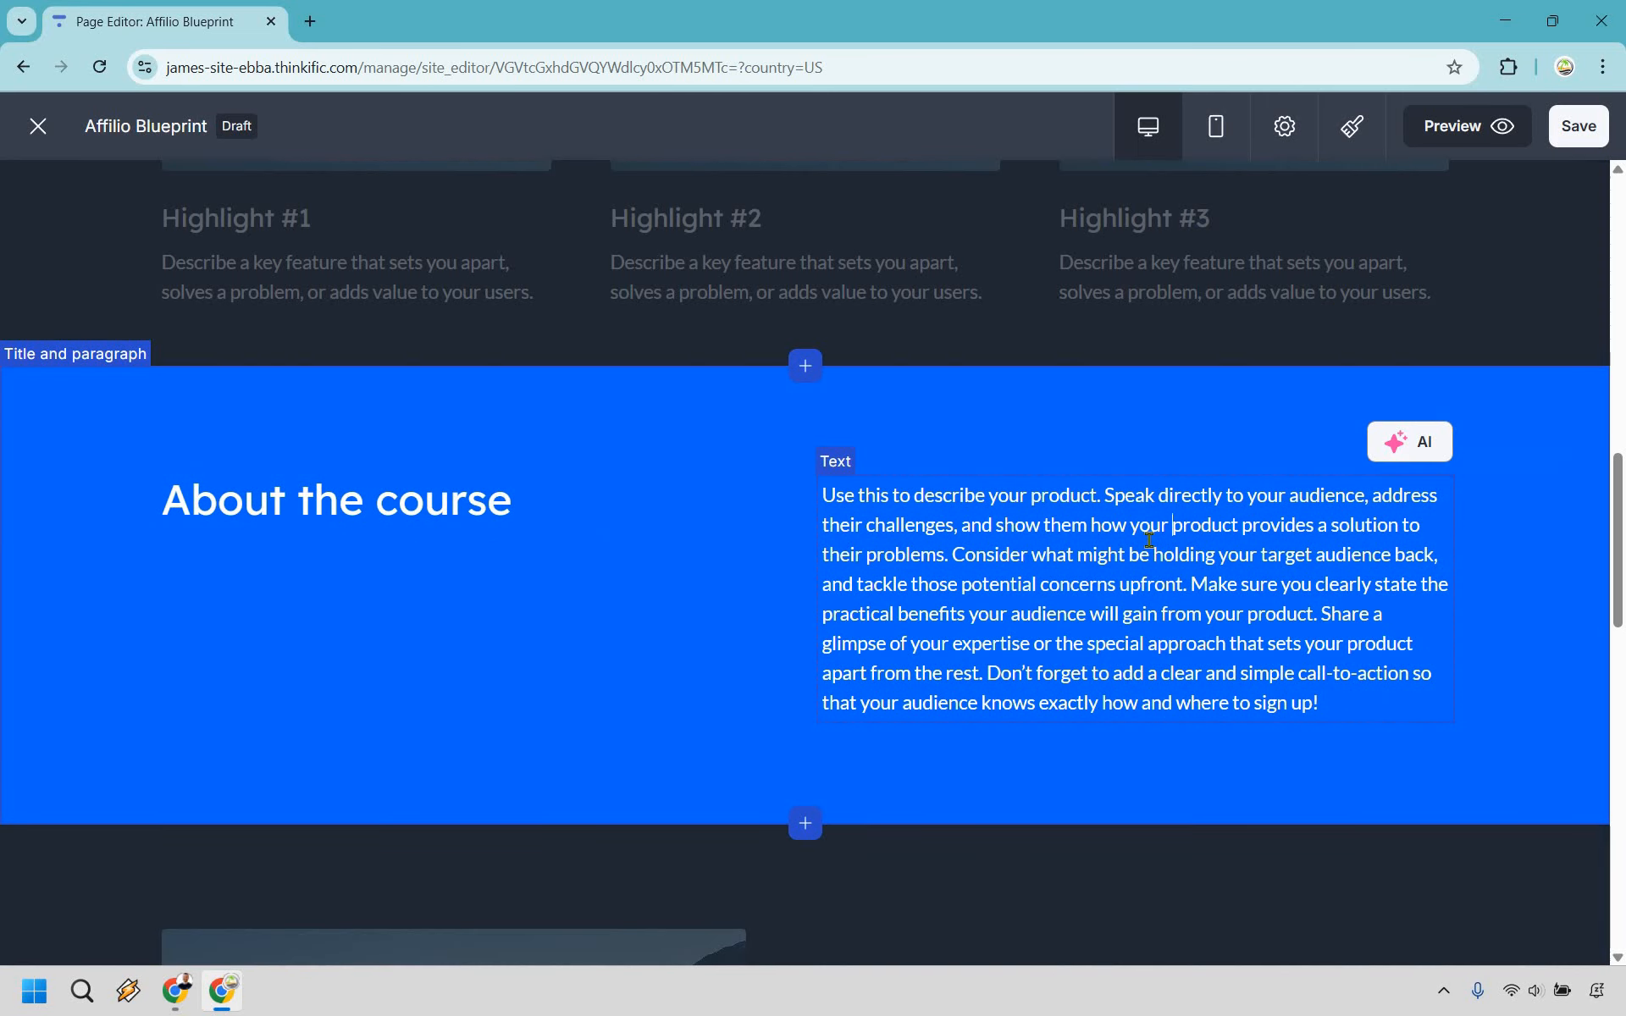
scroll(664, 491, down, 7)
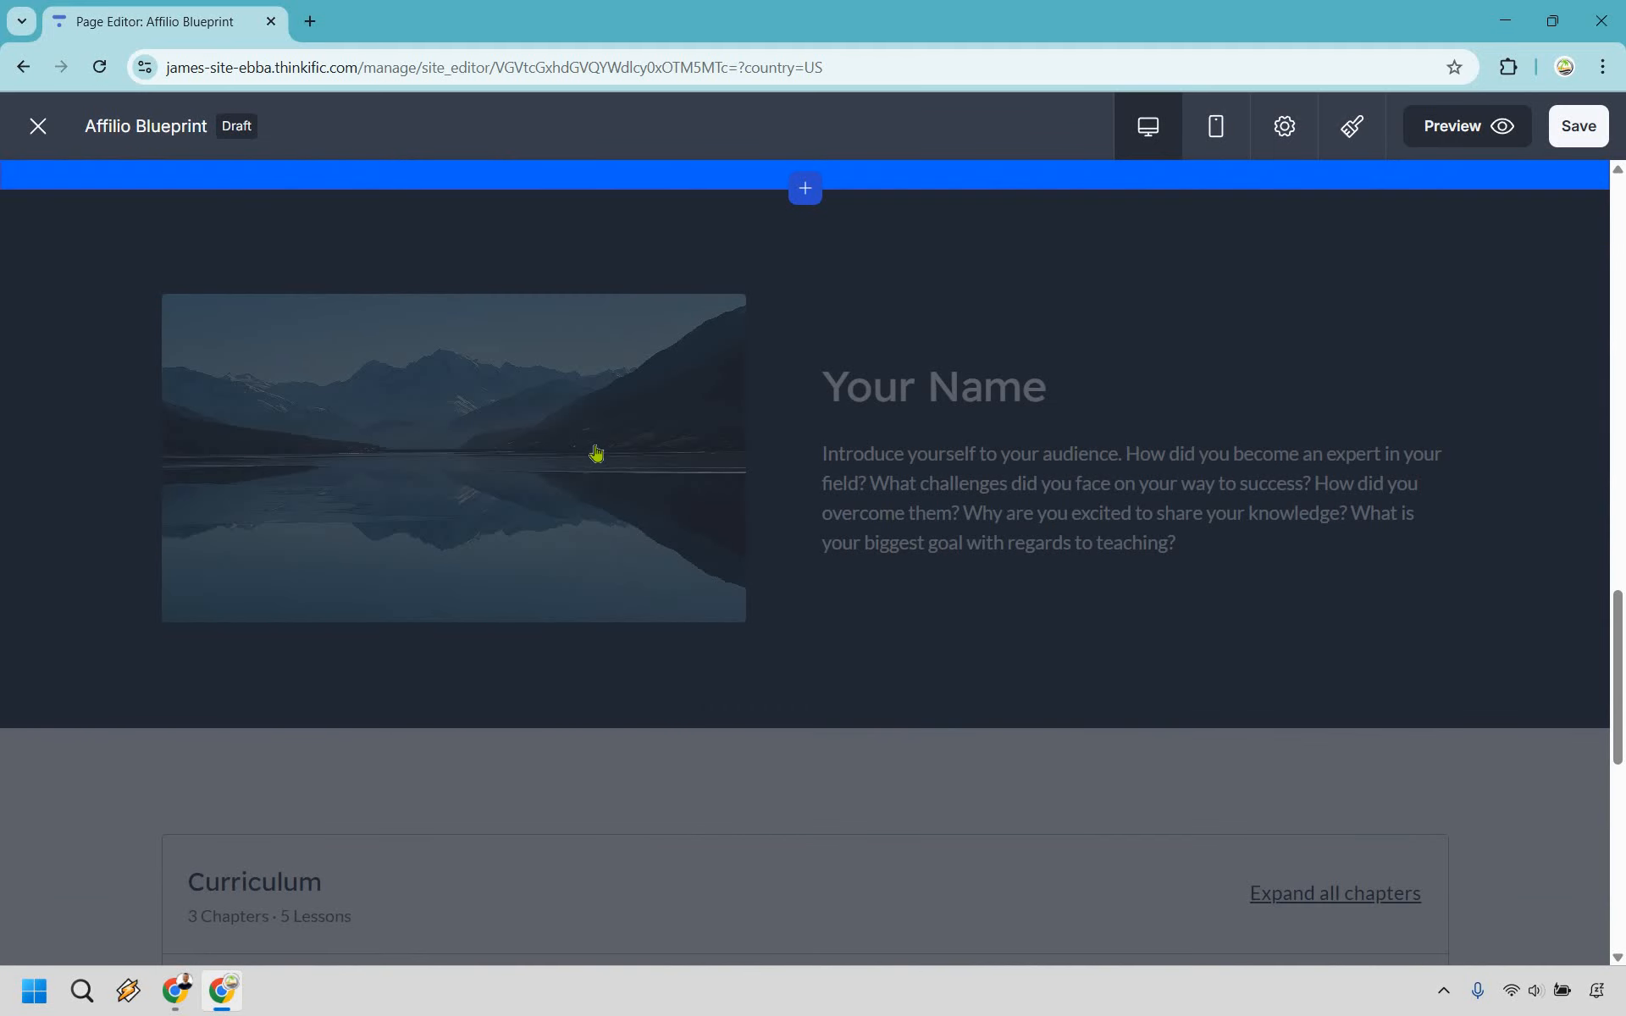
click(597, 453)
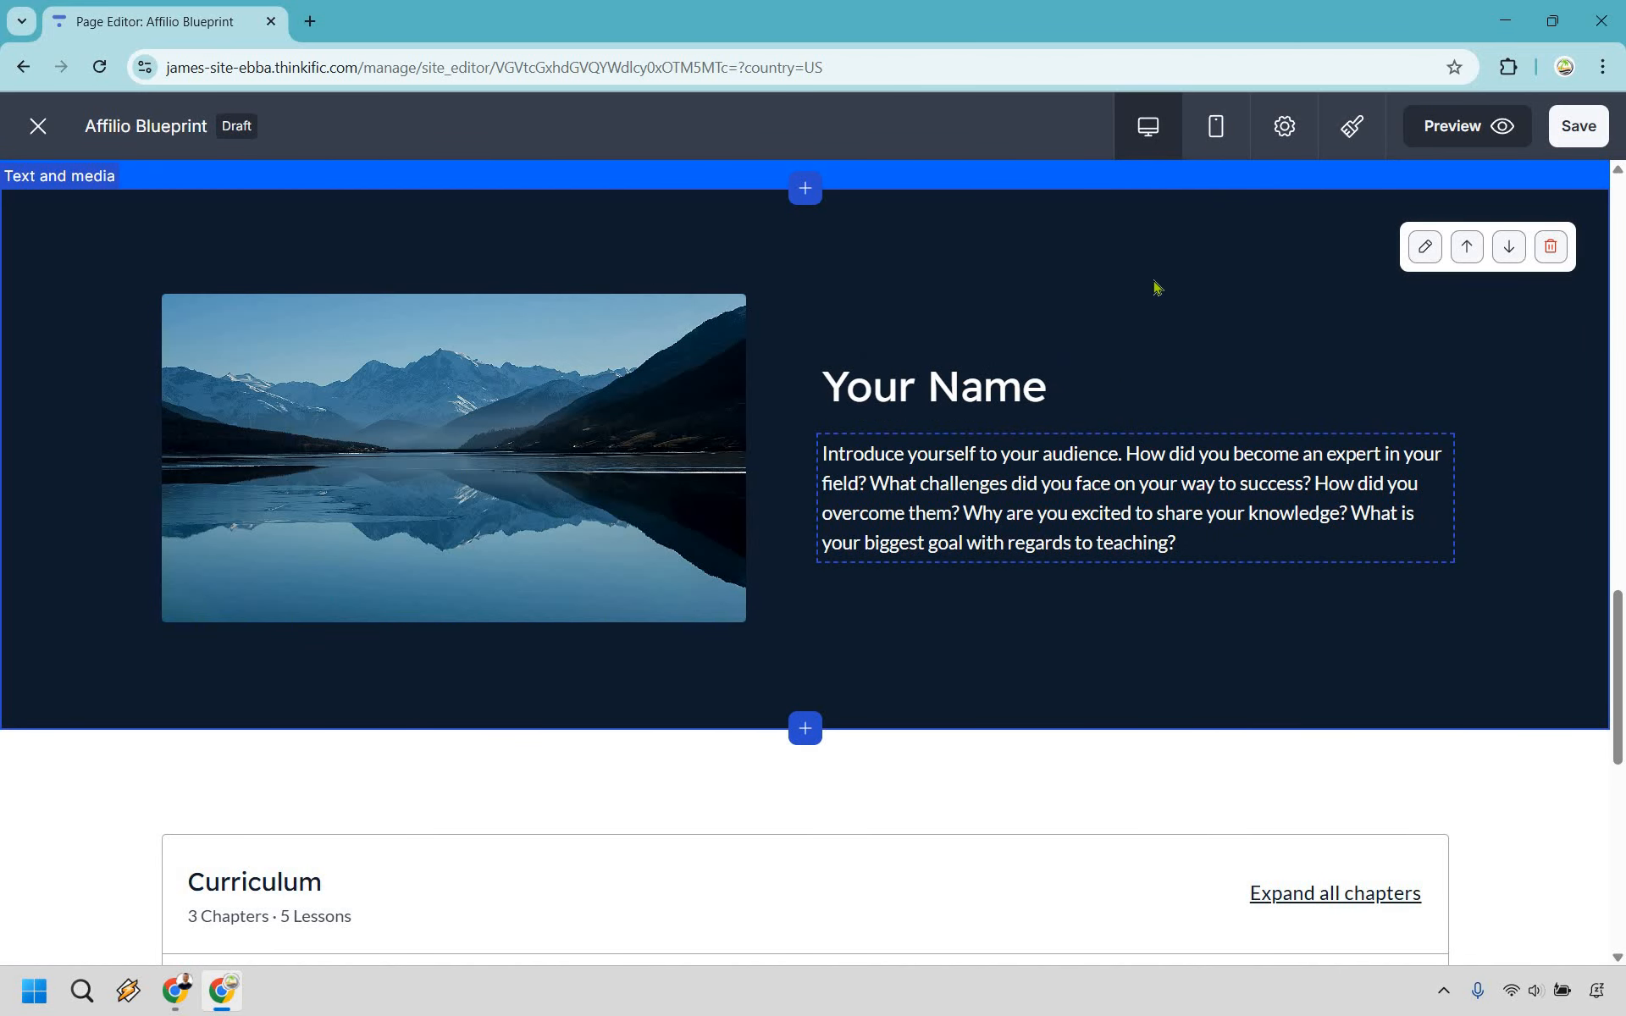
scroll(1445, 258, down, 1)
scroll(973, 697, down, 7)
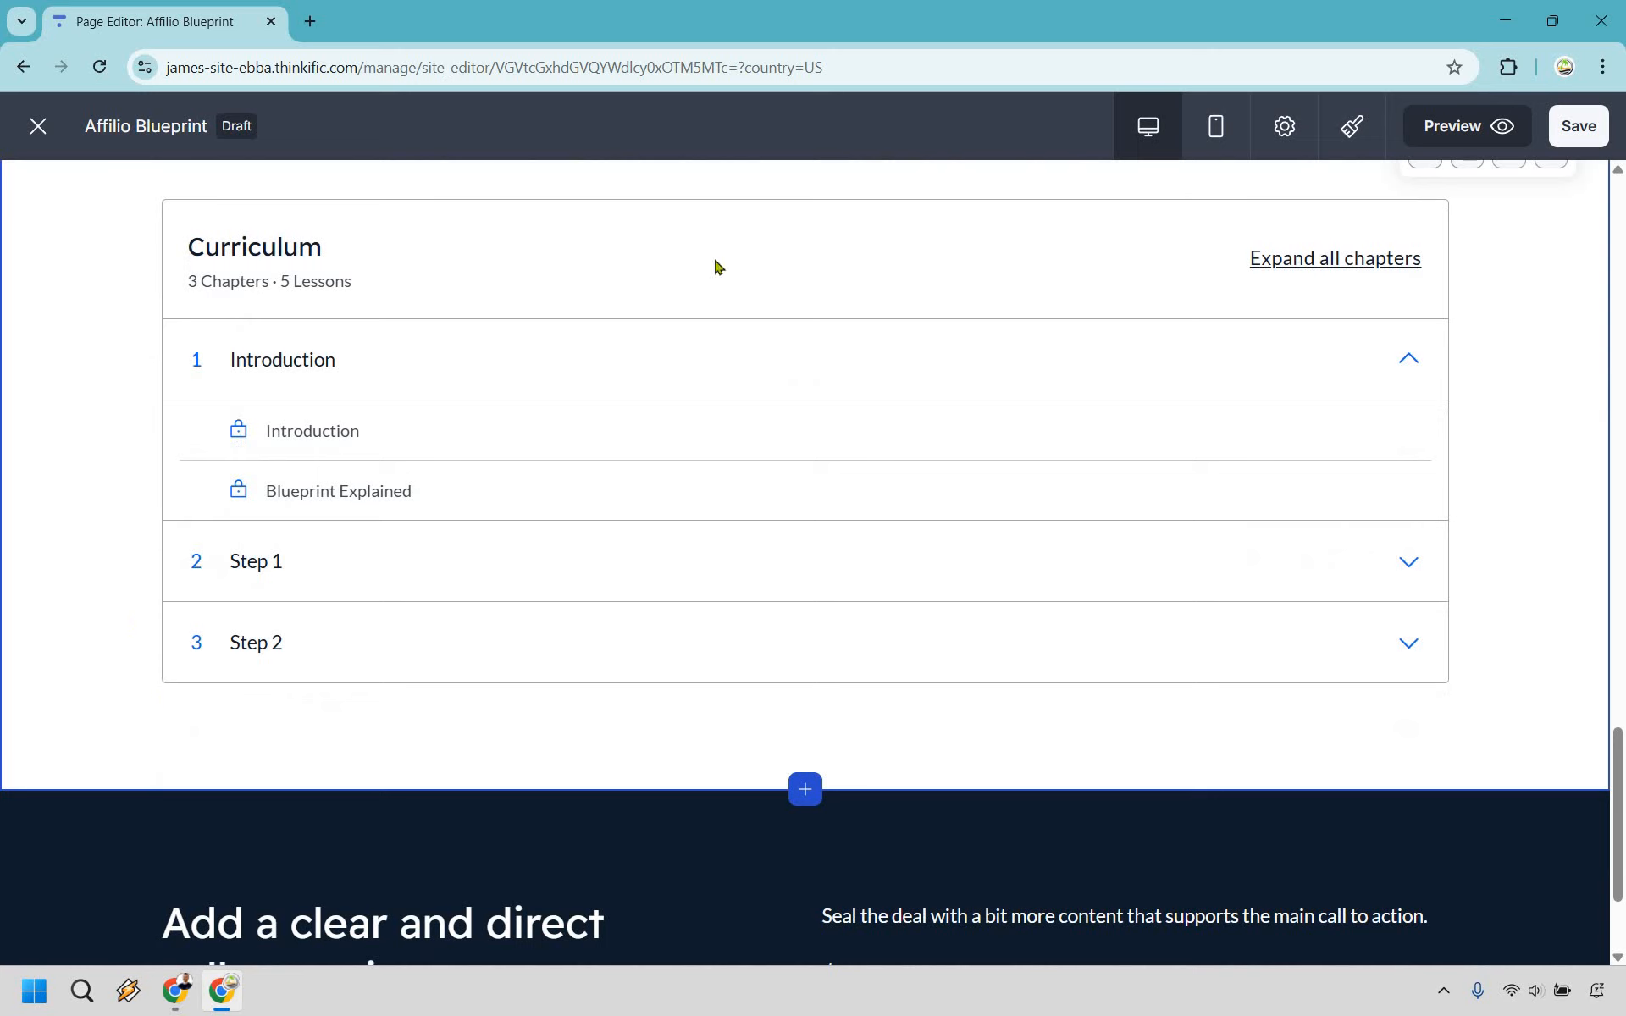
Step: Change the title of the call-to-action section to "Click on Enroll now today"
scroll(719, 505, down, 2)
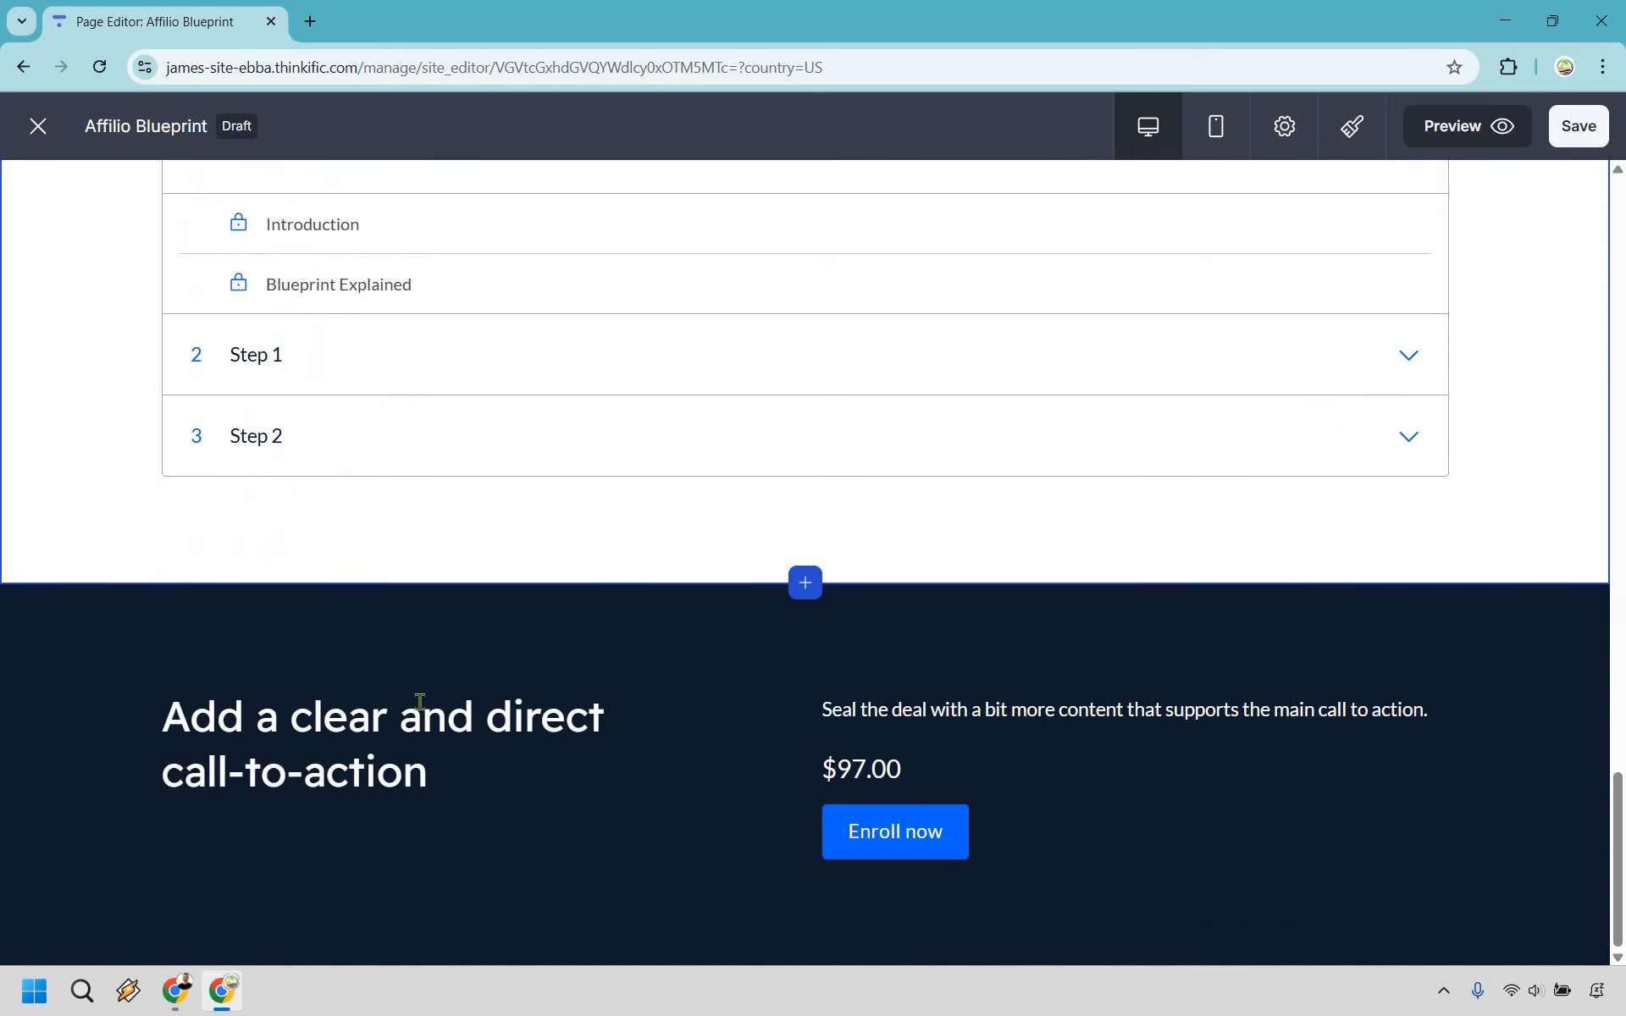
click(369, 714)
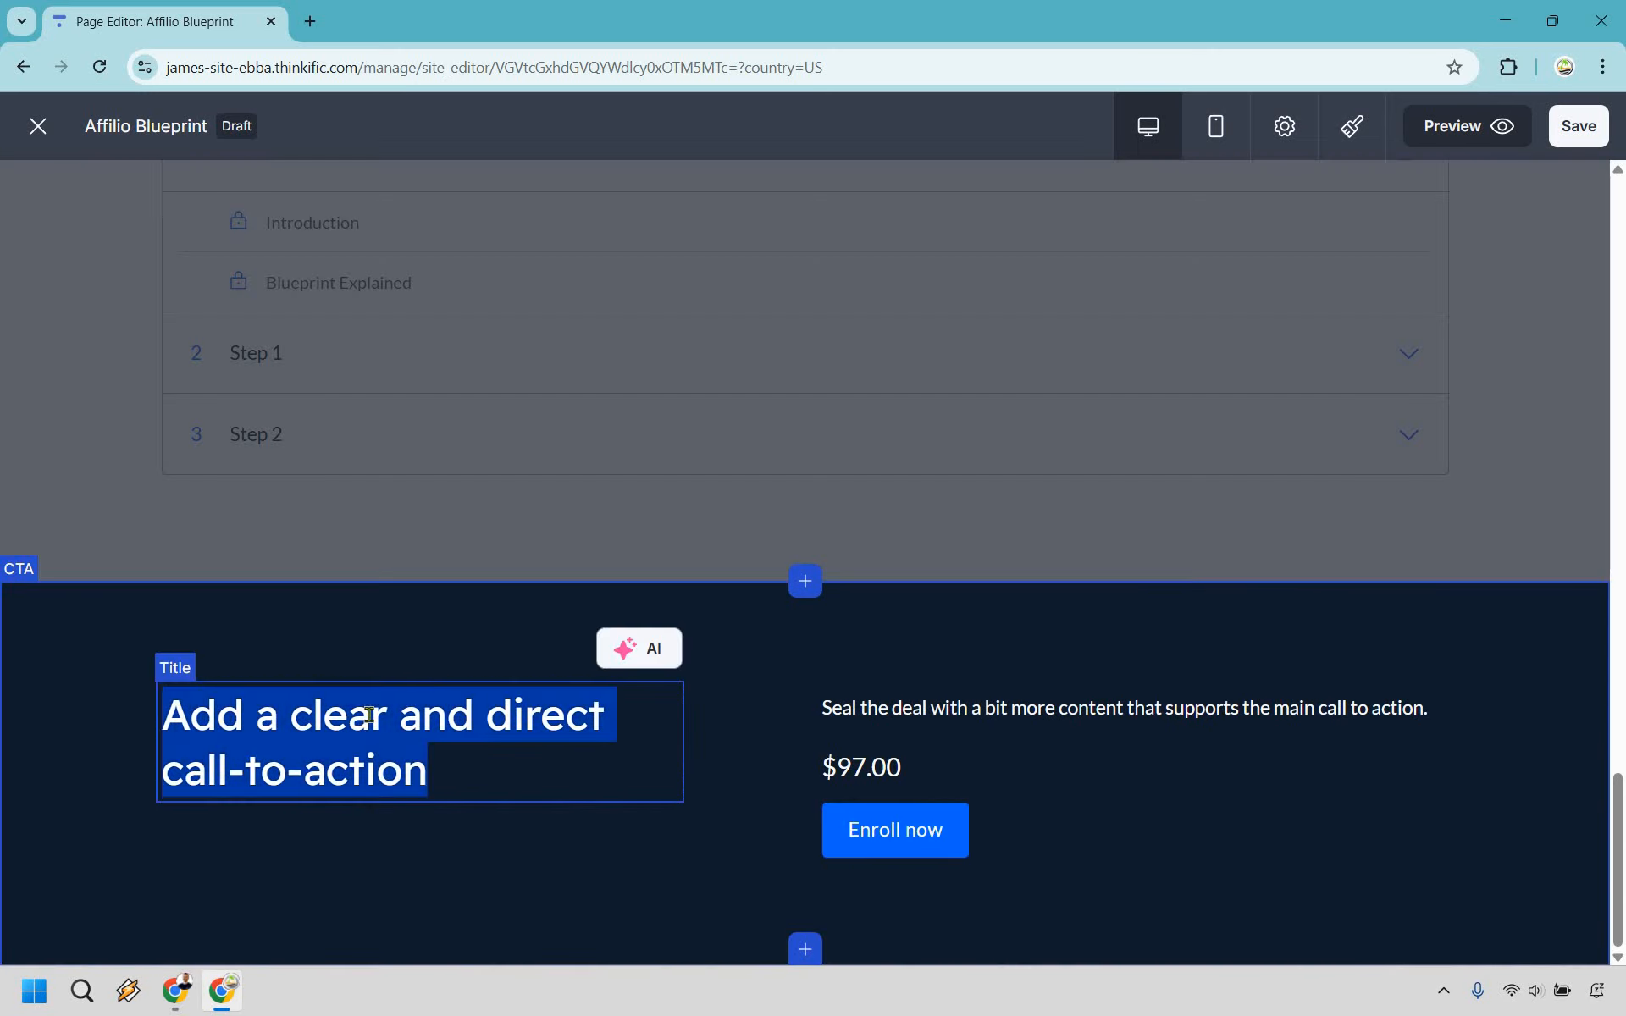
text(Click on E)
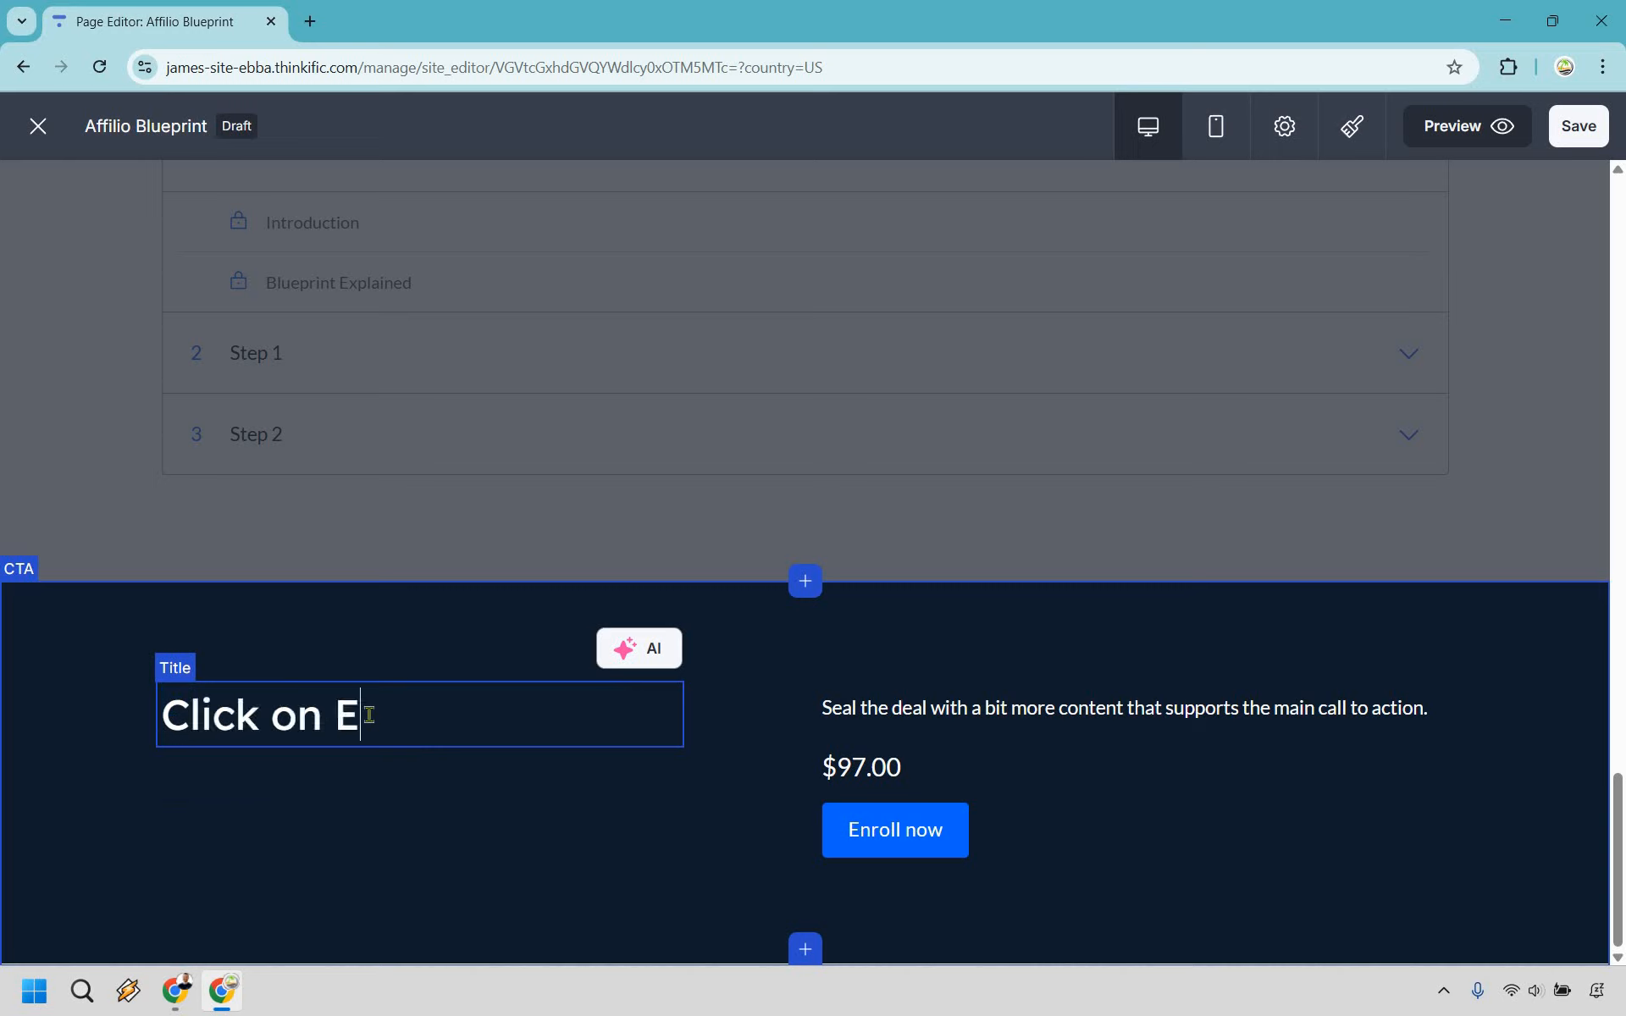
text(nroll now today)
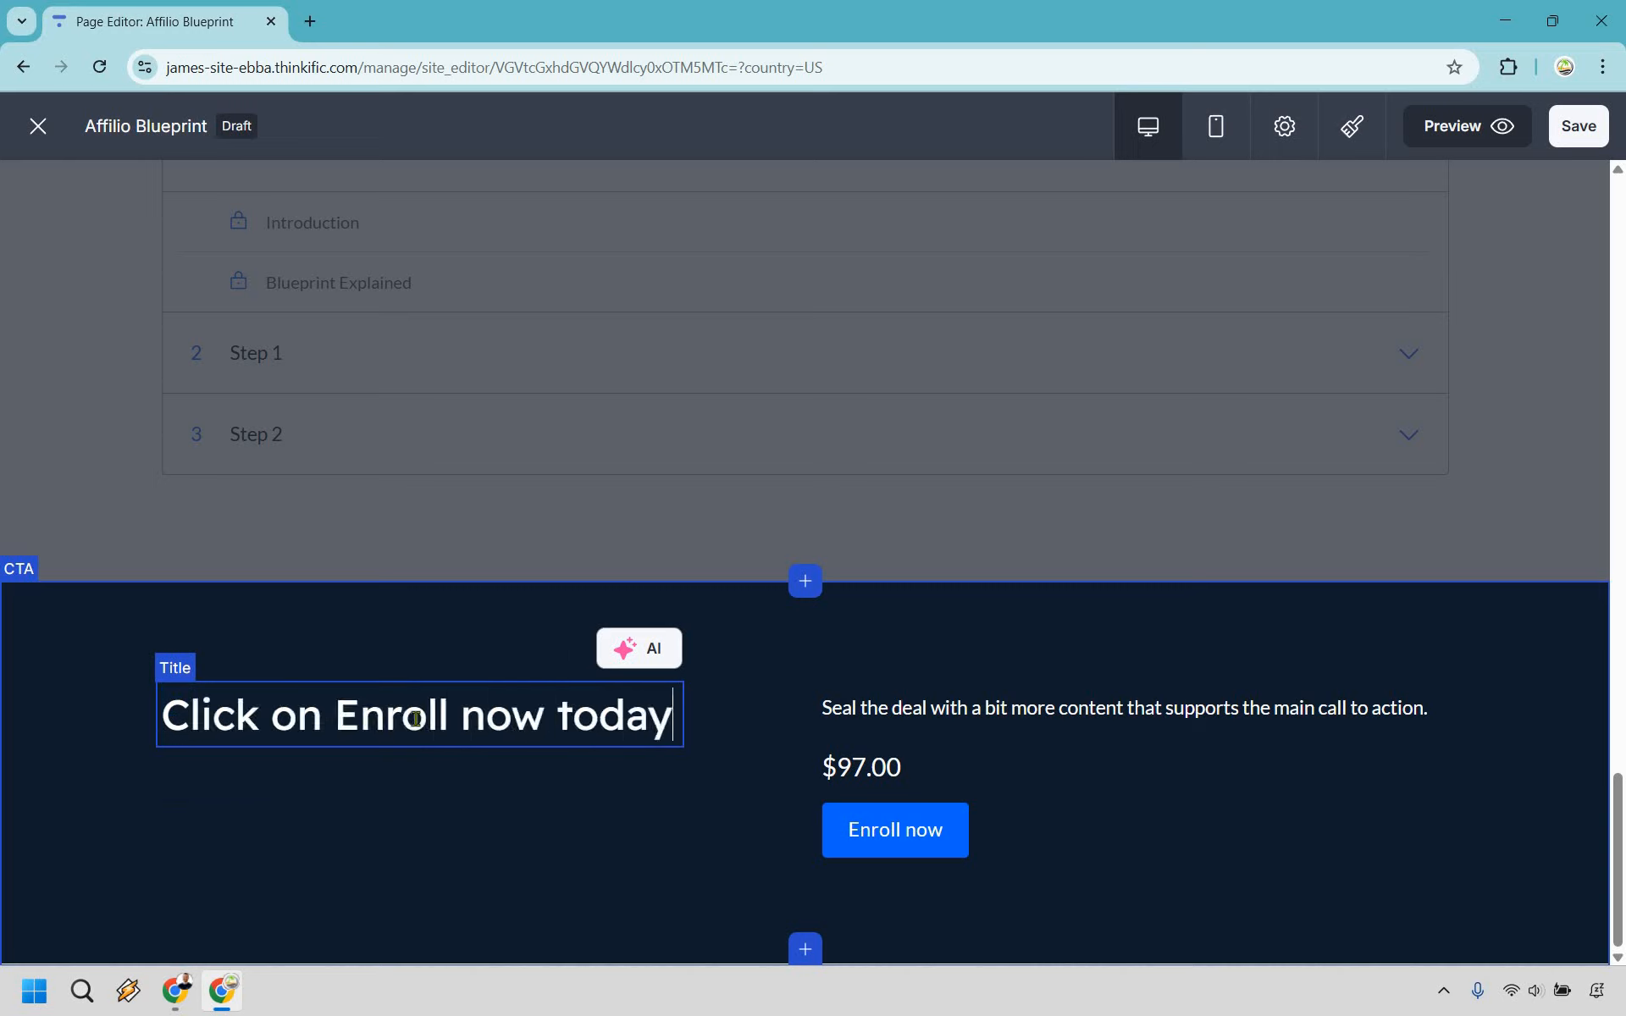
click(1215, 708)
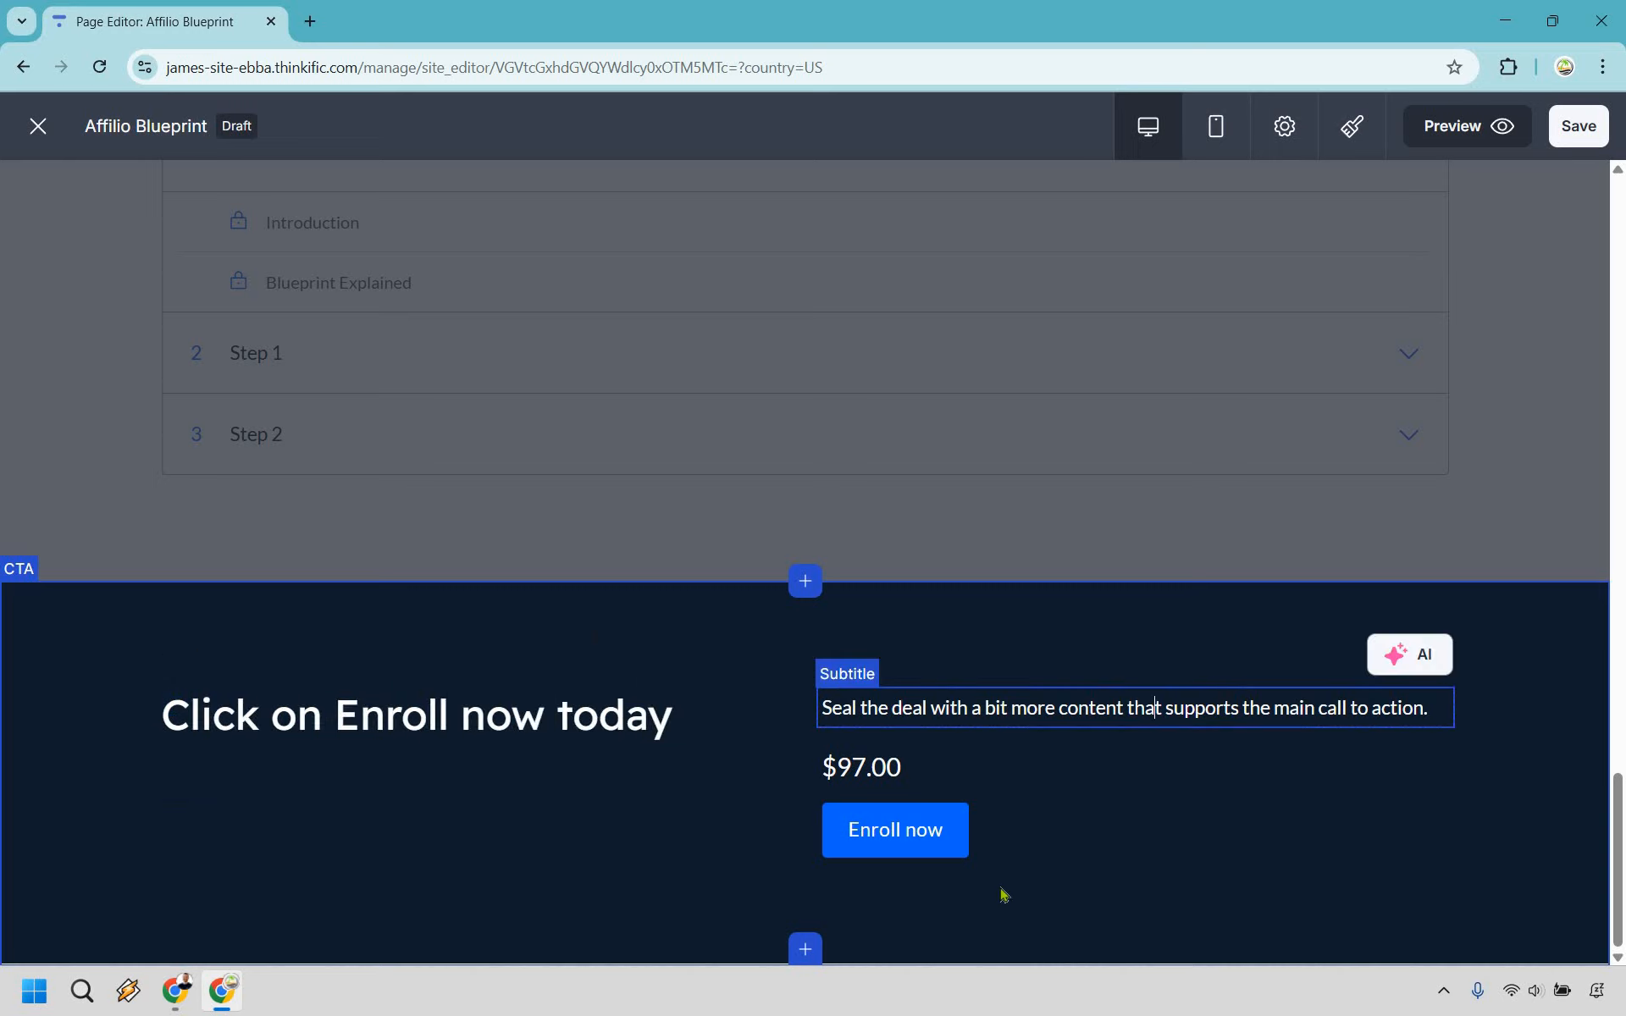
Step: Open the section library below the call-to-action section and examine the available Banner layouts
click(804, 950)
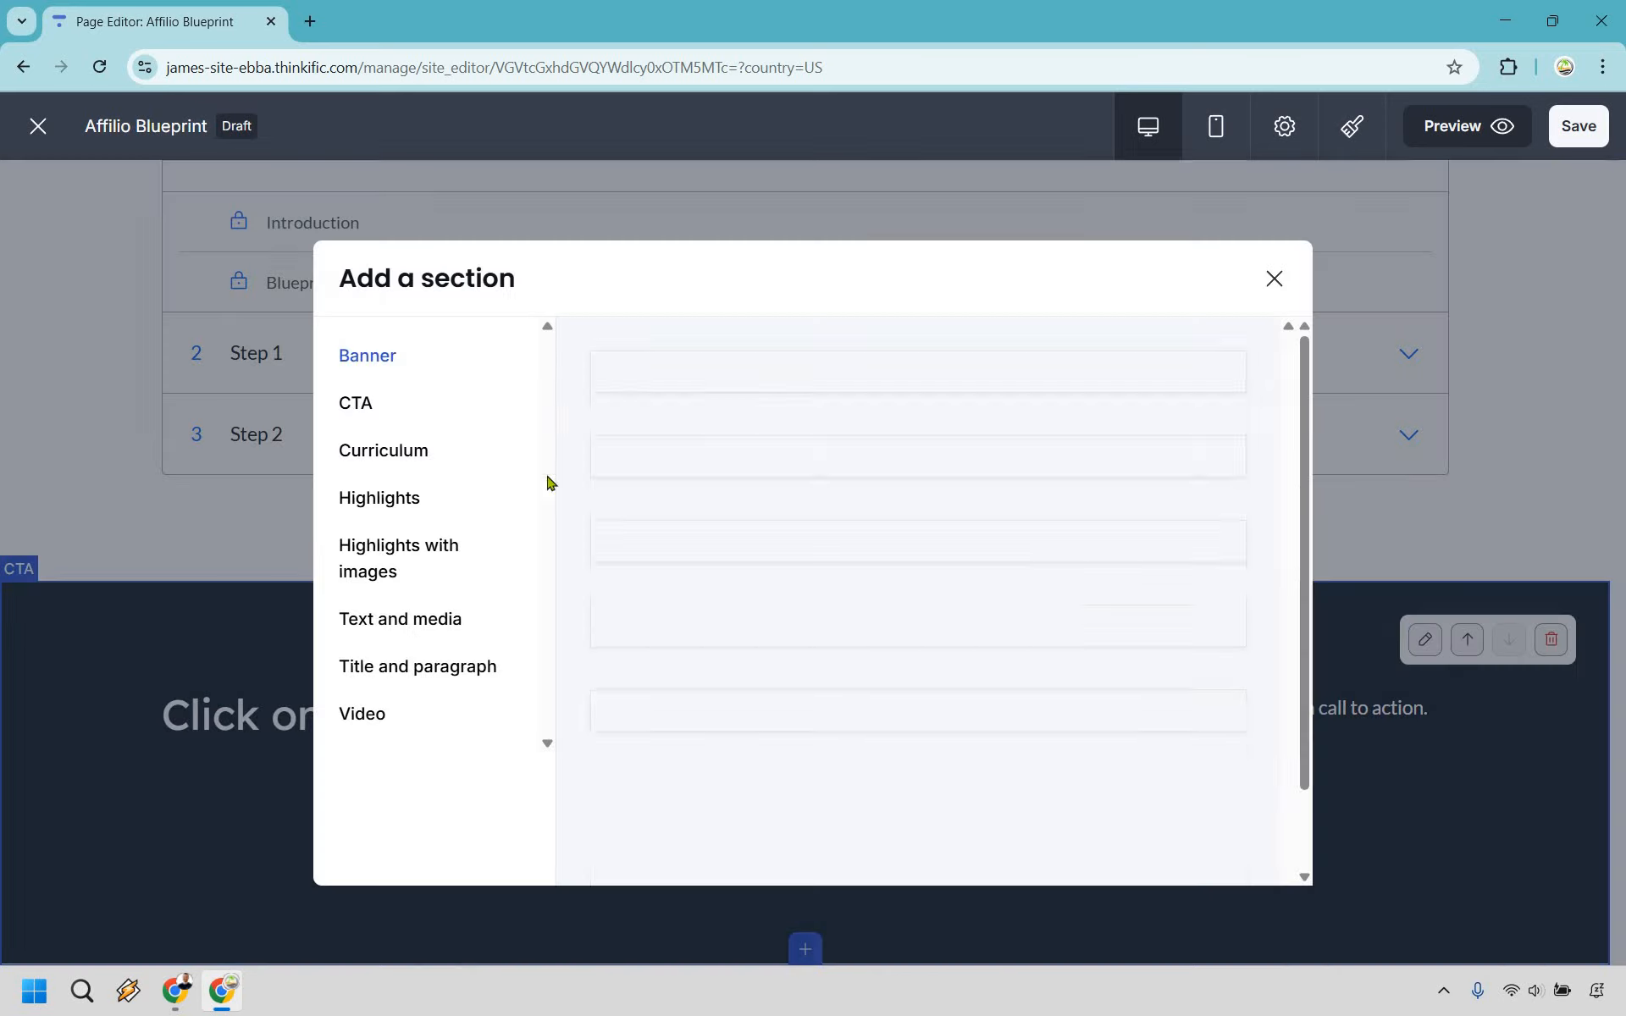
scroll(915, 479, down, 4)
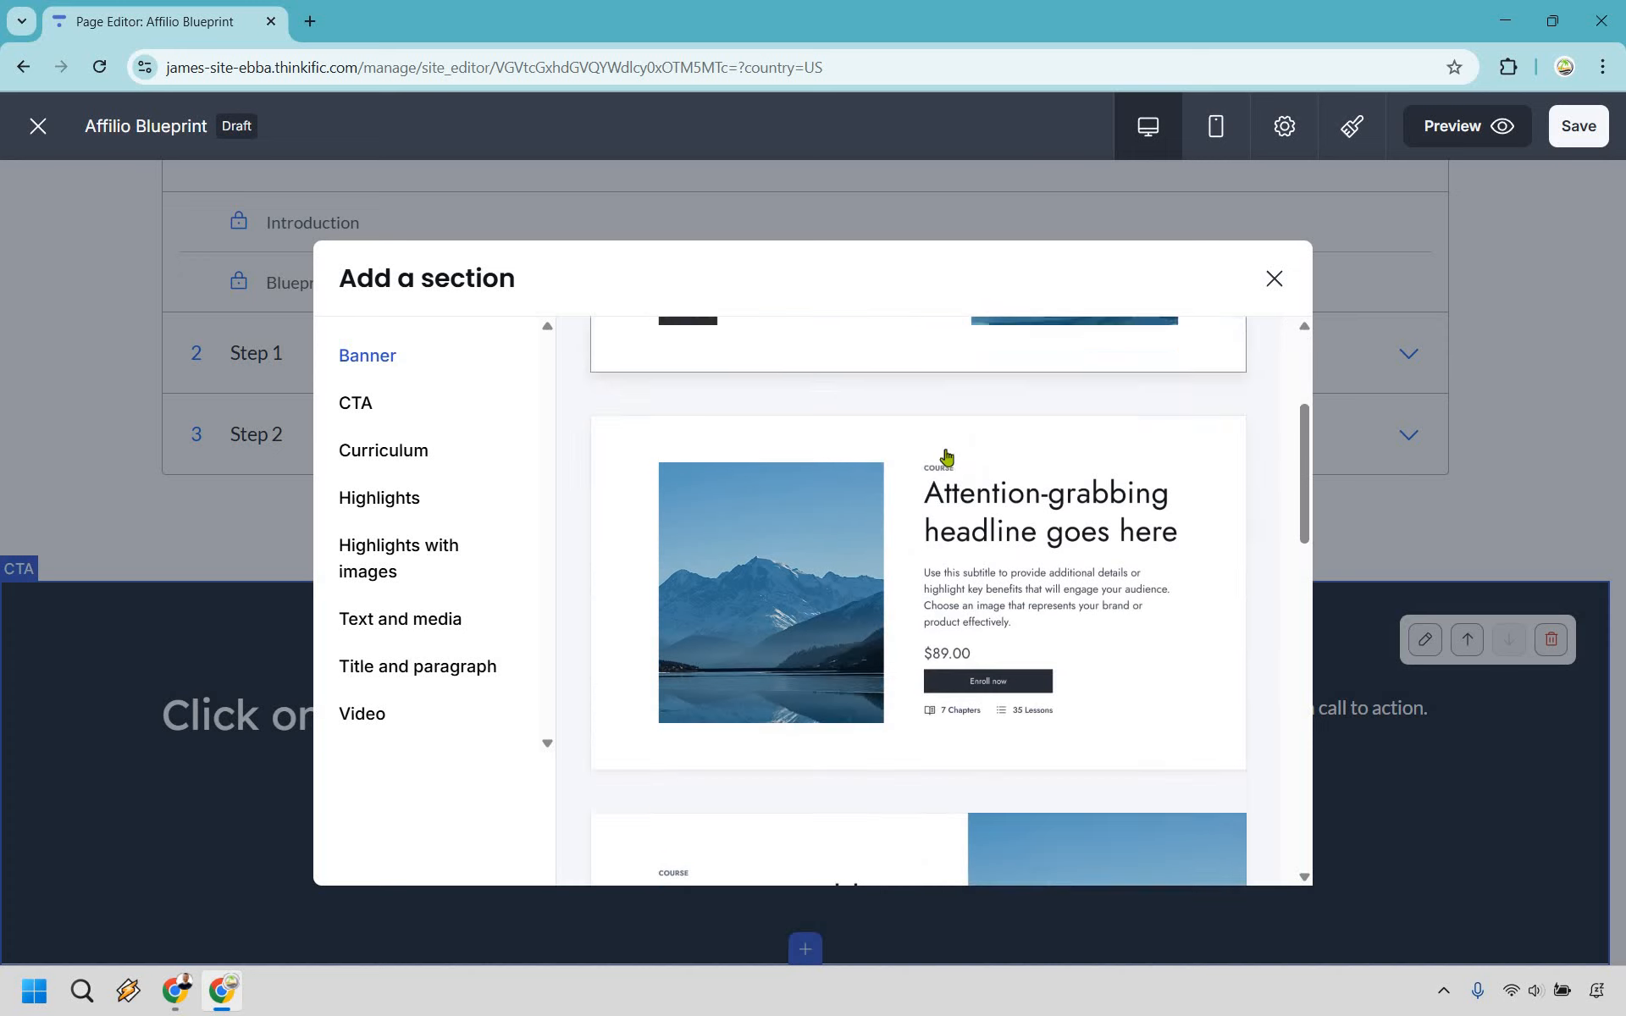
scroll(947, 457, up, 3)
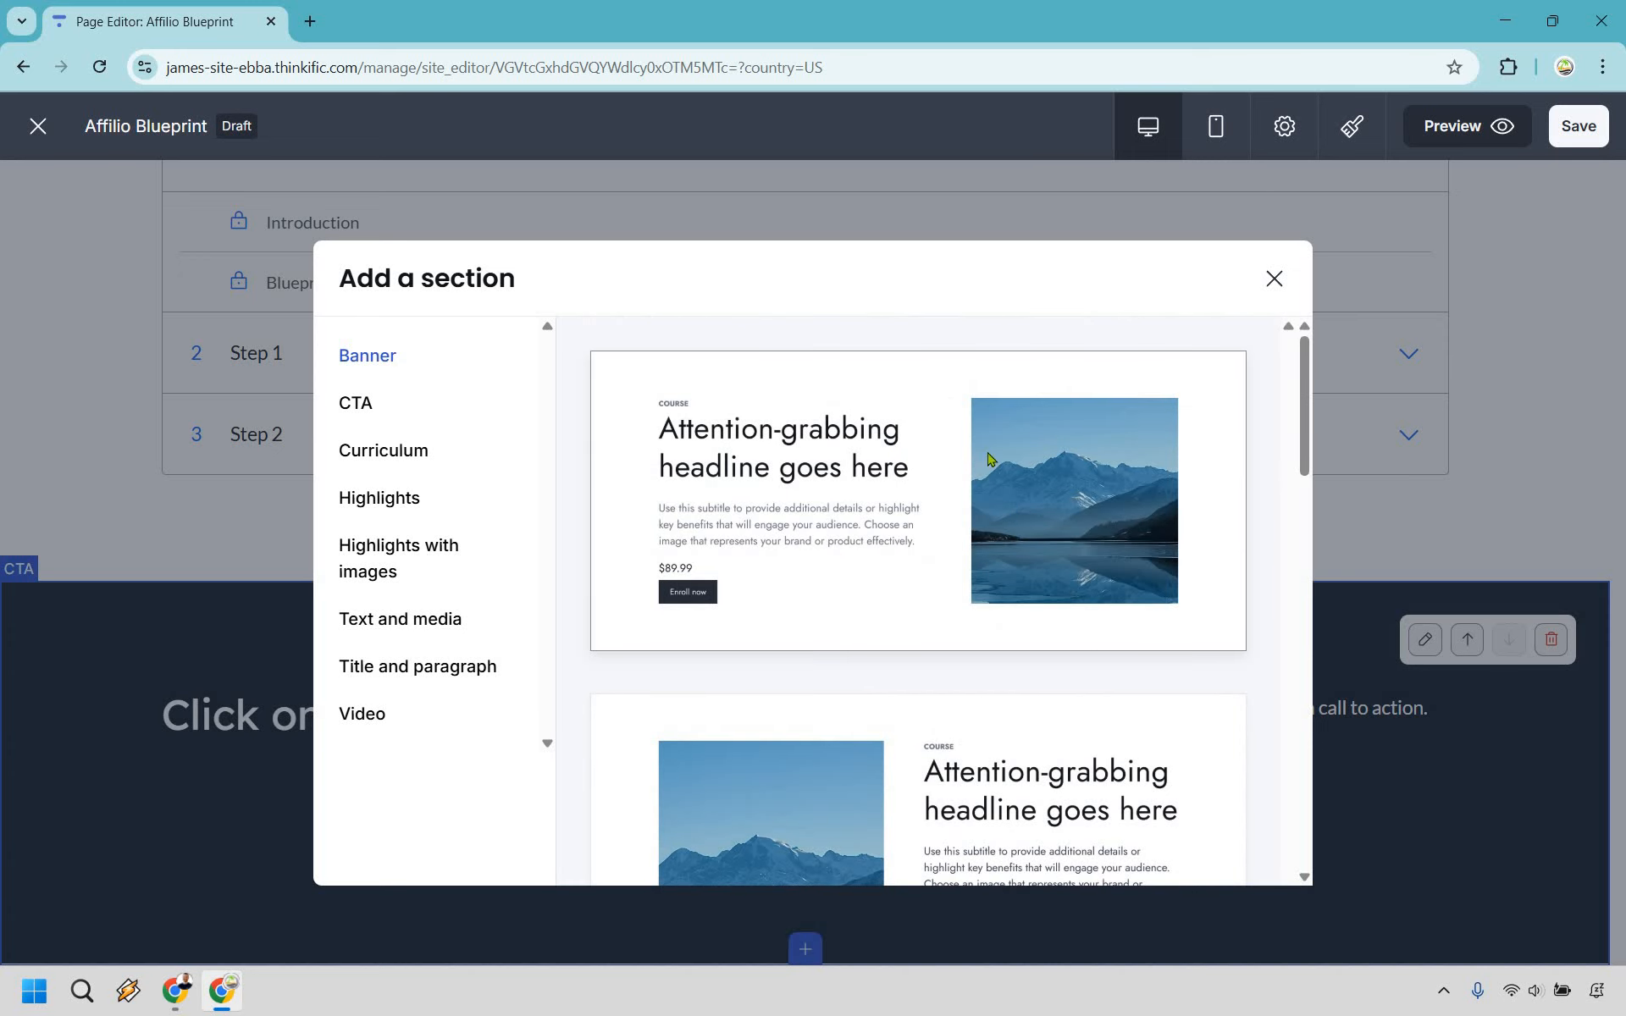
scroll(991, 460, down, 1)
scroll(991, 474, down, 10)
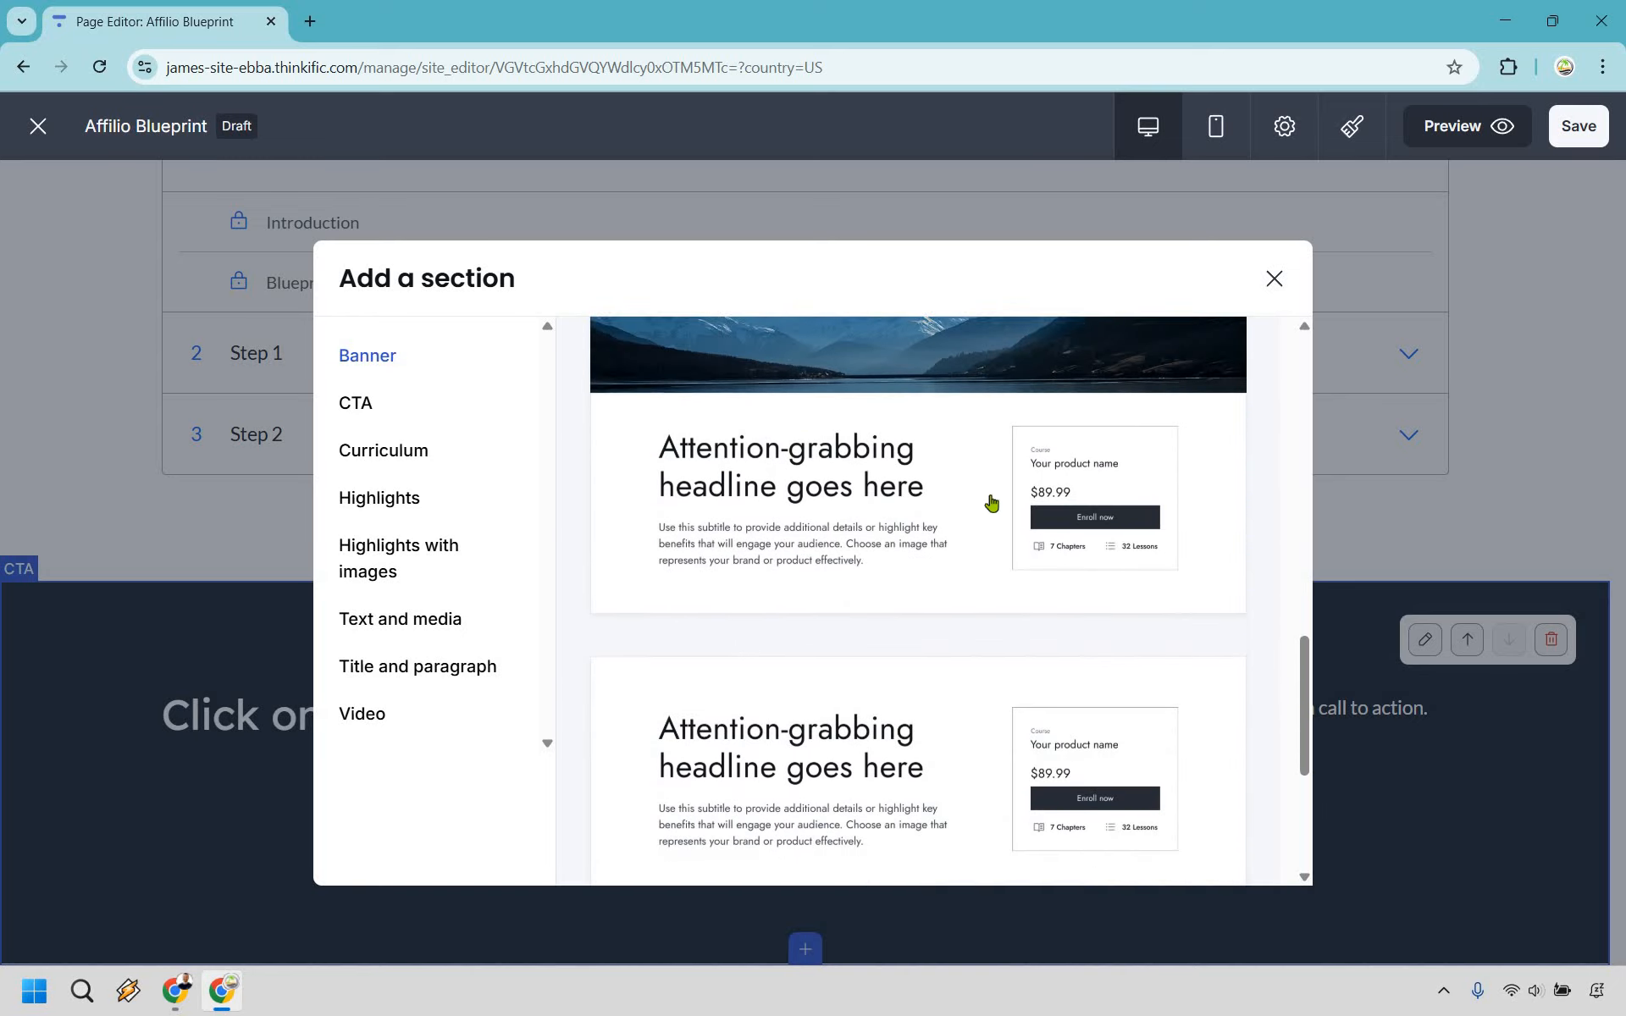
scroll(991, 501, up, 10)
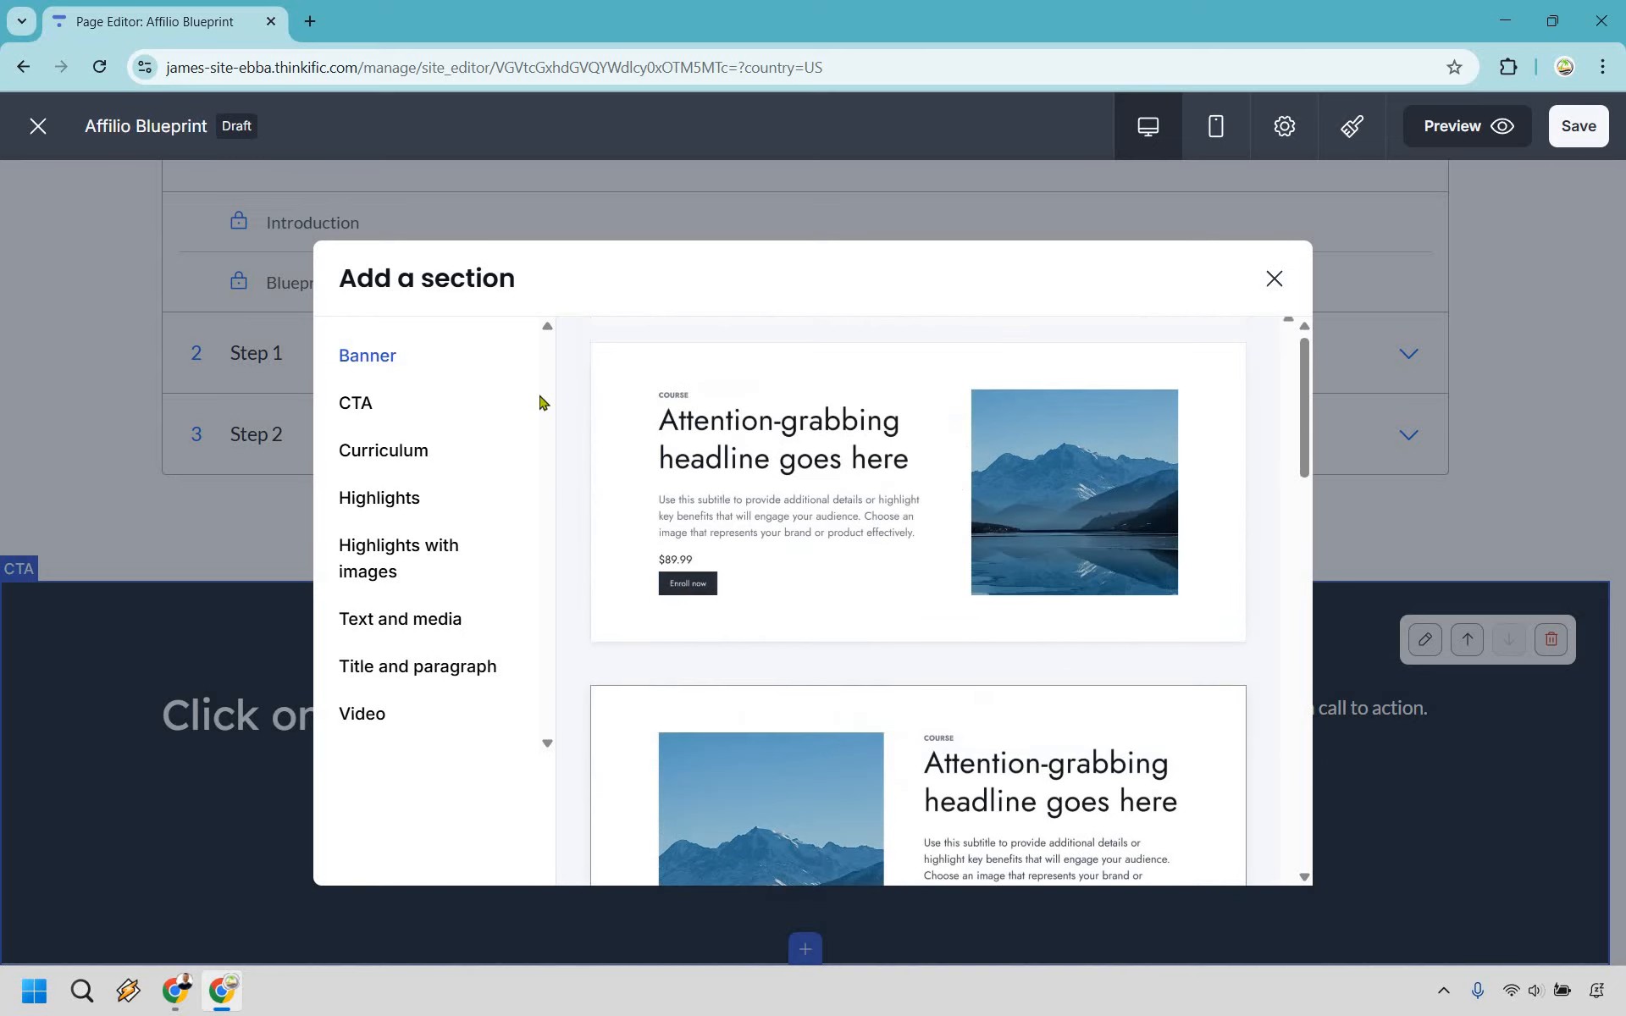
Step: Browse the CTA, Curriculum, Highlights, Text and media, Title and paragraph and Video section templates, then close the library without adding one
click(357, 402)
click(370, 456)
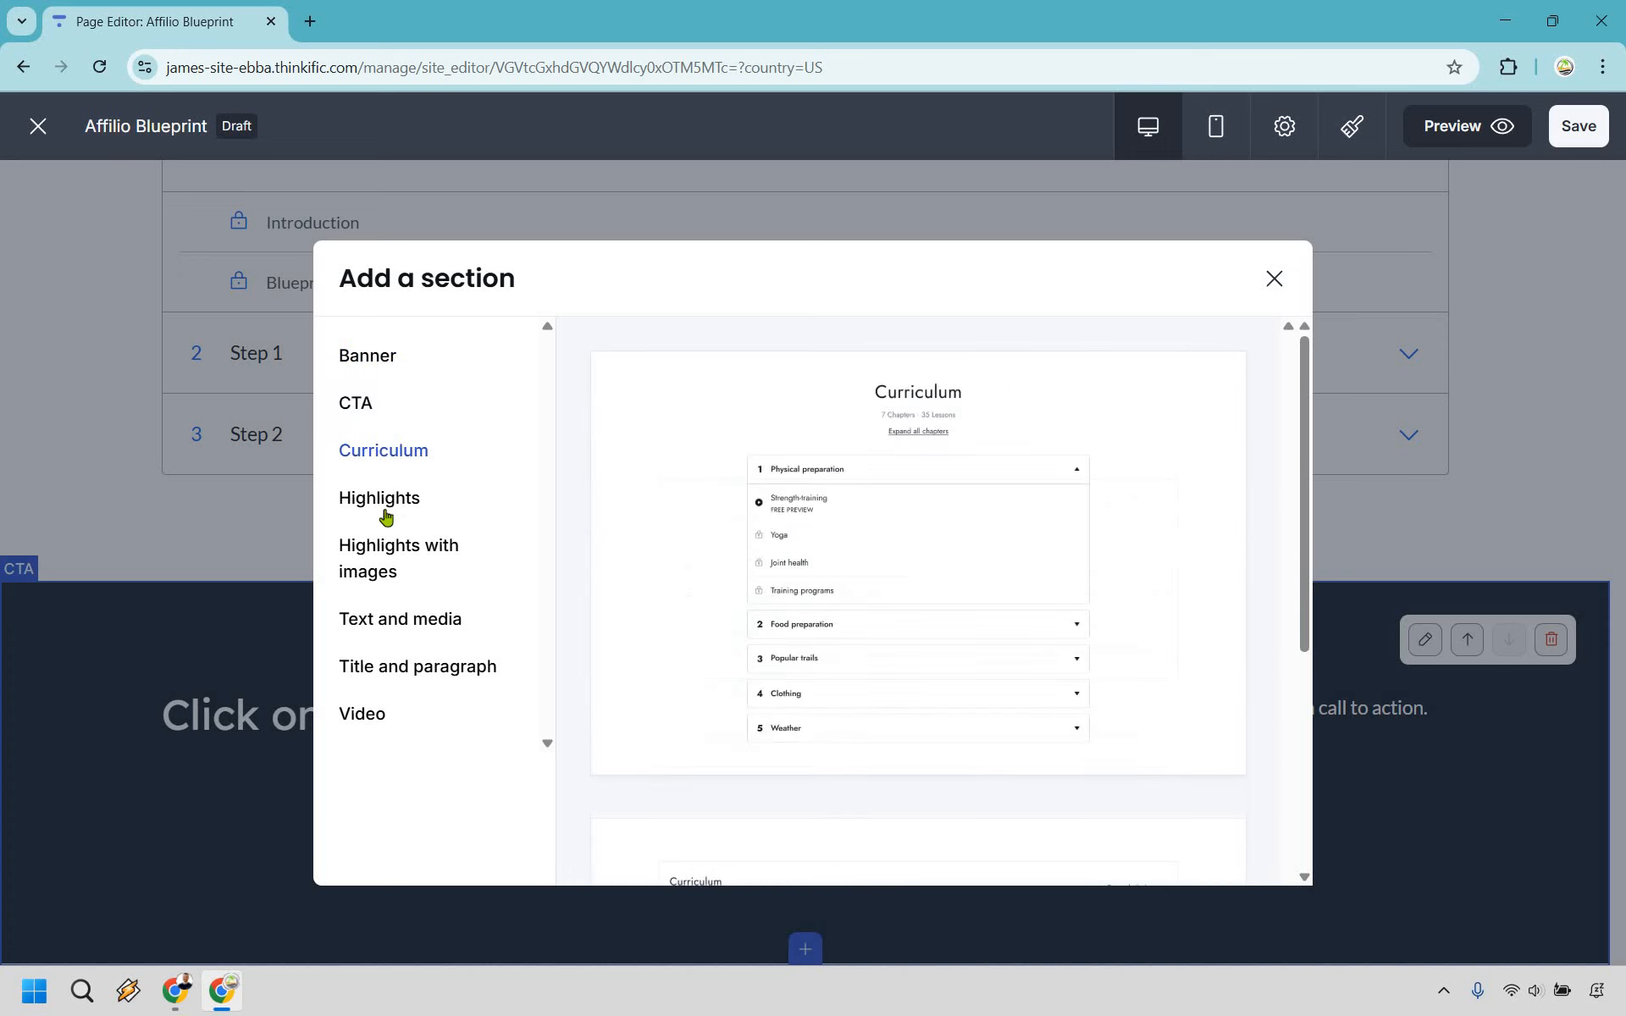
click(384, 508)
click(377, 563)
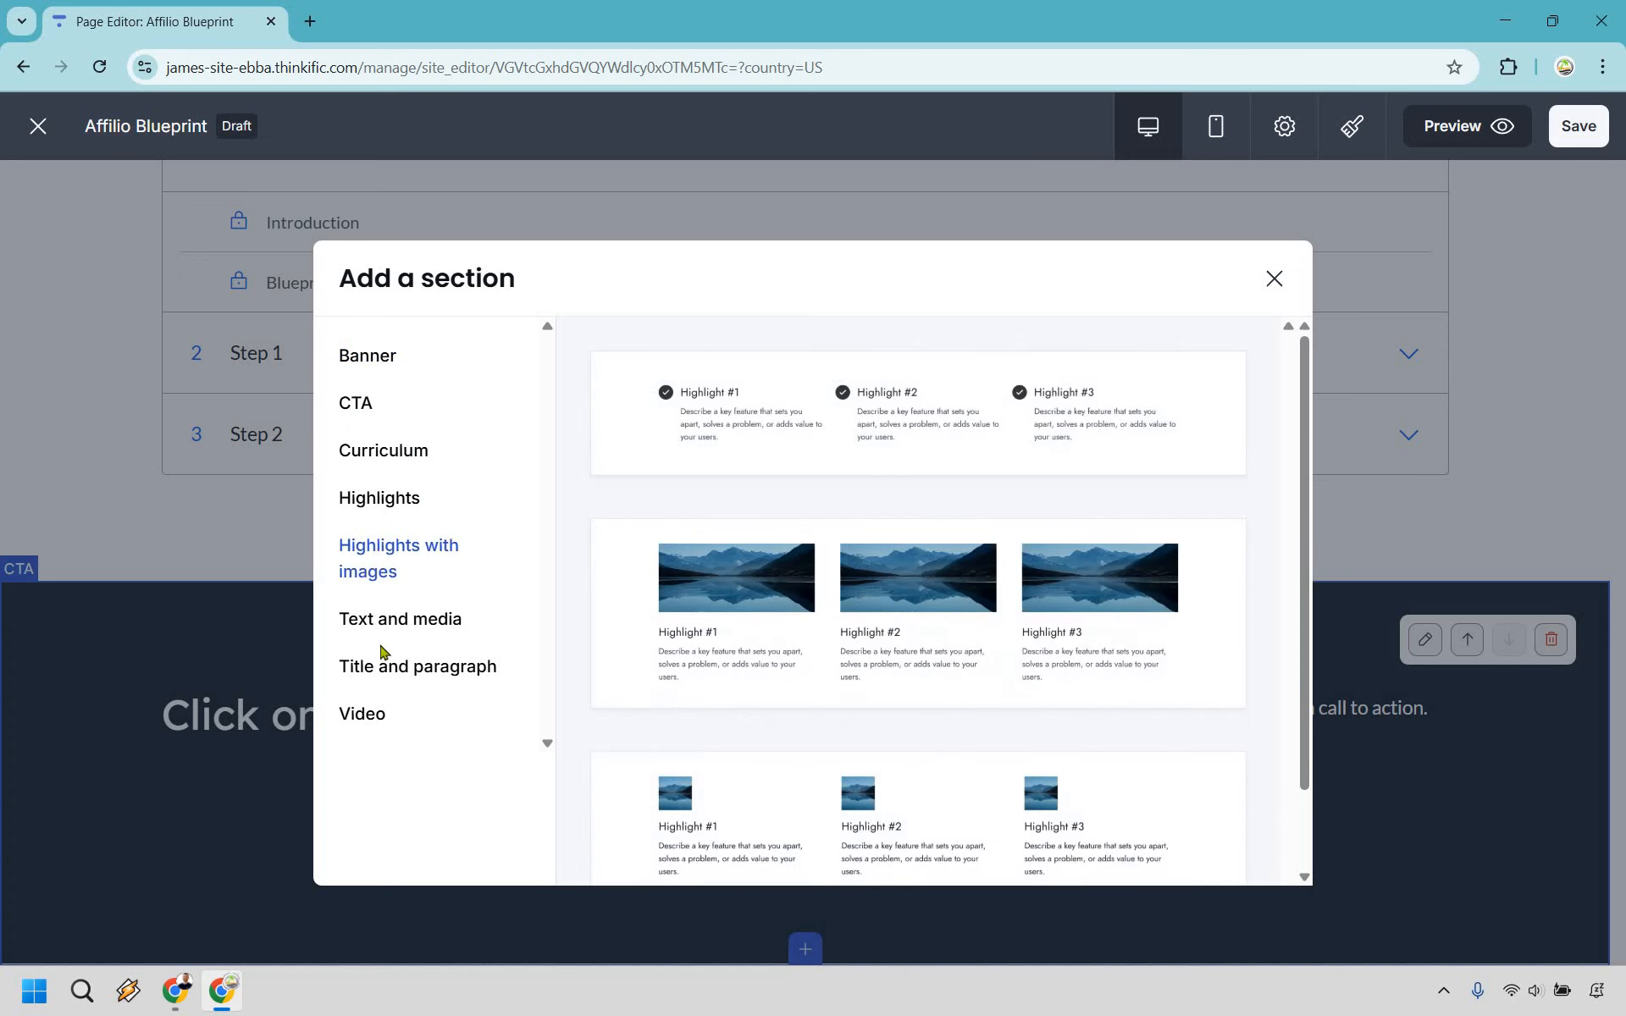
click(381, 648)
click(395, 673)
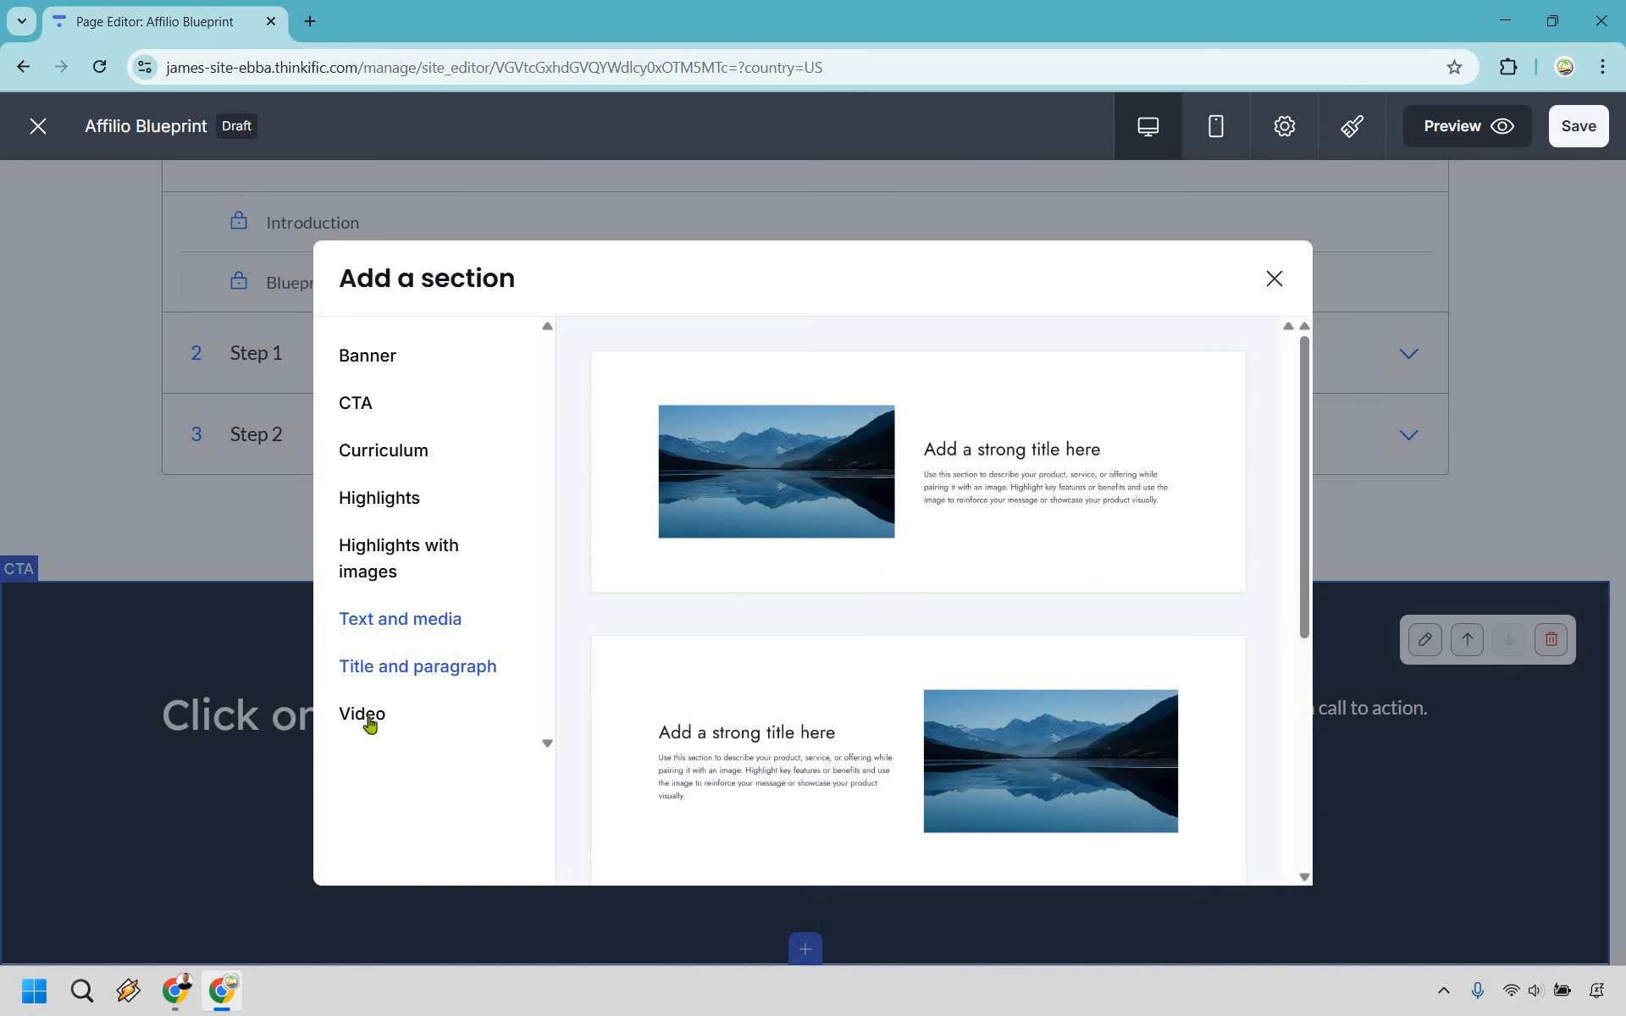
click(369, 720)
click(370, 364)
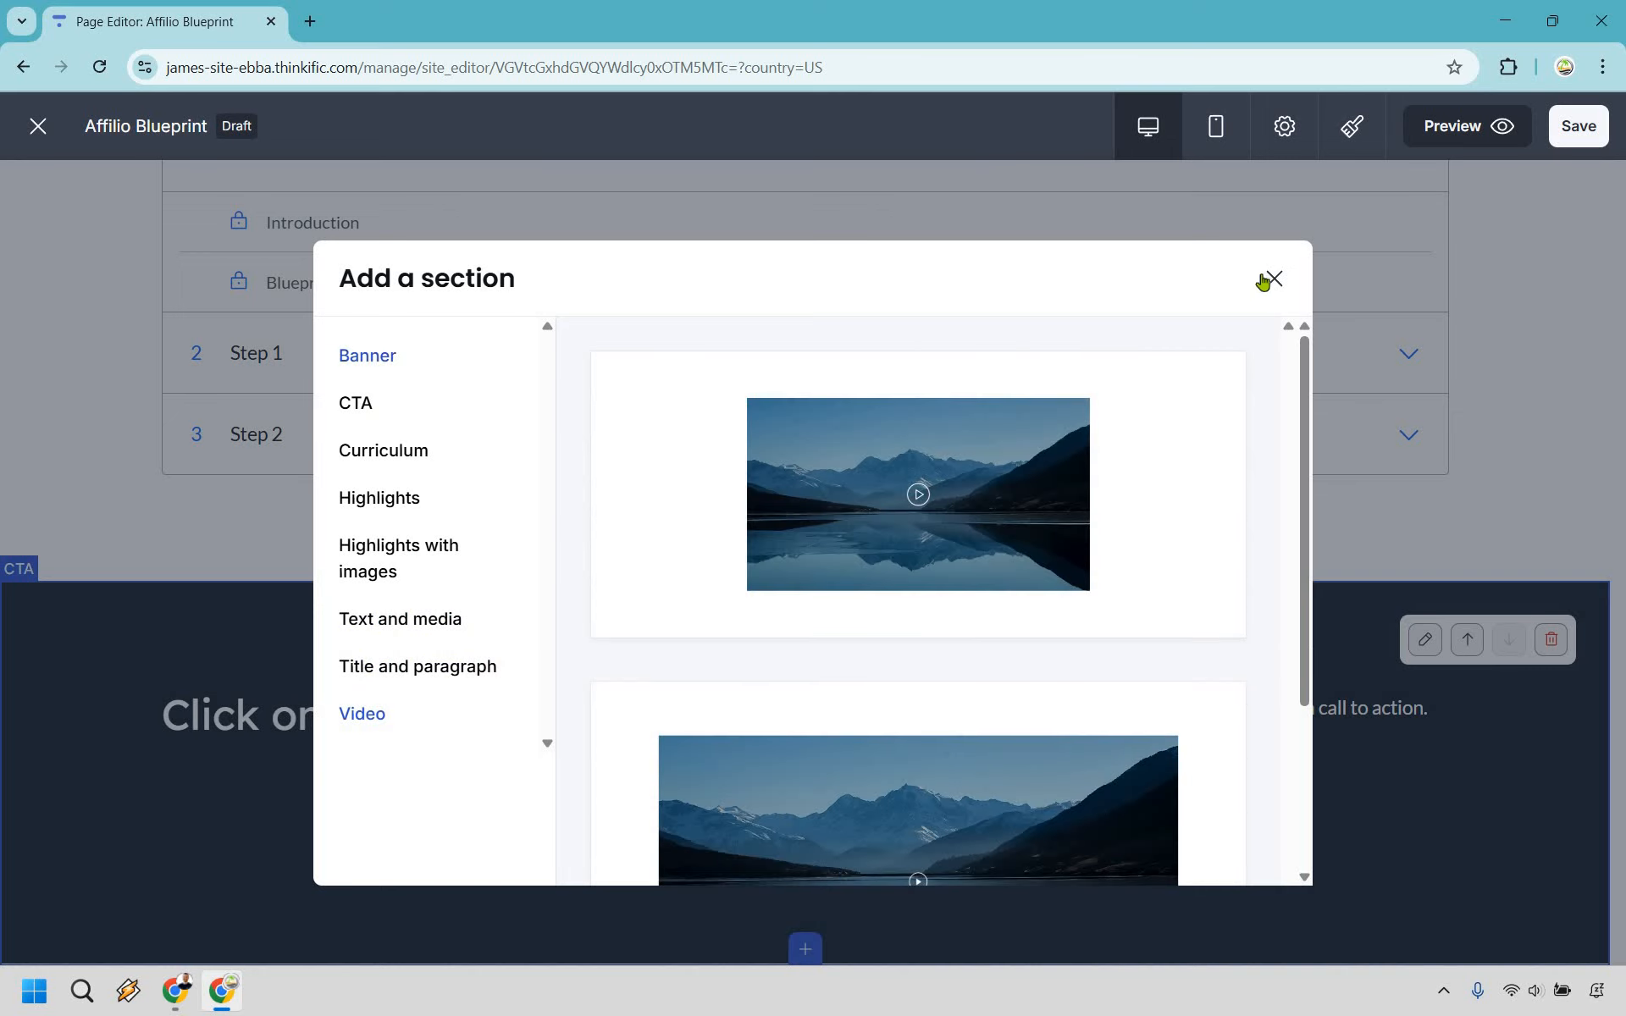
key(Escape)
Step: Save the edited landing page and exit the page editor back to the course
scroll(1218, 551, up, 6)
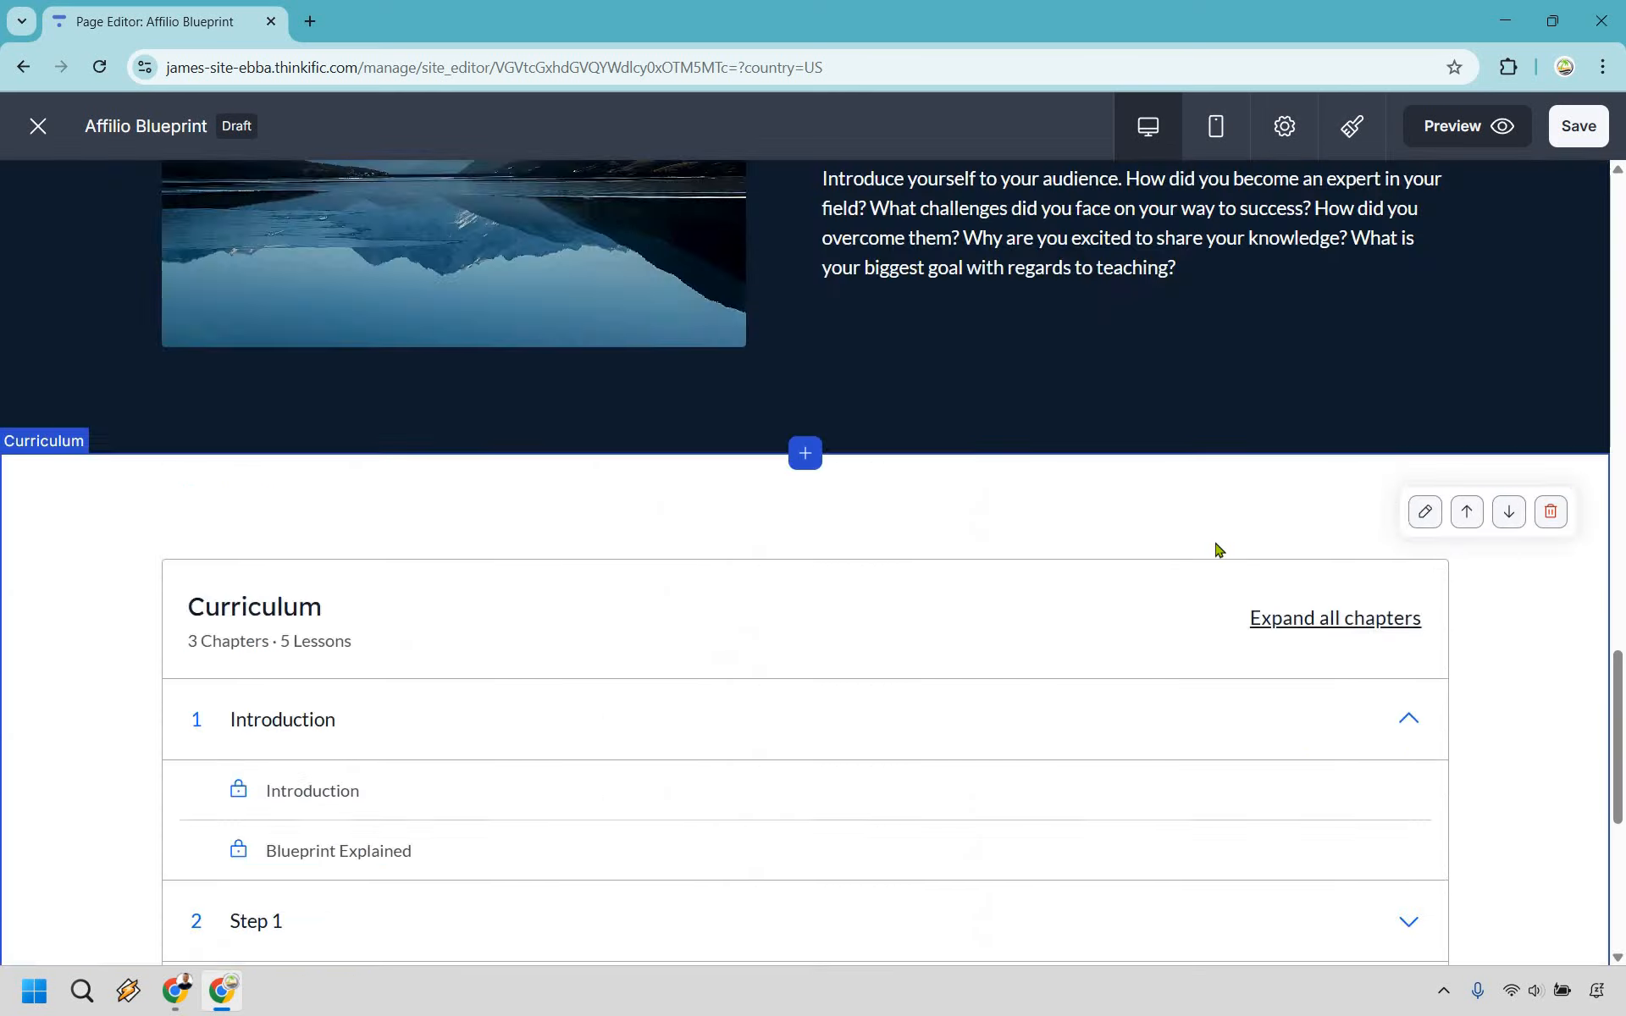
scroll(1218, 550, up, 10)
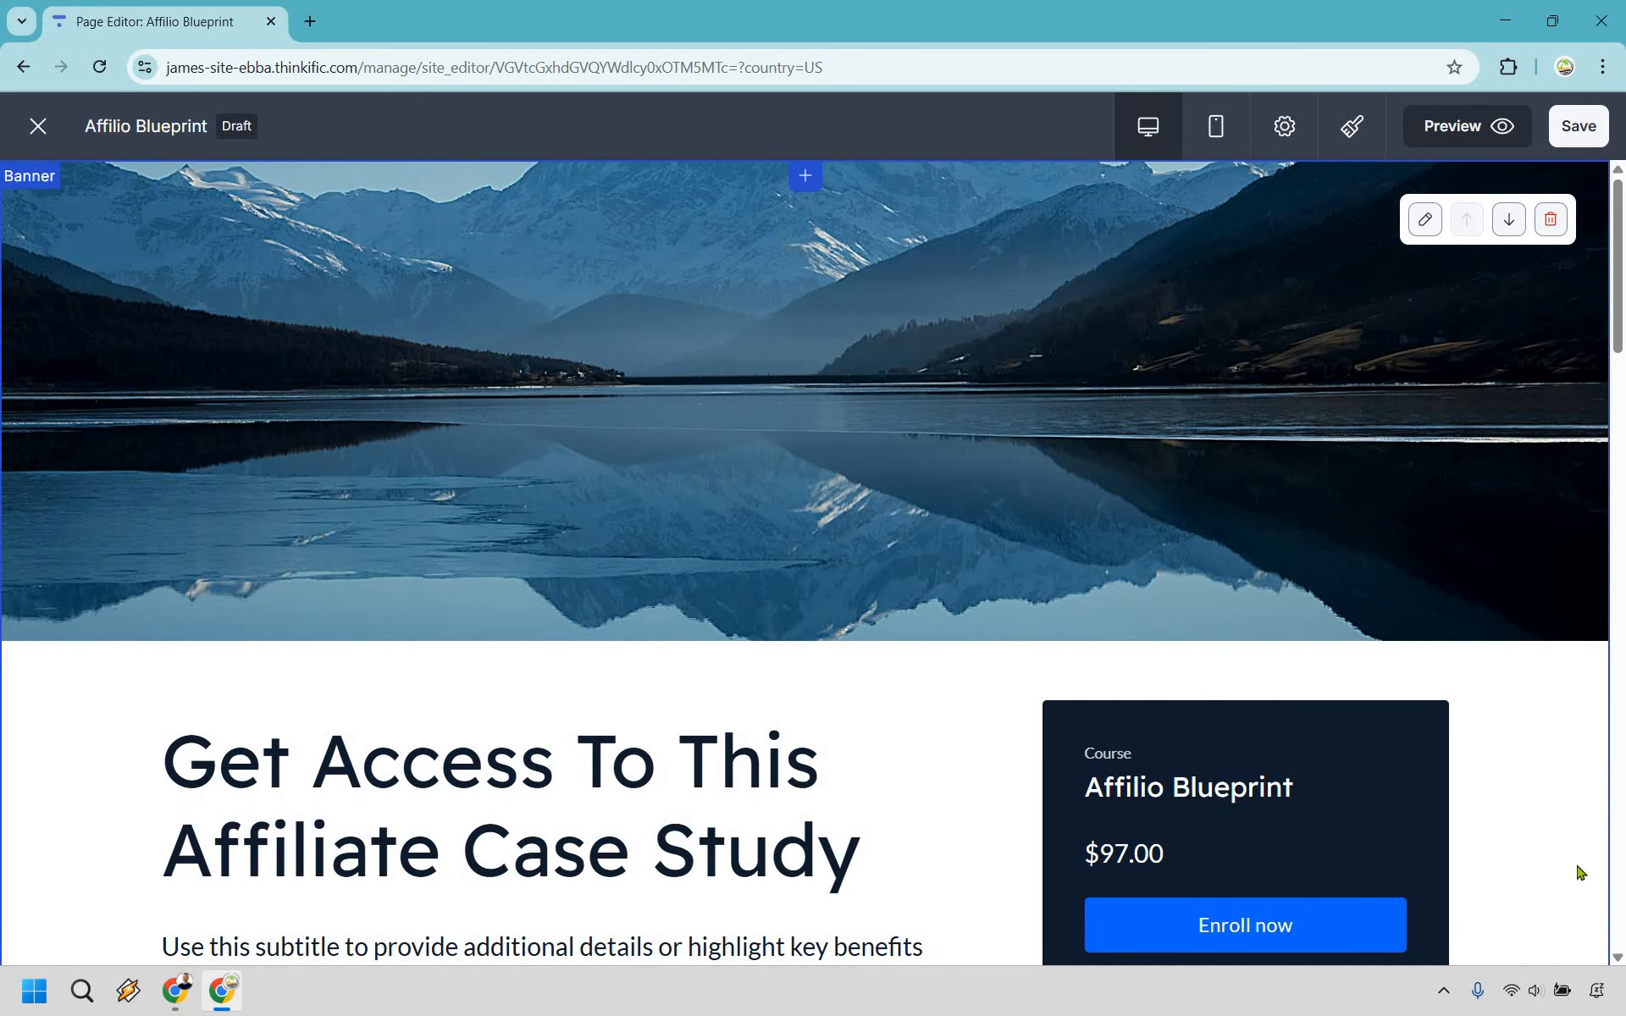
click(1574, 127)
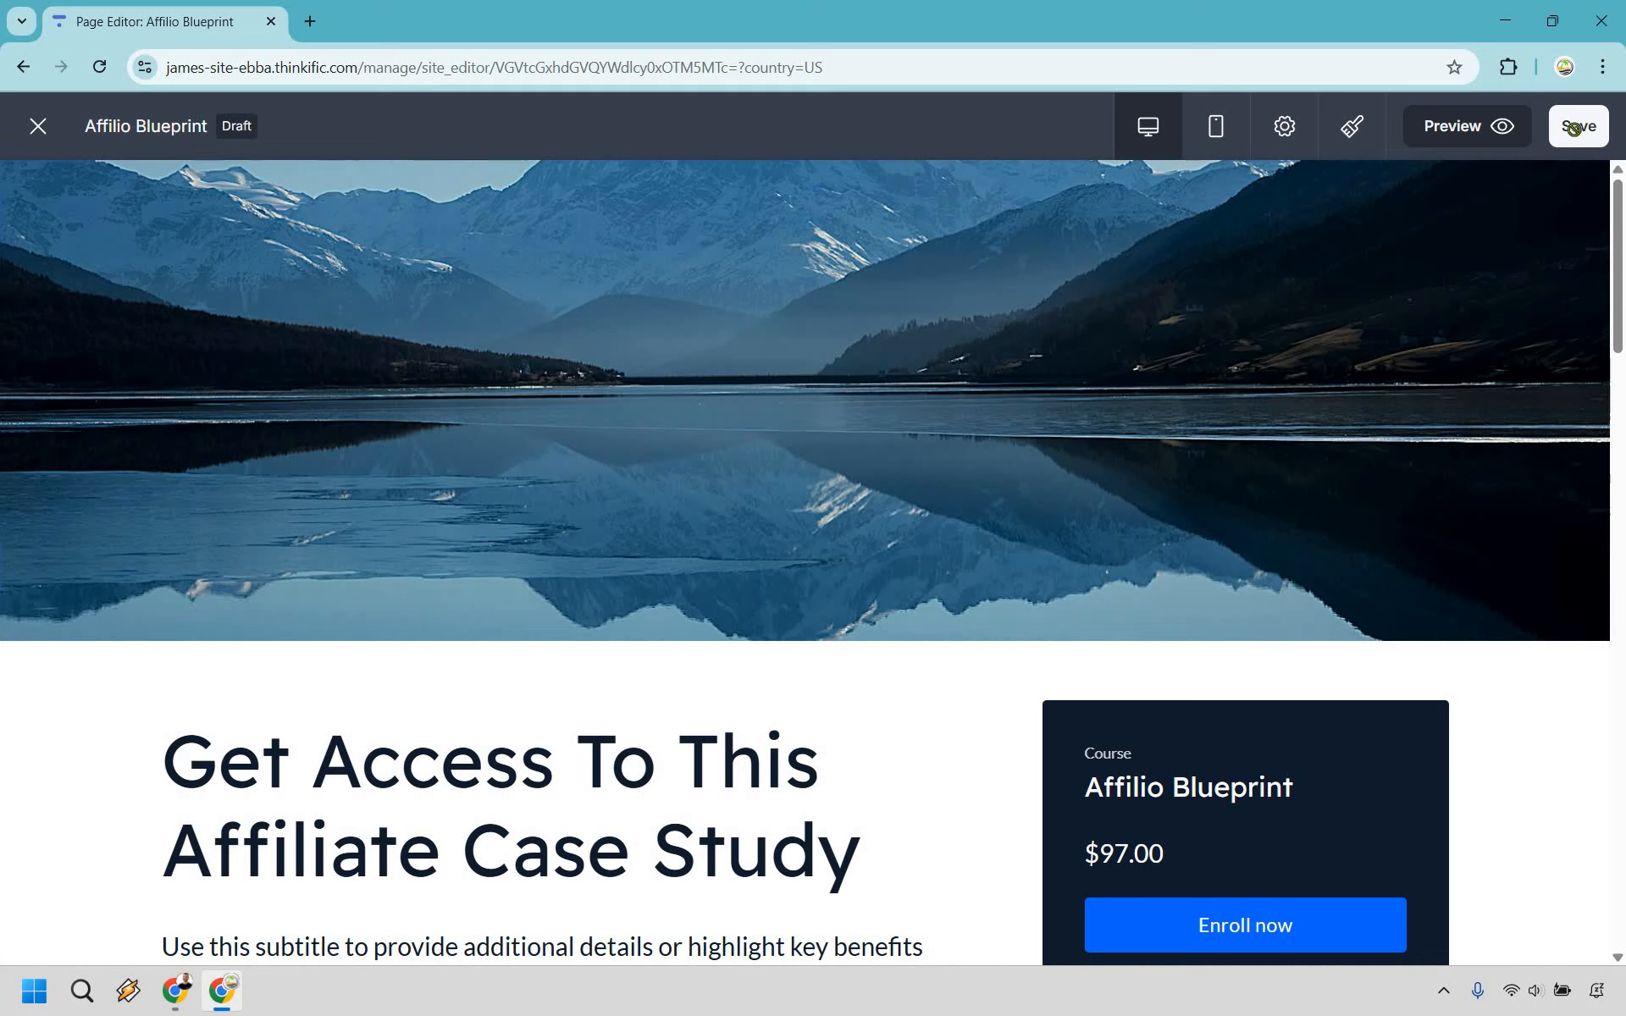
click(38, 128)
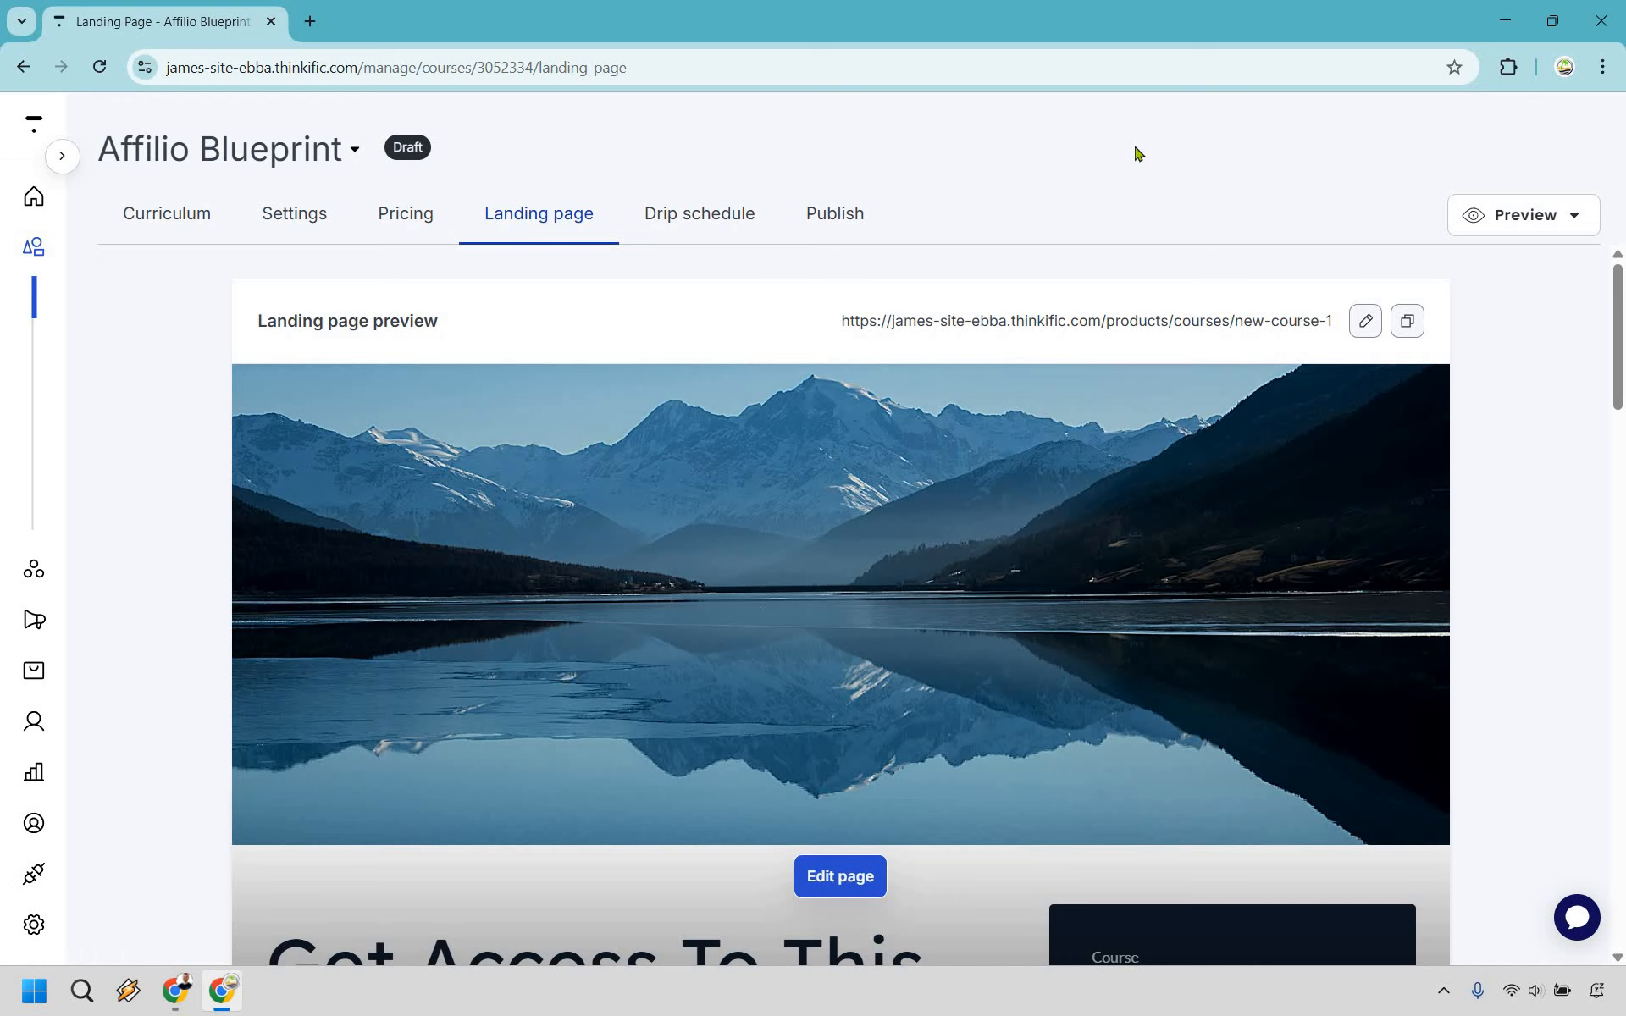
Step: Set the course publish status to Published and save it
click(826, 222)
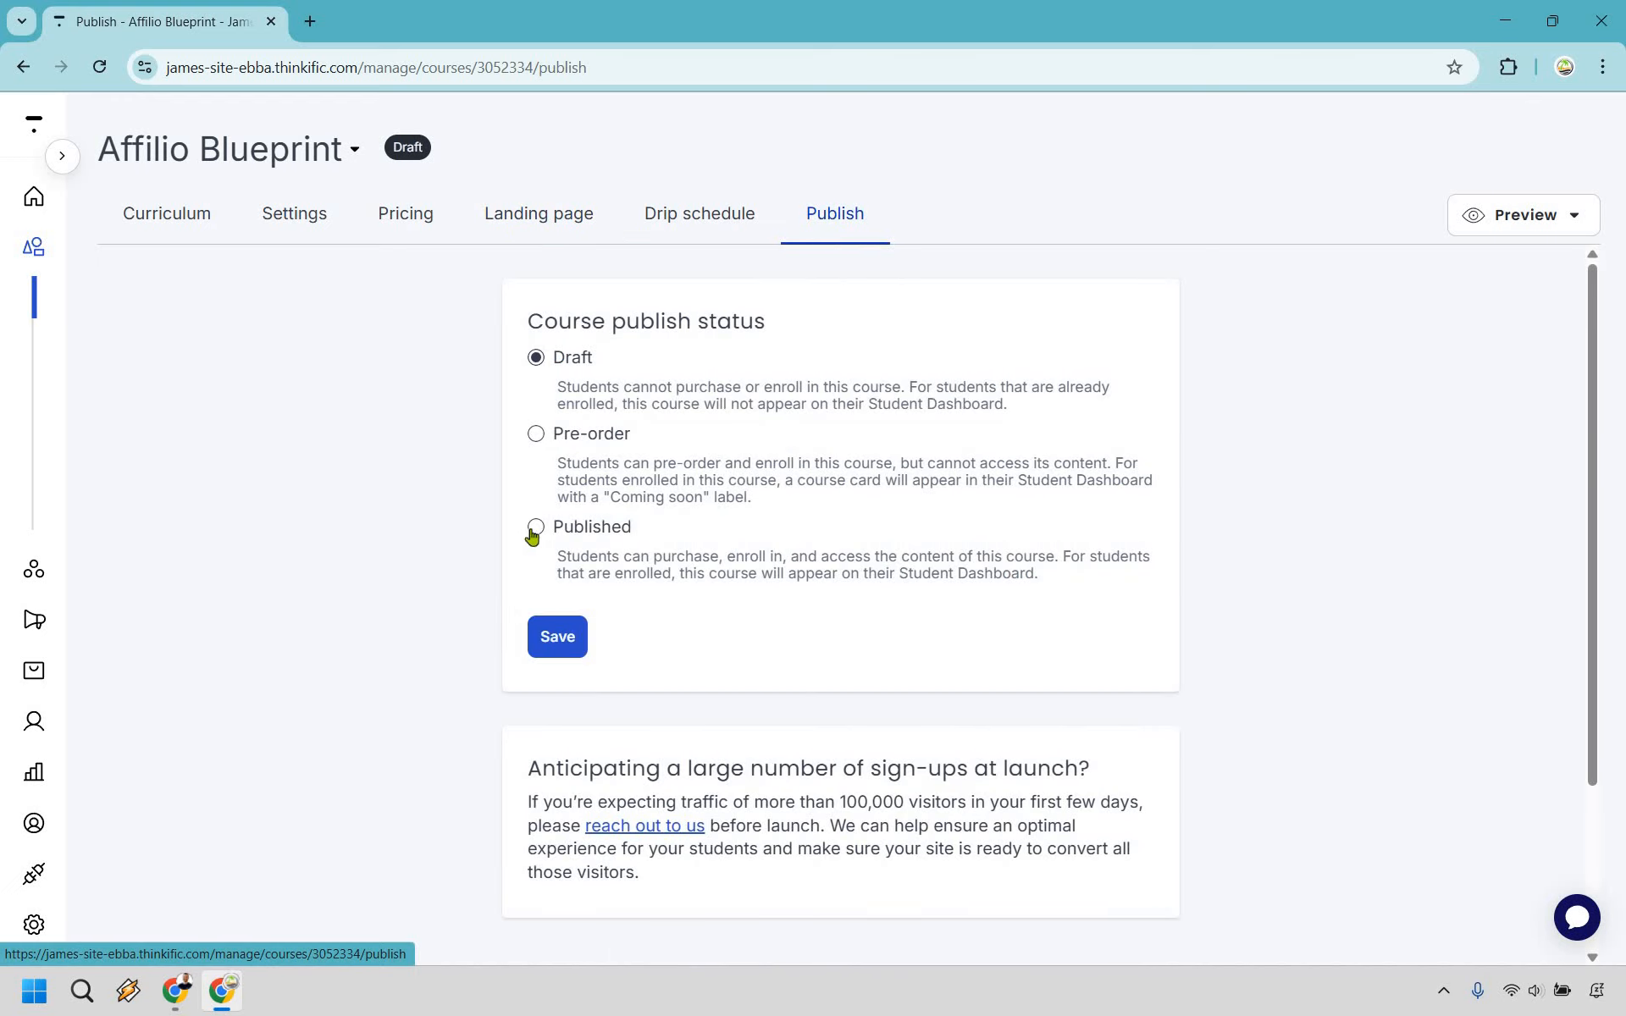
click(535, 528)
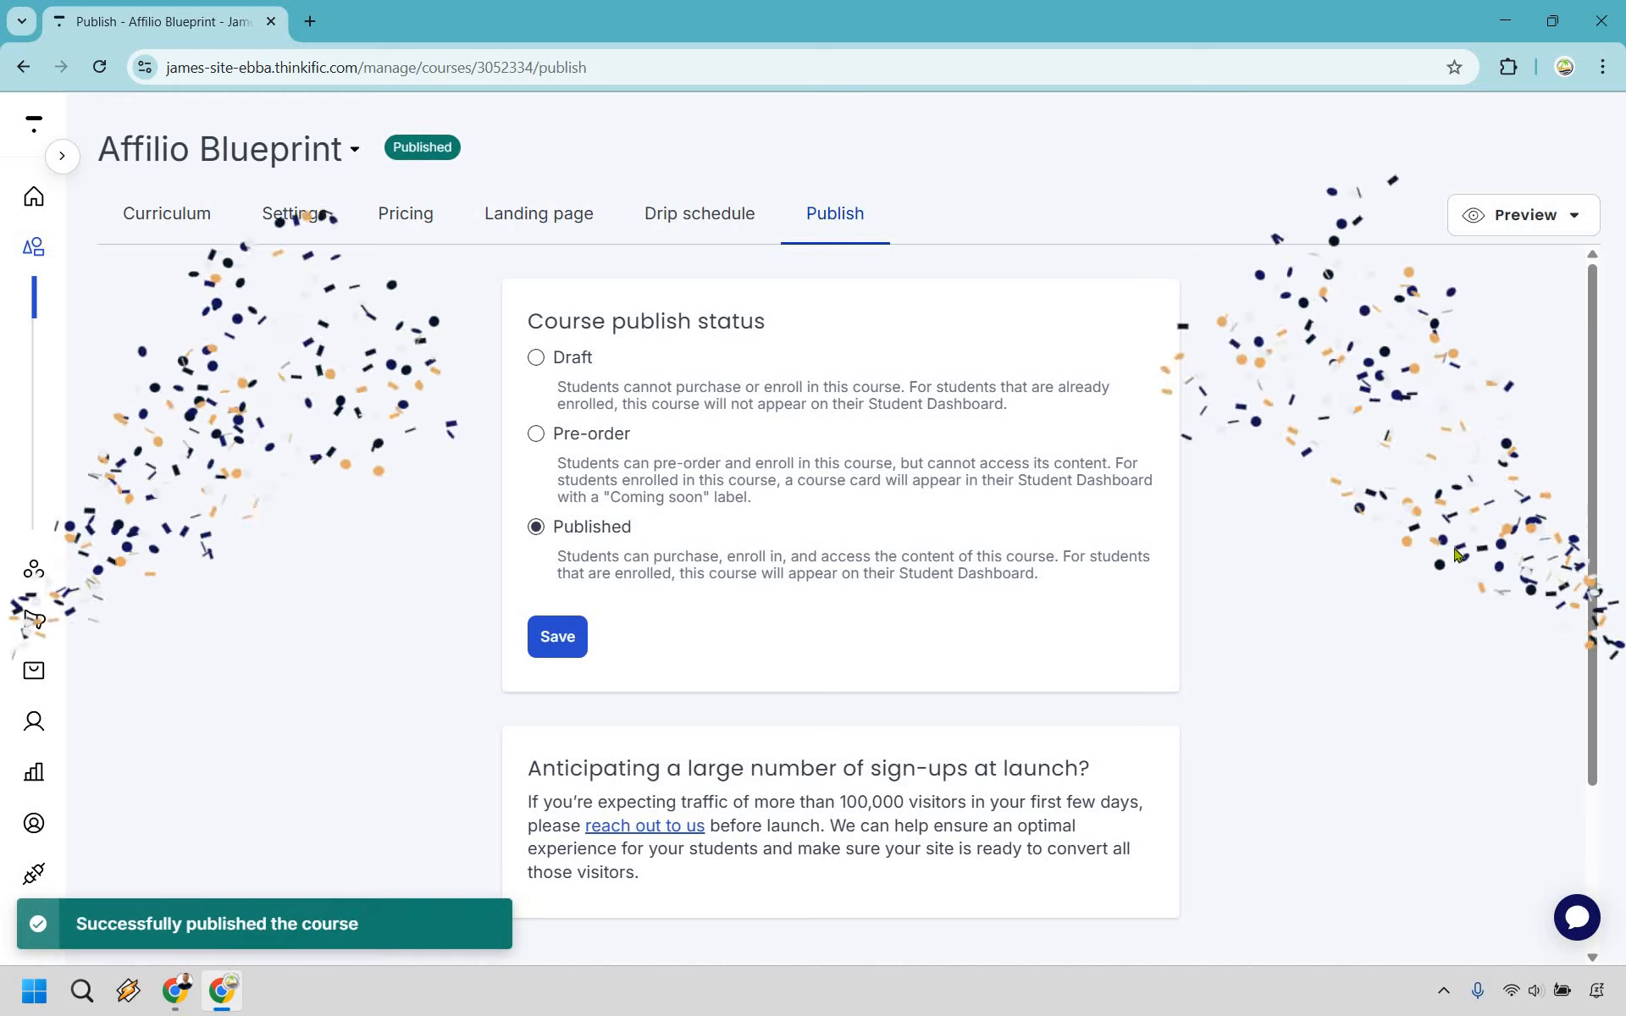
Step: Copy the course's landing page URL and open the live page in a new browser tab
click(534, 222)
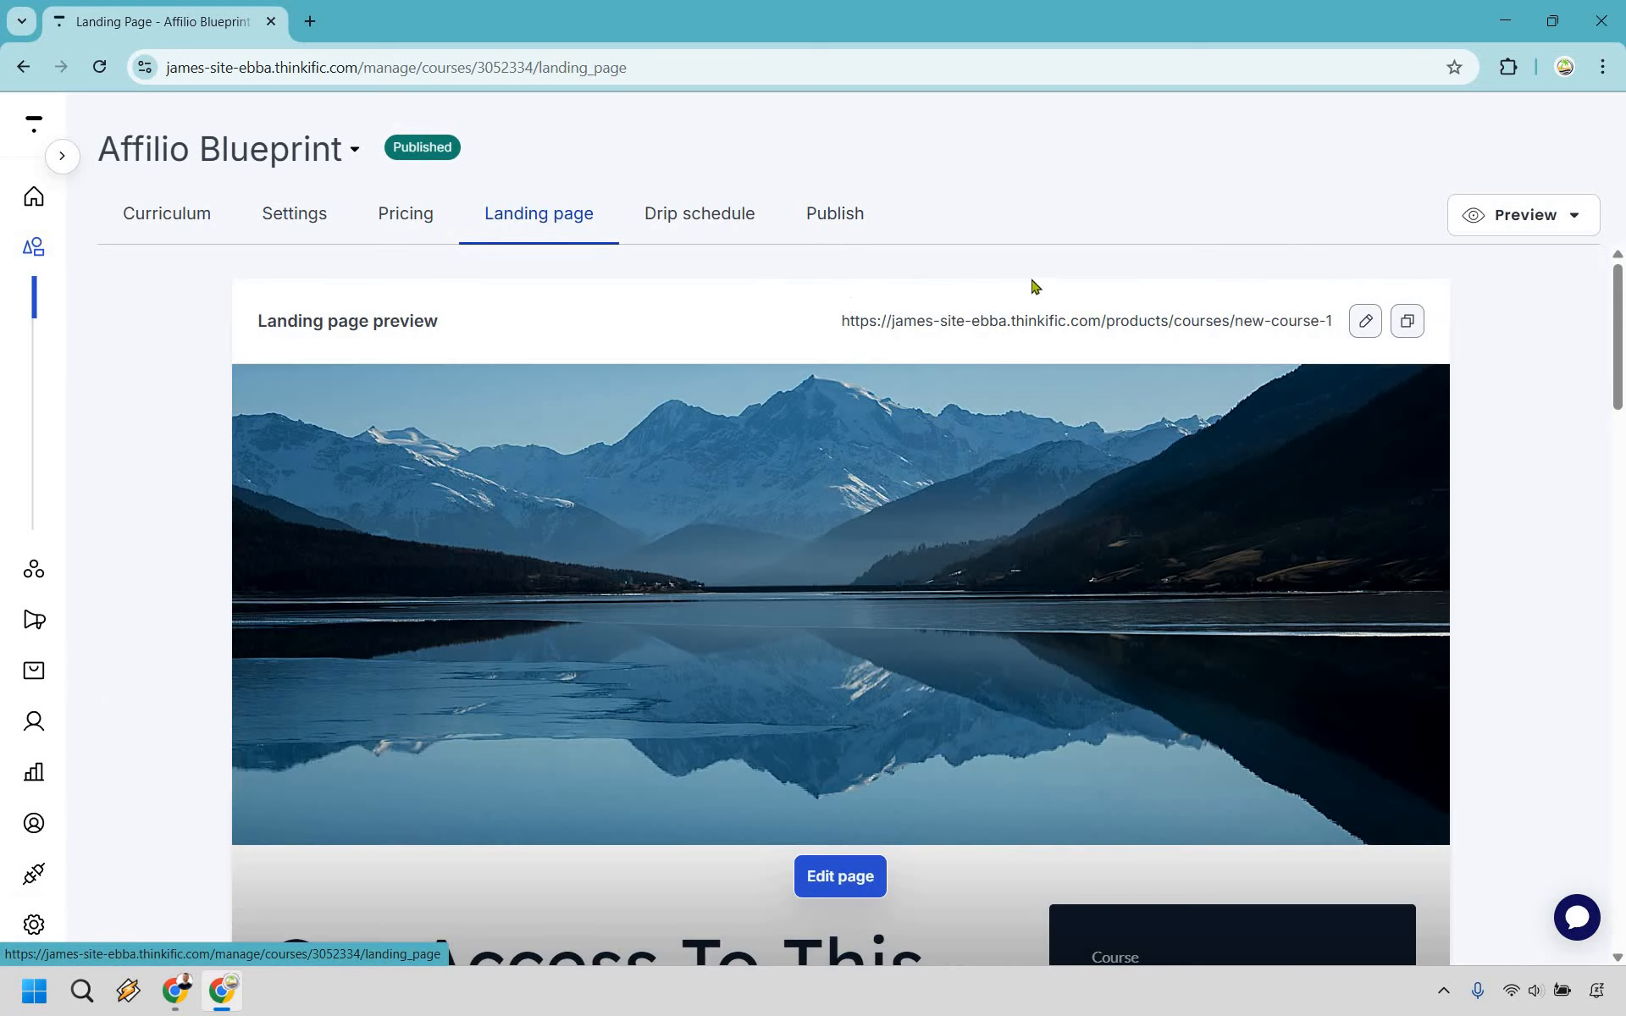
click(1409, 326)
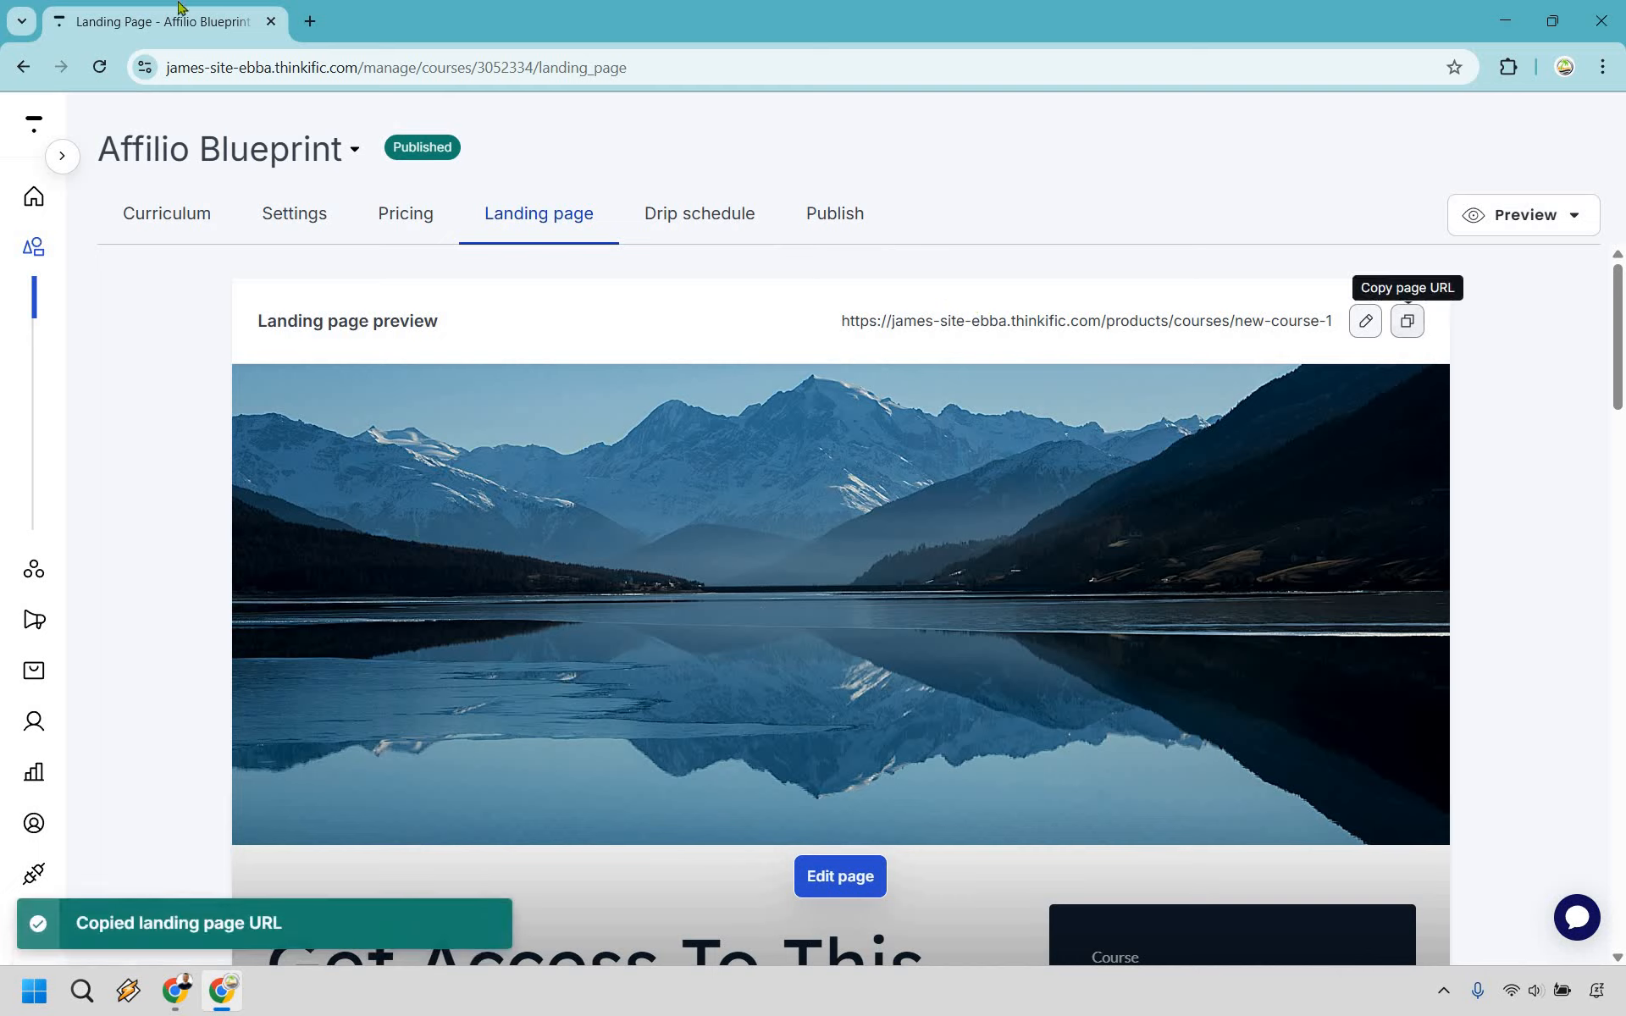
click(313, 23)
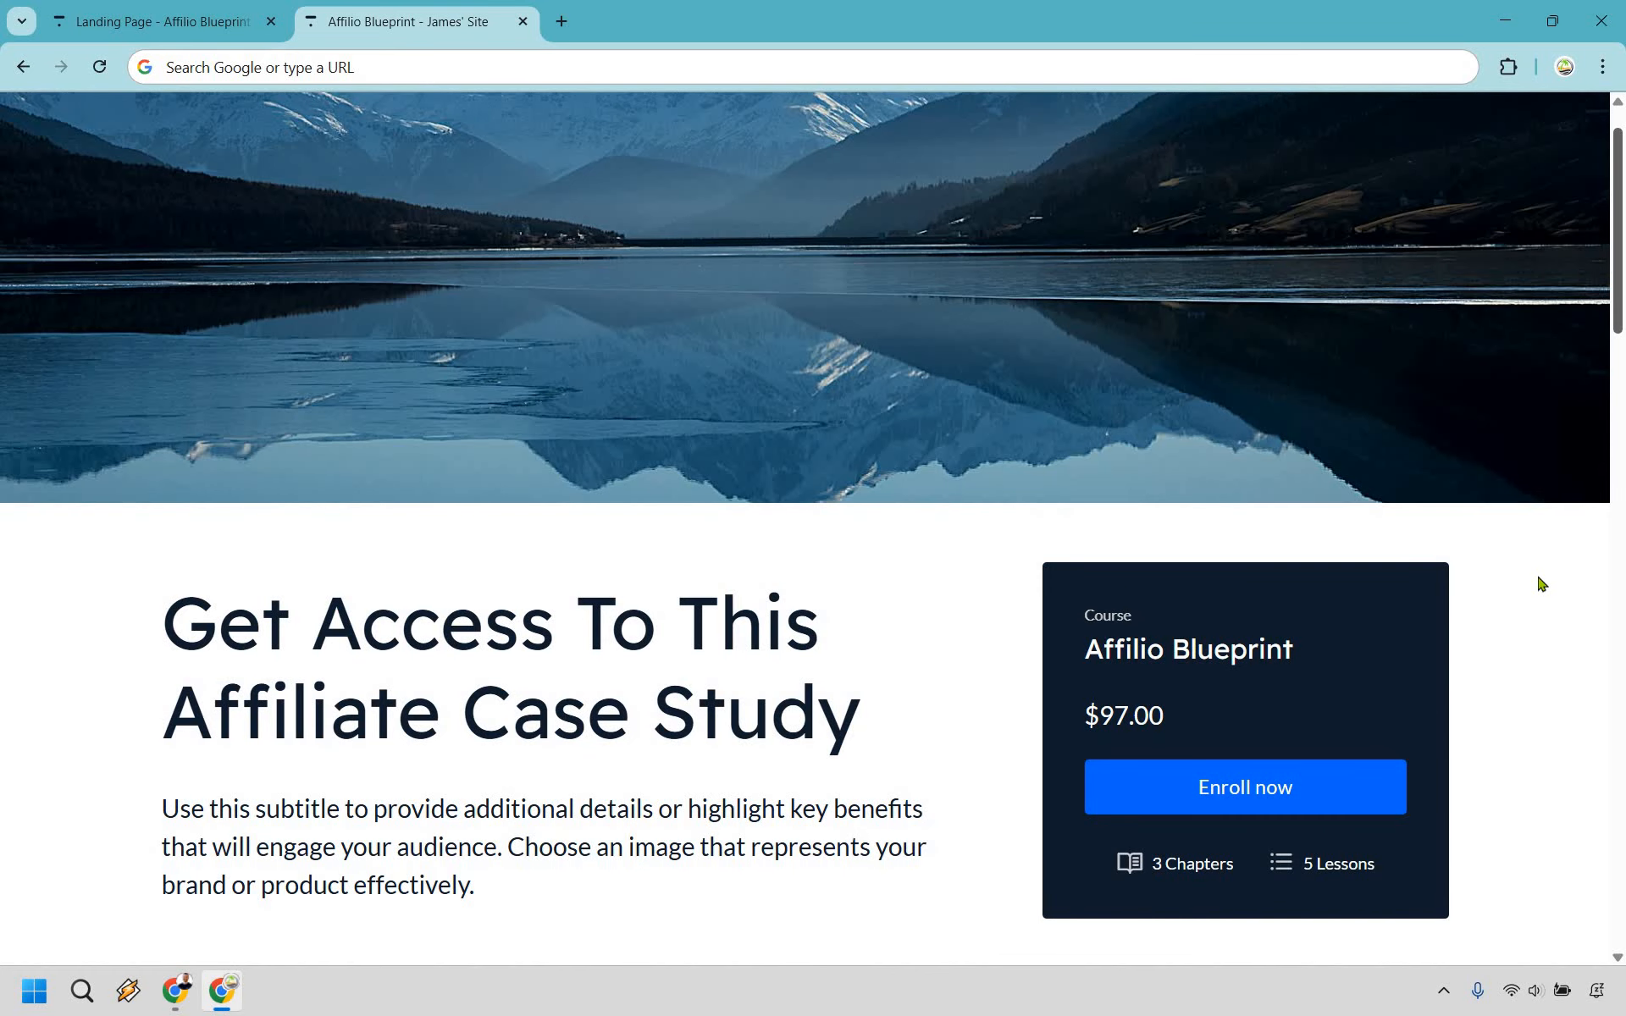